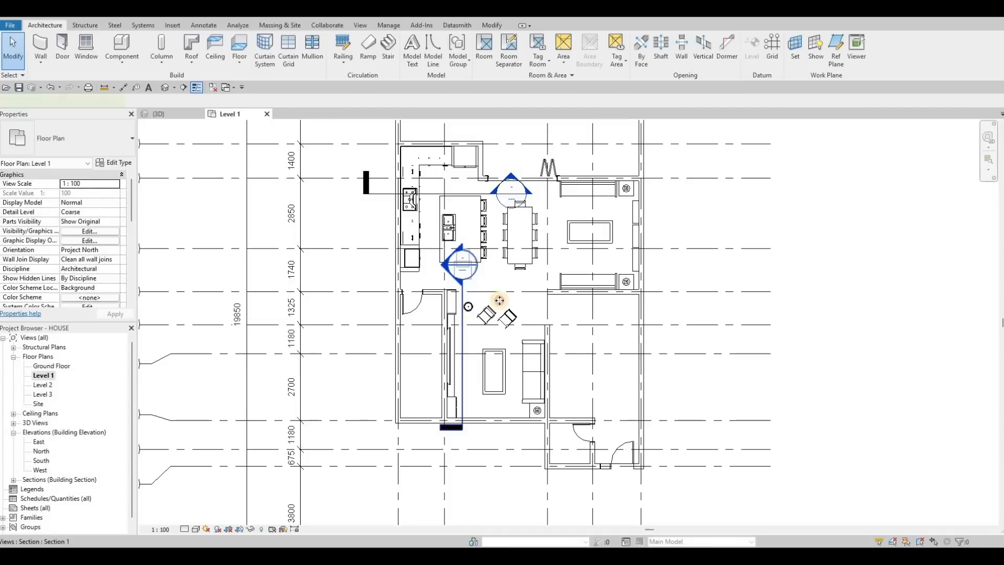
Step: Move the kitchen-side section line across the sitting room with the coffee table and flip it to face the exterior wall shelving
drag(500, 300, 634, 173)
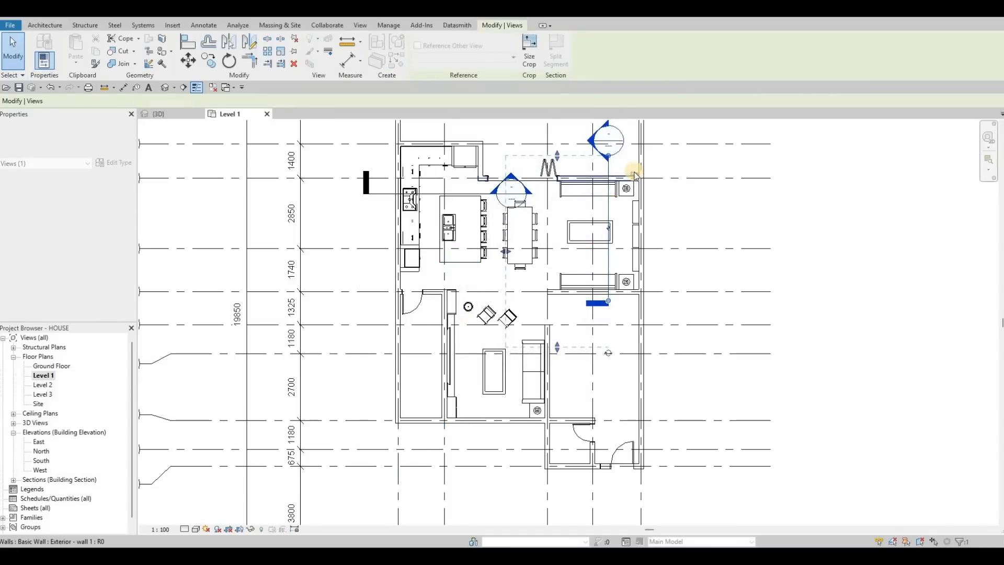
click(634, 172)
key(space)
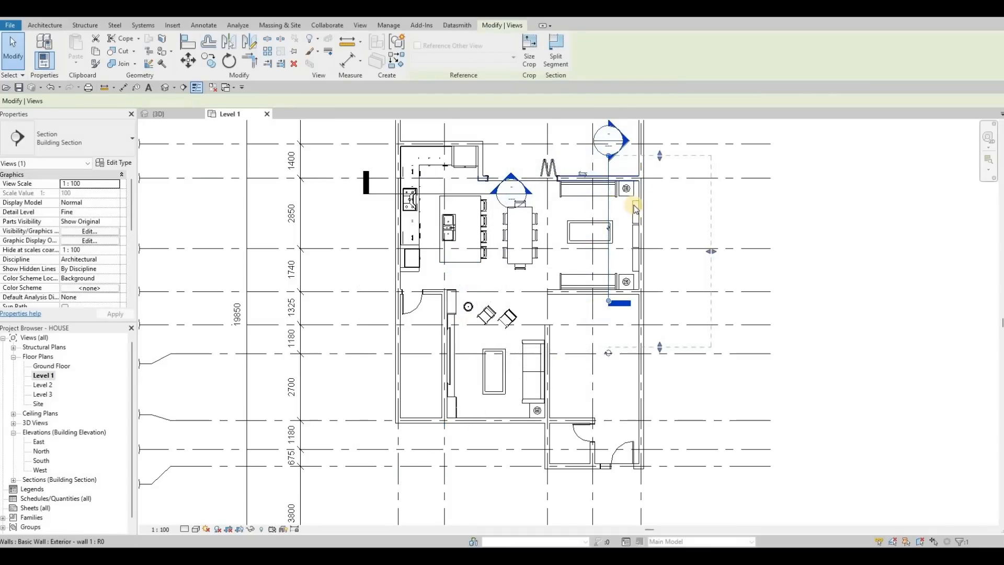
Step: Open the section view that looks at the sitting room's shelving wall
scroll(634, 208, up, 2)
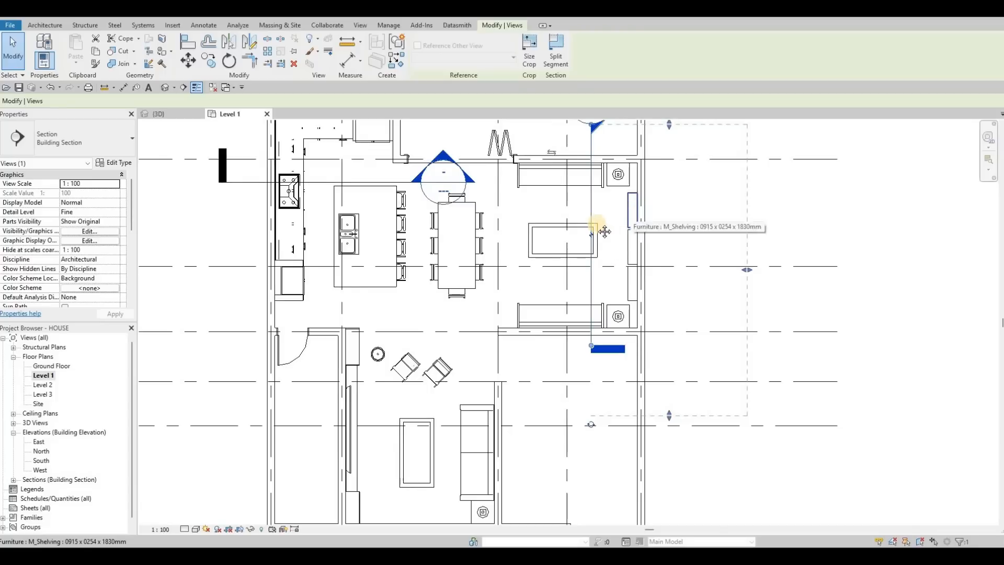
mouse_move(605, 232)
middle_down()
mouse_move(589, 282)
mouse_move(558, 282)
middle_up()
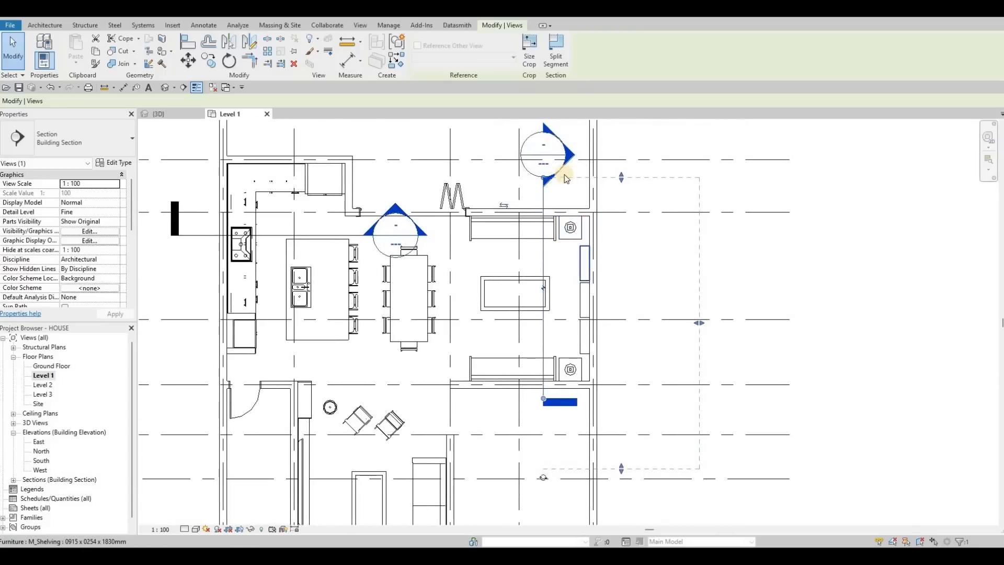
click(575, 155)
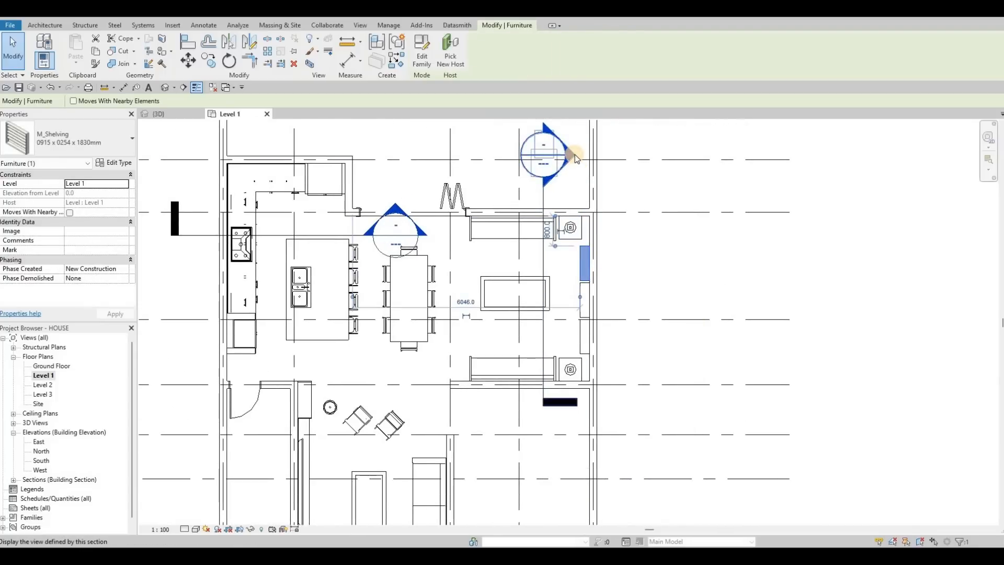
double_click(576, 155)
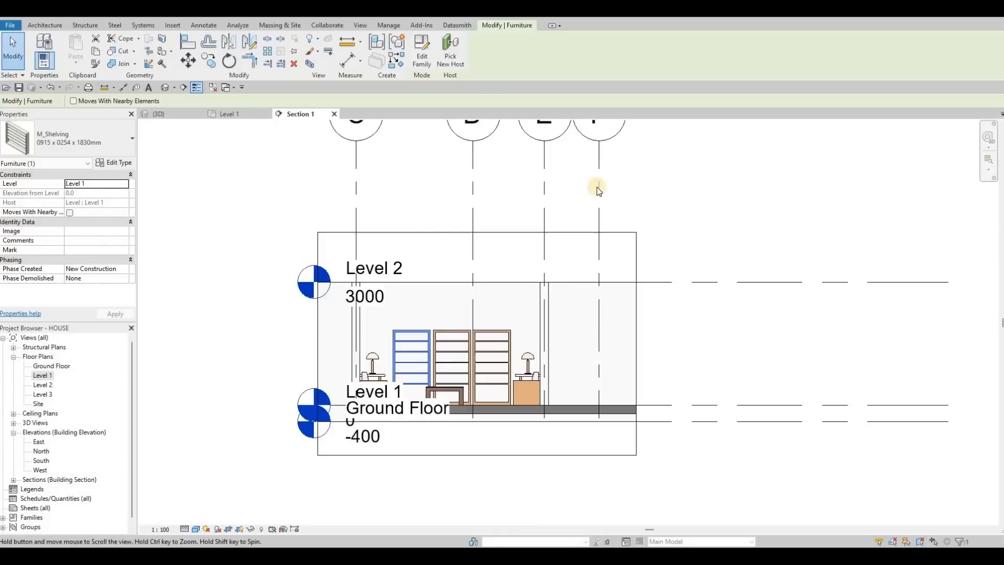
Step: Stretch the Level 2 line outward so the aligned level heads sit clear of the section's crop boundary
middle_drag(599, 191, 752, 213)
scroll(776, 209, down, 2)
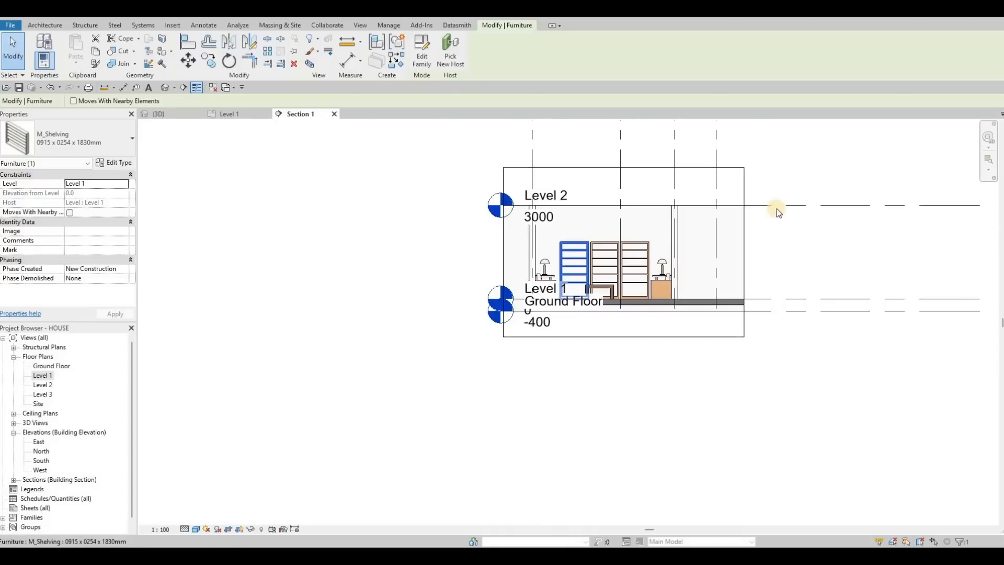
click(517, 214)
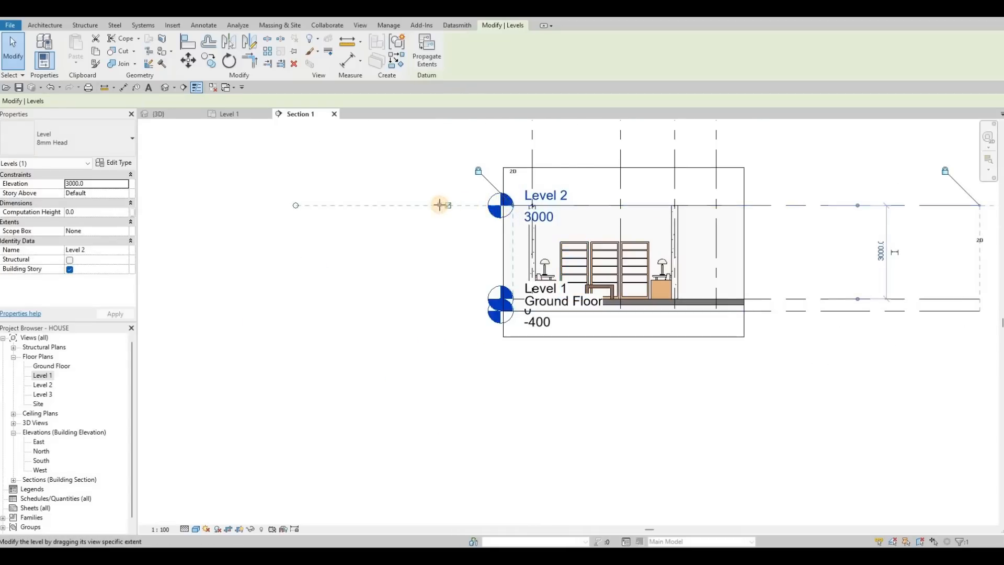
drag(440, 205, 400, 205)
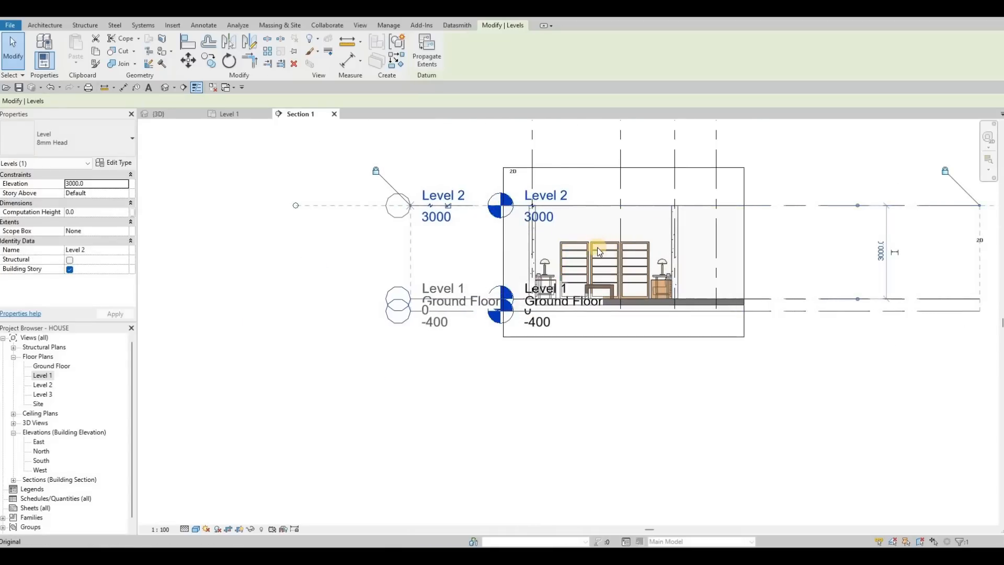
scroll(586, 253, up, 4)
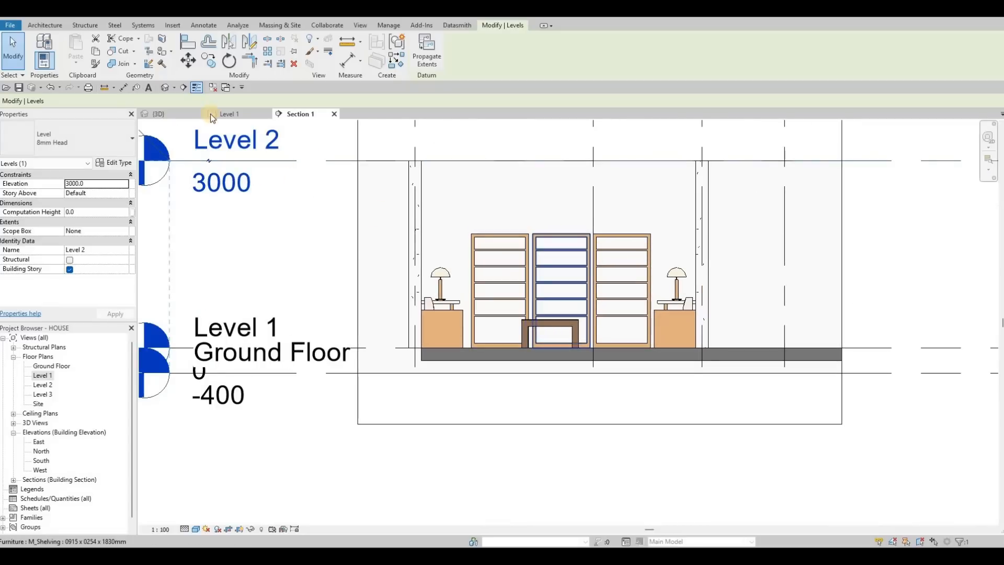
Step: Shift the section line in the Level 1 plan past the coffee table towards the shelving, and return to the Section 1 view
click(226, 115)
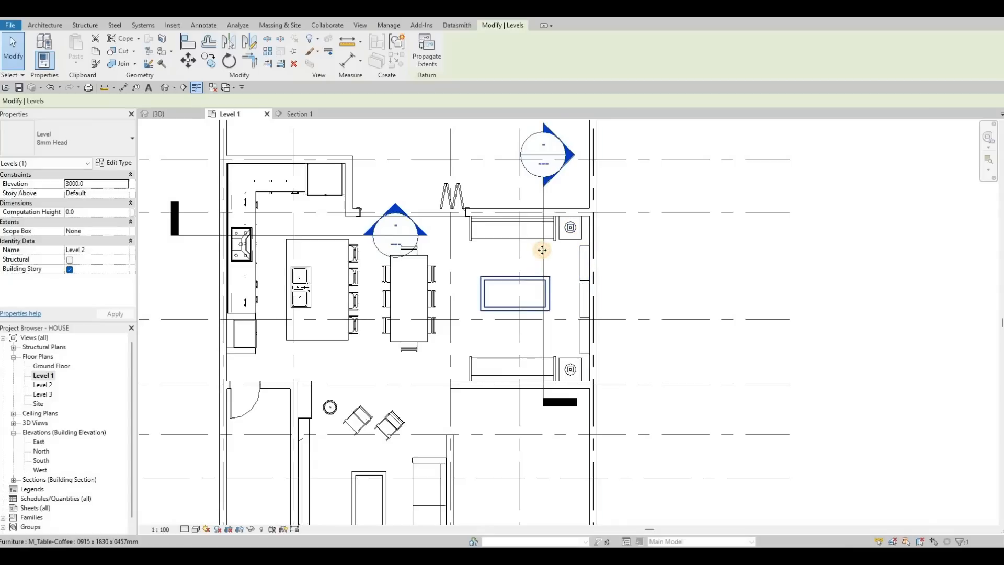
click(564, 251)
mouse_move(565, 252)
mouse_down()
mouse_move(576, 252)
mouse_move(561, 253)
mouse_up()
drag(511, 151, 307, 124)
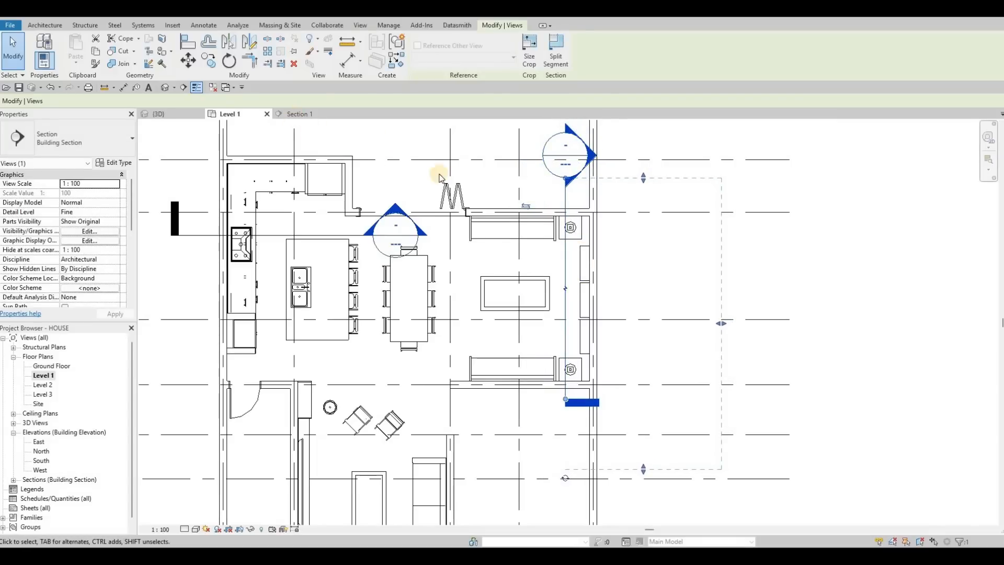
key(ctrl+Tab)
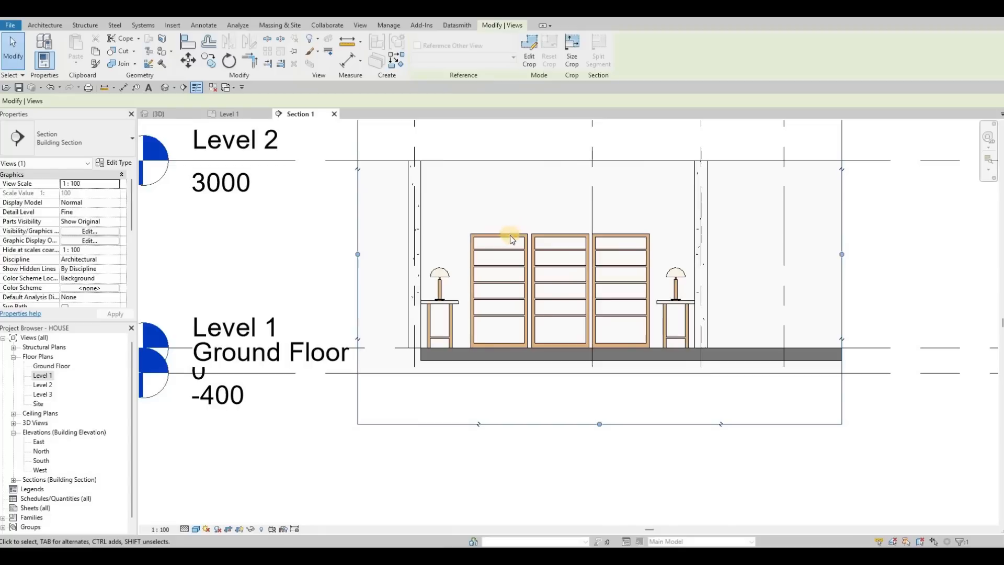
Step: Delete the three shelving units standing between the two lamp tables
key(Escape)
click(512, 231)
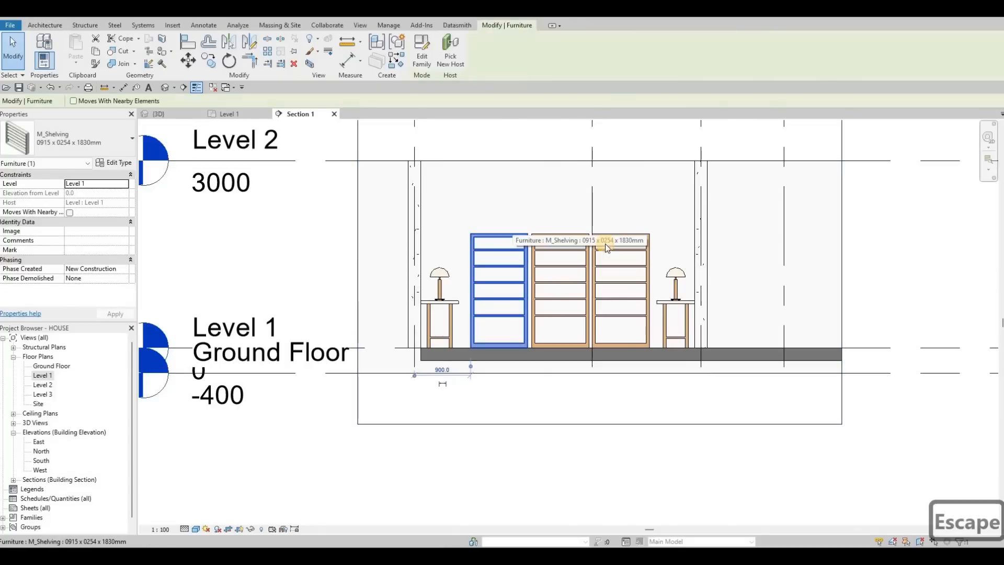
key(Delete)
click(617, 238)
key(Delete)
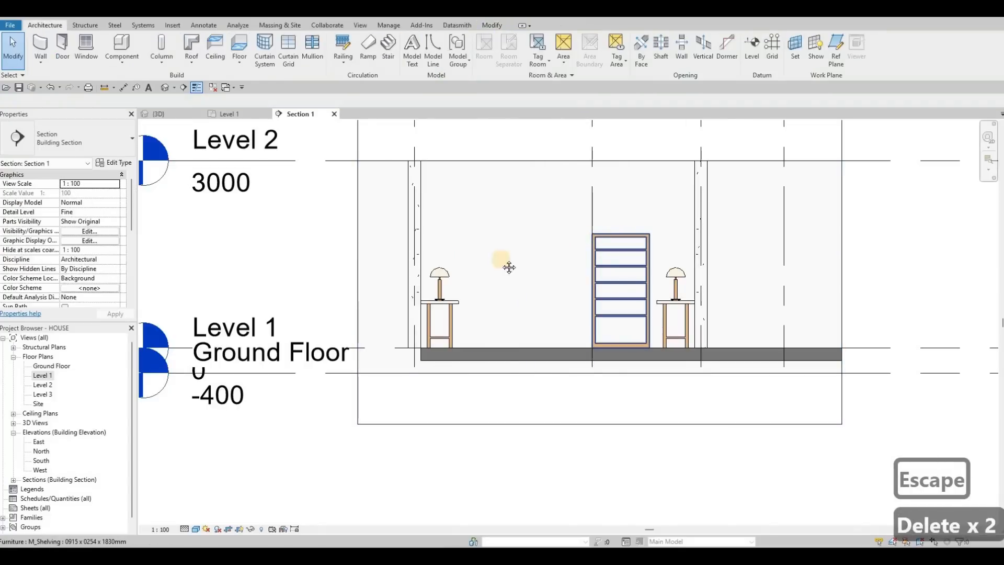
key(Delete)
scroll(467, 263, down, 1)
middle_drag(488, 262, 442, 265)
scroll(443, 265, up, 2)
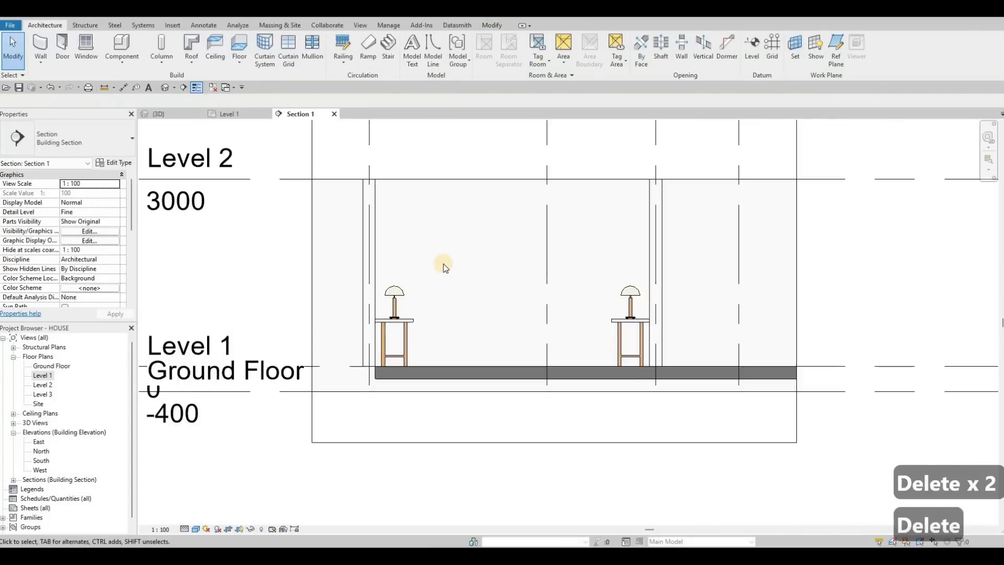
scroll(443, 265, down, 1)
scroll(446, 270, up, 1)
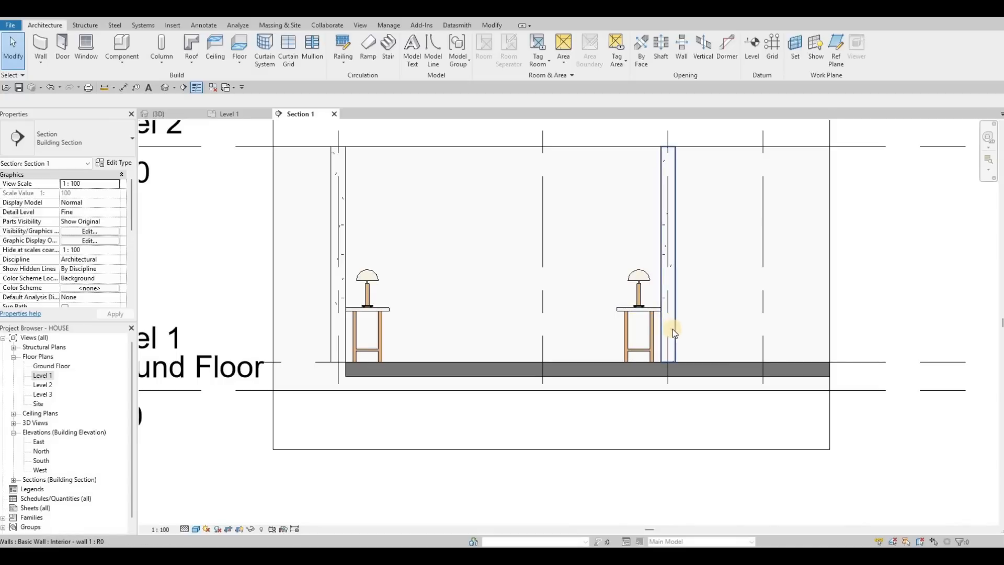
key(F1)
key(F1)
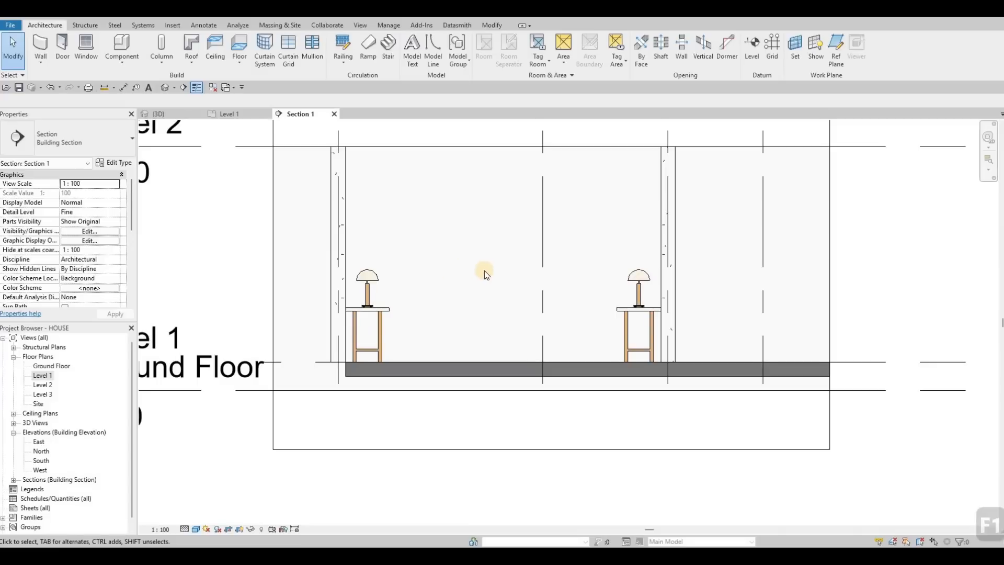
middle_drag(463, 209, 453, 236)
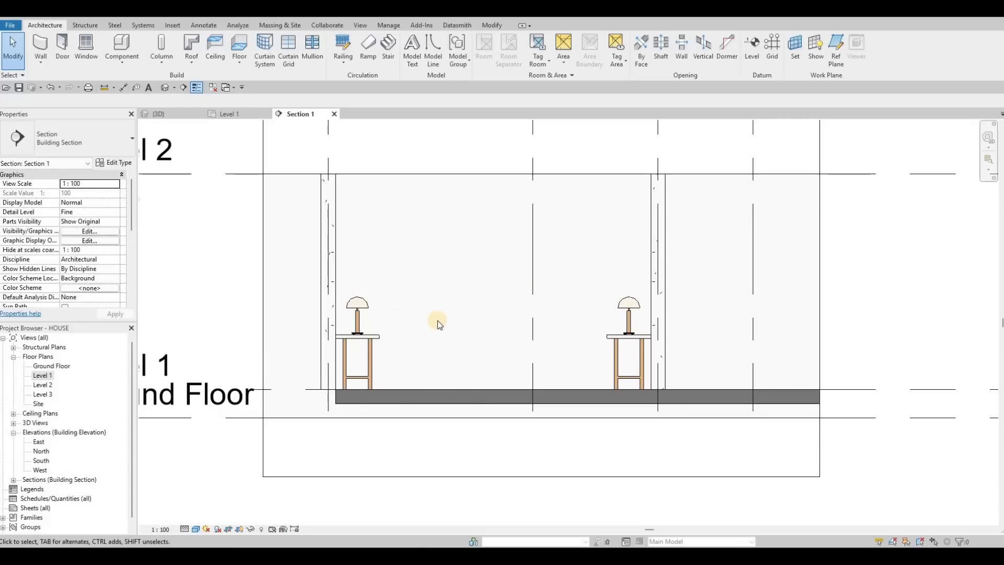
middle_drag(466, 309, 456, 314)
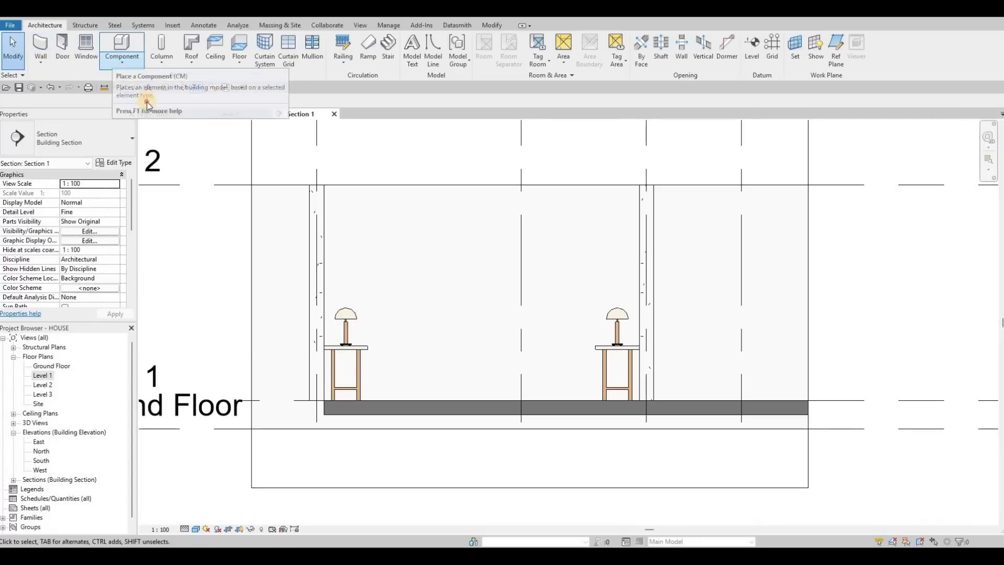
Step: Create an in-place component in the Generic Models category, keeping the suggested name Generic Models 4
click(122, 61)
click(146, 103)
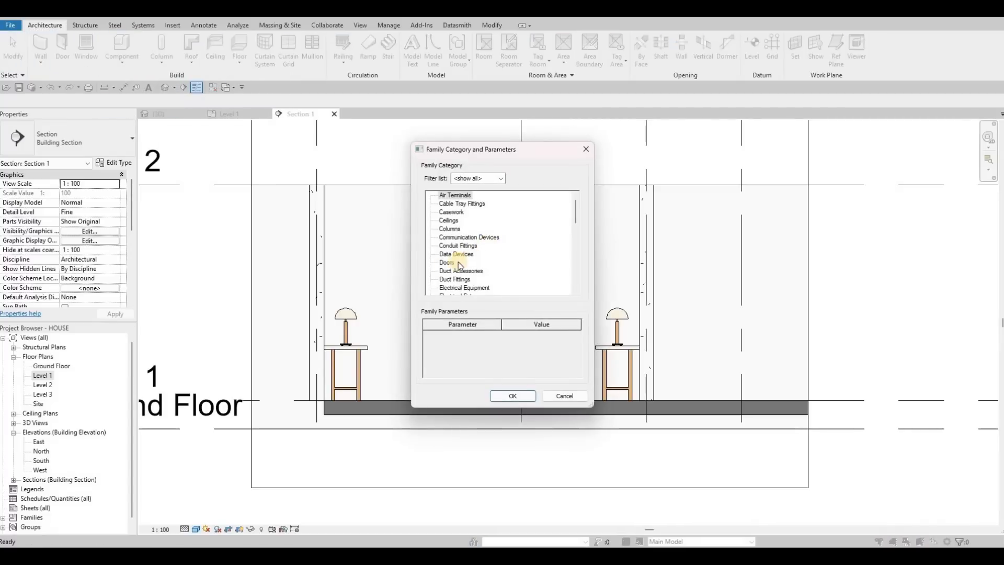
scroll(455, 264, down, 3)
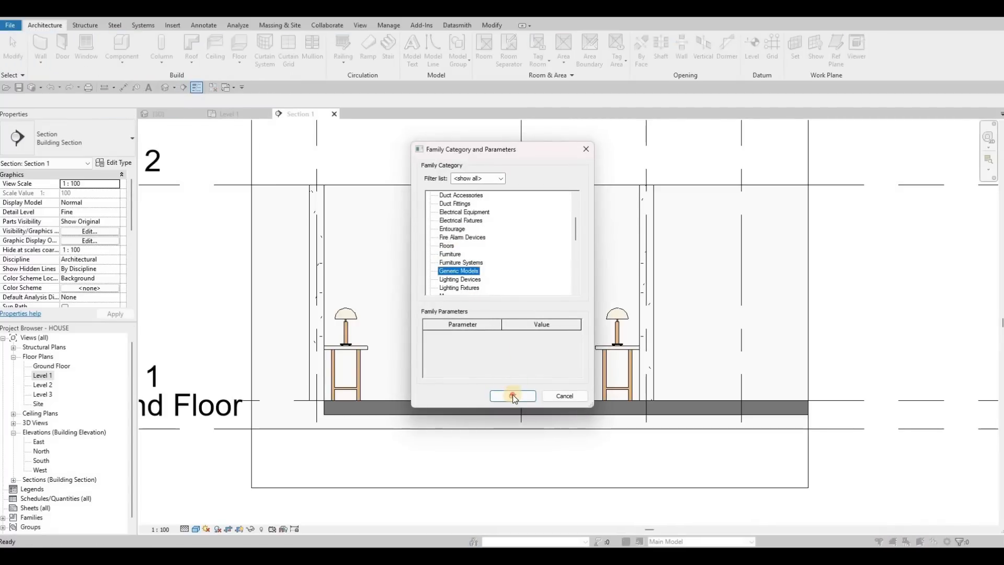
click(513, 395)
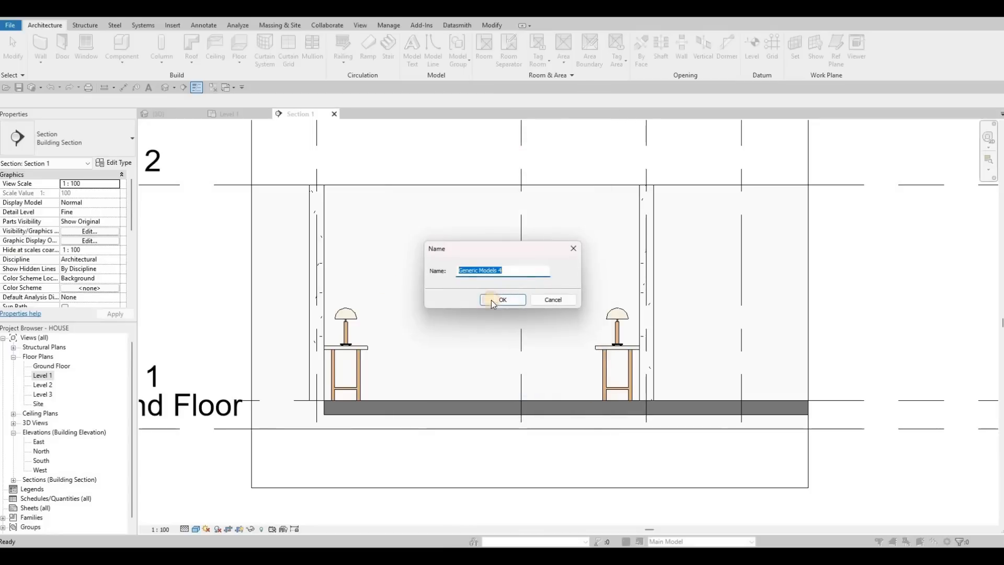
click(491, 299)
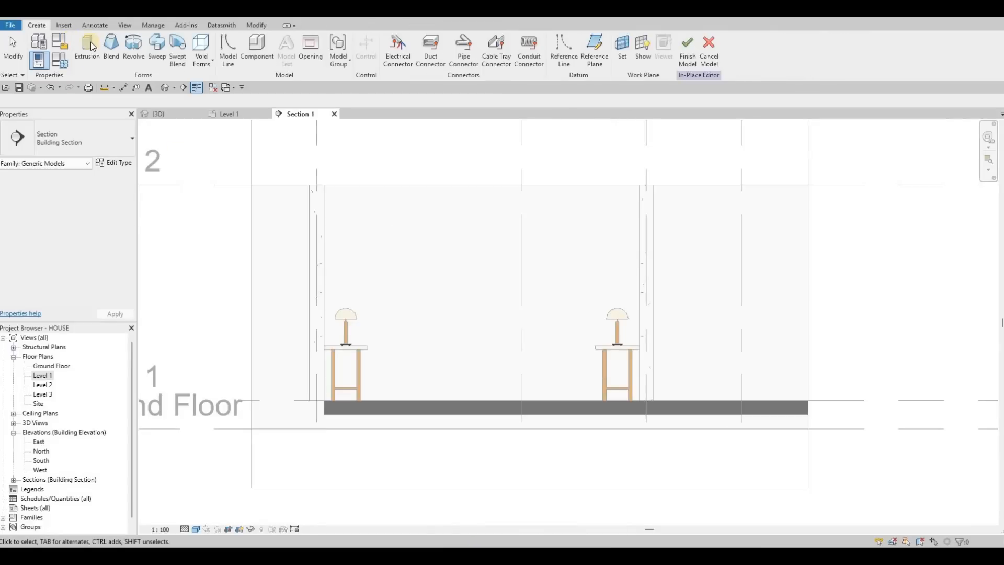
Step: Start an extrusion and pick the exterior wall face behind the lamp tables as its work plane
click(90, 46)
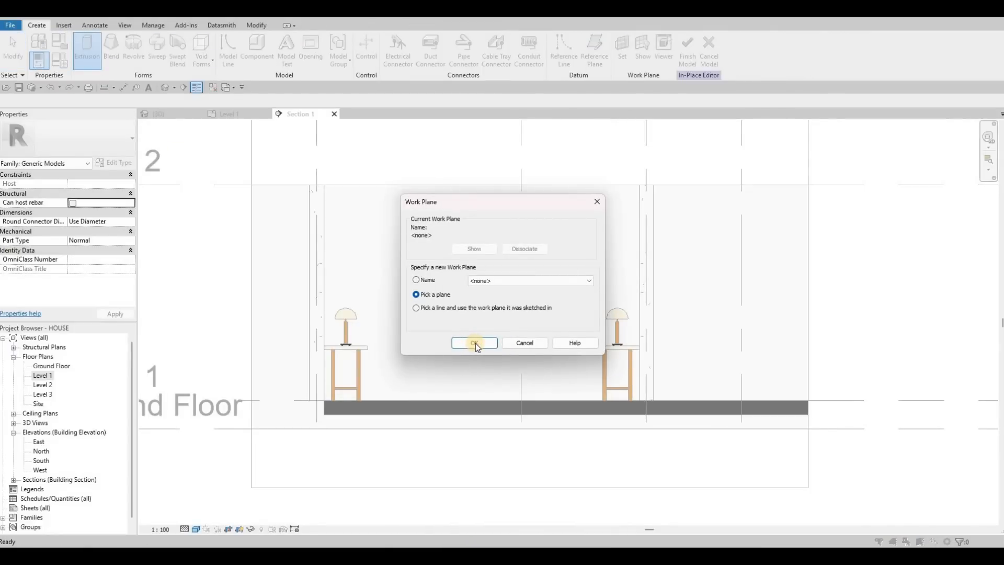
click(476, 343)
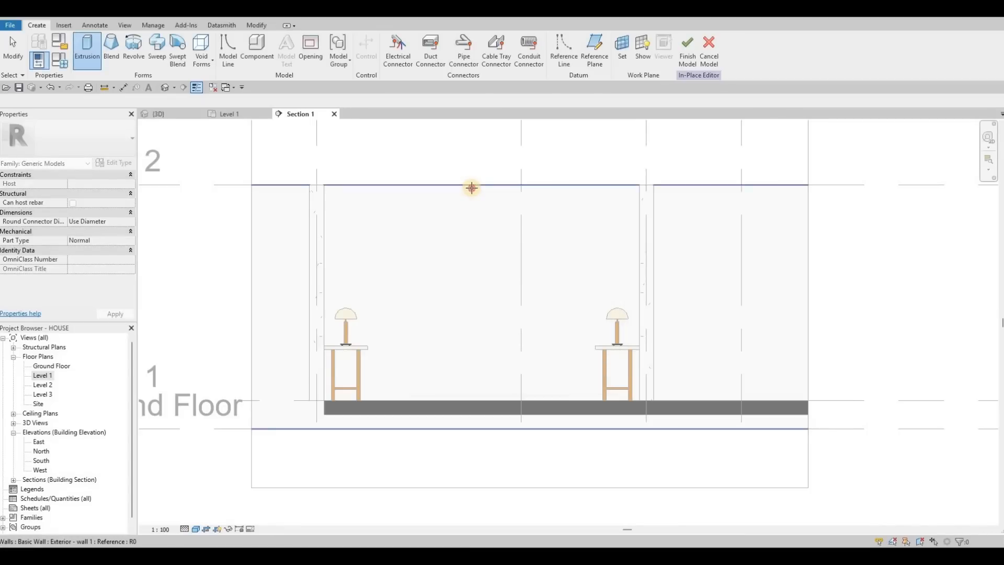
click(449, 195)
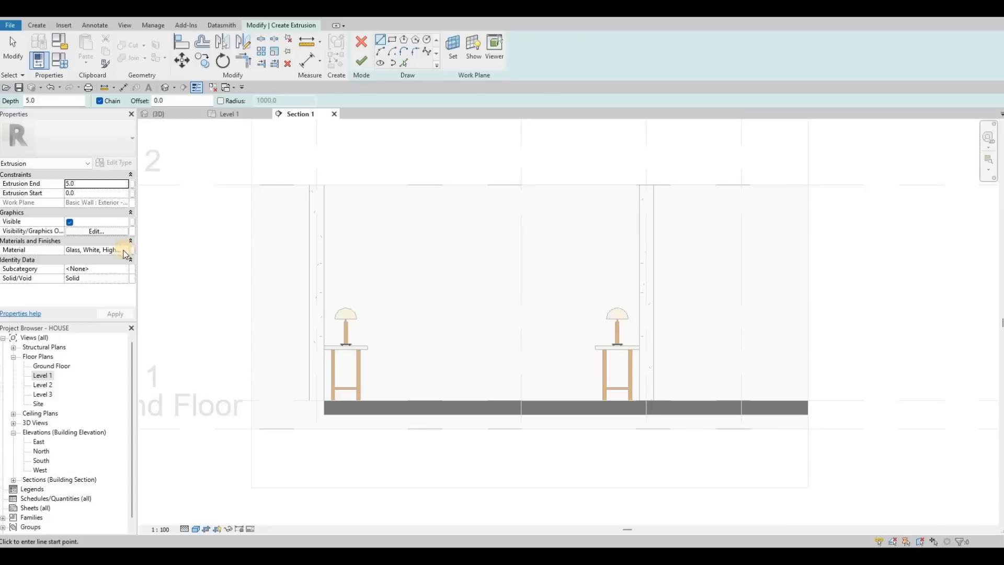
Step: Add Slate from the Stone category of the AEC Materials library to the project and assign it as the extrusion's material
click(124, 242)
click(125, 242)
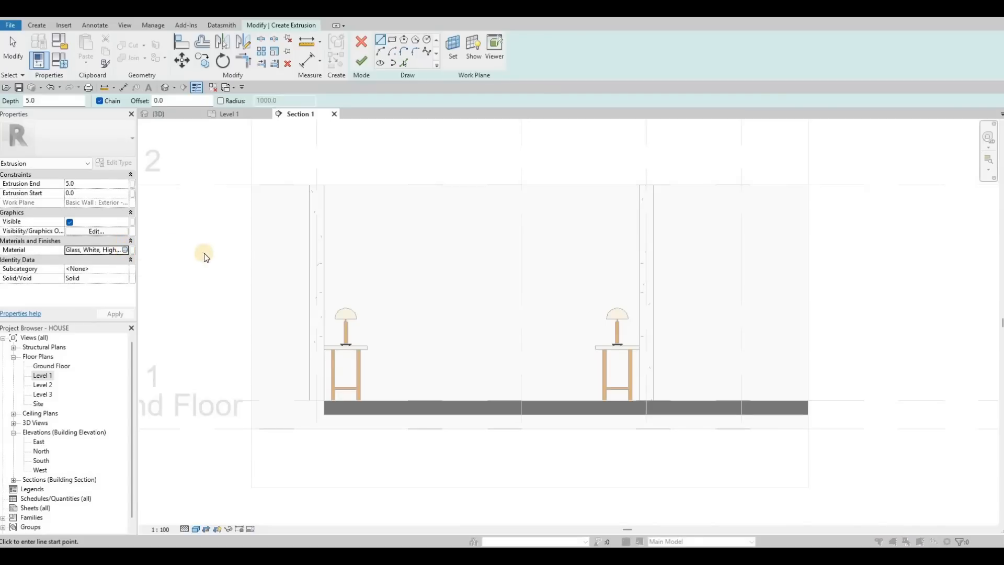
click(126, 249)
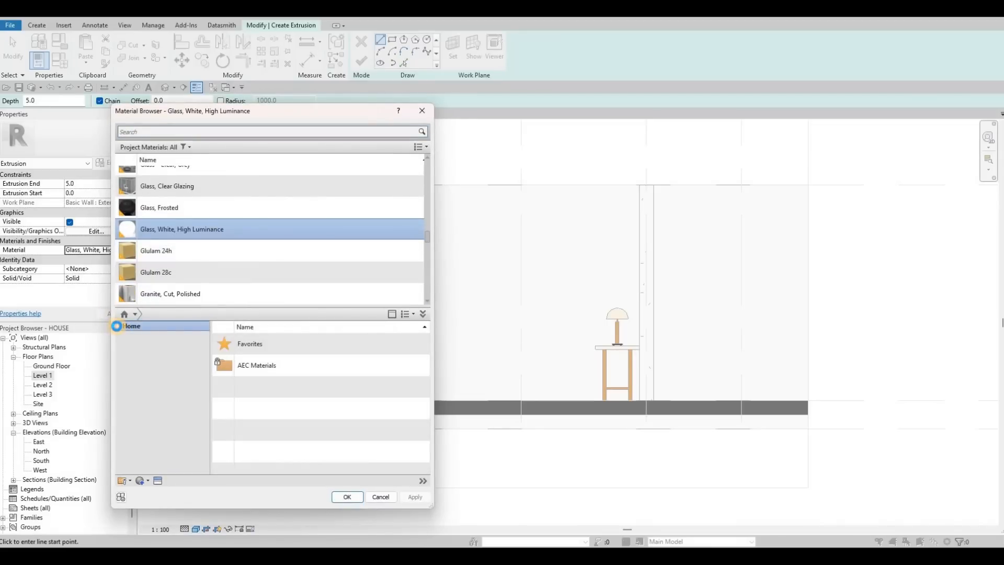
click(117, 325)
click(124, 346)
scroll(160, 447, down, 3)
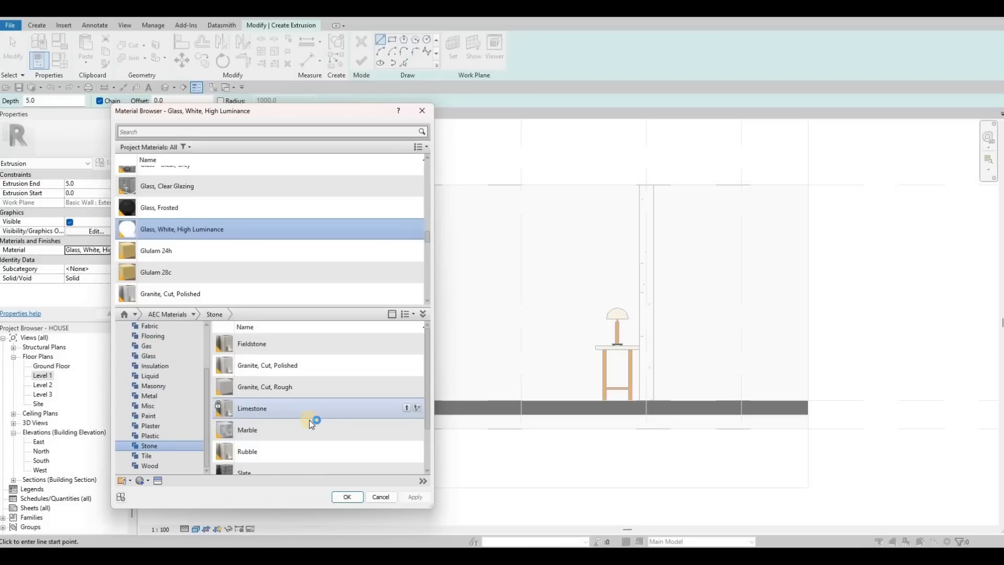
scroll(303, 410, down, 2)
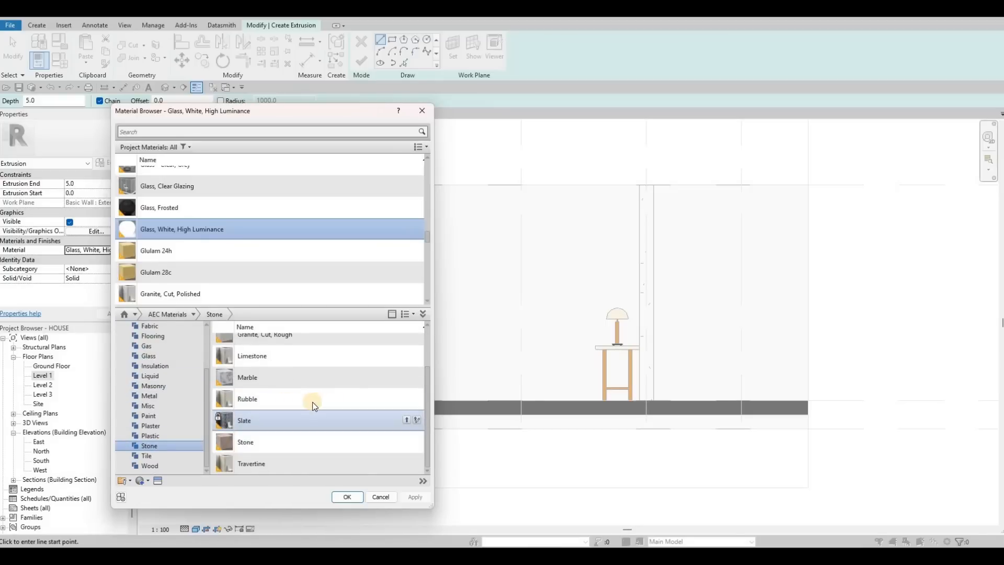
click(312, 402)
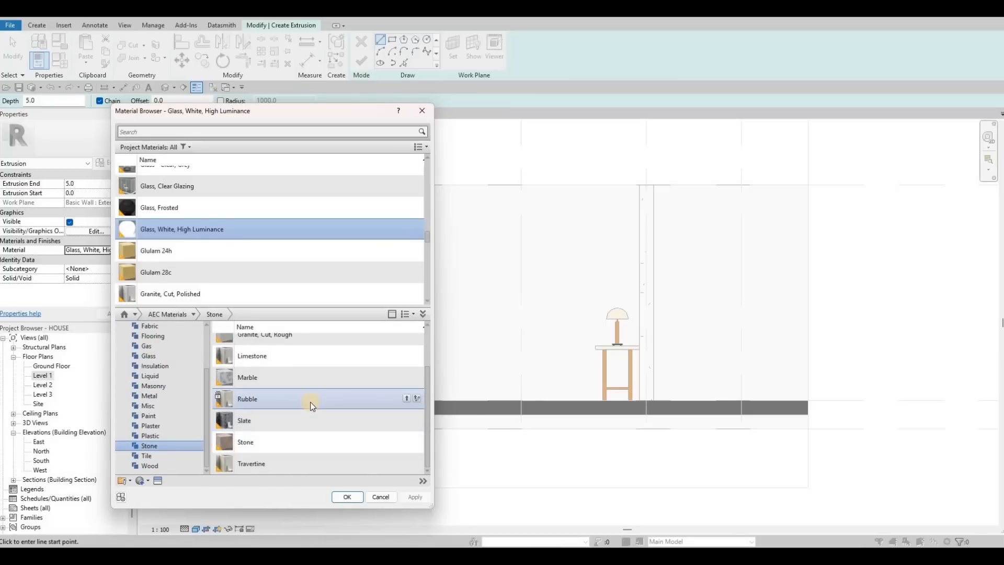
click(409, 421)
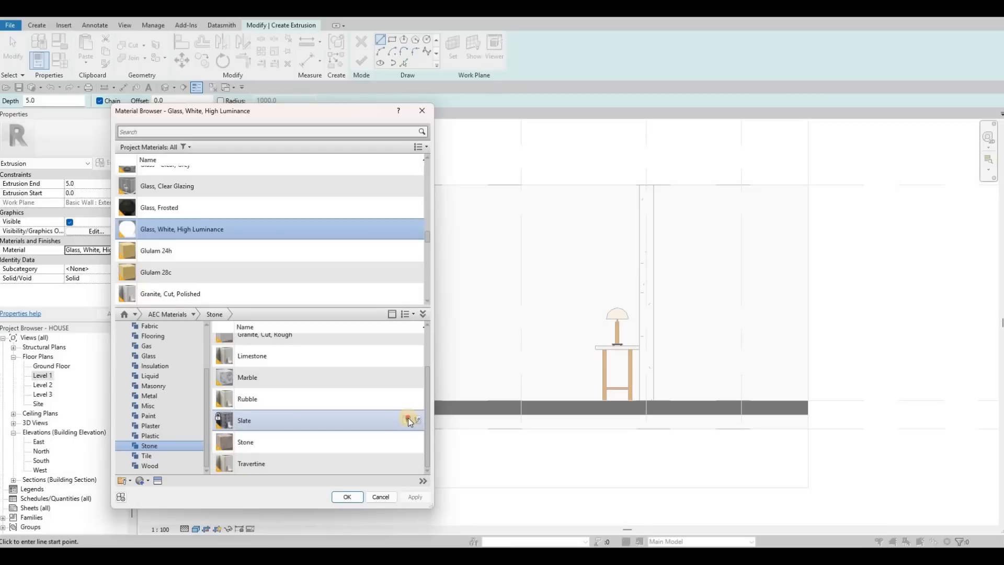
click(406, 420)
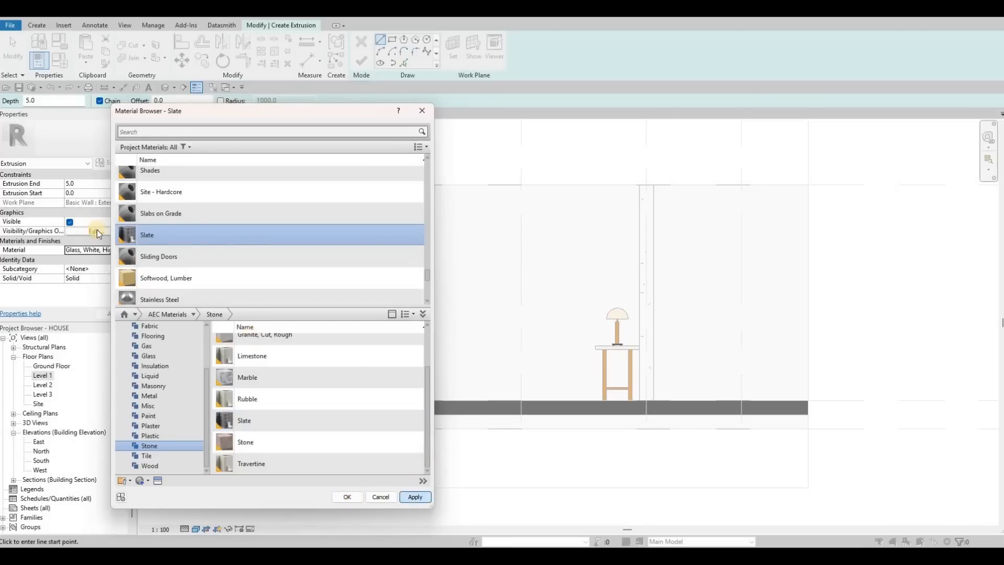
key(Return)
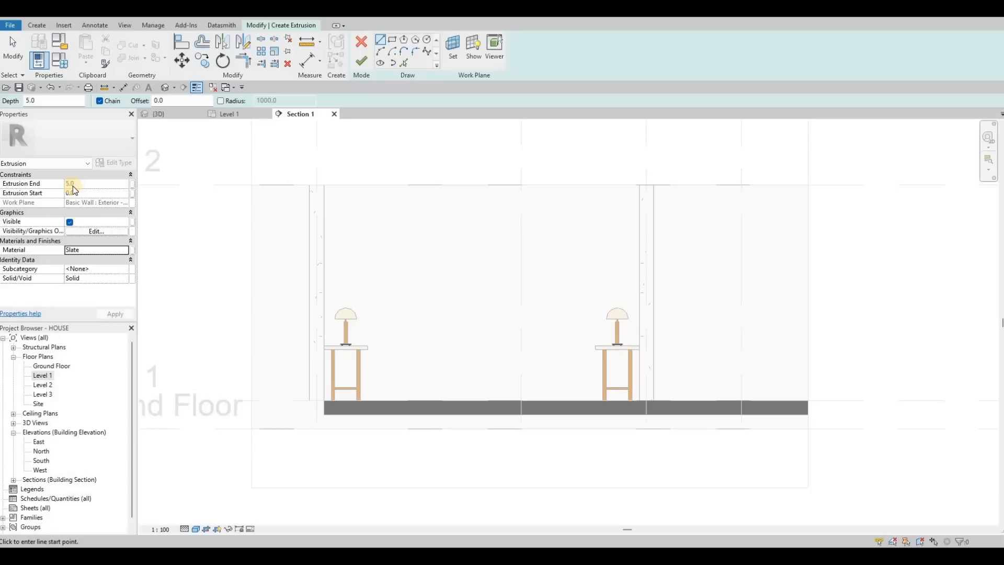
Step: Sketch a rectangle about 4390 by 2750 mm between the two side walls, from the floor to just below Level 2
click(392, 42)
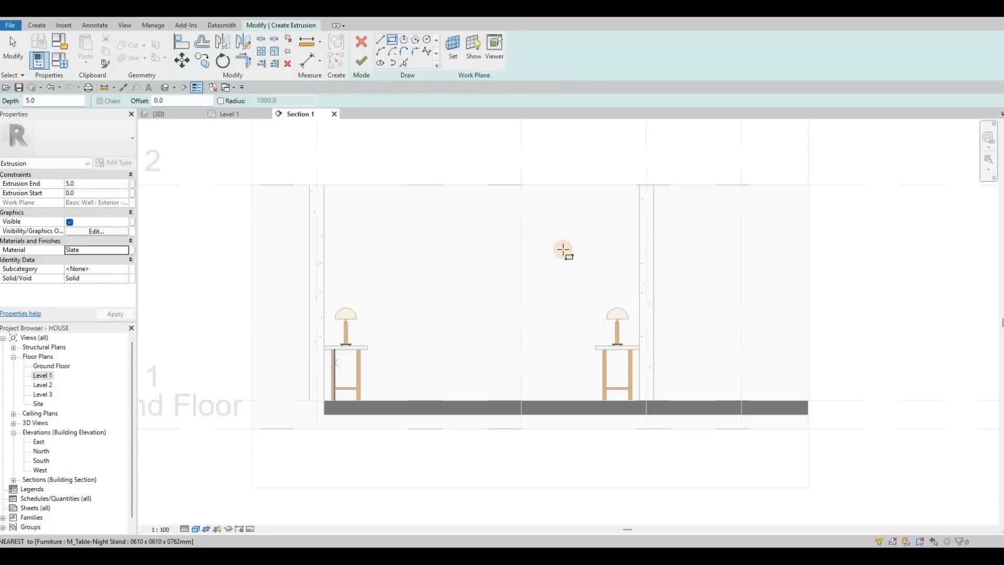
click(324, 401)
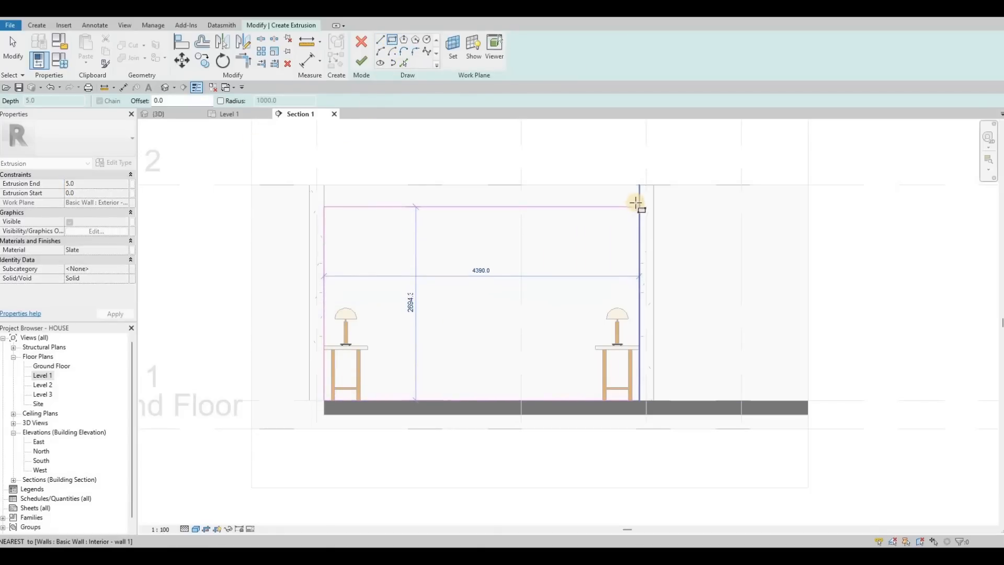
click(636, 203)
key(Escape)
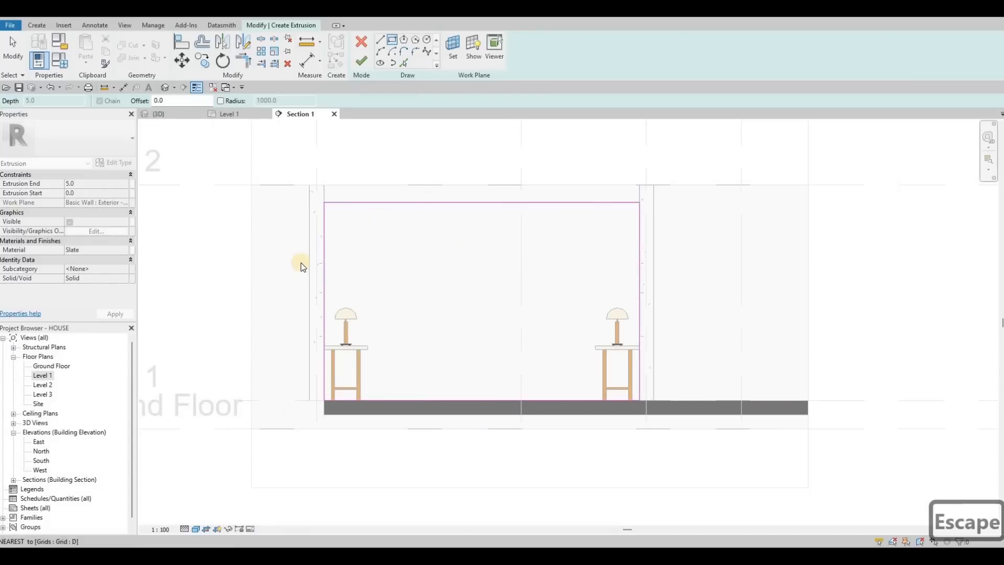
key(Escape)
key(Escape)
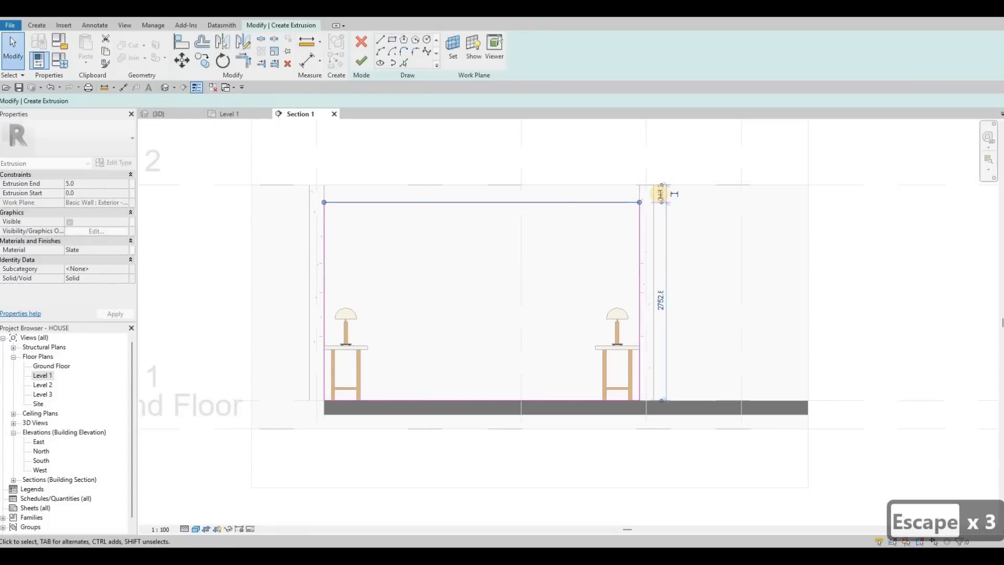
Step: Set the rectangle's top edge 200 mm below Level 2 and finish the slate extrusion with a depth of 5 mm
click(660, 193)
click(661, 194)
text(20)
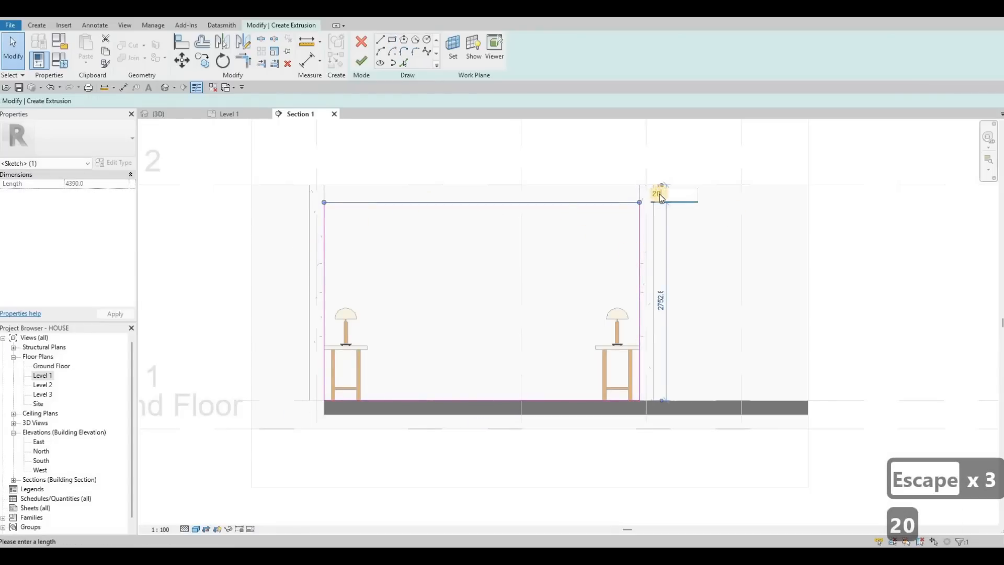
key(Return)
key(Escape)
key(Escape)
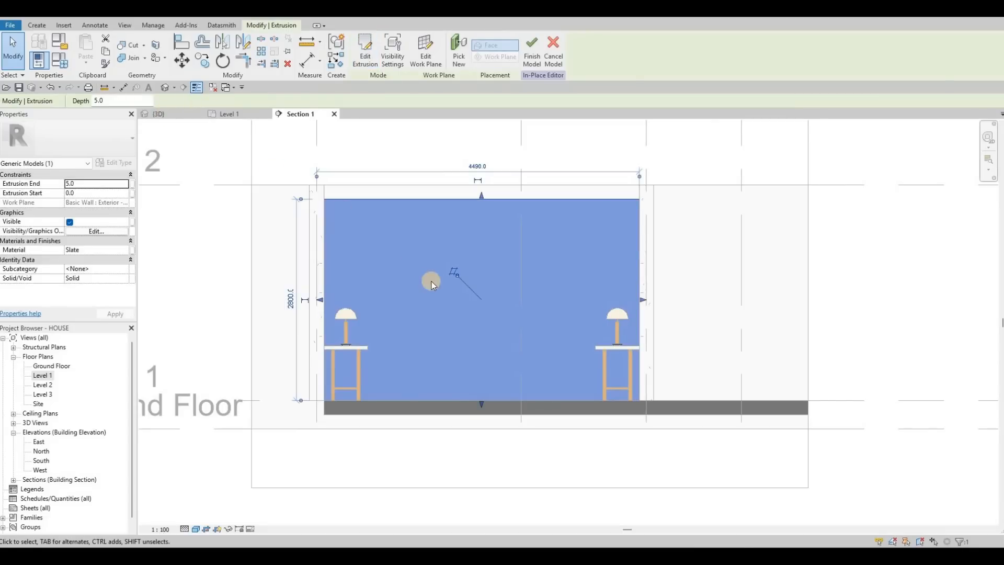
Step: Examine the slate extrusion on the sitting room's exterior wall up close in the 3D view
key(ctrl+Tab)
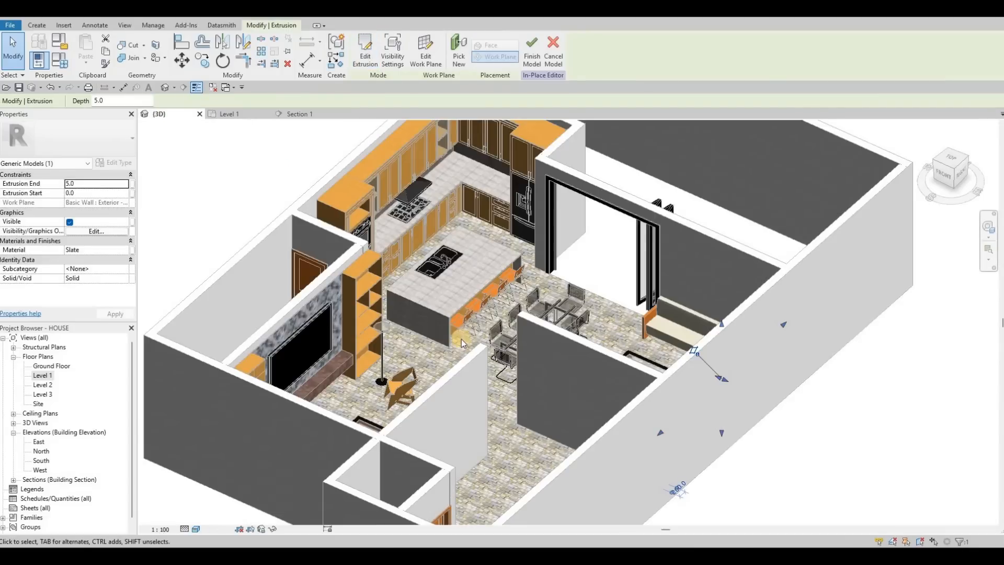
key(Caps_Lock)
shift+middle_drag(689, 347, 533, 316)
middle_drag(699, 340, 589, 296)
scroll(588, 319, up, 6)
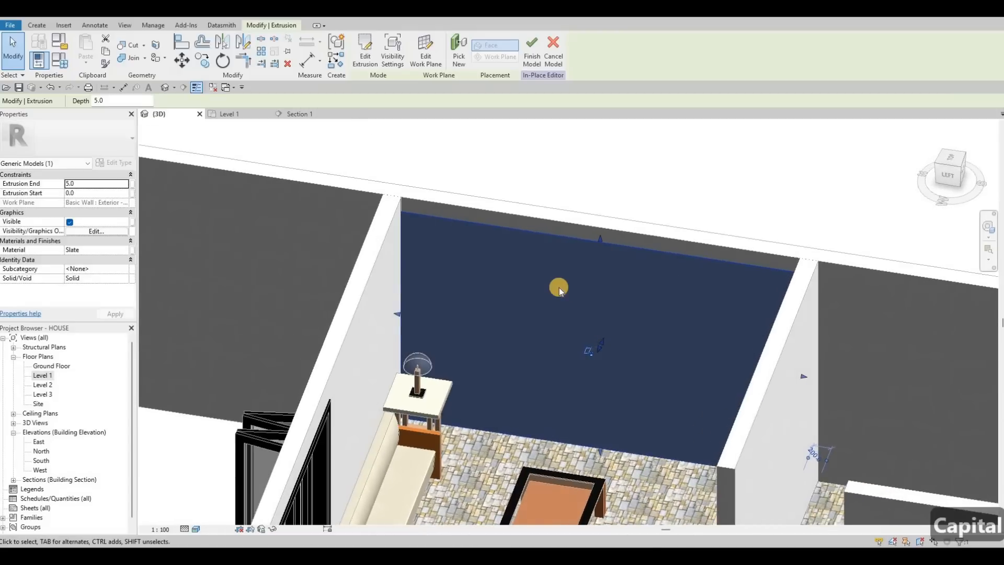
key(Escape)
key(Escape)
scroll(563, 282, down, 2)
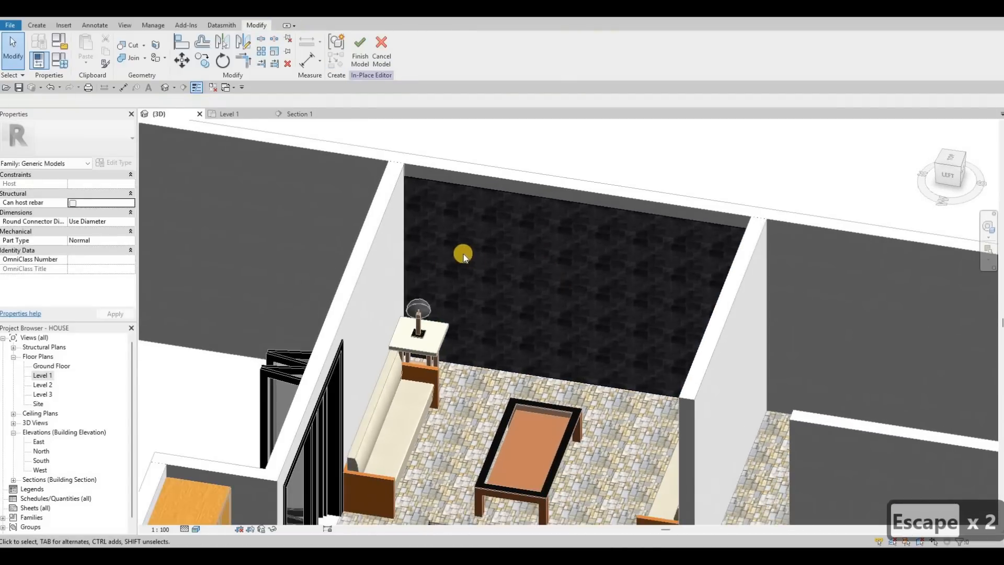
scroll(418, 225, up, 1)
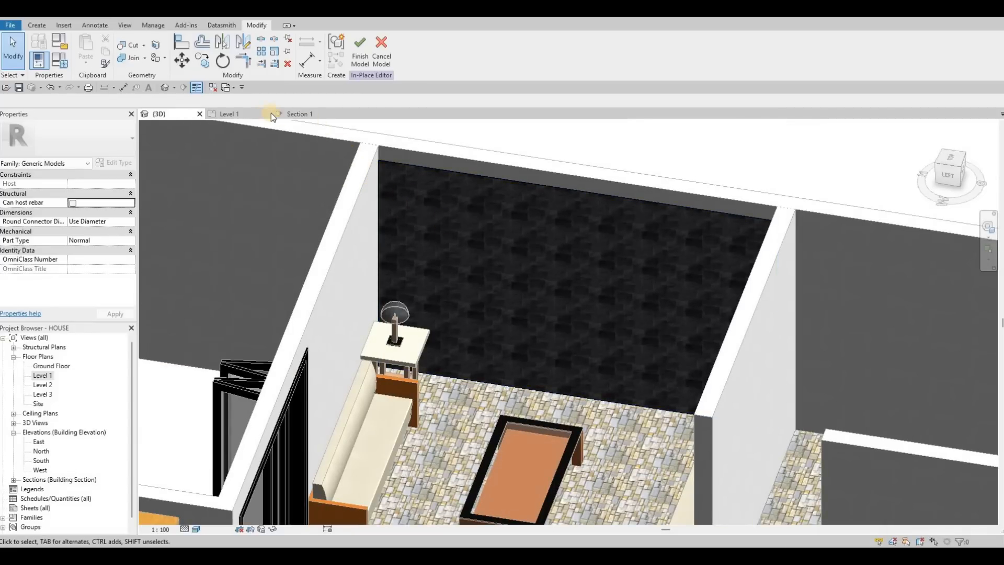
Step: Start another extrusion in the Section 1 view and pick the slate panel's face as its work plane
click(299, 115)
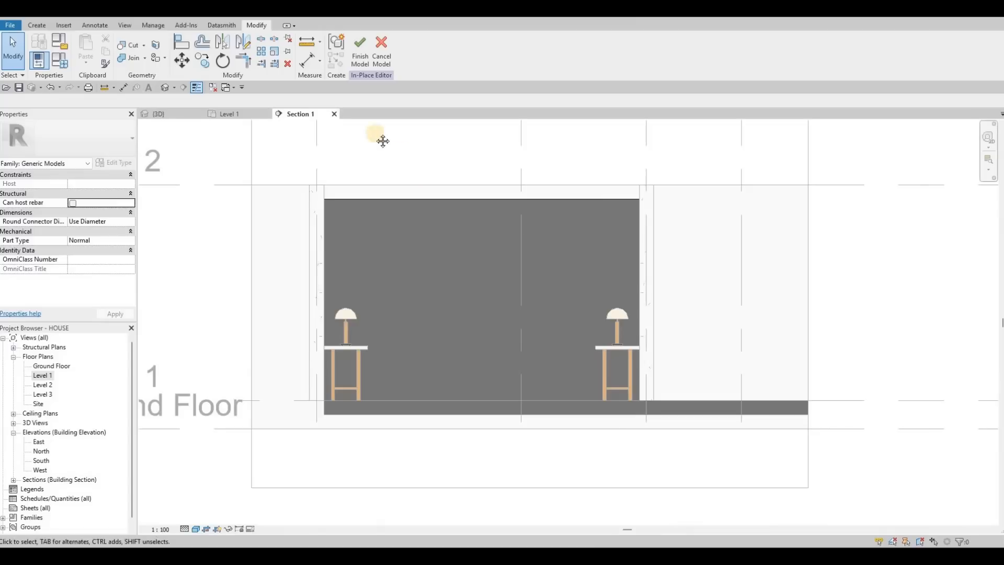
middle_drag(382, 141, 374, 99)
middle_drag(459, 209, 420, 174)
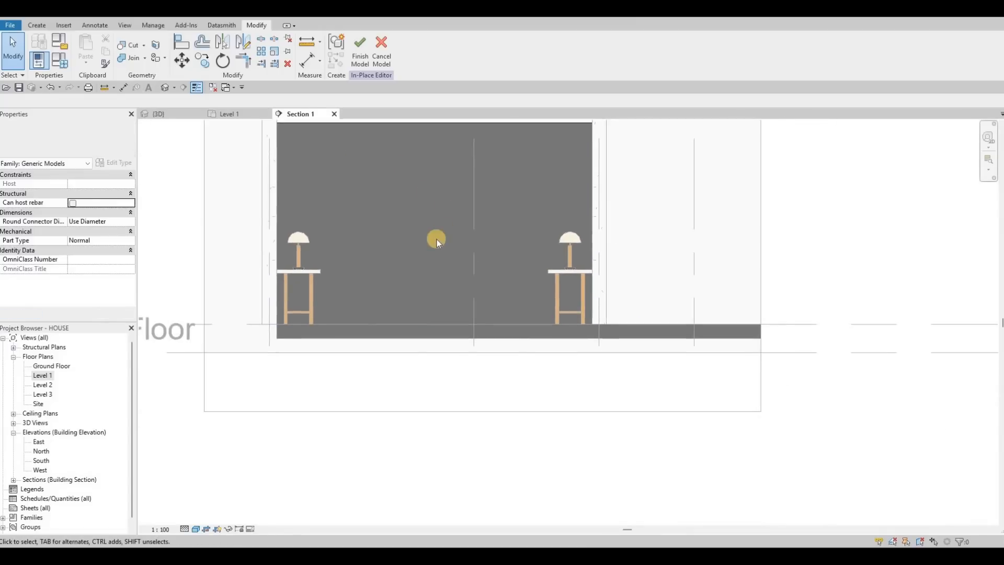
middle_drag(445, 230, 486, 266)
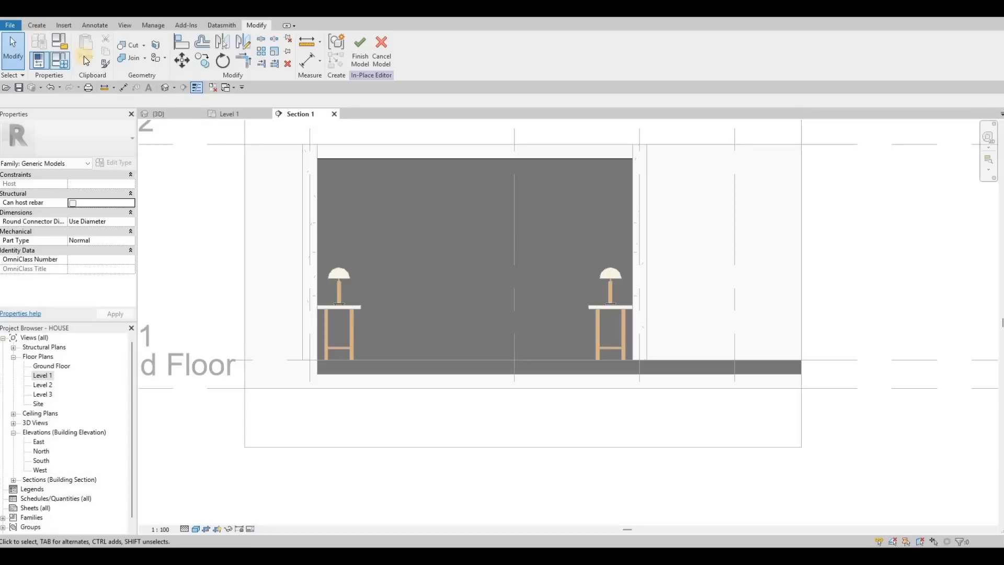
click(84, 57)
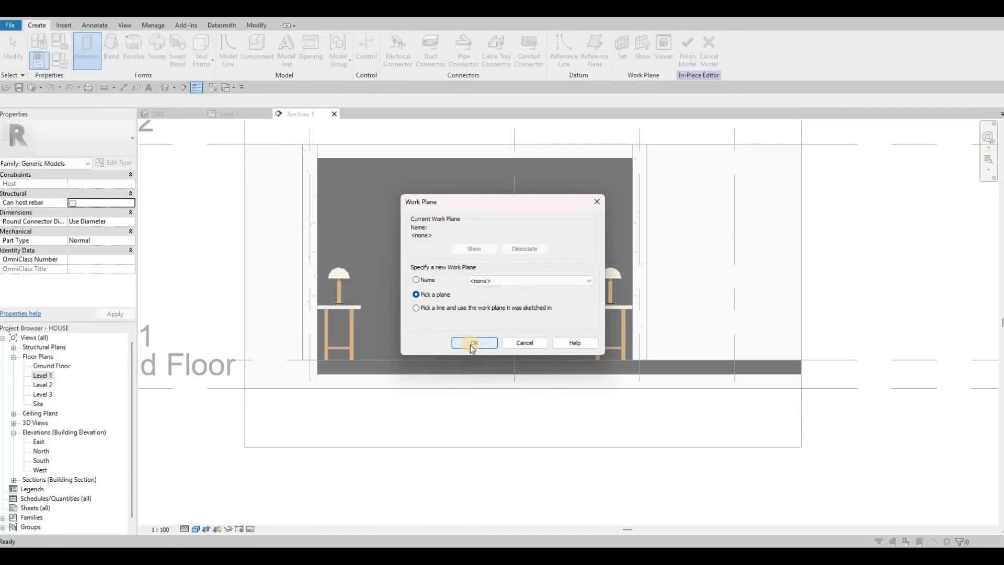
click(470, 344)
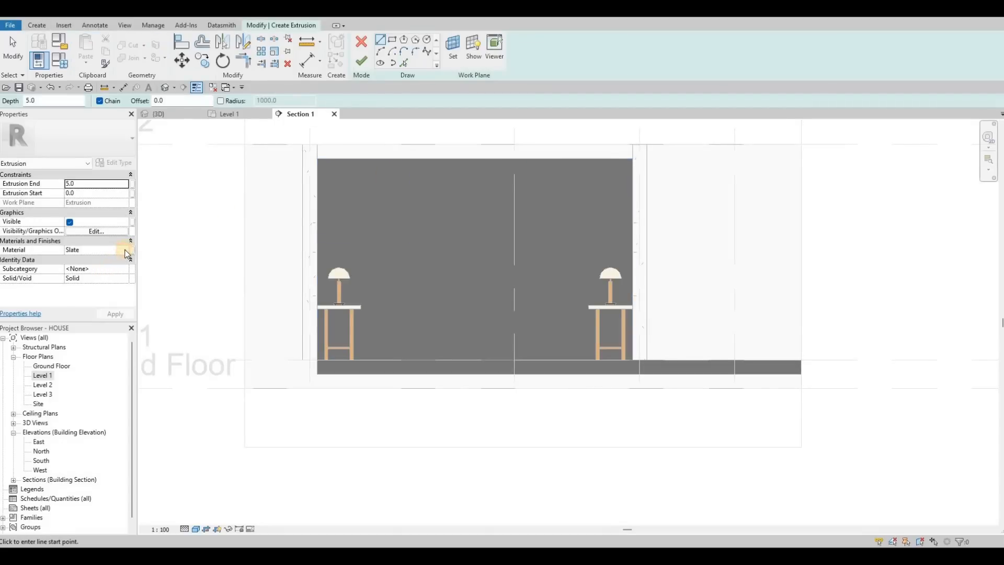
Step: Search the materials for "GY", duplicate Gypsum Wall Board and assign the copy as the new extrusion's material
click(127, 253)
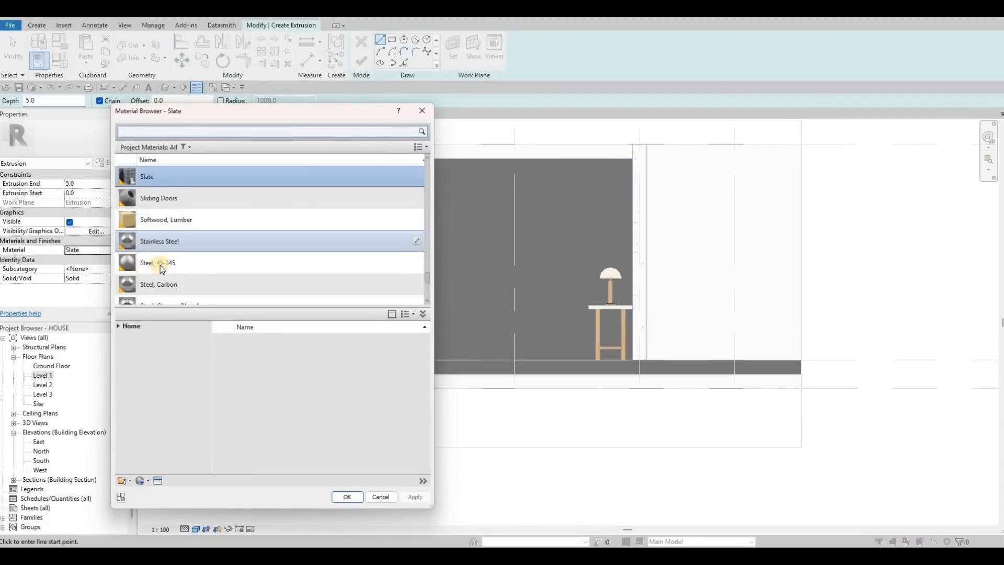
scroll(160, 264, down, 5)
scroll(175, 200, up, 3)
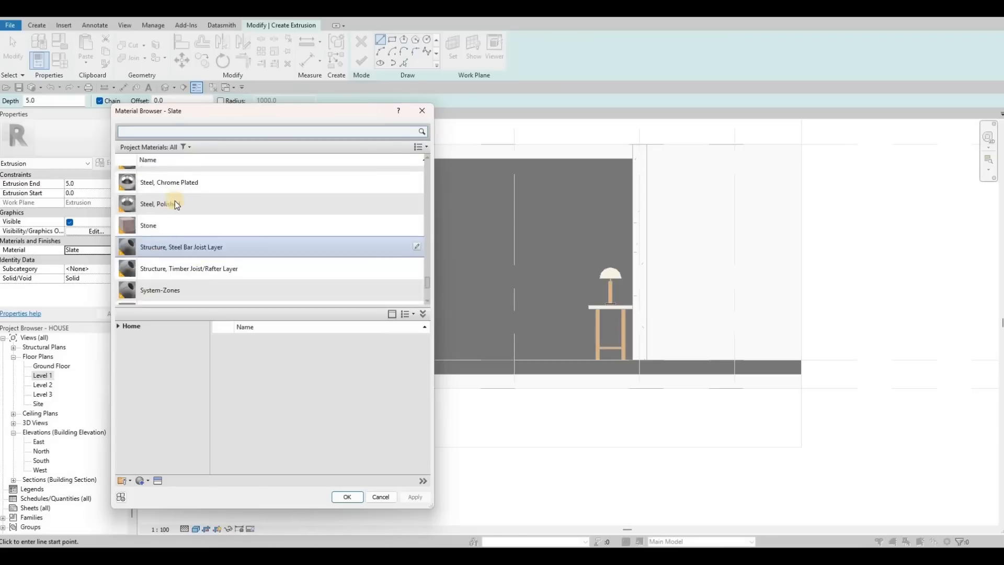
scroll(175, 200, up, 10)
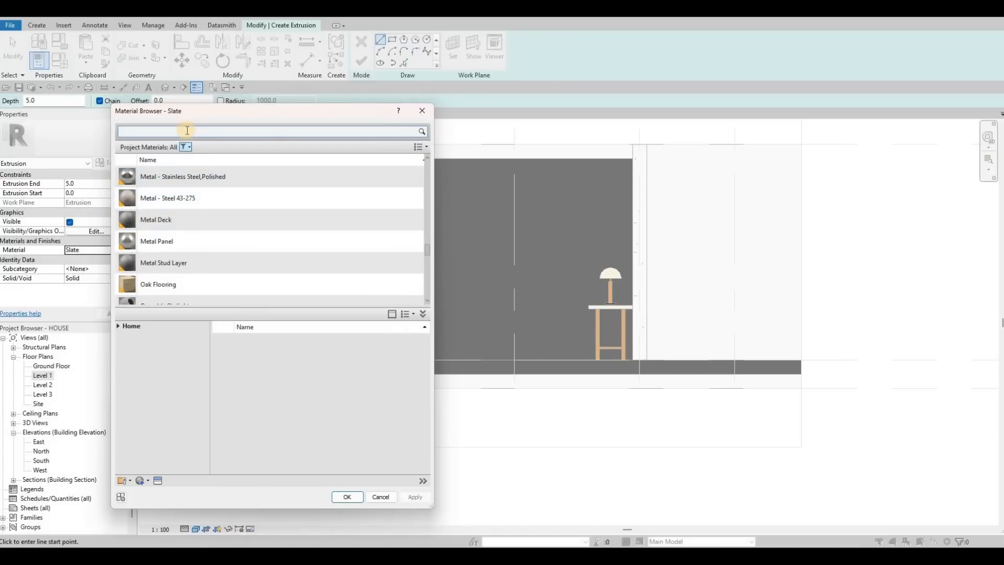
click(187, 130)
text(GY)
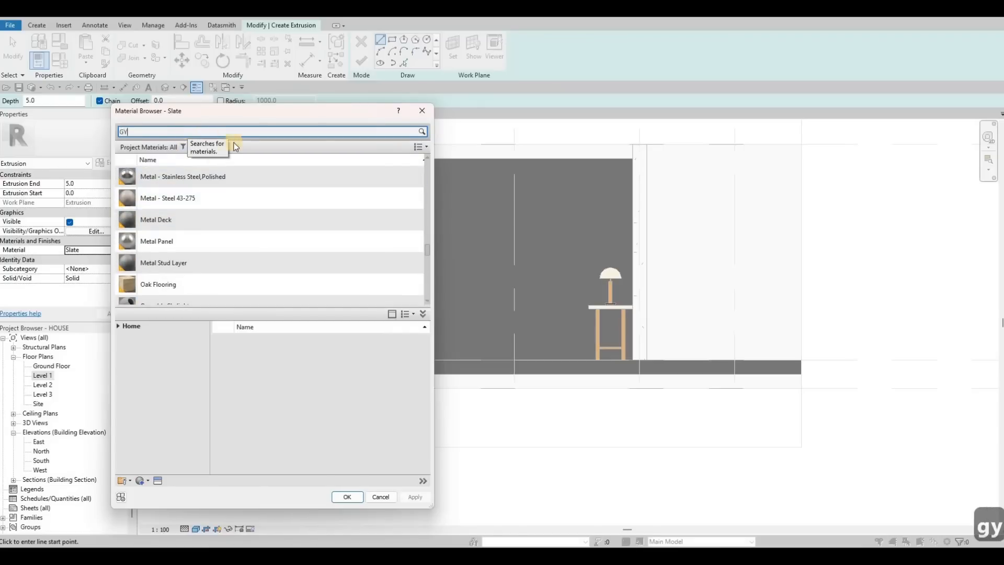
click(173, 189)
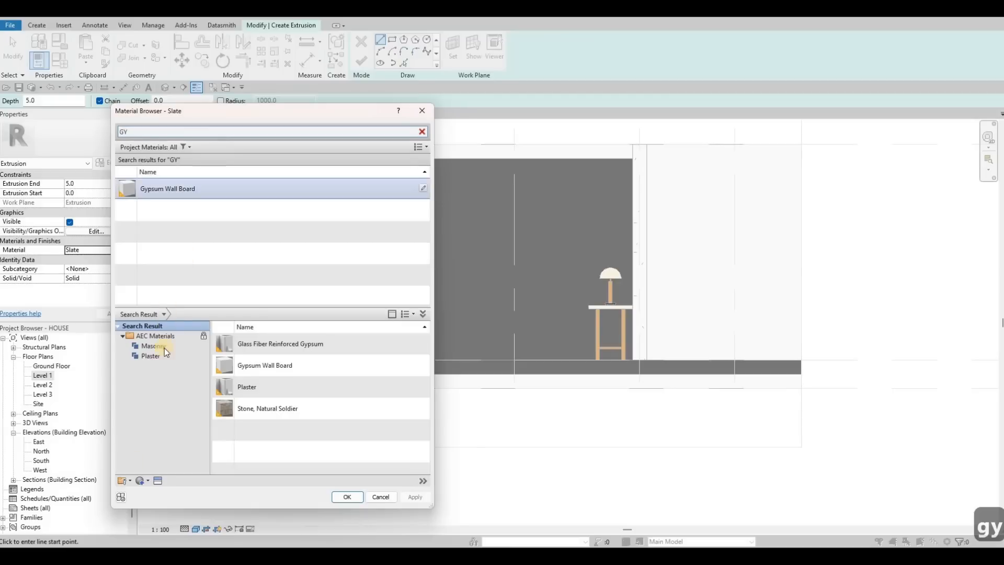
click(148, 481)
click(152, 499)
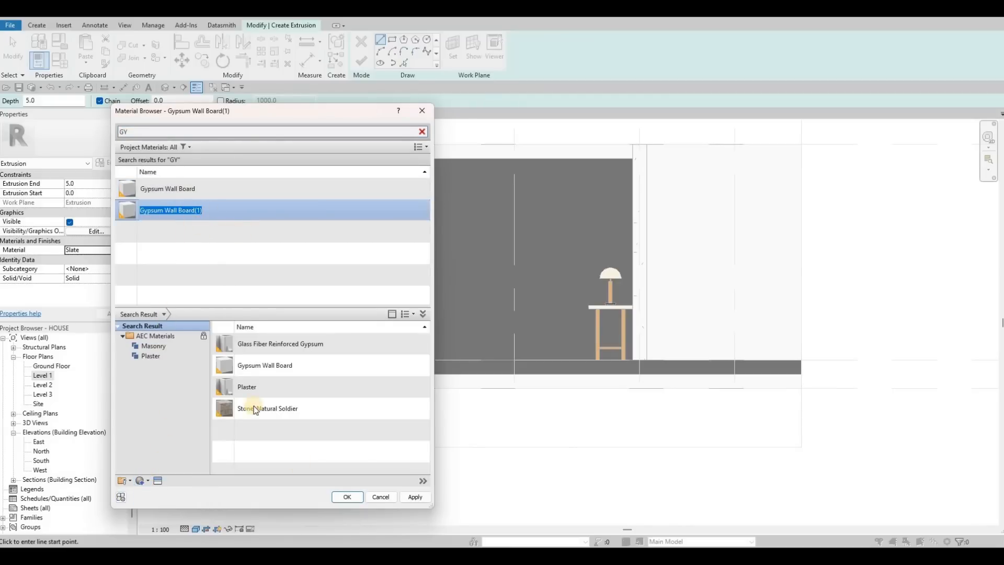
click(424, 498)
click(350, 500)
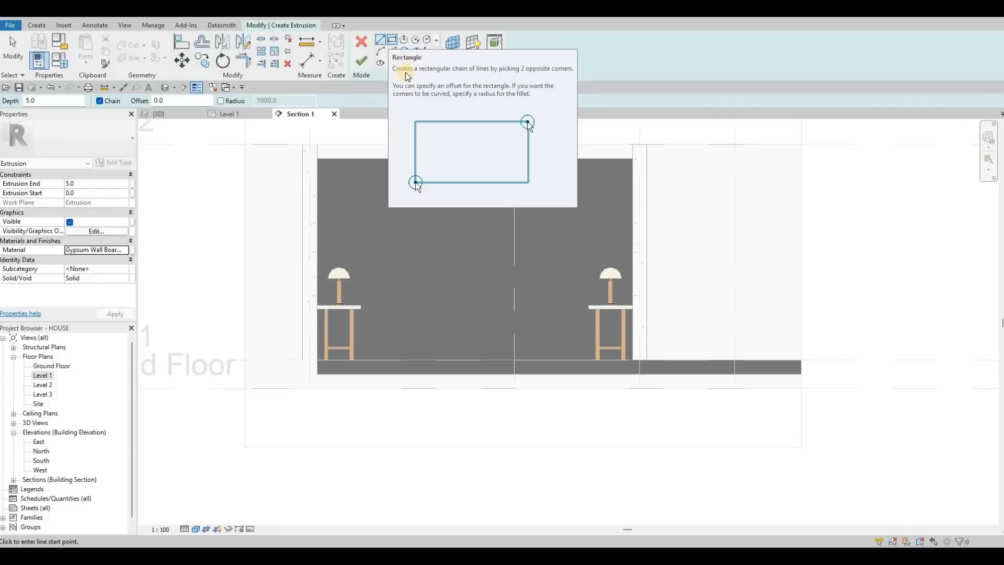
Step: Sketch a 1700 by 1400 mm rectangle standing on the floor line between the two lamp tables
key(F1)
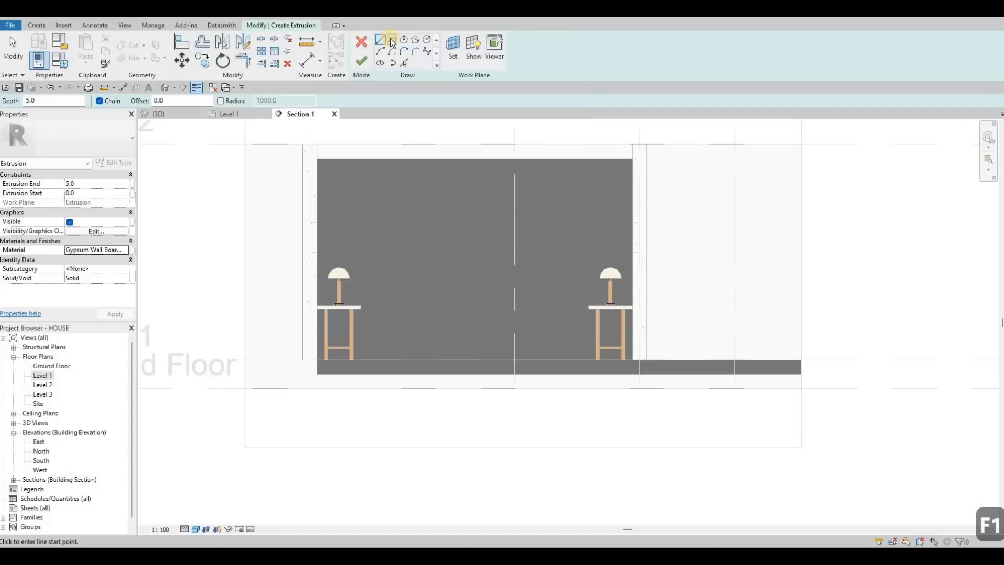
click(393, 42)
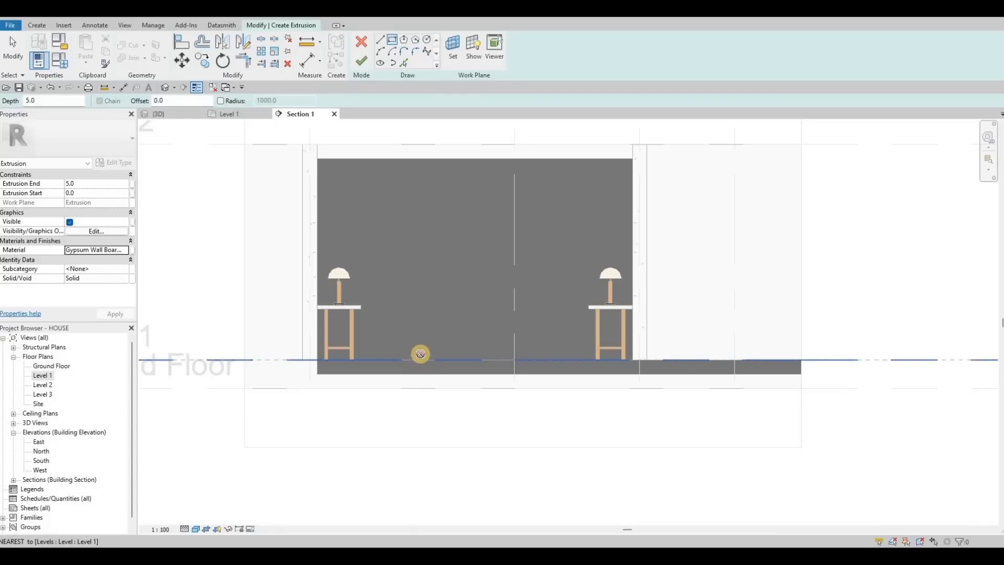
click(415, 359)
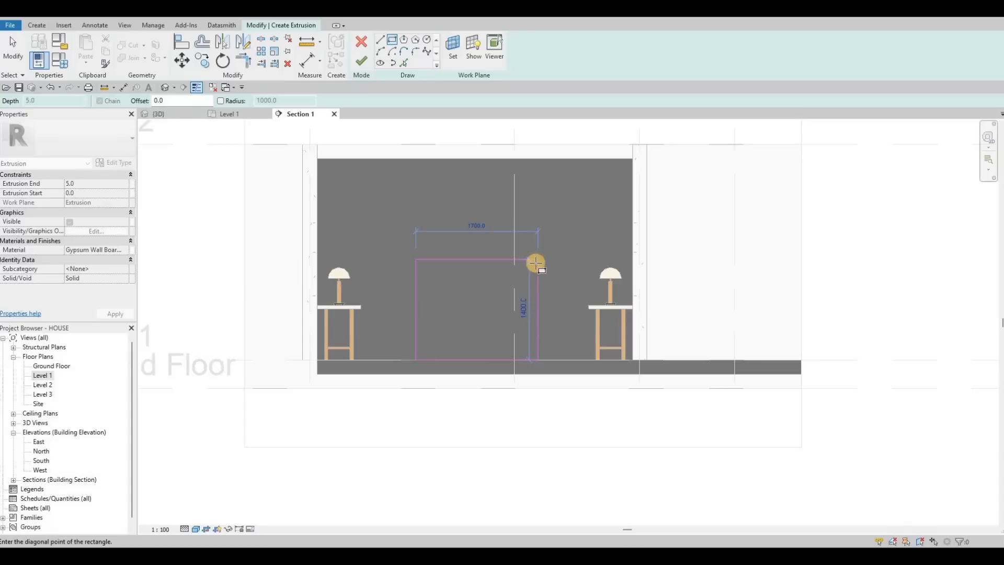
click(537, 260)
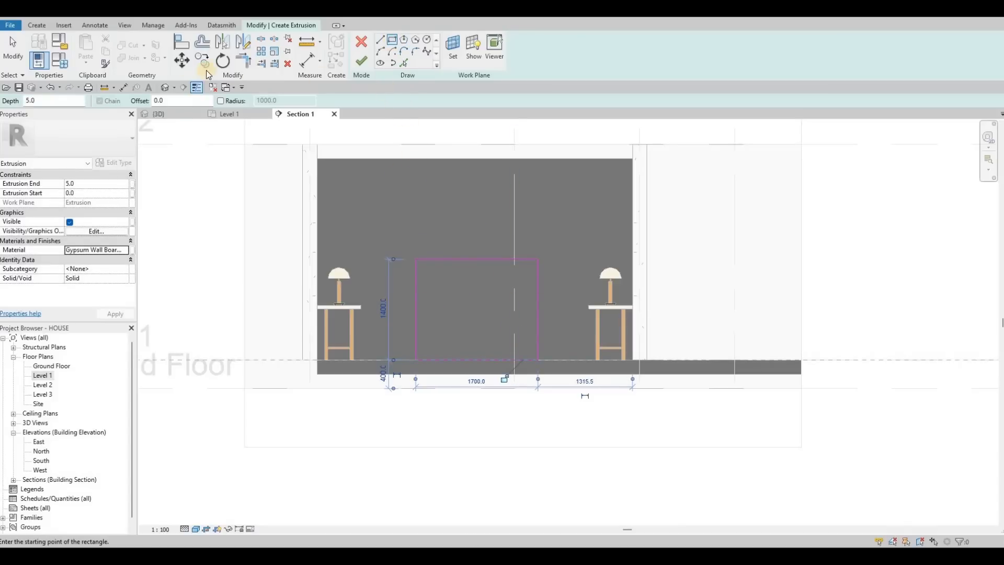
drag(169, 100, 93, 105)
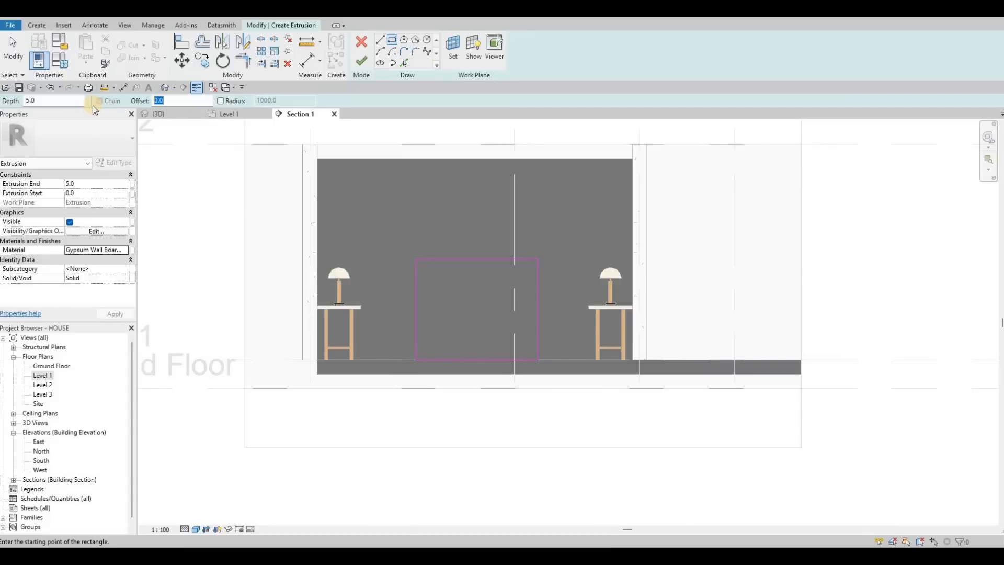
text(50)
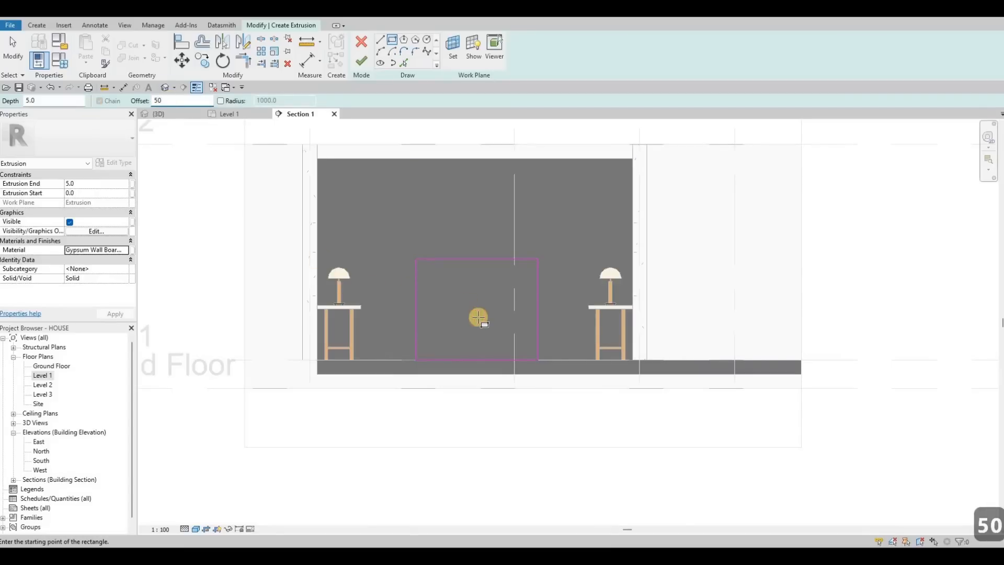
click(479, 317)
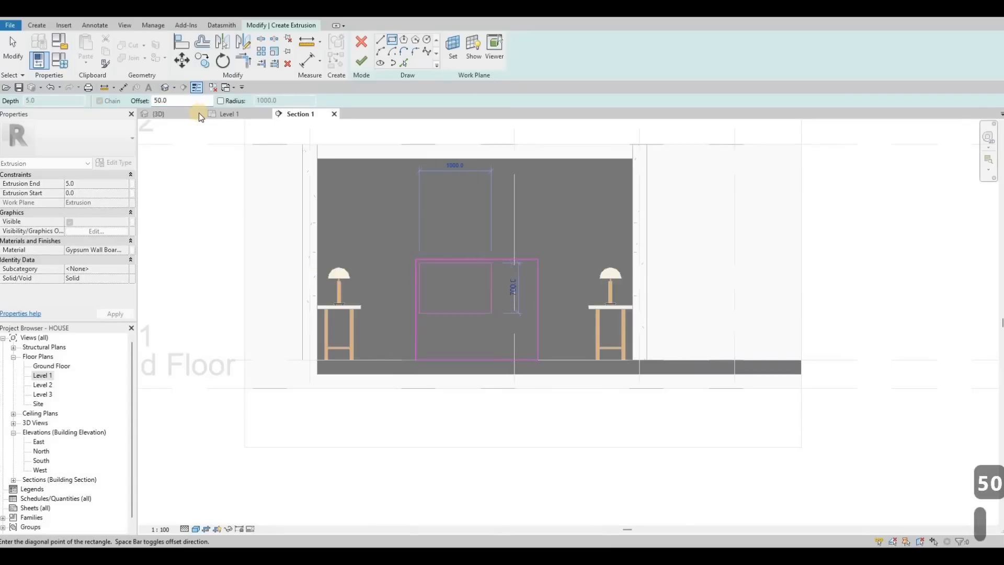
key(F1)
key(F1)
key(Escape)
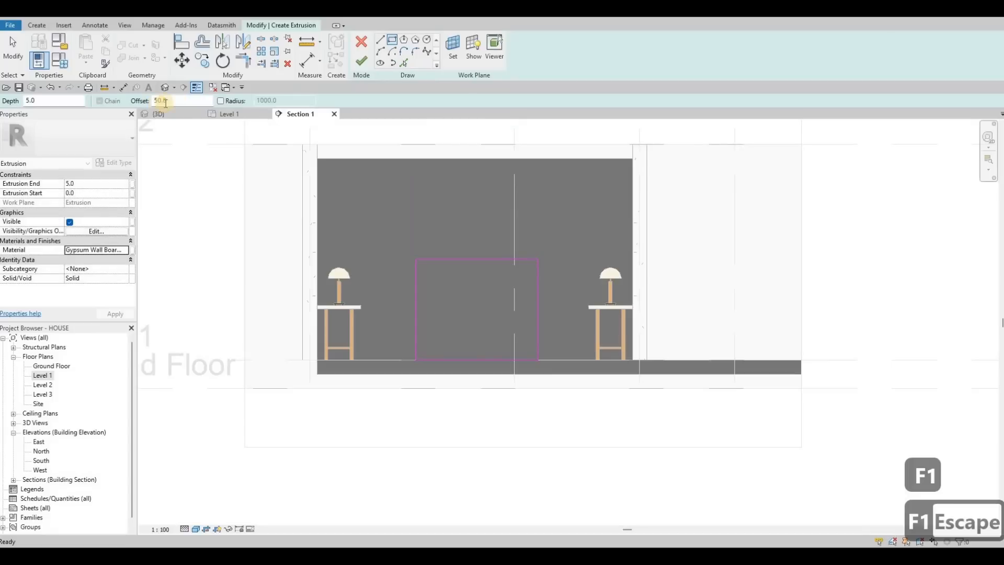
Step: Draw an inner rectangle about 1300 by 757 mm, offset 200 mm inward from the outer rectangle's top and side edges
drag(159, 101, 100, 99)
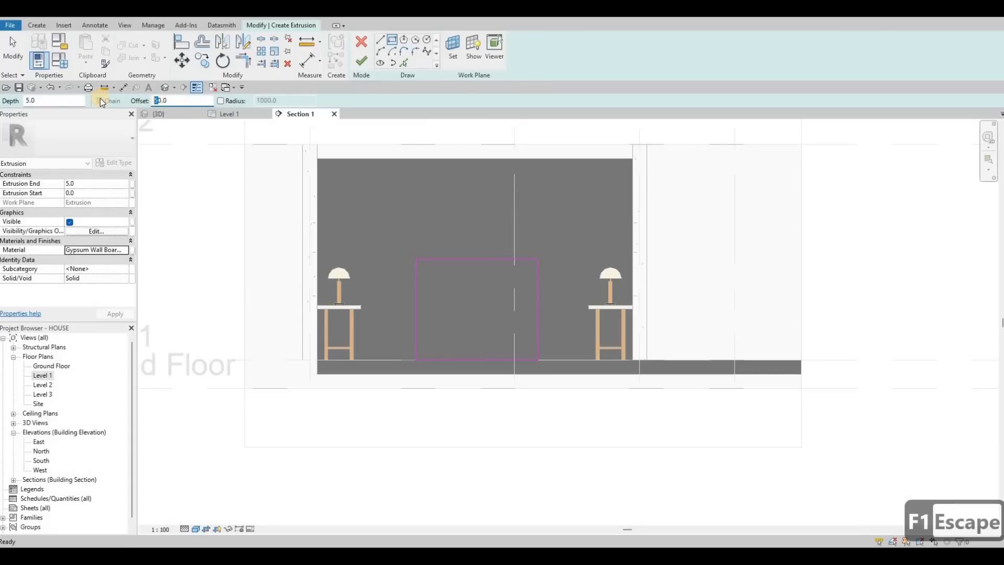
key(BackSpace)
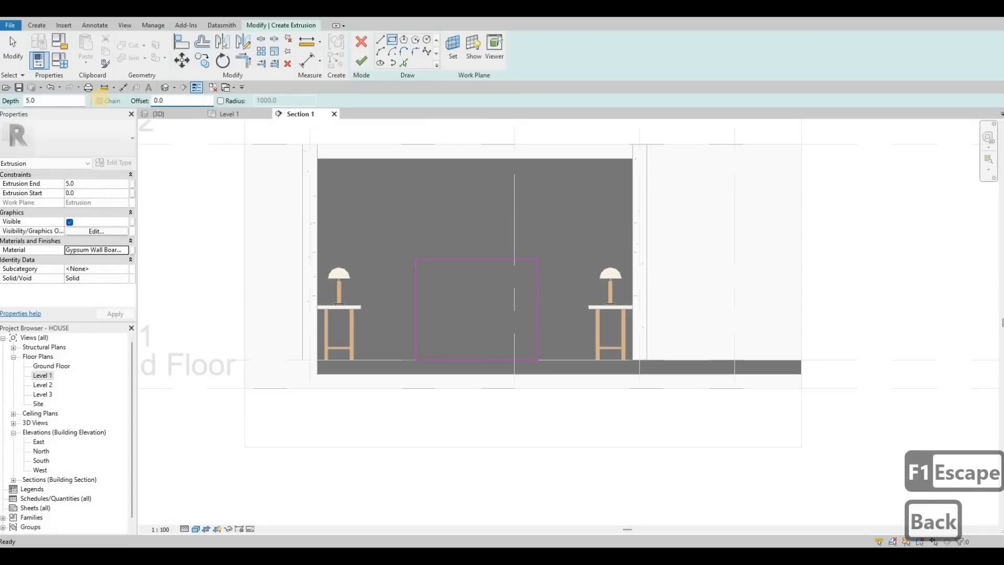
text(20)
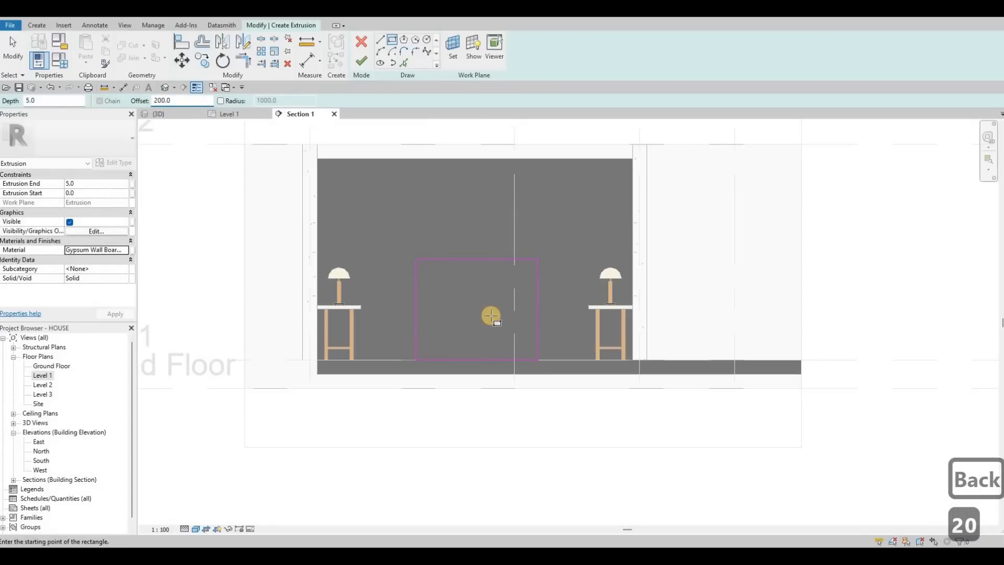
click(515, 323)
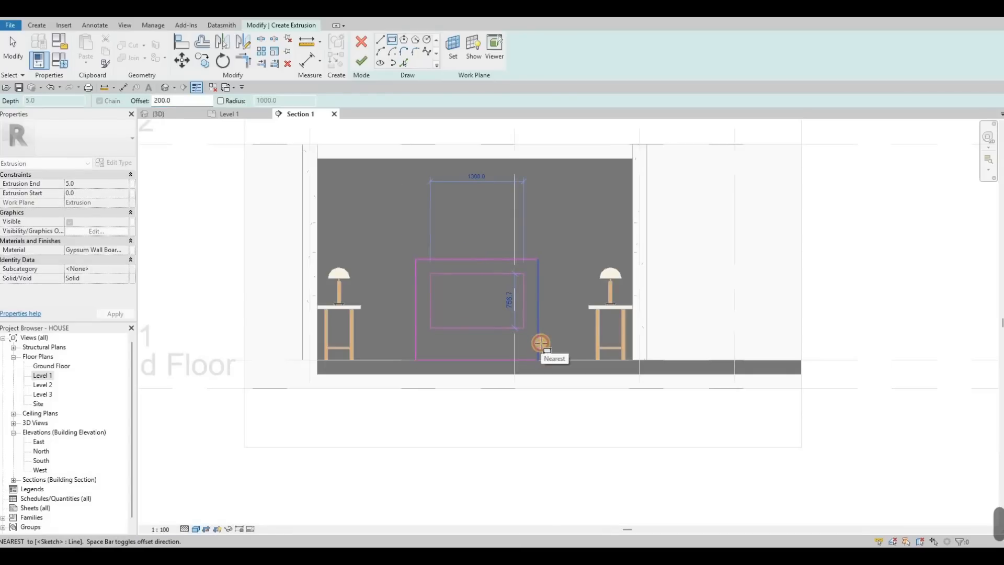
key(Escape)
key(Escape)
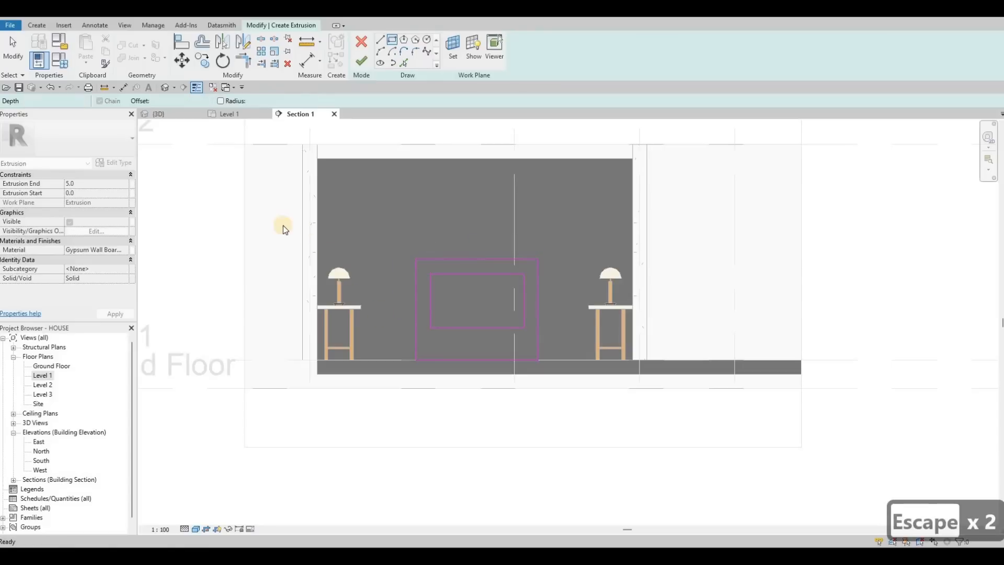
Step: Set the frame extrusion's end to 300 mm, finish its sketch and show the result in the 3D view
scroll(284, 224, up, 4)
mouse_move(441, 208)
middle_down()
mouse_move(487, 214)
mouse_move(509, 245)
middle_up()
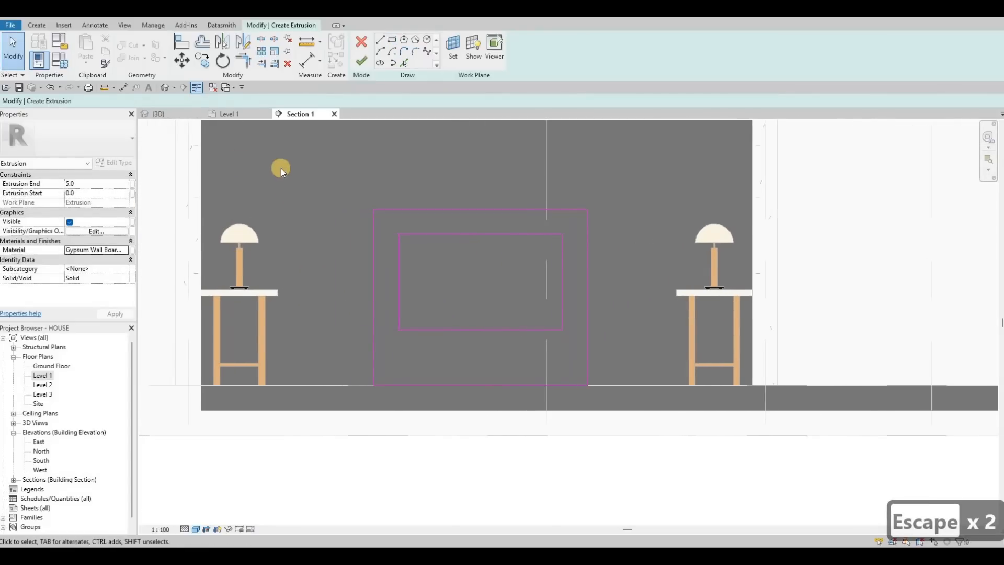
middle_drag(280, 168, 262, 154)
click(100, 183)
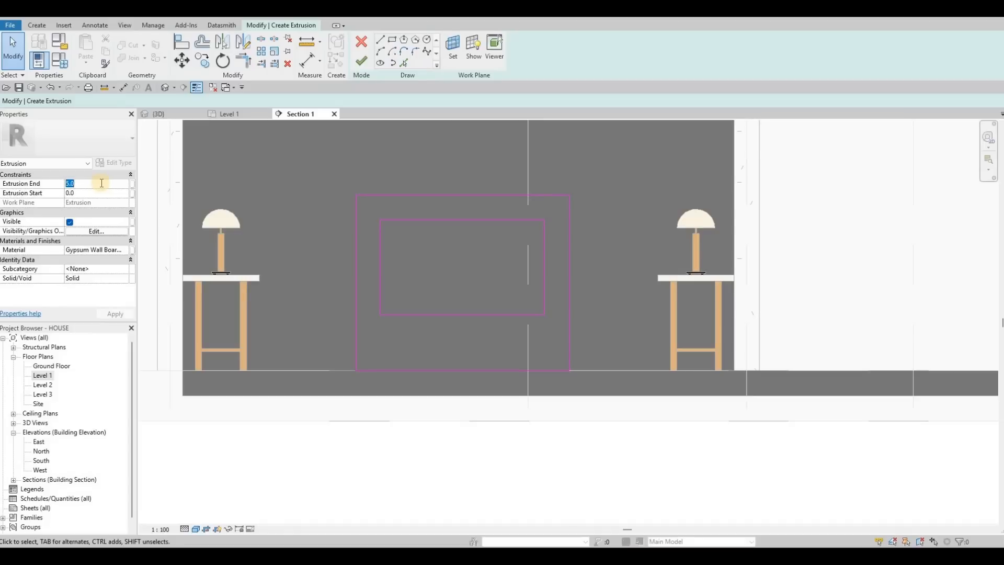
text(300)
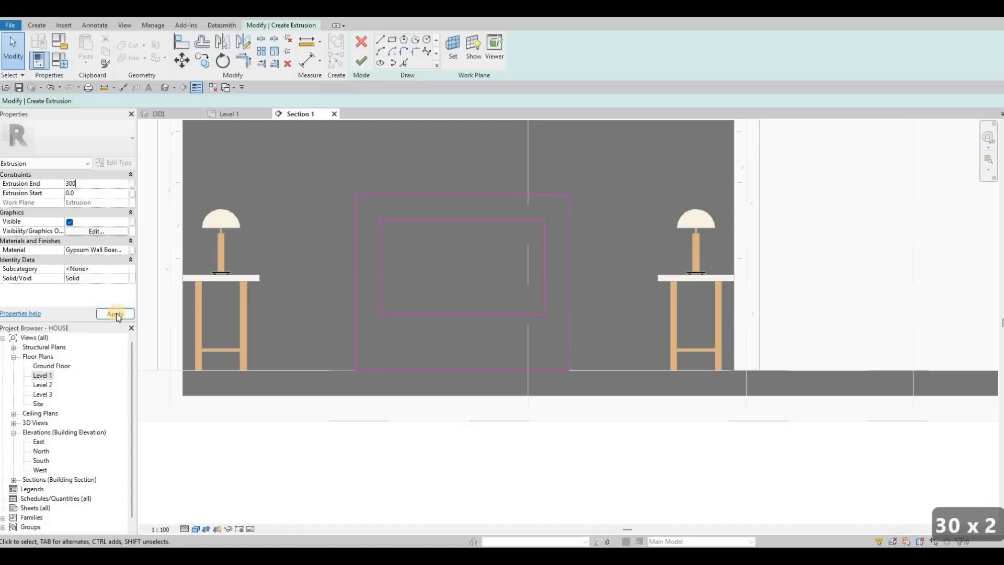
click(161, 114)
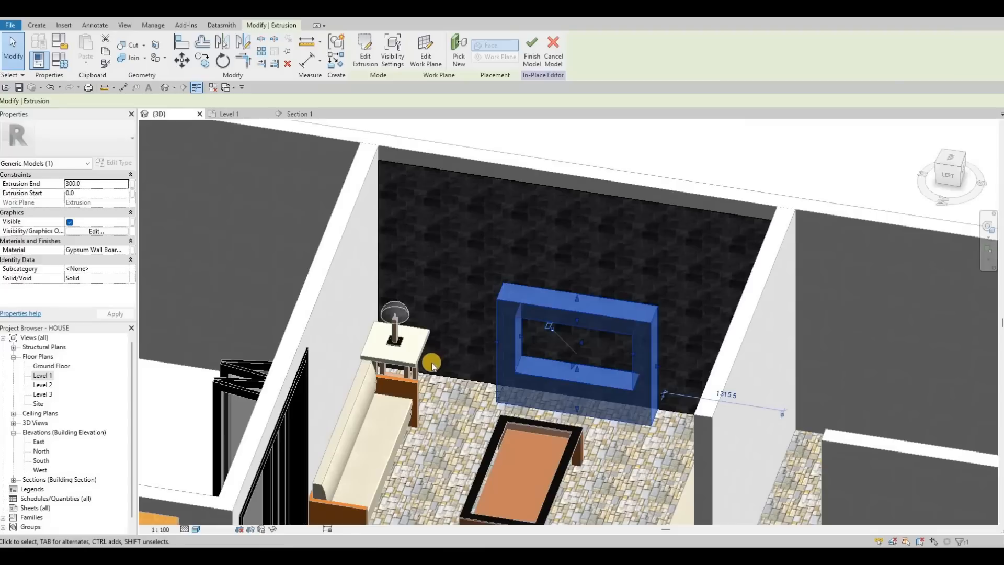
mouse_move(627, 412)
shift+middle_down()
mouse_move(563, 410)
mouse_move(648, 413)
mouse_move(564, 396)
mouse_move(511, 370)
mouse_move(544, 287)
mouse_move(712, 294)
shift+middle_up()
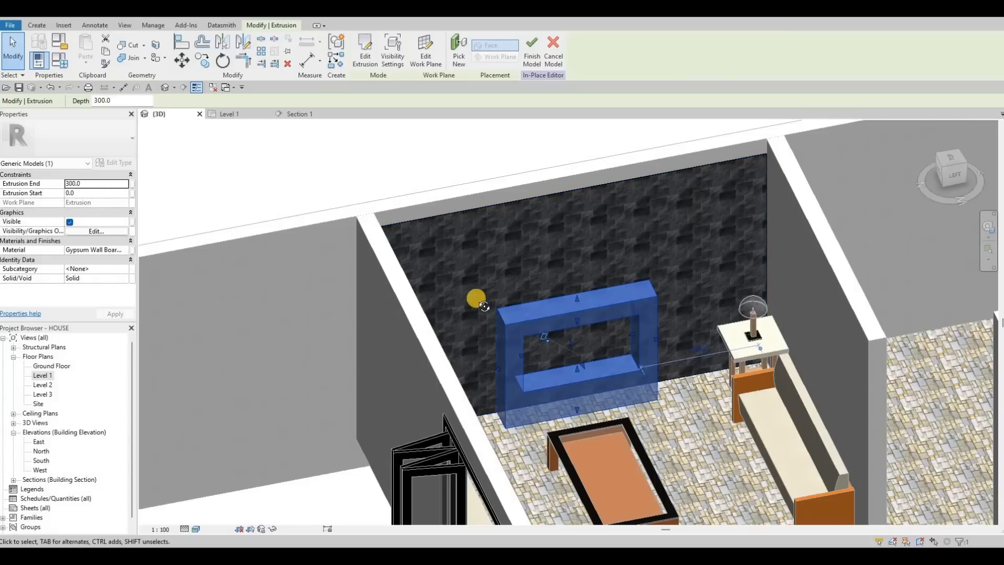
Step: Try a depth of 195 mm for the gypsum frame, and undo that depth change
shift+middle_drag(475, 296, 577, 362)
scroll(575, 358, up, 2)
drag(569, 354, 529, 337)
shift+middle_drag(528, 337, 642, 235)
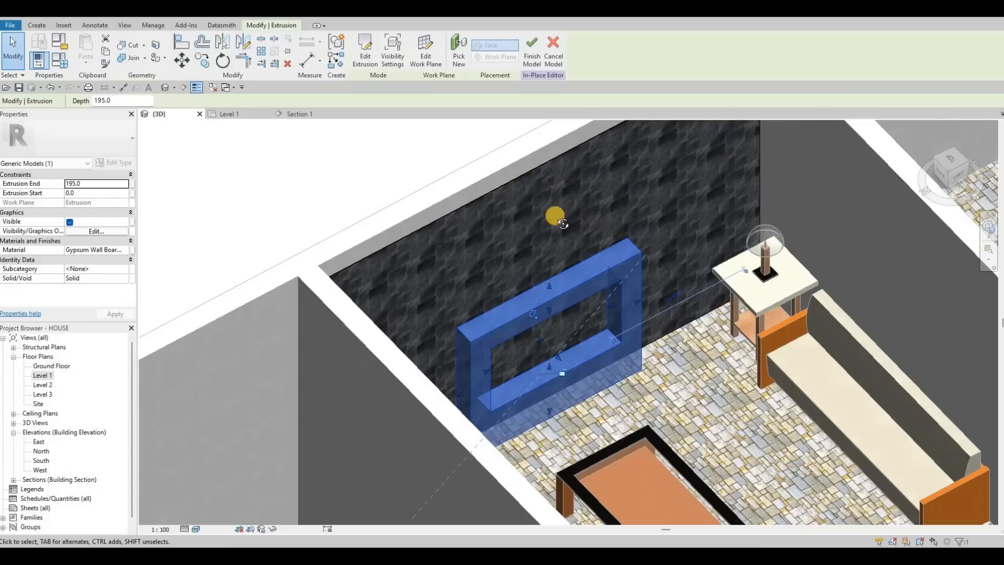
shift+middle_drag(443, 234, 392, 217)
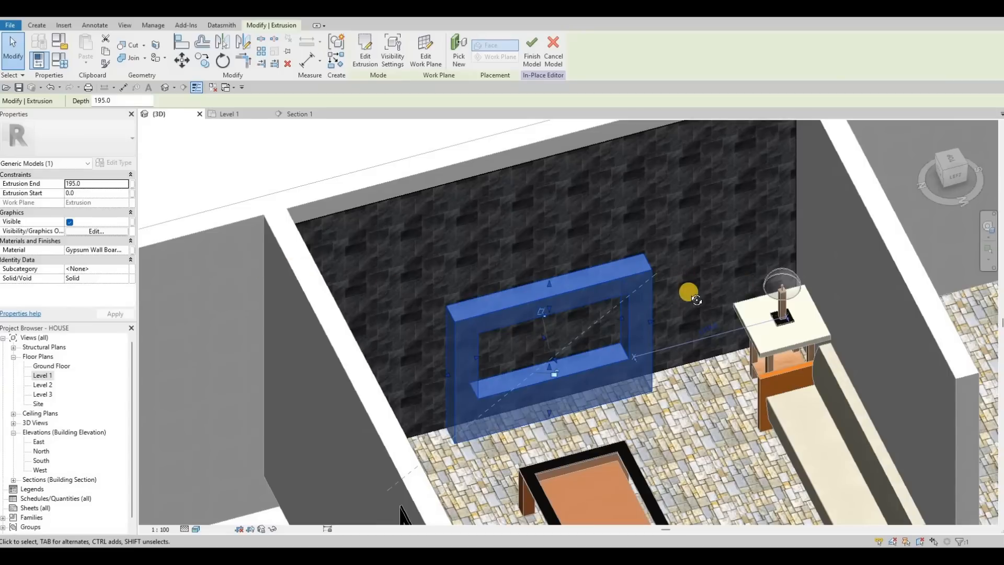
shift+middle_drag(692, 237, 619, 303)
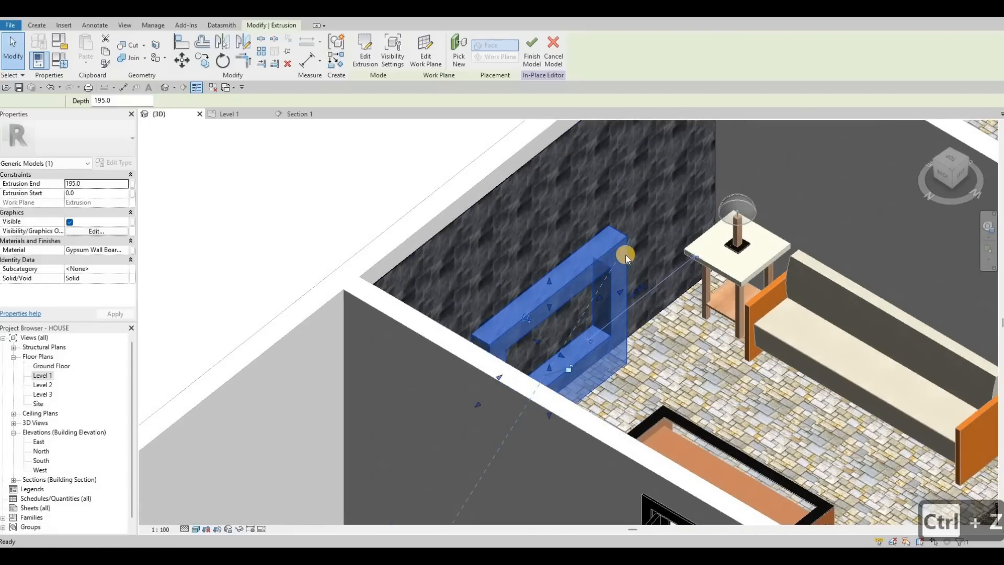
key(ctrl+z)
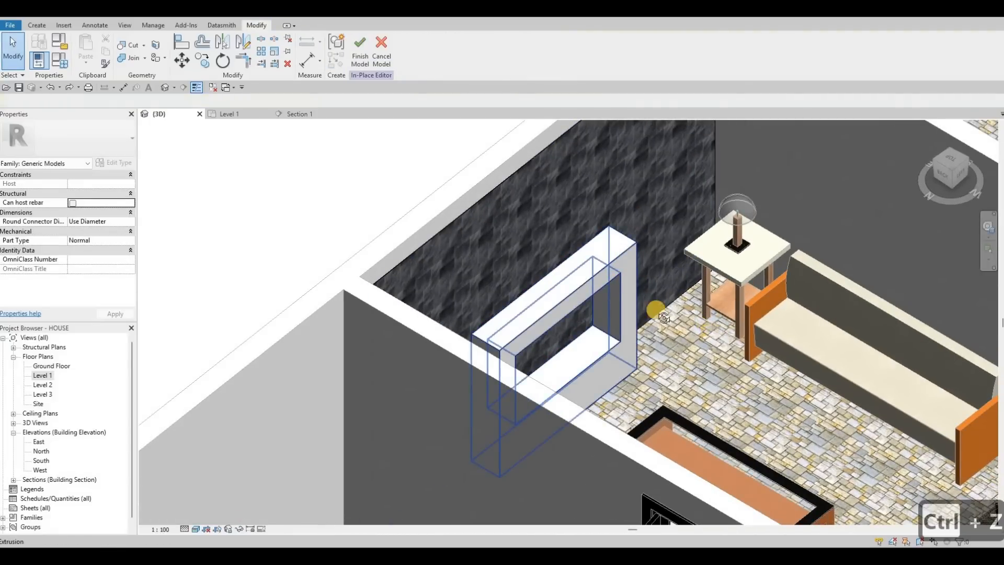
Step: Start a void sweep and pick the four front edges of the gypsum frame's opening as its path
shift+middle_drag(655, 307, 529, 277)
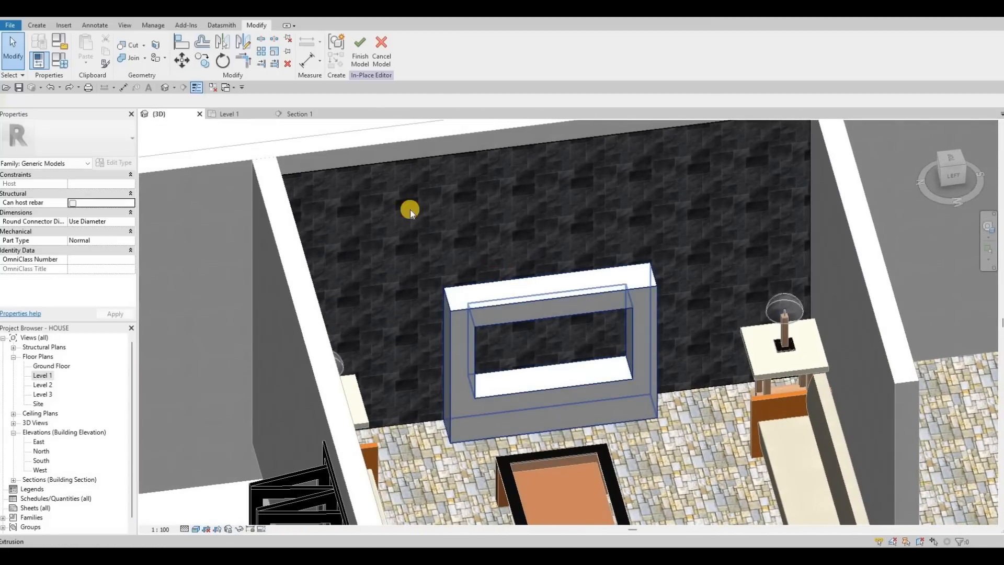
shift+middle_drag(410, 210, 473, 251)
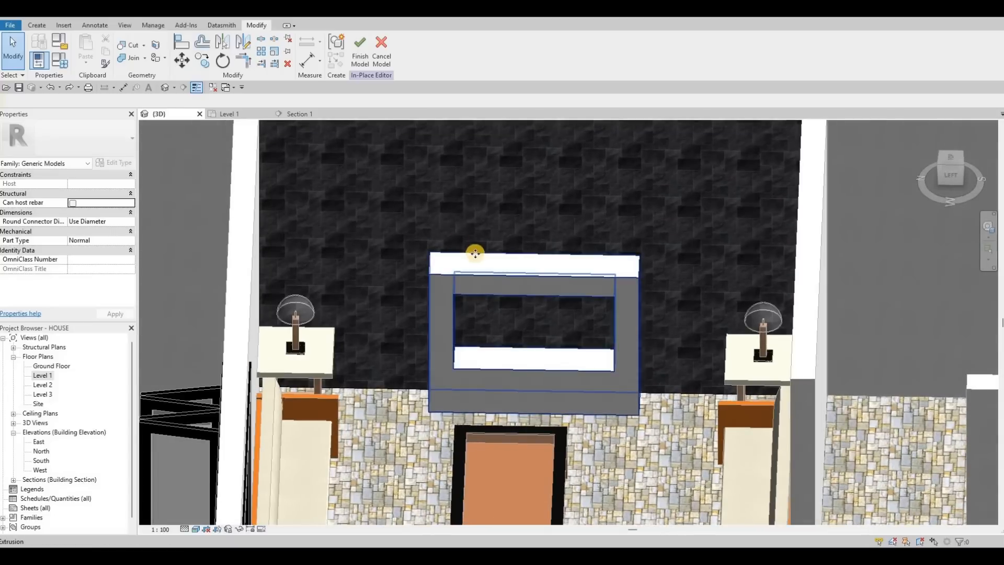
click(448, 196)
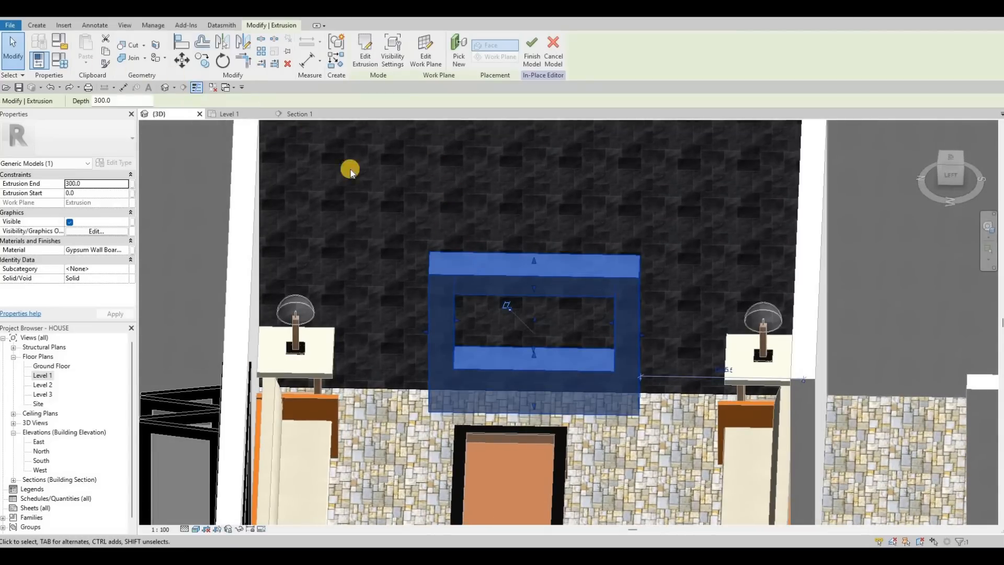
shift+middle_drag(386, 209, 344, 231)
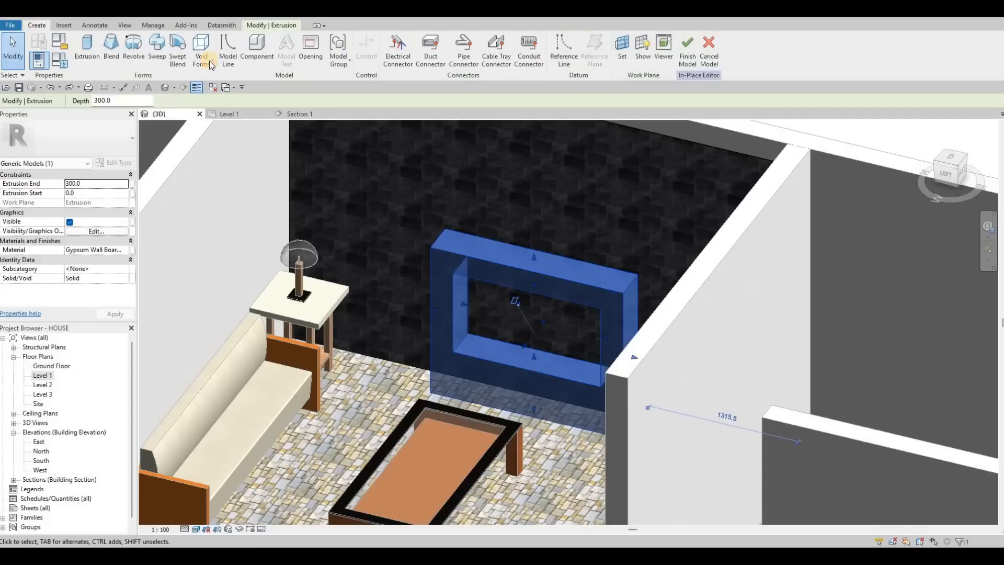
click(234, 147)
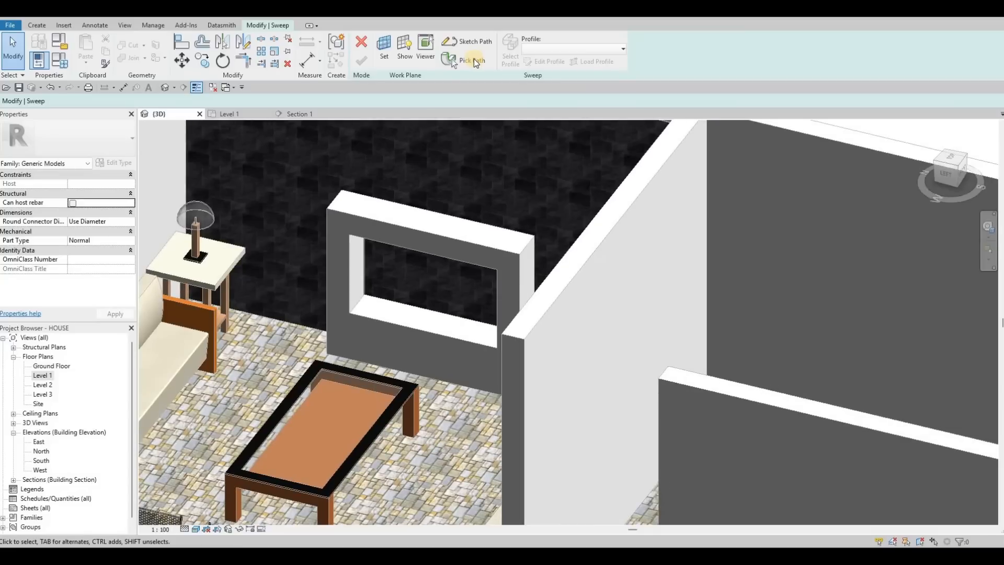
click(473, 58)
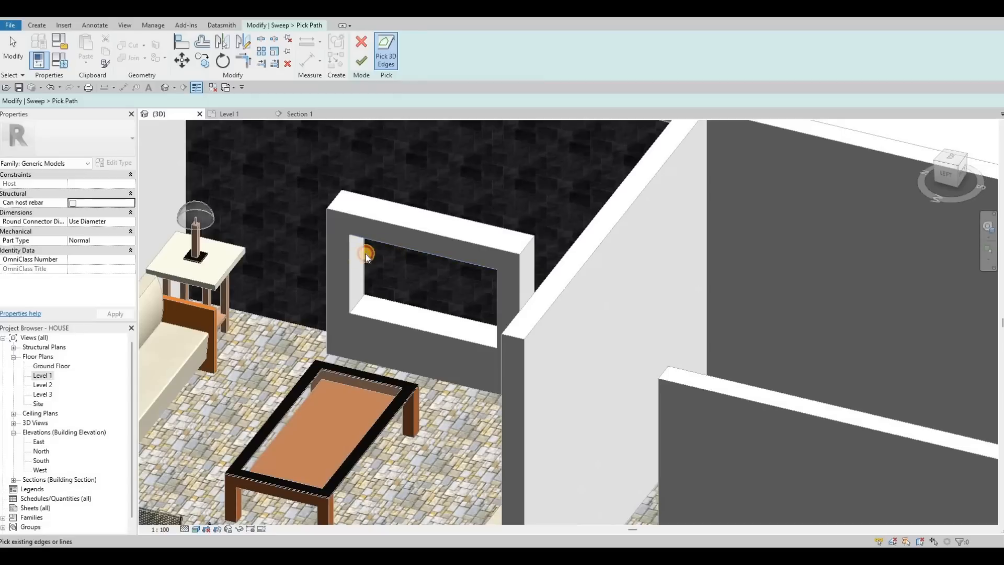
click(350, 262)
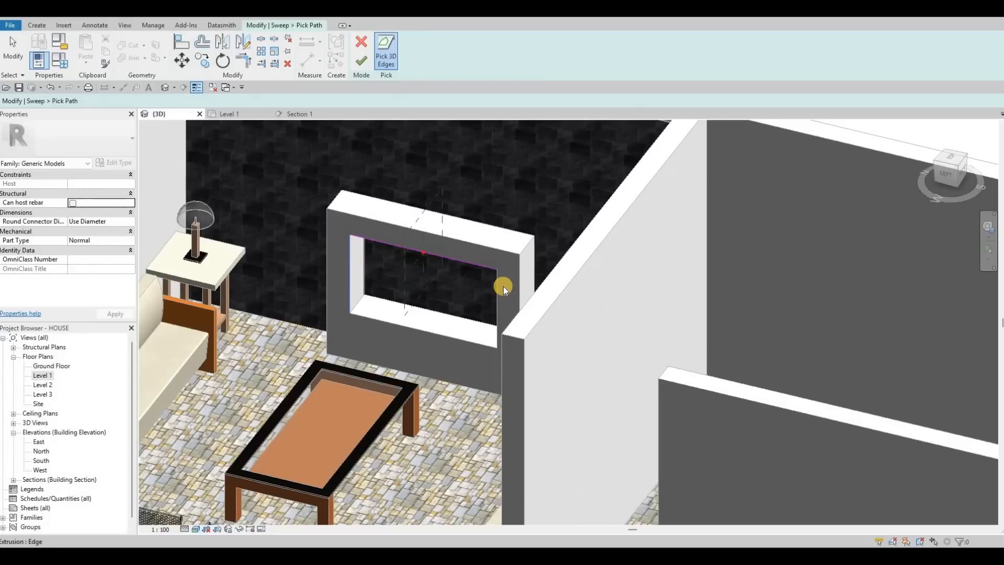
click(496, 284)
click(414, 325)
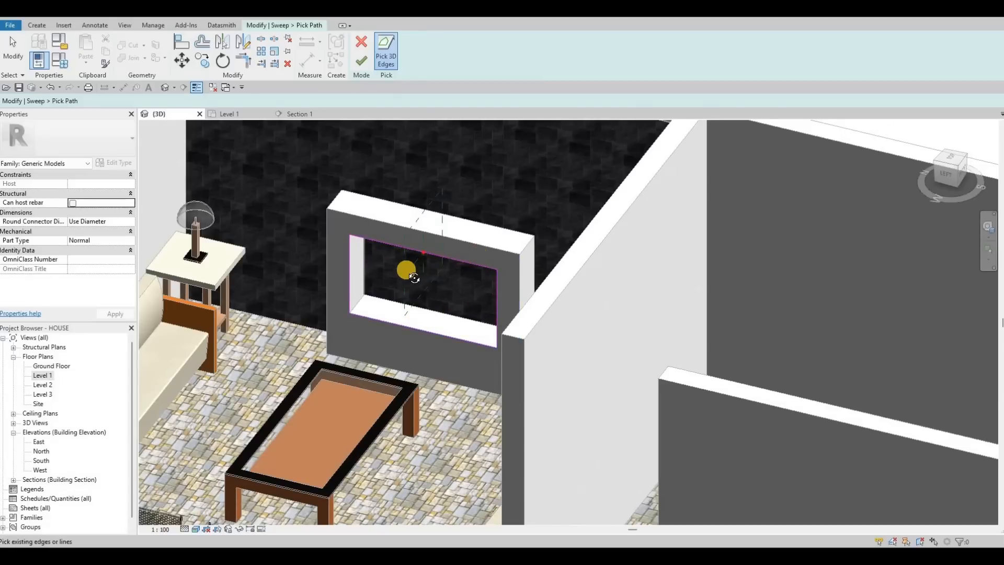
shift+middle_drag(406, 269, 394, 231)
scroll(405, 246, up, 3)
scroll(394, 231, up, 5)
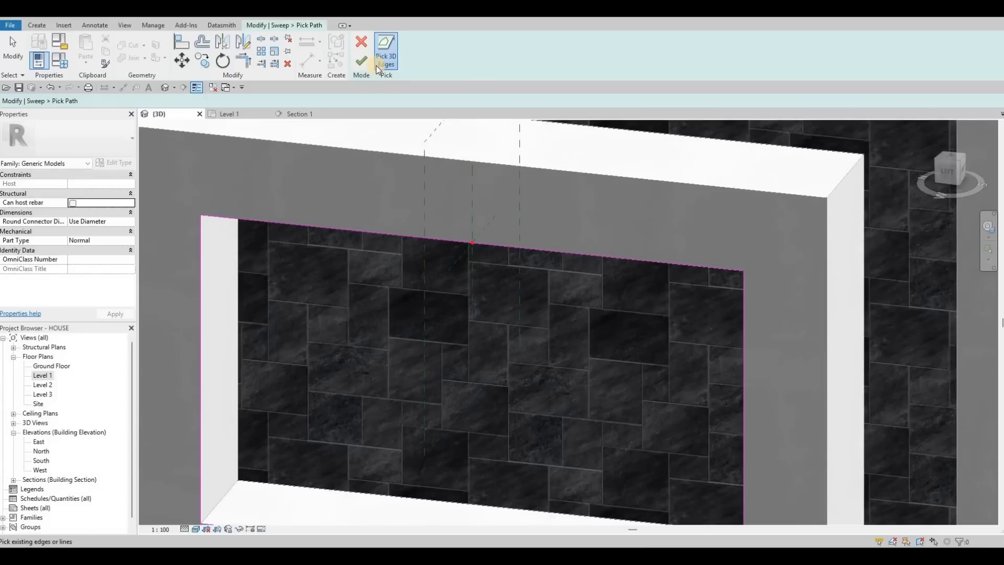
click(363, 61)
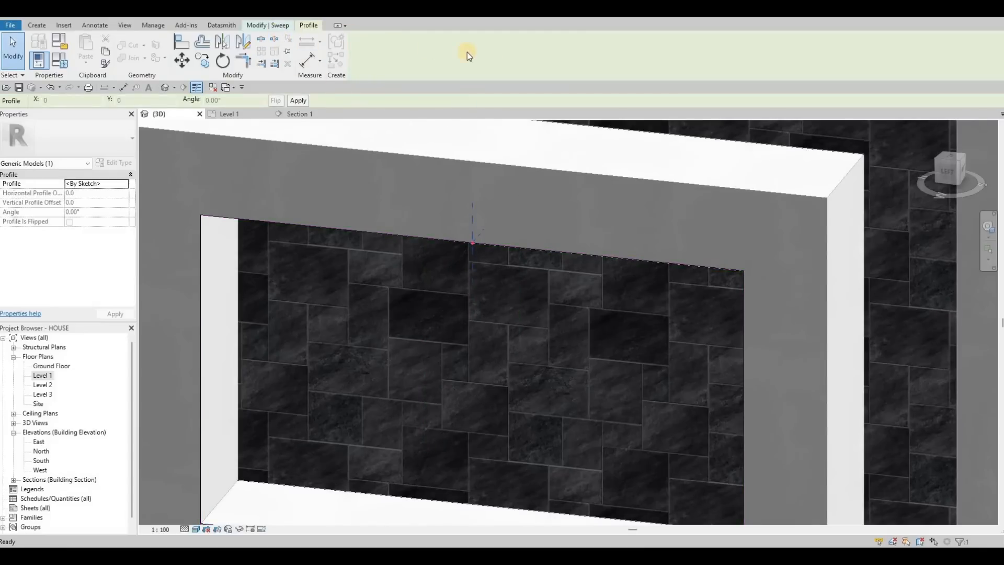
Step: Sketch the void sweep's closed four-sided profile at the path point, with edges of about 30, 150 and 126 mm, and finish the sweep
click(519, 225)
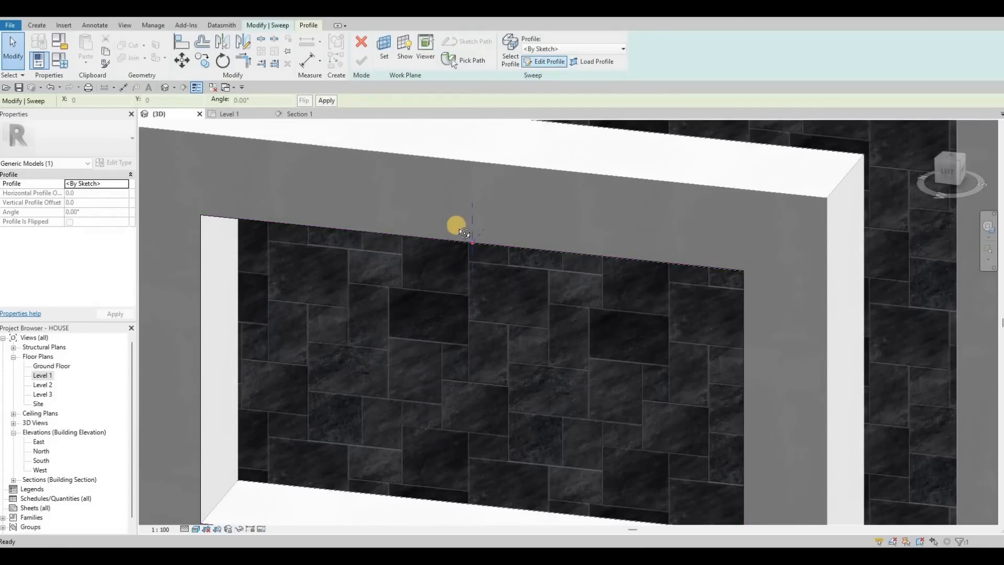
mouse_move(469, 226)
shift+middle_down()
mouse_move(638, 227)
mouse_move(596, 247)
mouse_move(605, 246)
mouse_move(527, 238)
mouse_move(527, 251)
mouse_move(628, 213)
shift+middle_up()
scroll(484, 152, up, 3)
middle_drag(465, 278, 553, 258)
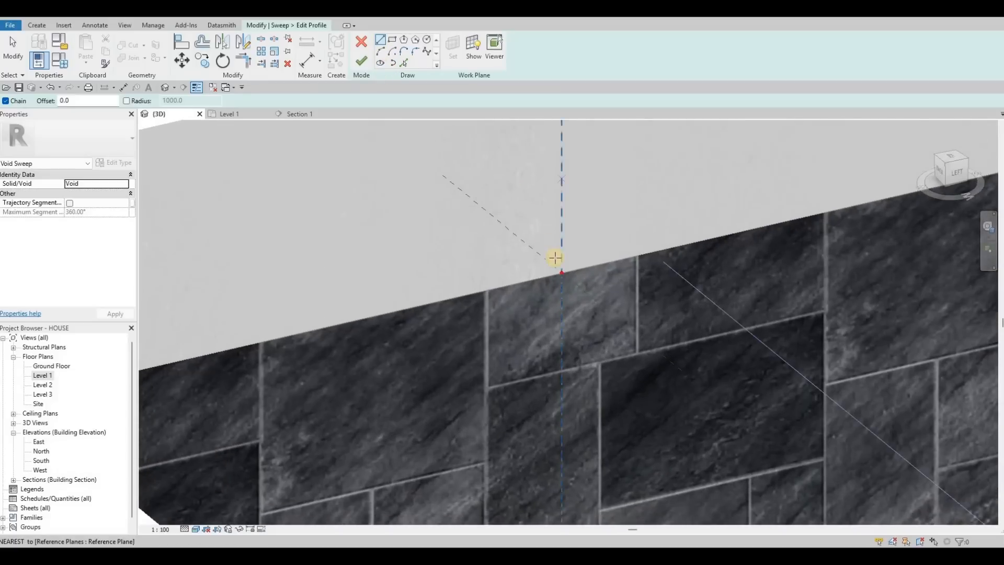
click(562, 143)
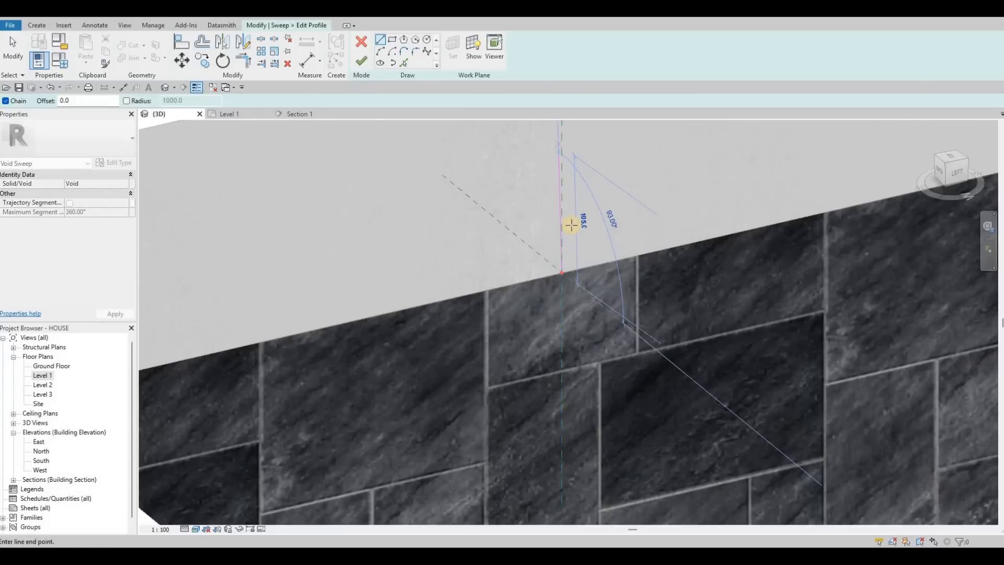
middle_drag(572, 225, 573, 245)
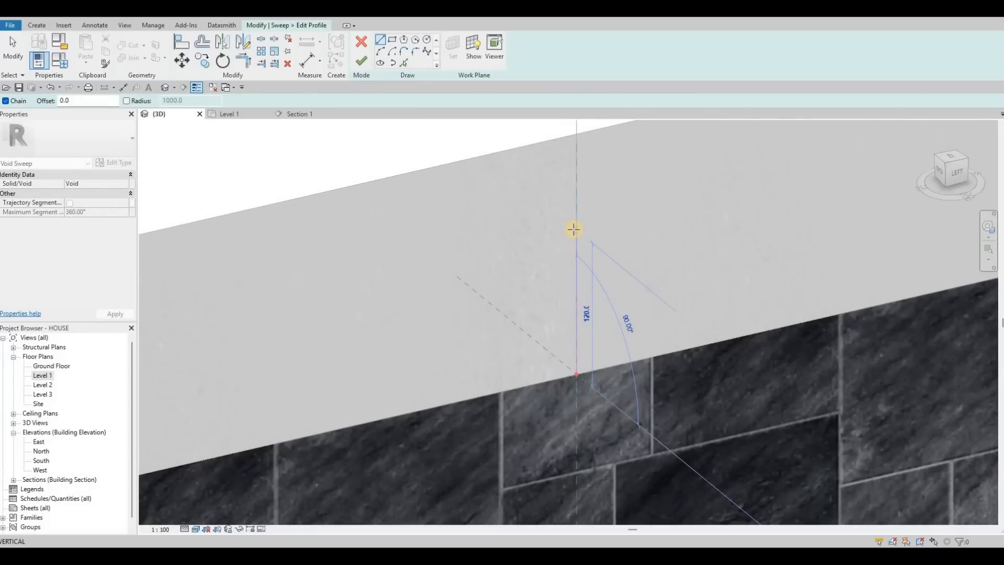
click(552, 224)
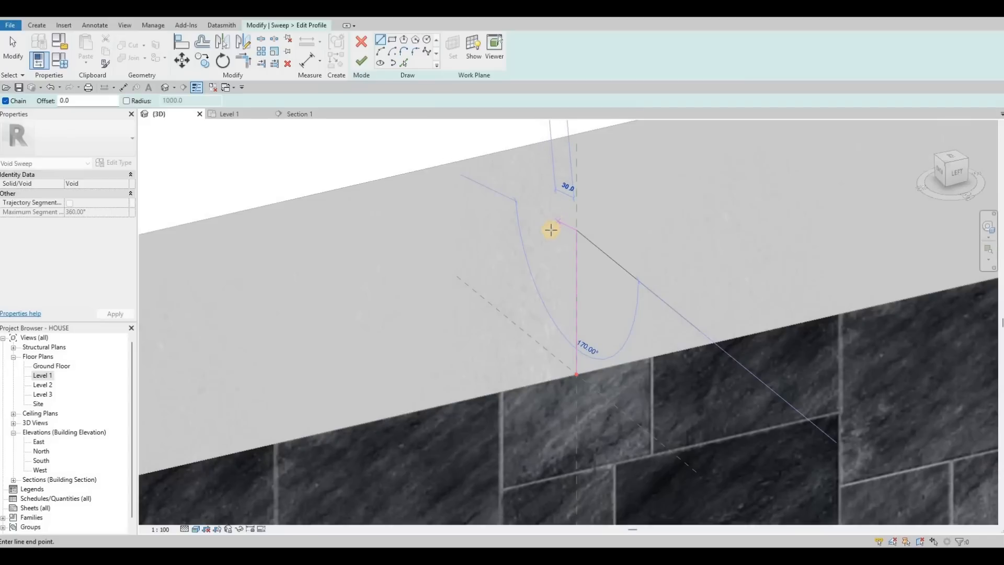
click(551, 229)
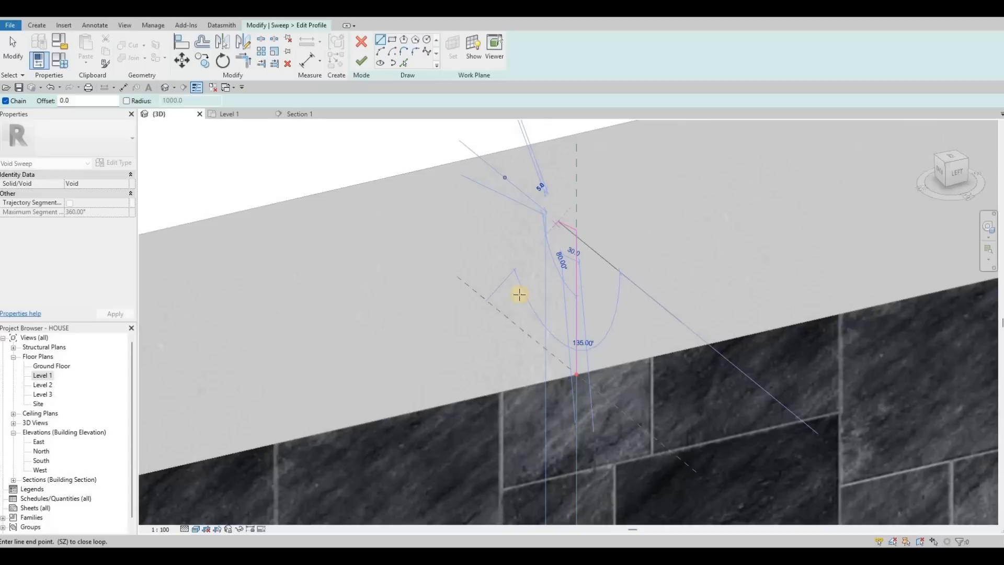
click(499, 311)
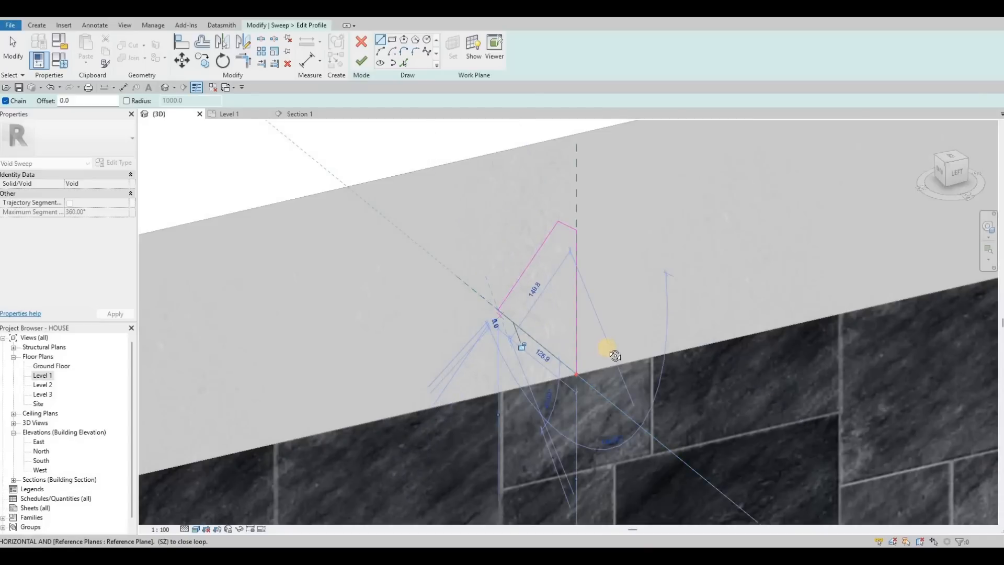
shift+middle_drag(605, 374, 610, 398)
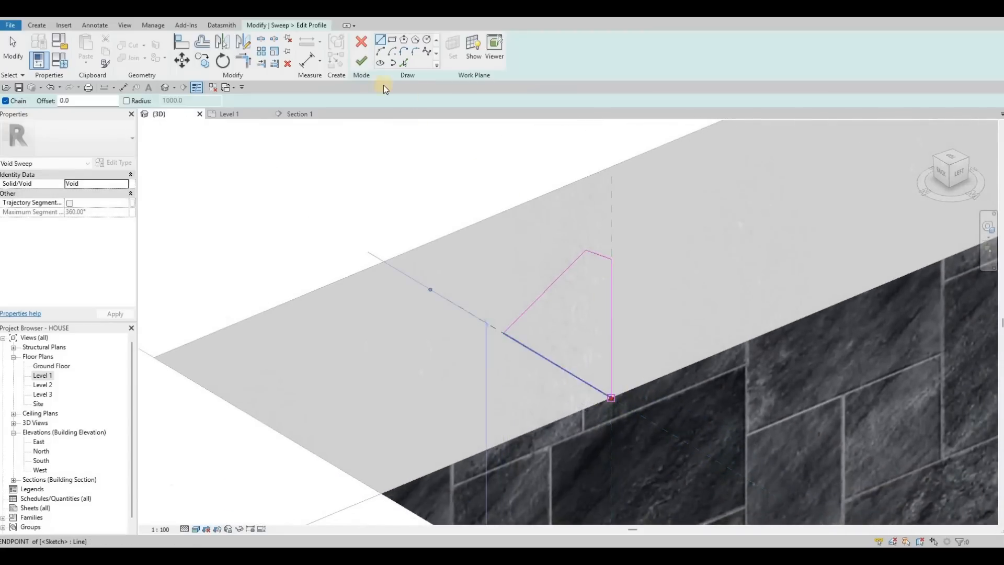
key(s)
key(z)
click(360, 64)
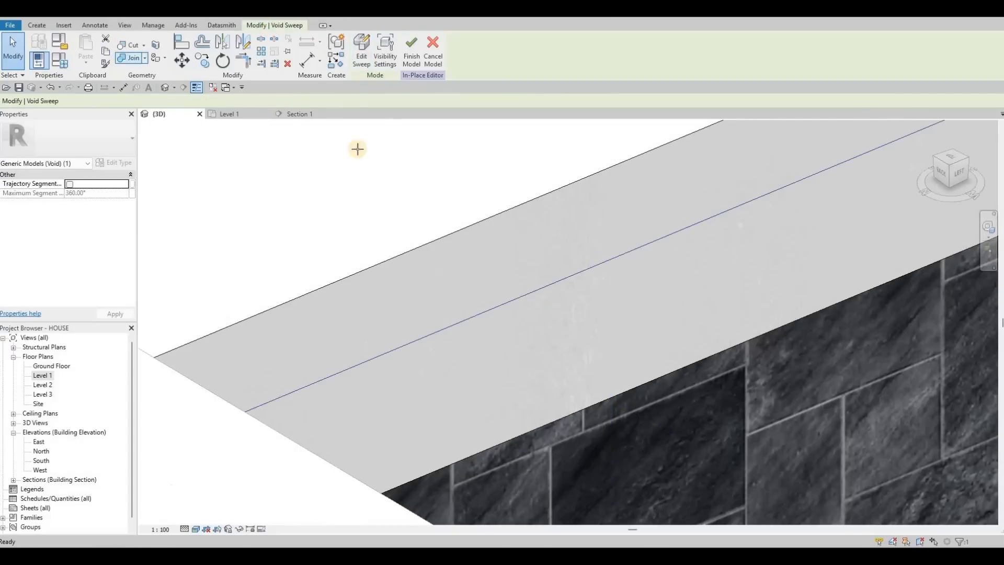
Step: Examine the splayed edges of the gypsum frame's opening from the front and from both sides
shift+middle_drag(476, 215, 398, 204)
shift+middle_drag(375, 82, 396, 150)
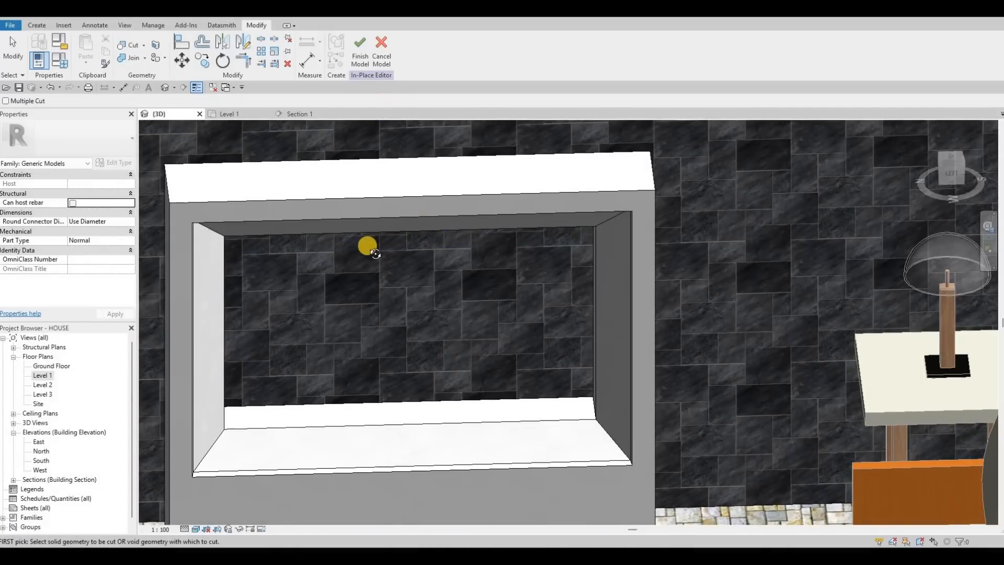
shift+middle_drag(368, 246, 388, 381)
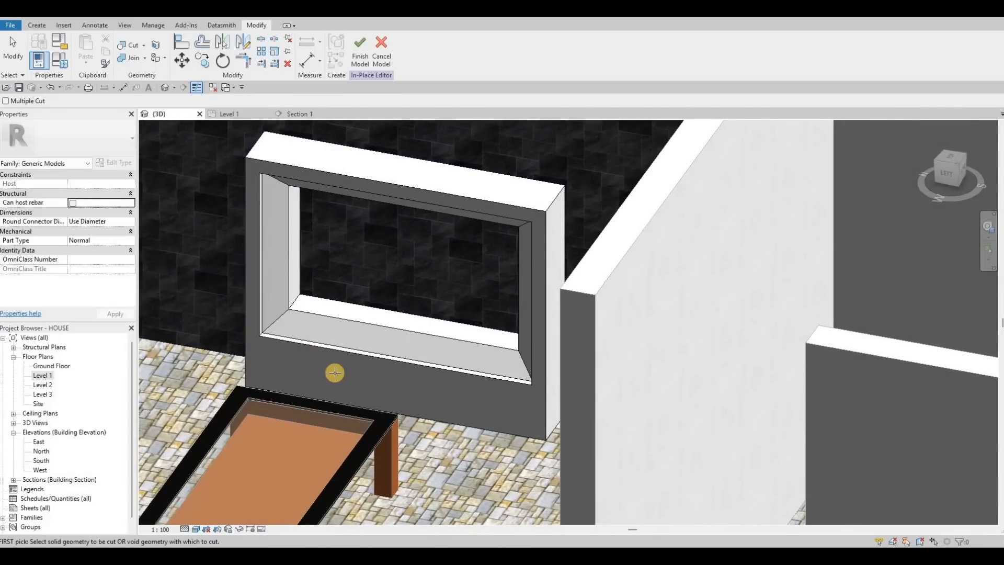
shift+middle_drag(300, 370, 432, 376)
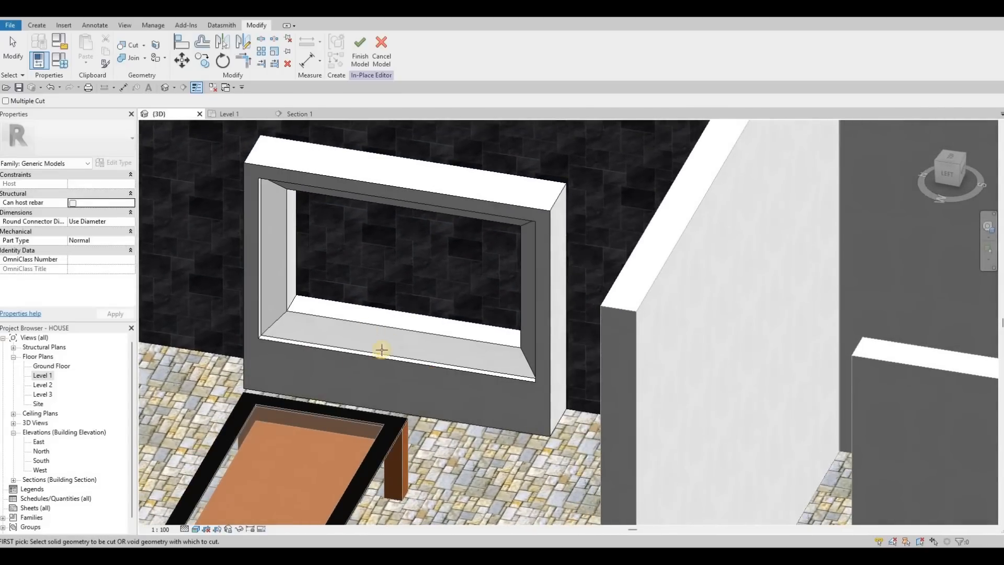
shift+middle_drag(307, 359, 164, 251)
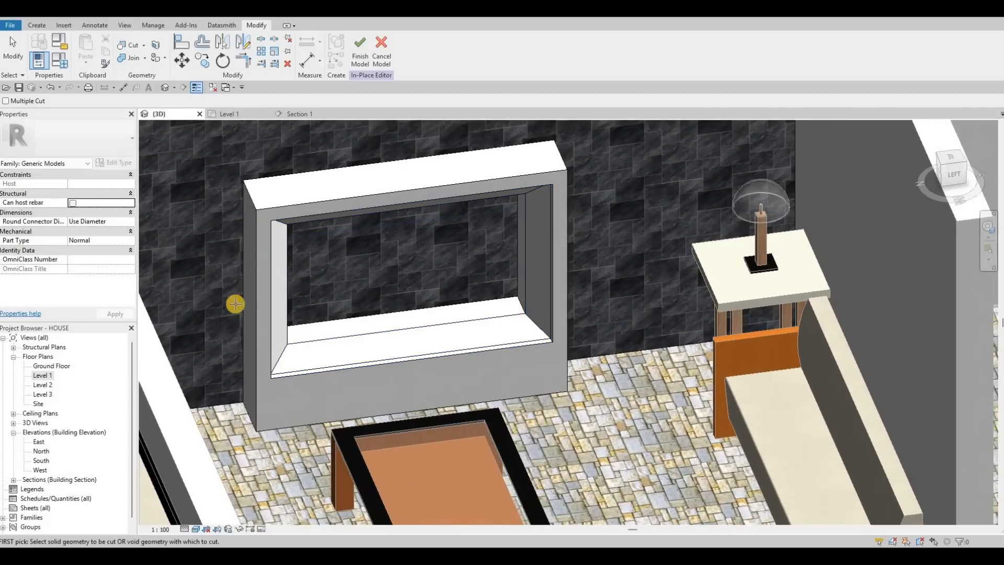
shift+middle_drag(236, 304, 260, 357)
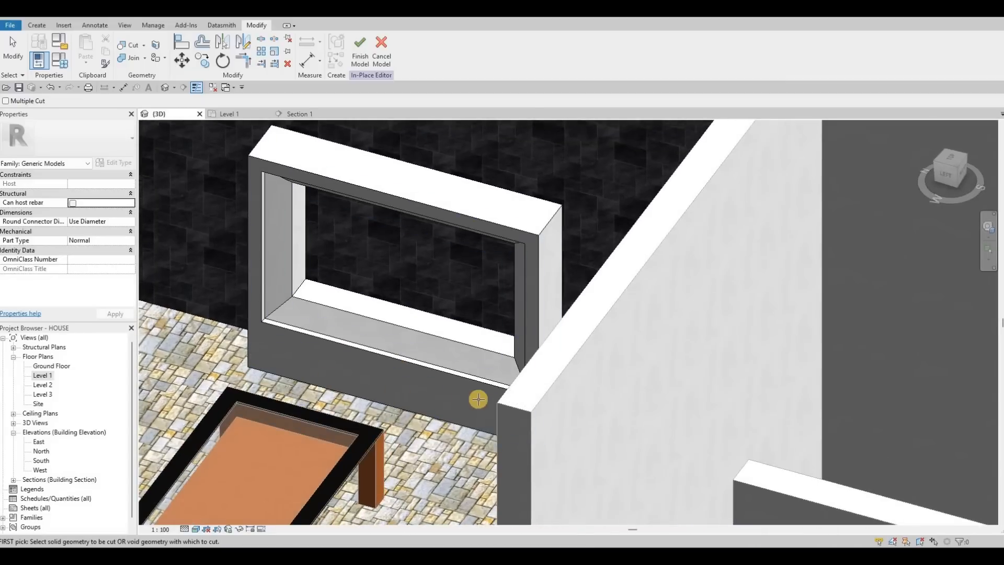
shift+middle_drag(357, 303, 397, 178)
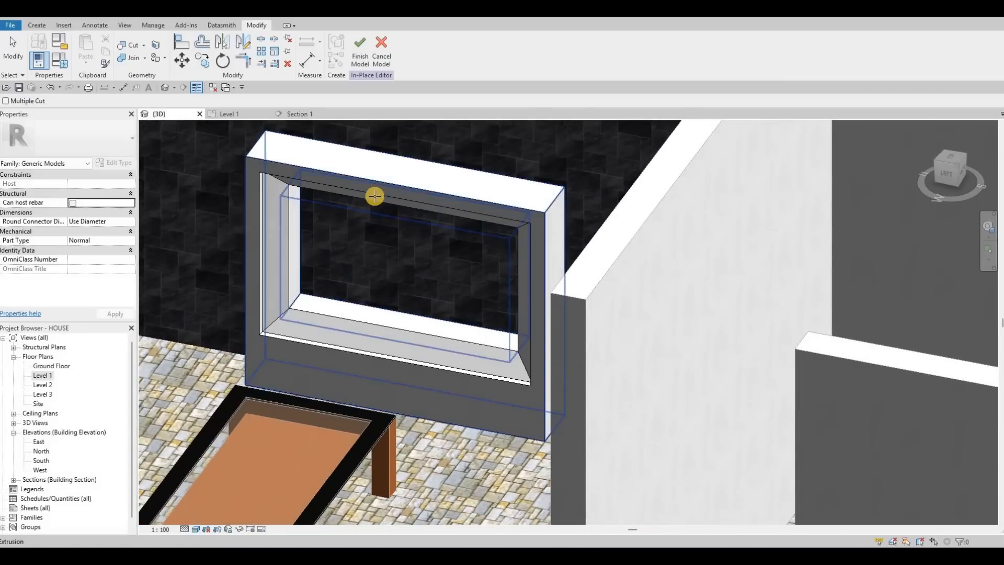
shift+middle_drag(341, 211, 418, 303)
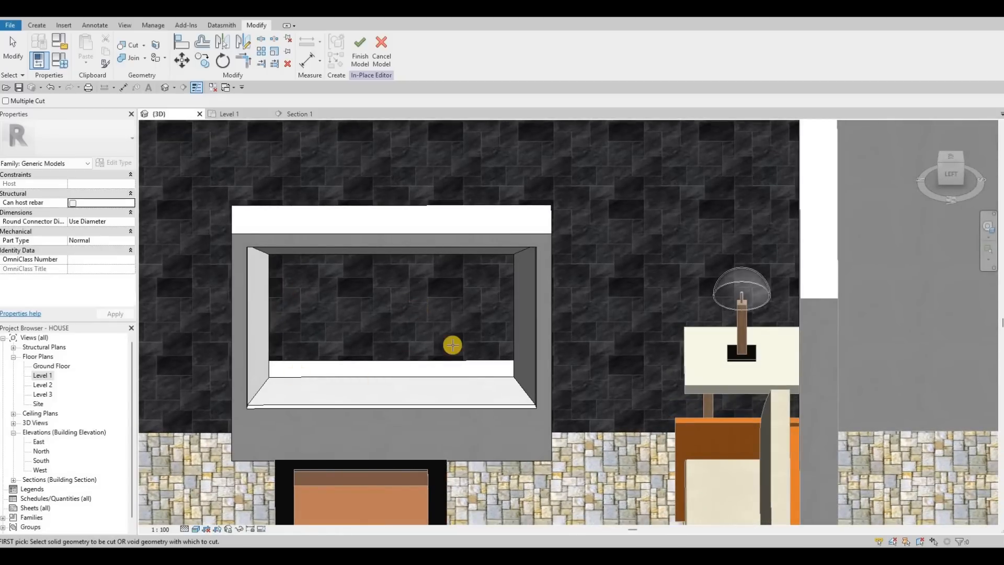
Step: Start a solid extrusion in Section 1, using the slate panel behind the gypsum frame as its work plane
shift+middle_drag(432, 338, 431, 278)
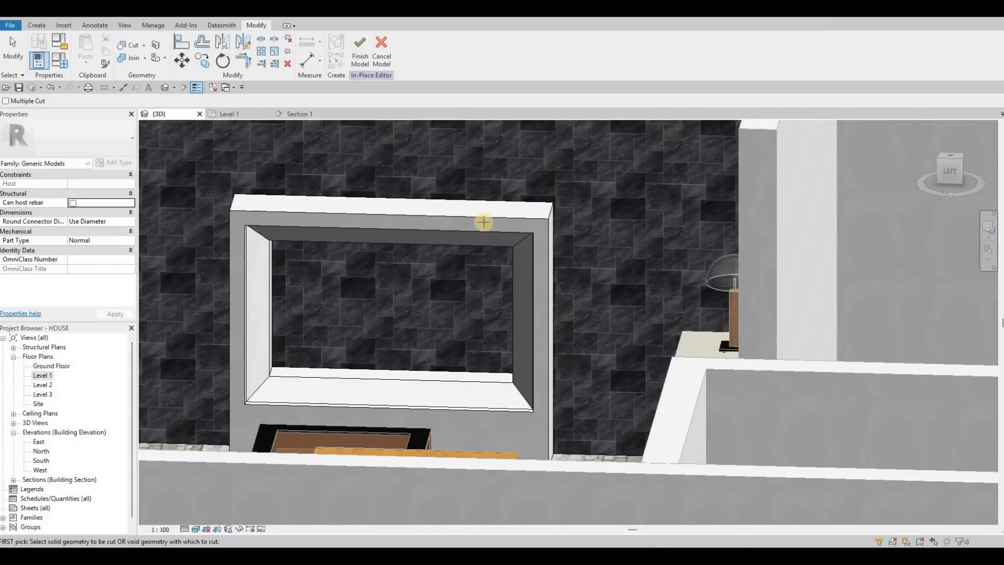
click(300, 113)
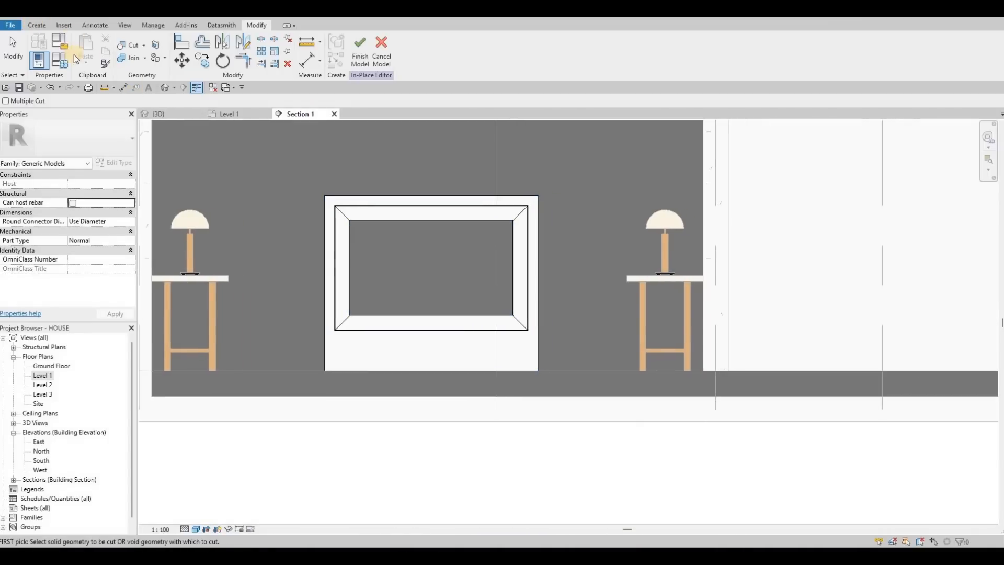
click(36, 25)
click(87, 50)
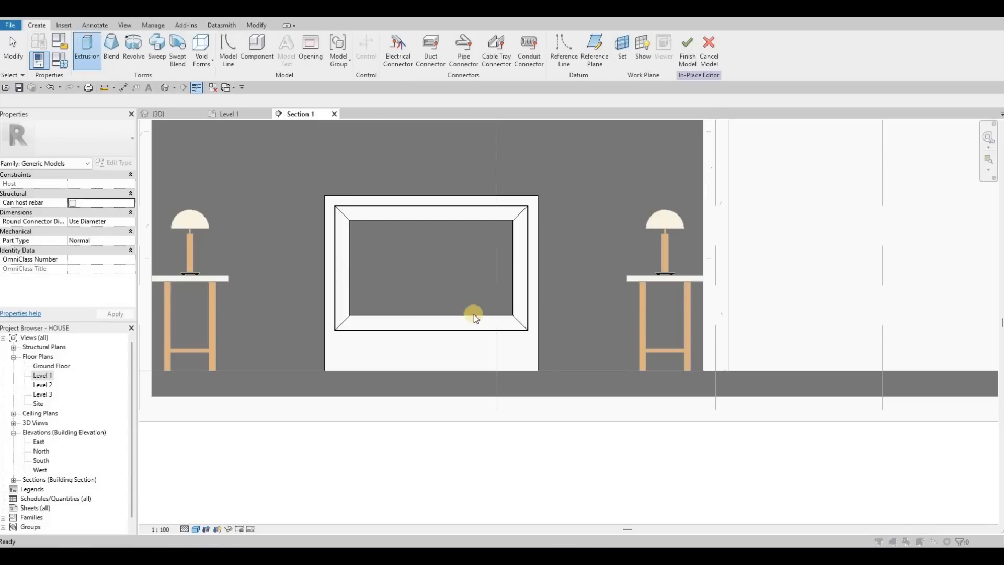
key(Return)
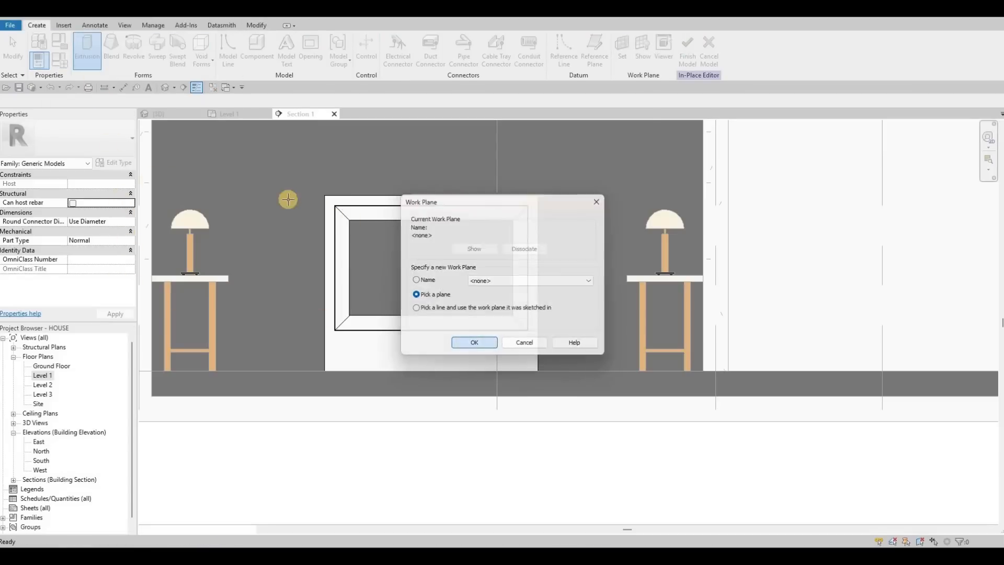
scroll(415, 188, down, 3)
middle_drag(417, 126, 414, 194)
click(413, 185)
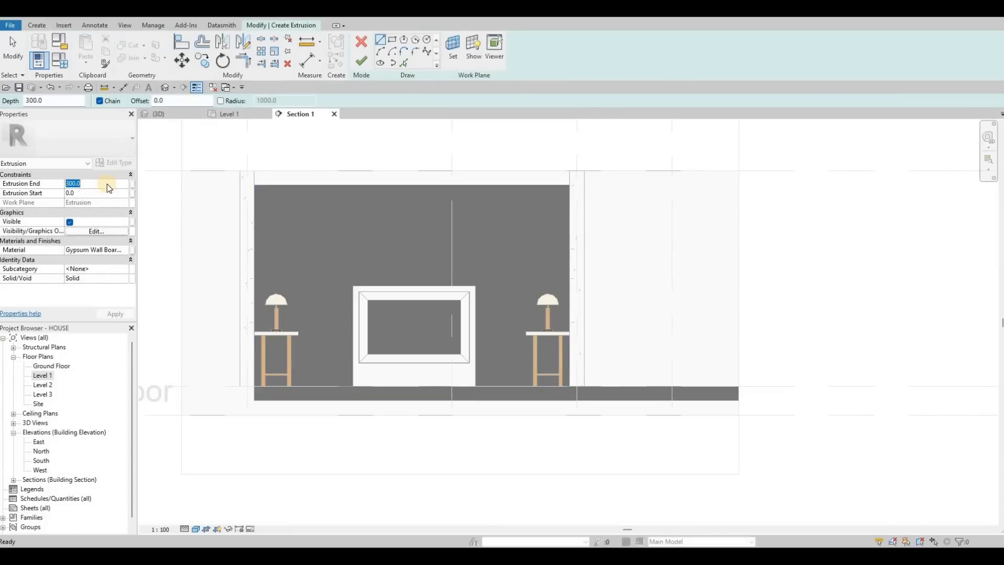
Step: Set the extrusion's end to 5 mm and its material to Iron, Ductile
text(5)
key(Return)
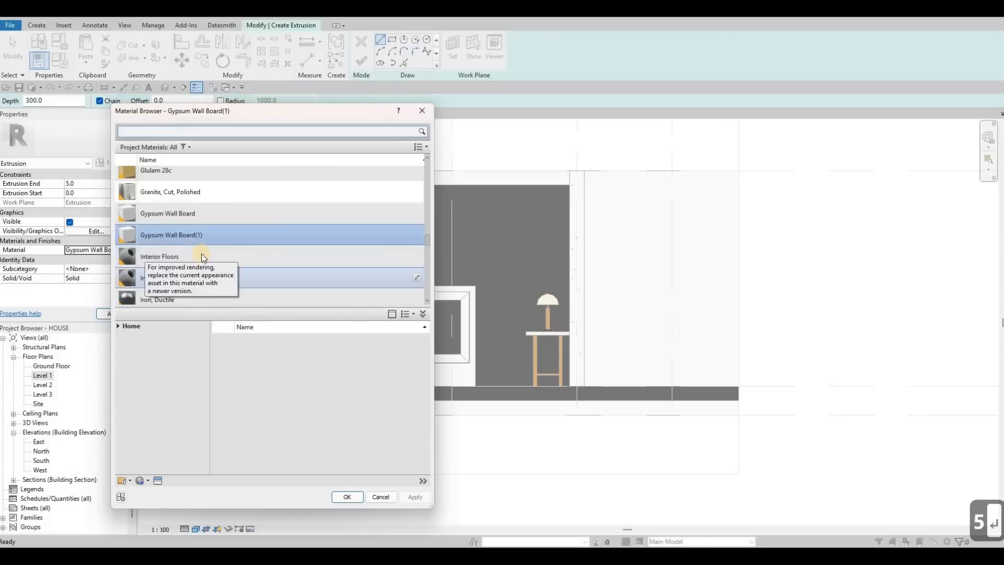
scroll(202, 253, down, 1)
click(302, 244)
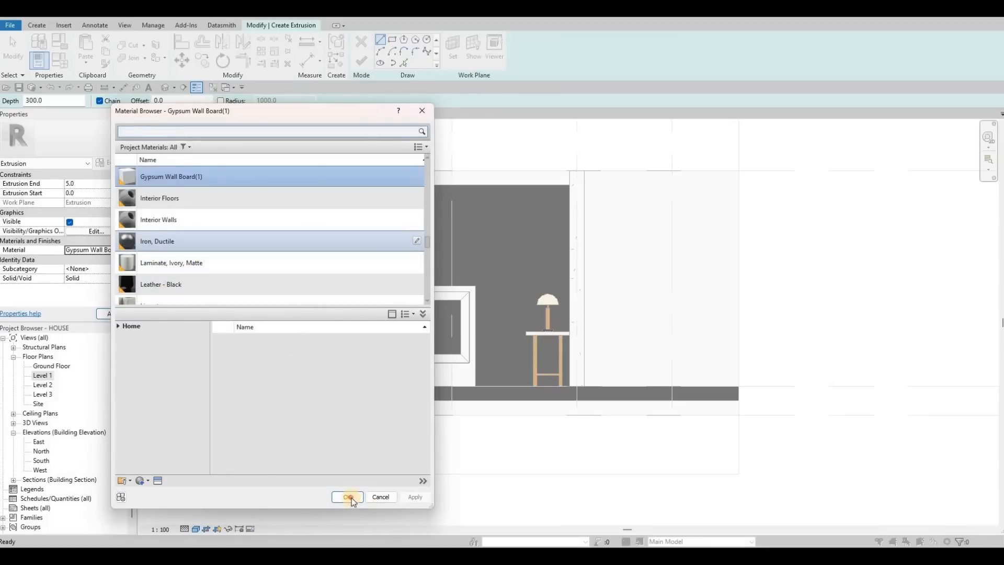
key(Return)
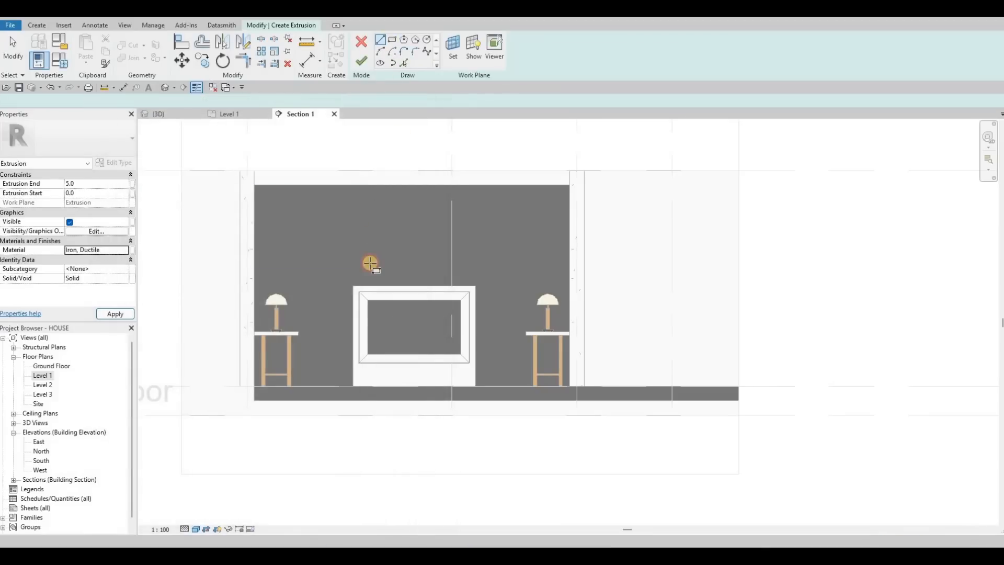
Step: Sketch a rectangle filling the gypsum frame's inner opening, then finish the extrusion and the in-place model
scroll(362, 316, up, 4)
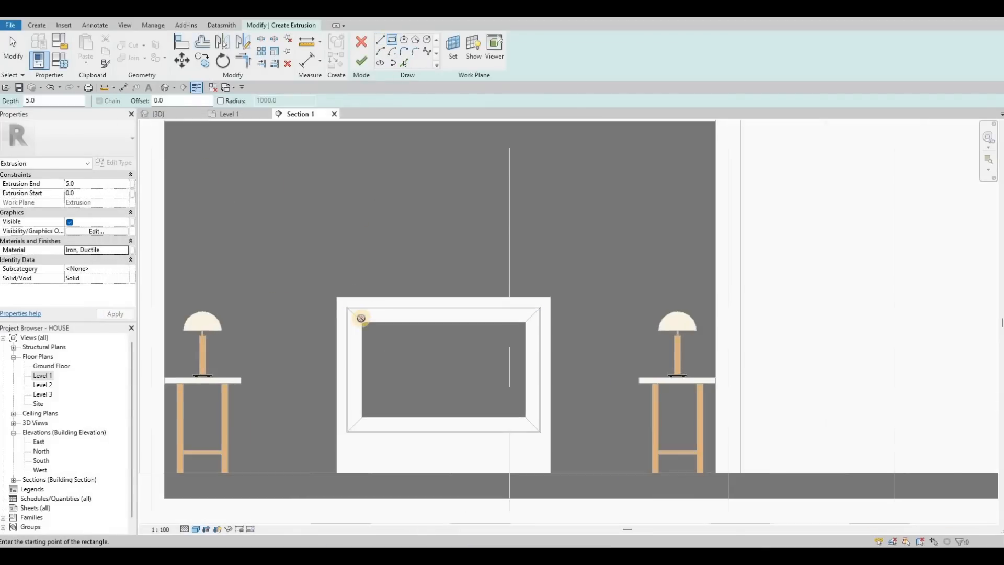
click(358, 316)
click(643, 482)
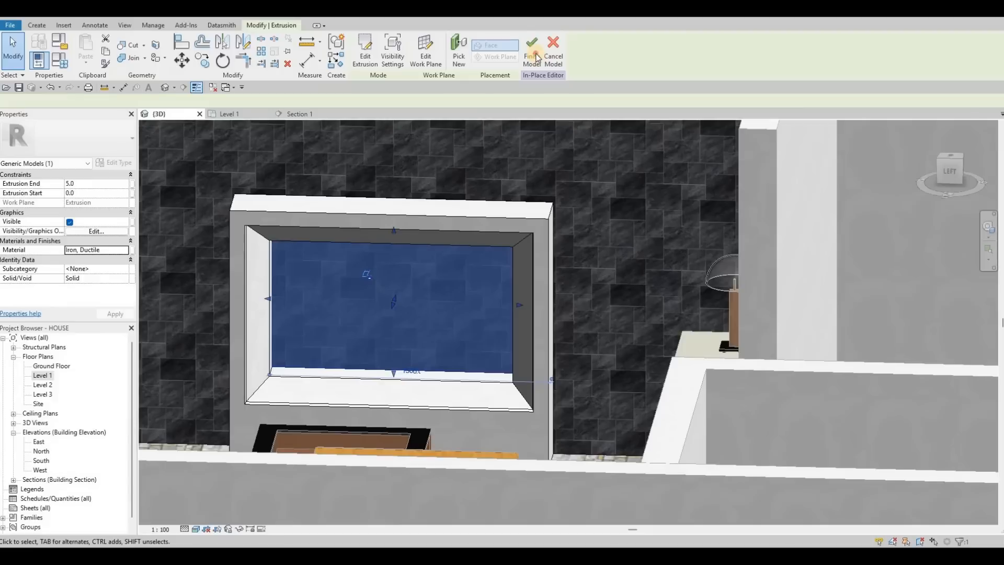
shift+middle_drag(506, 158, 475, 197)
click(532, 52)
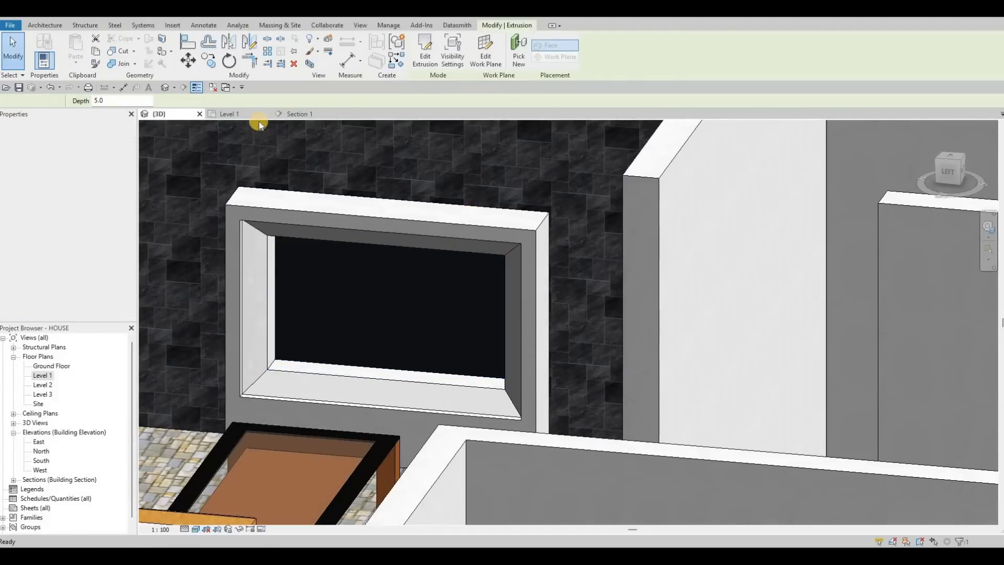
Step: Return to Section 1 and start another in-place extrusion, using the slate panel behind the frame as its work plane
click(309, 112)
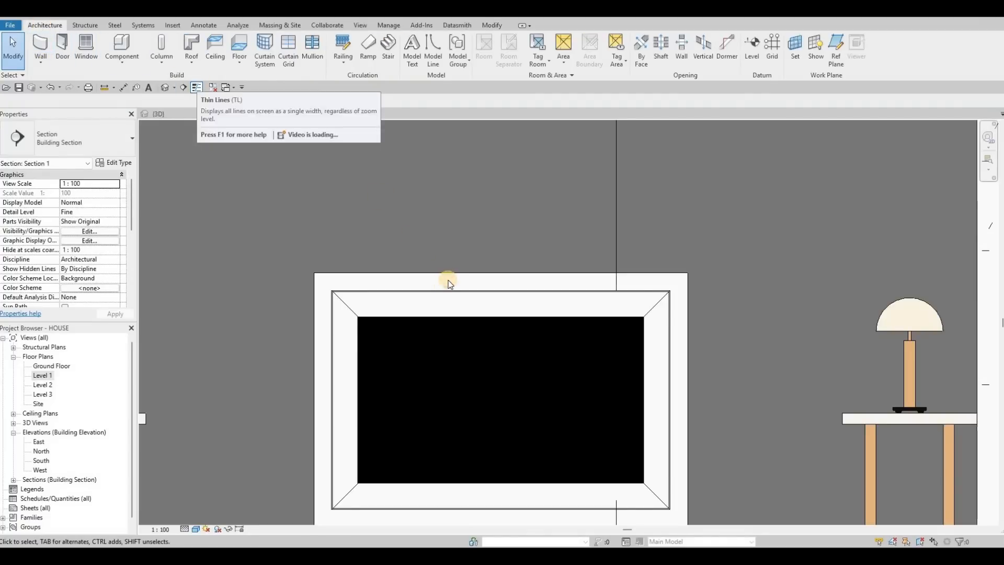
key(Escape)
key(Escape)
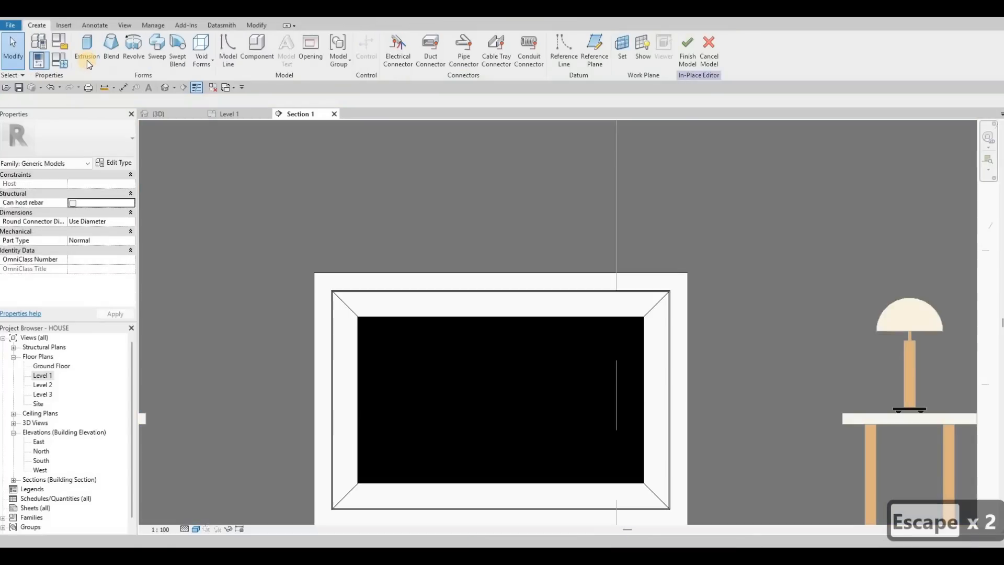
click(87, 58)
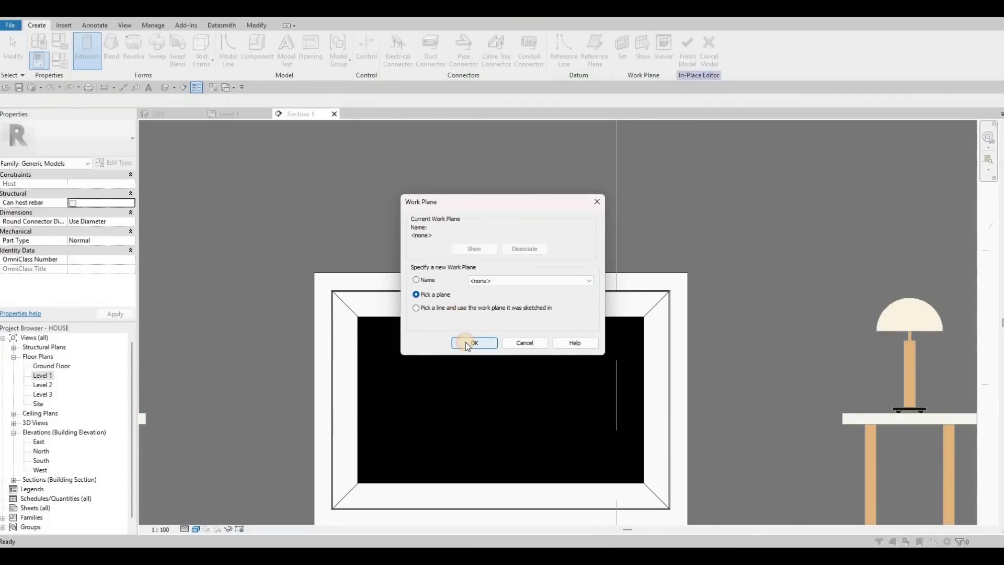
key(Return)
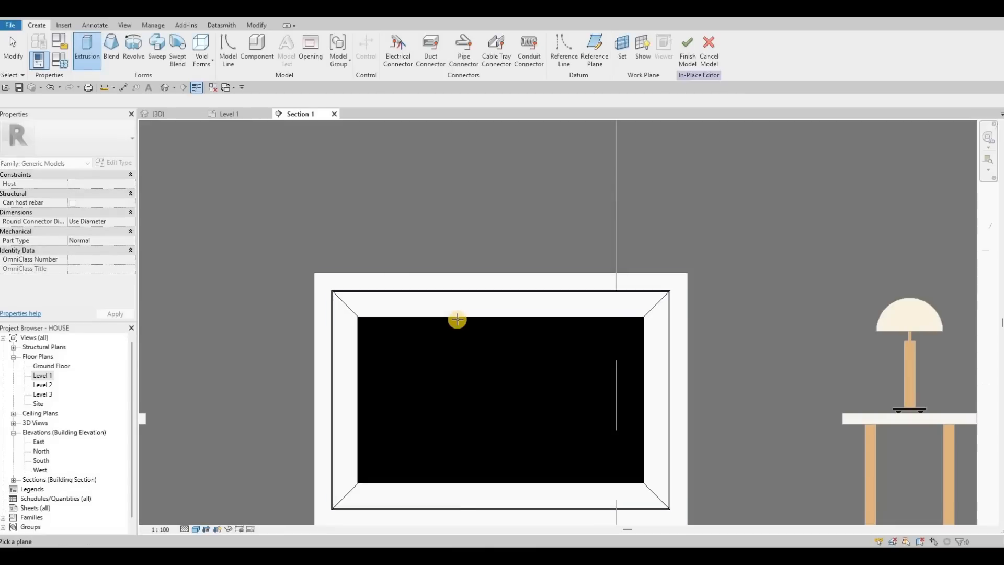
key(Tab)
key(Tab)
key(Tab)
key(Tab)
key(Tab)
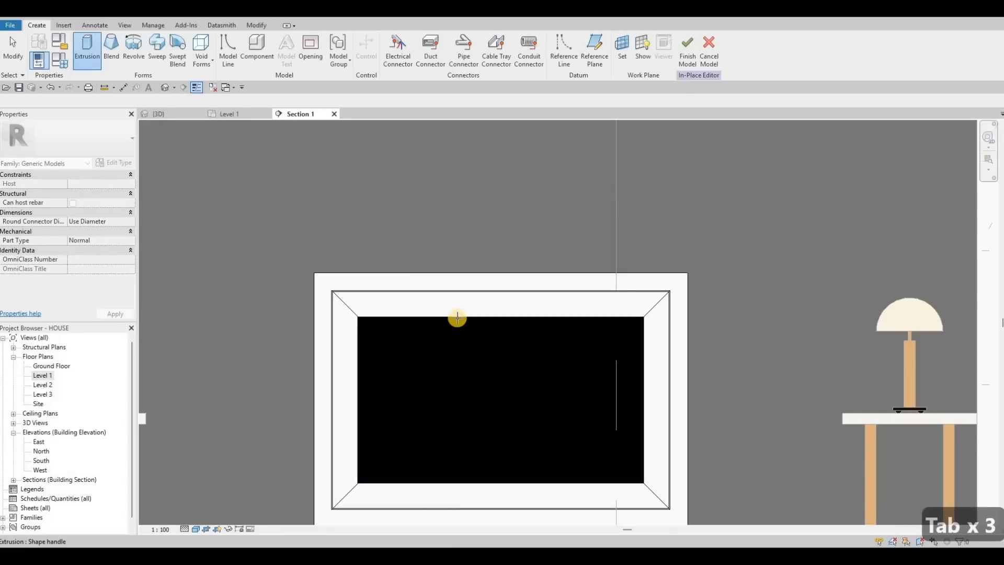
key(Tab)
scroll(426, 313, up, 6)
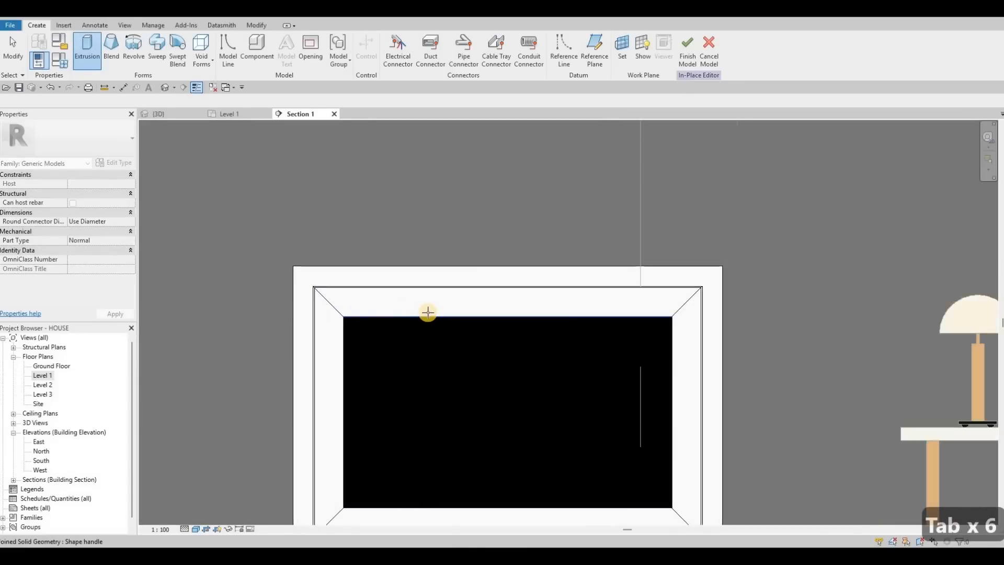
scroll(424, 315, down, 8)
scroll(438, 213, down, 4)
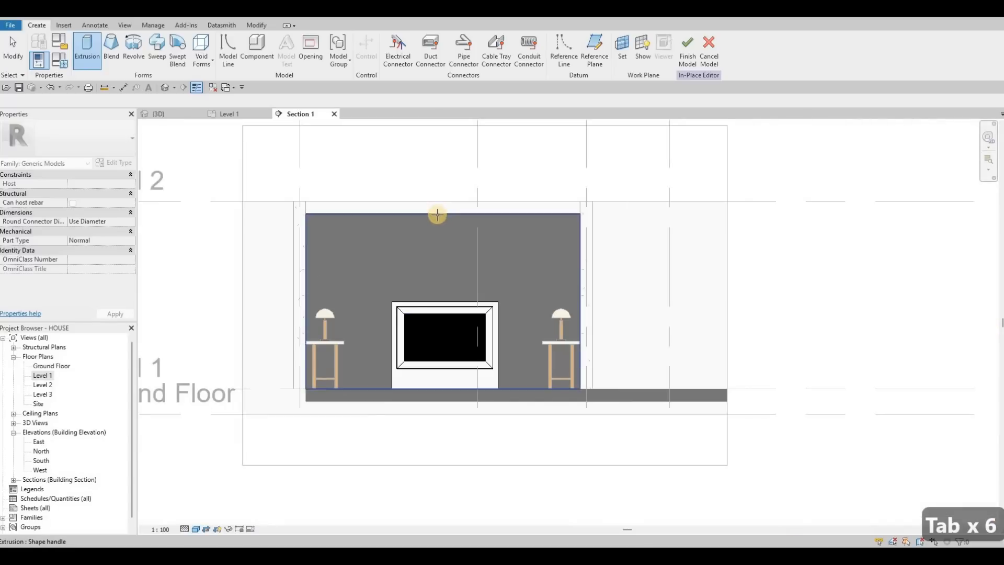
click(437, 215)
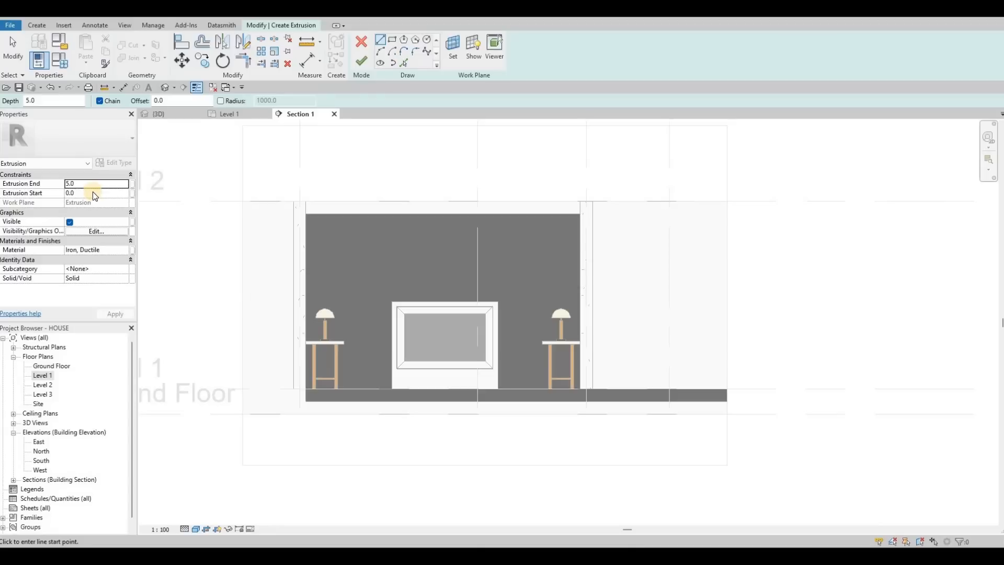
Step: Set the new extrusion's end to 200 mm and its material to Glass - Clear, Grey
text(20)
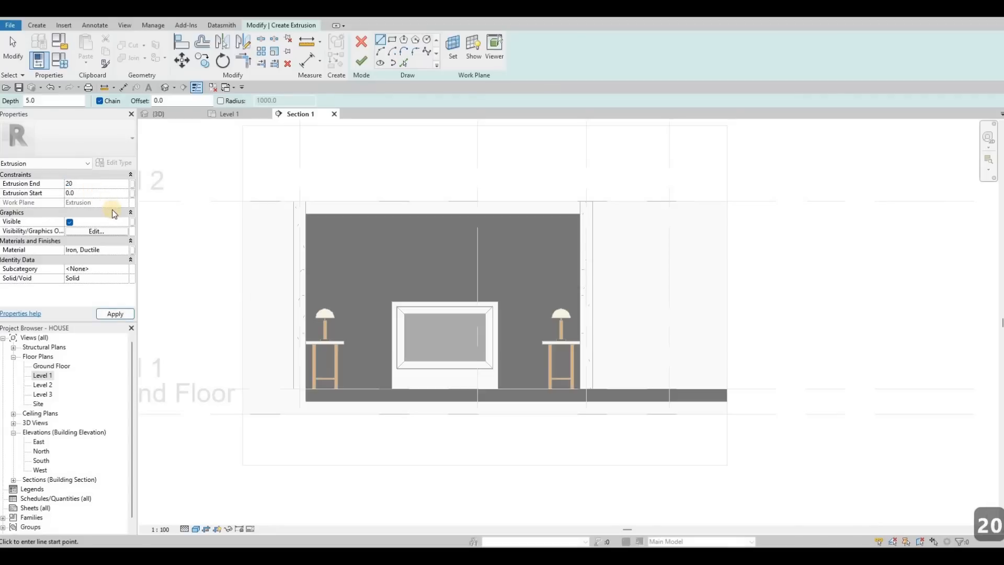
text(0)
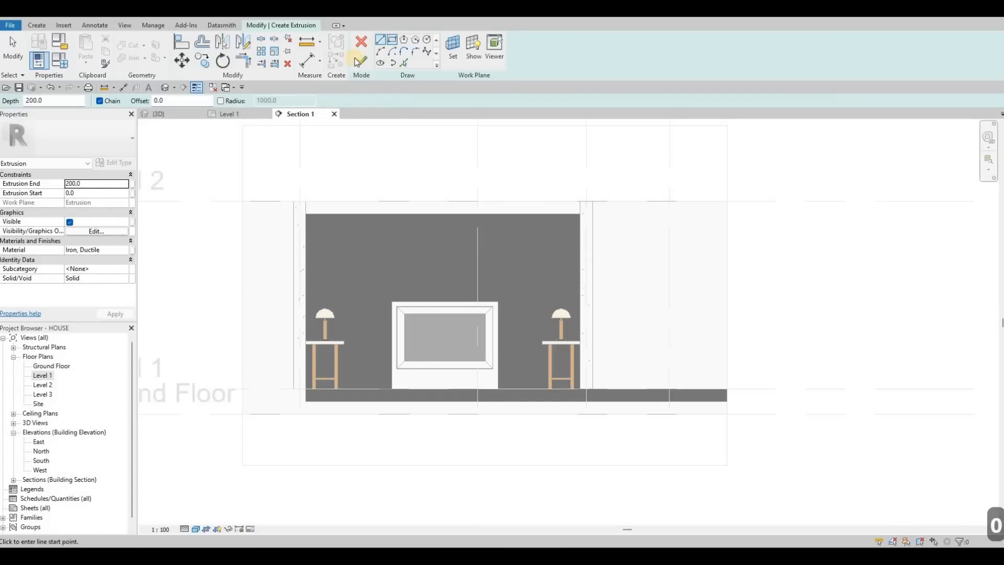
click(392, 41)
scroll(442, 342, up, 3)
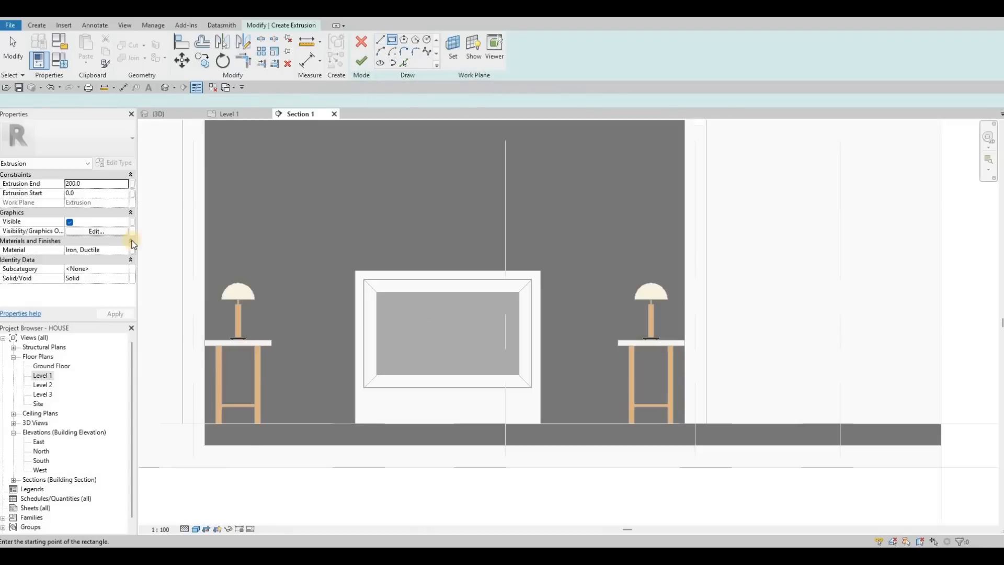
click(120, 249)
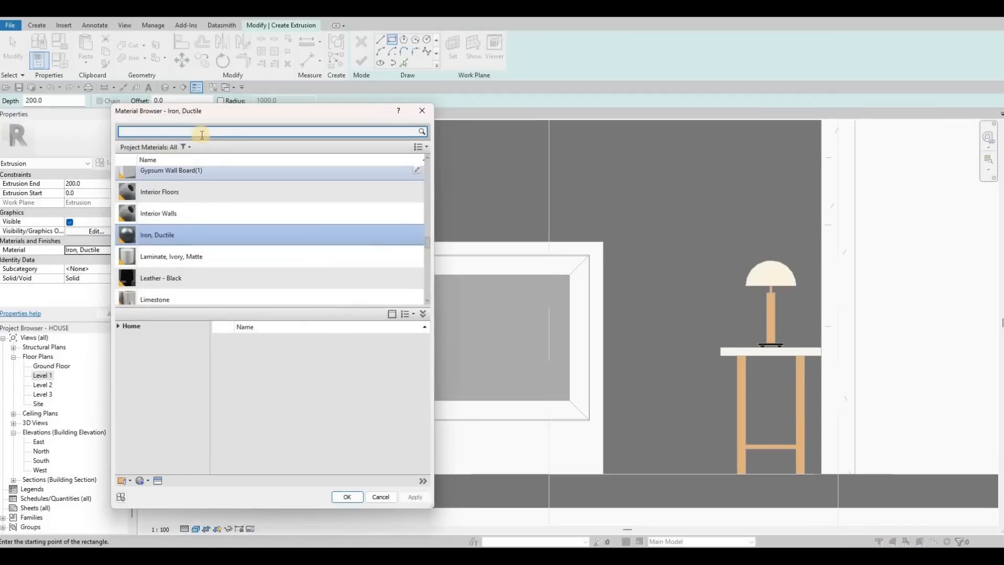
click(201, 131)
text(GLASS)
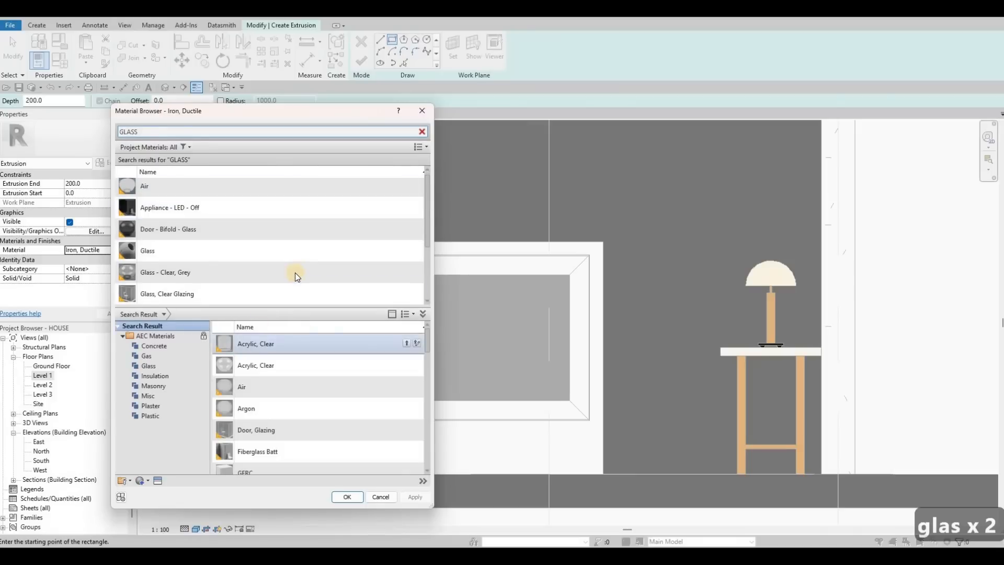
scroll(299, 266, down, 1)
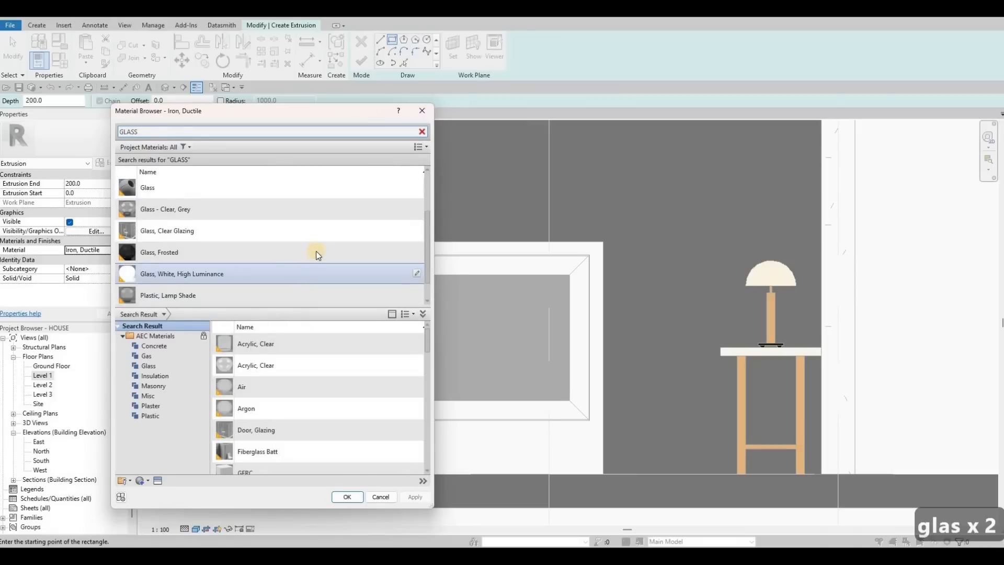
click(356, 240)
click(386, 226)
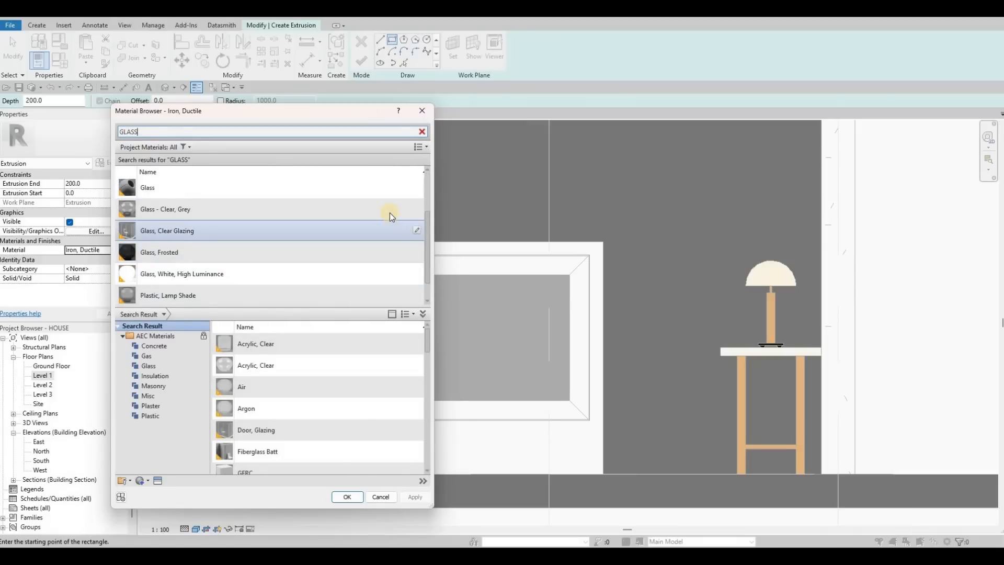
click(396, 212)
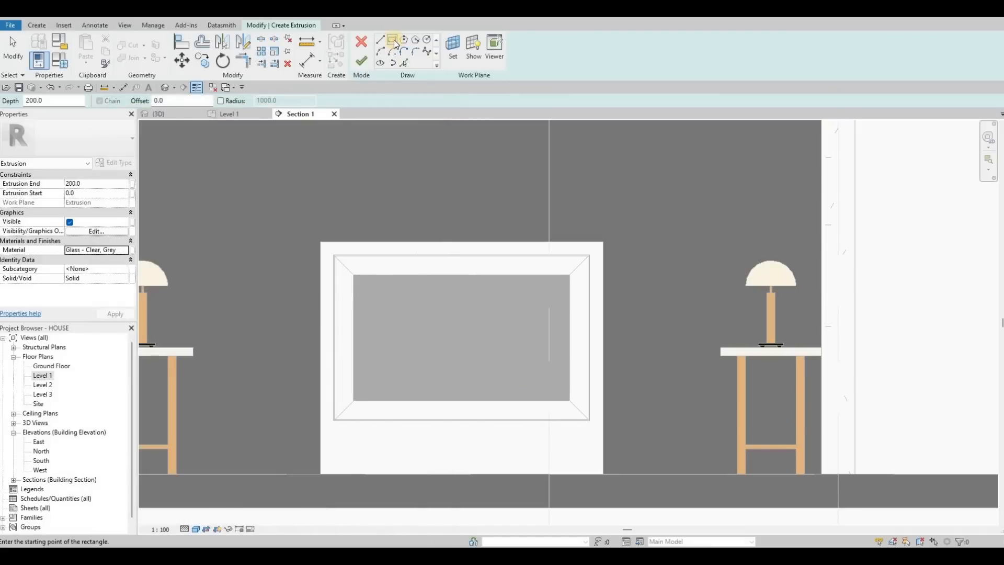
Step: Sketch a rectangle about 1300 by 757 mm over the frame's inner opening, finish the extrusion and open the 3D view
click(353, 274)
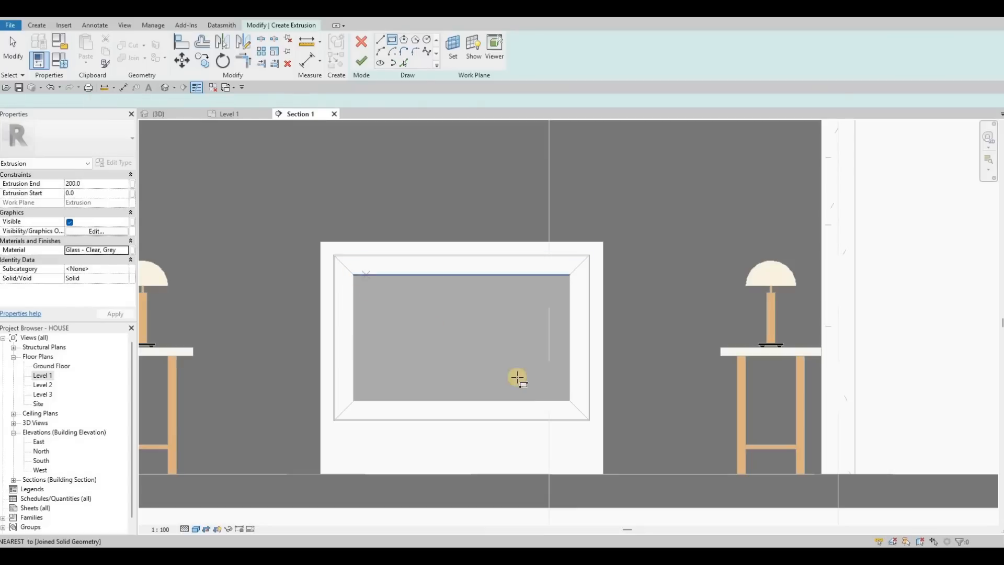
click(568, 400)
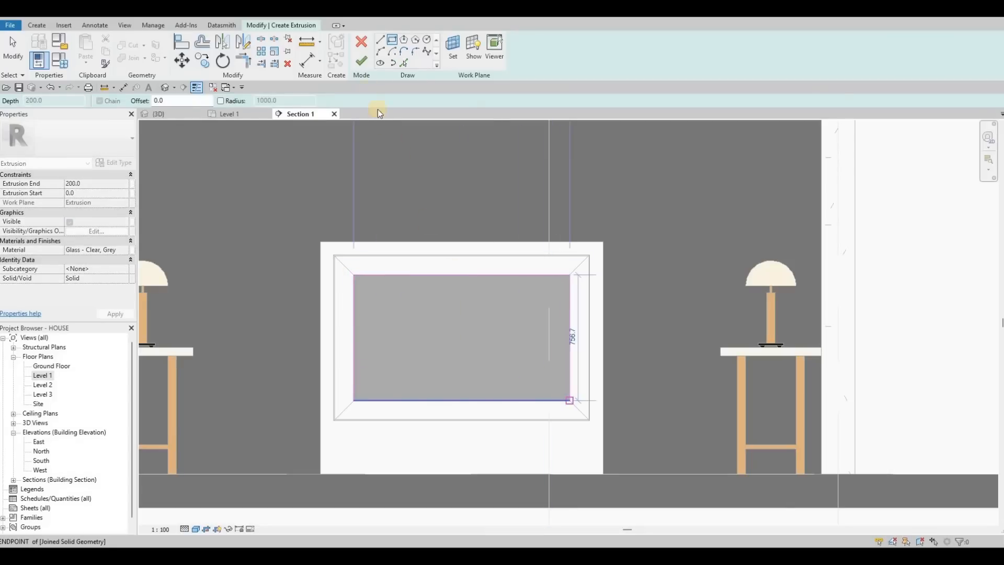
click(183, 118)
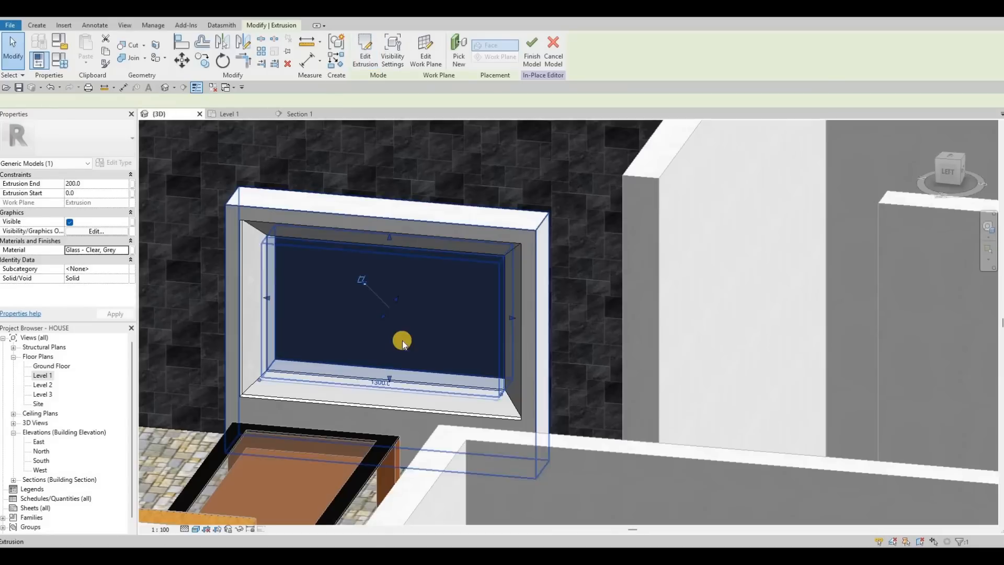
Step: Reshape the glass extrusion into a thin pane about 13.4 mm thick, starting at about 160.7 mm and ending at about 174.1 mm
middle_drag(403, 340, 348, 453)
shift+middle_drag(322, 513, 331, 321)
scroll(330, 319, up, 5)
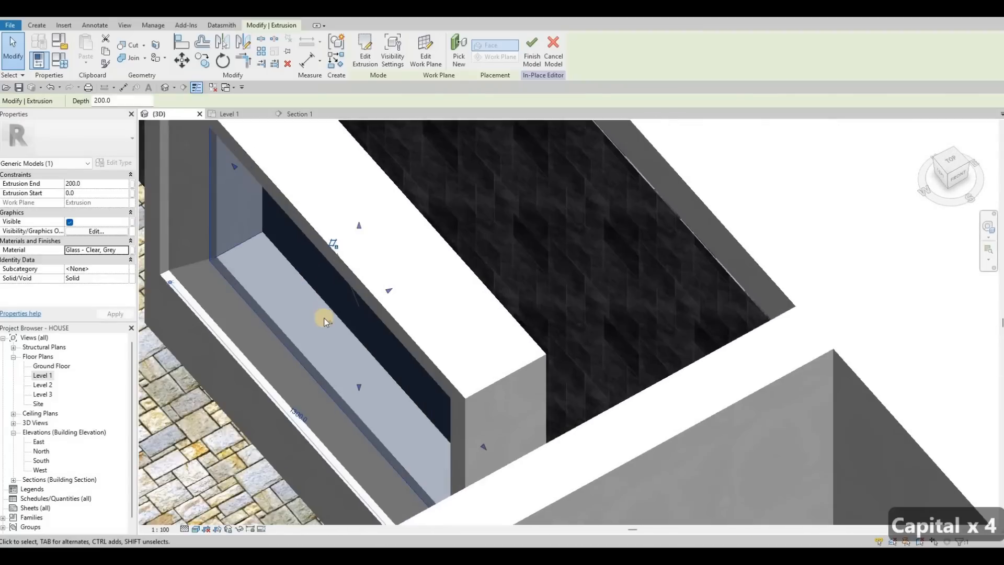
drag(337, 314, 343, 311)
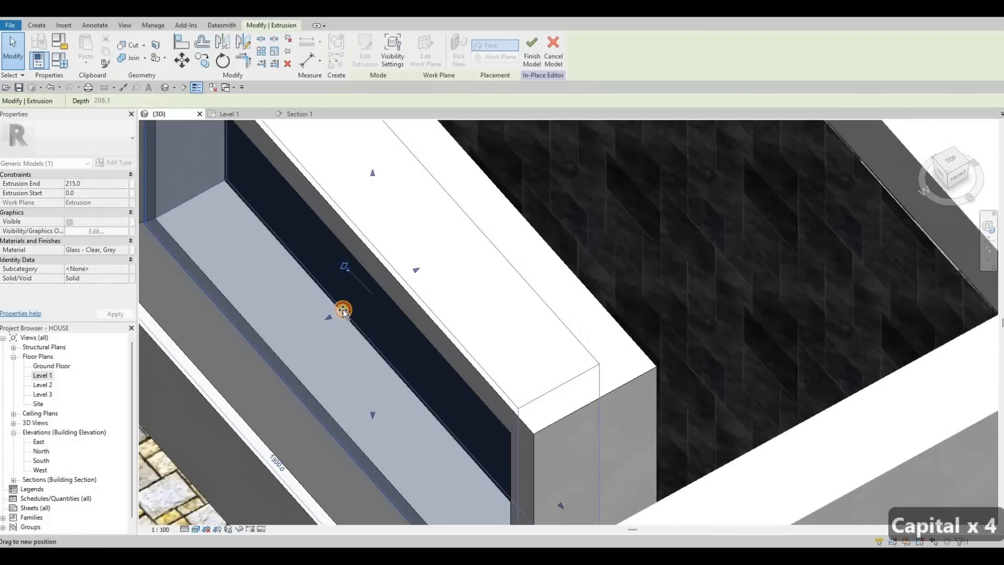
drag(417, 272, 338, 291)
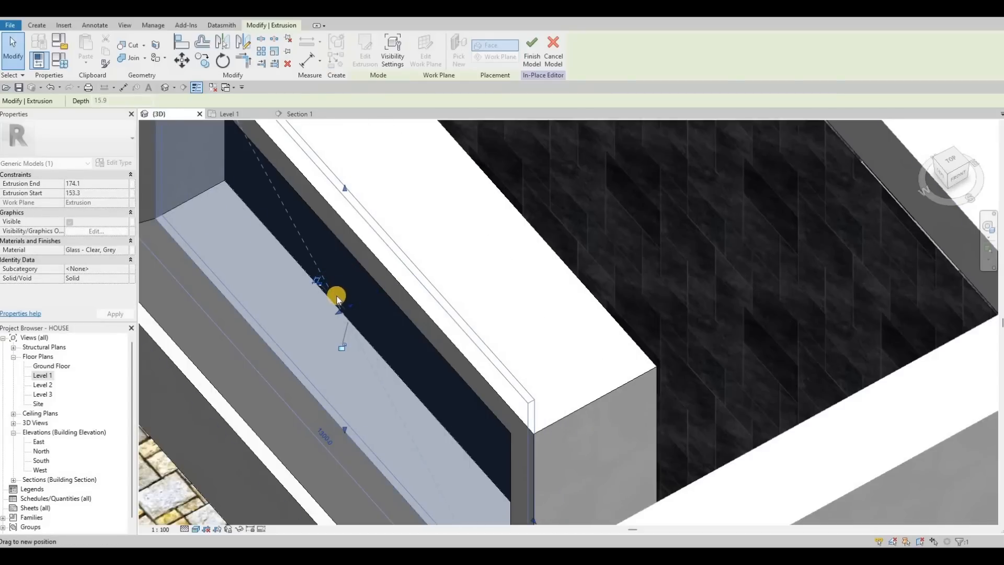
scroll(323, 308, down, 2)
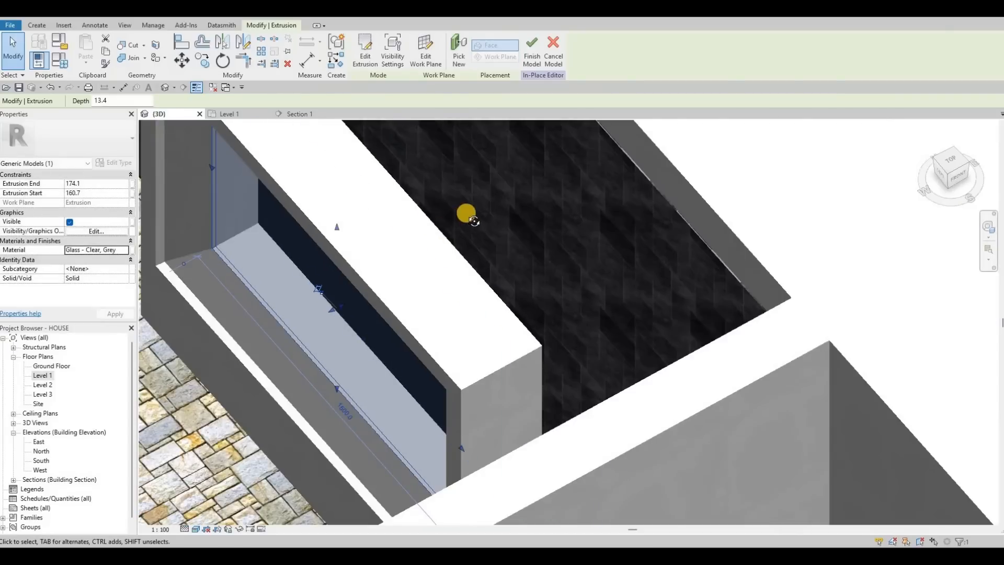
shift+middle_drag(423, 298, 485, 106)
scroll(413, 298, up, 2)
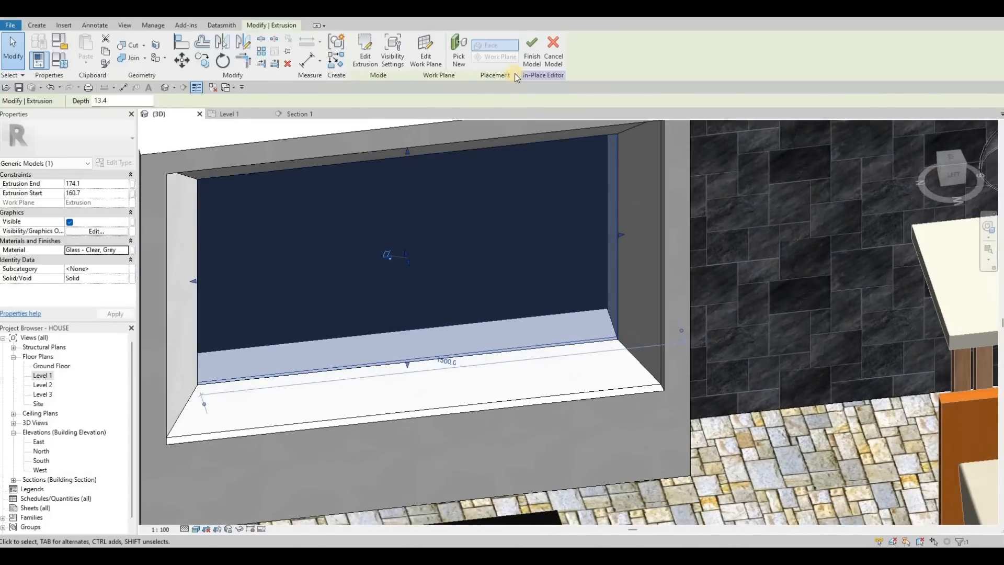
Step: Finish the in-place model and check the glass pane inside the frame from several angles
shift+middle_drag(515, 73, 517, 167)
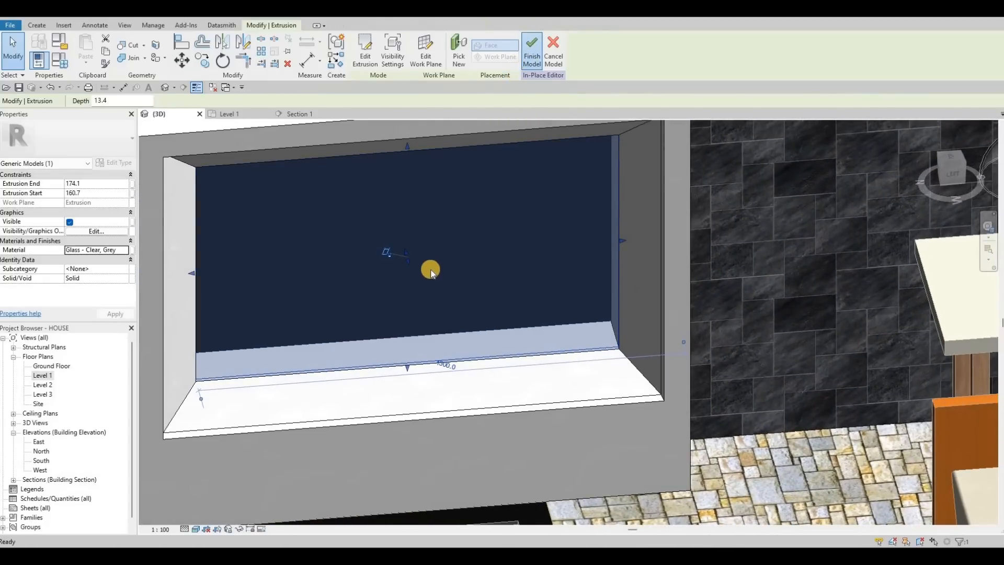
key(Escape)
shift+middle_drag(332, 259, 336, 330)
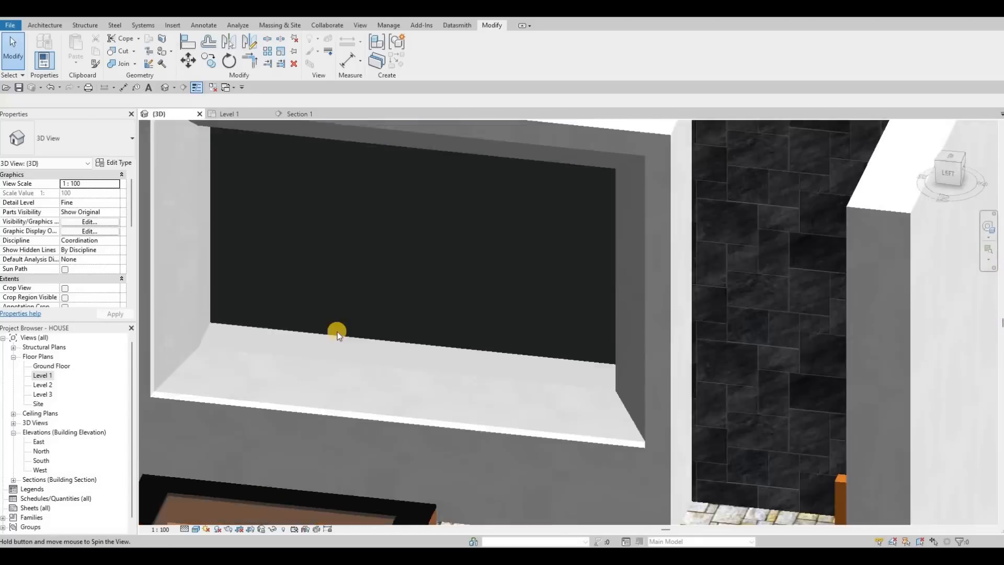
scroll(447, 347, down, 1)
scroll(569, 309, up, 2)
middle_drag(569, 309, 555, 316)
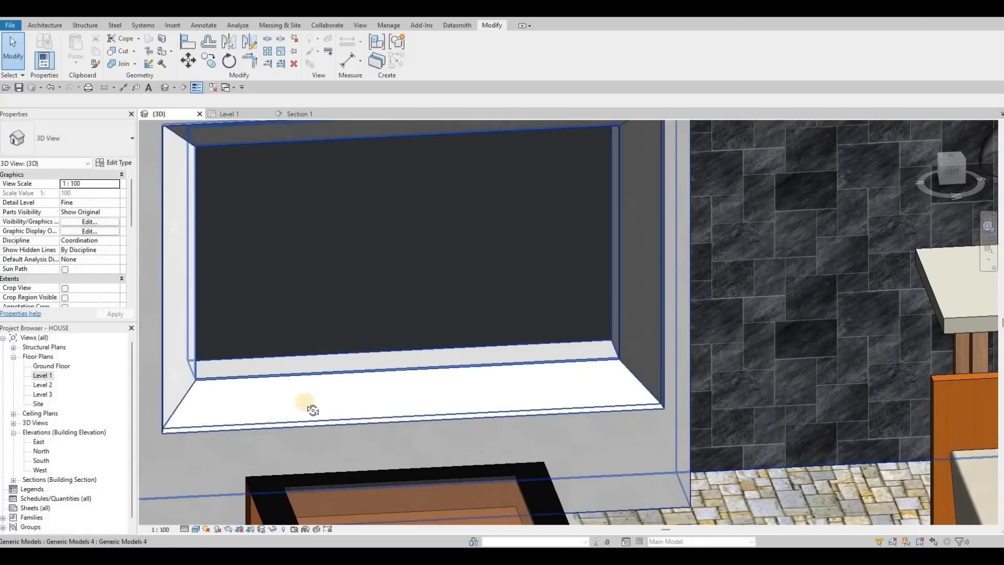
shift+middle_drag(309, 406, 292, 330)
scroll(291, 329, up, 3)
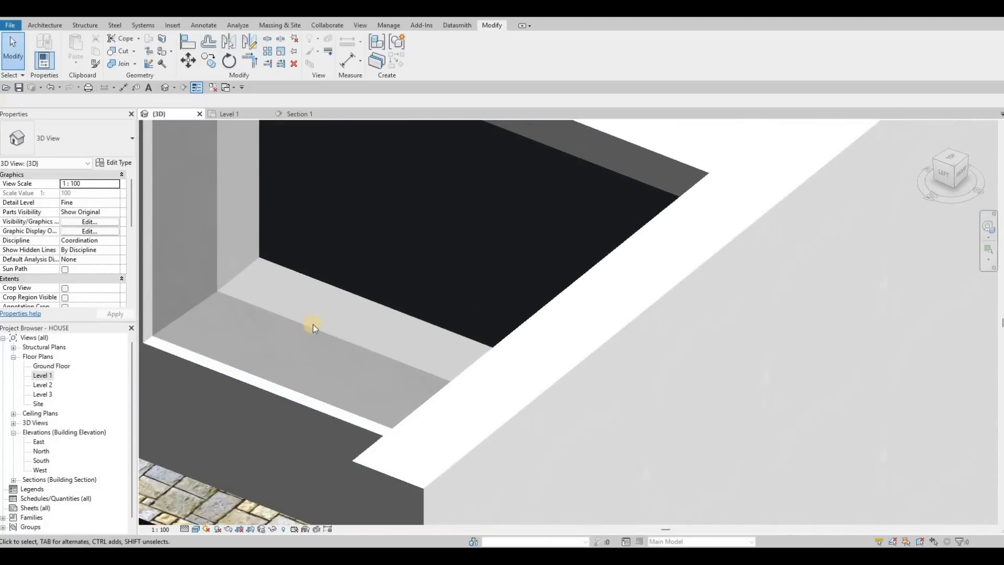
scroll(277, 143, down, 4)
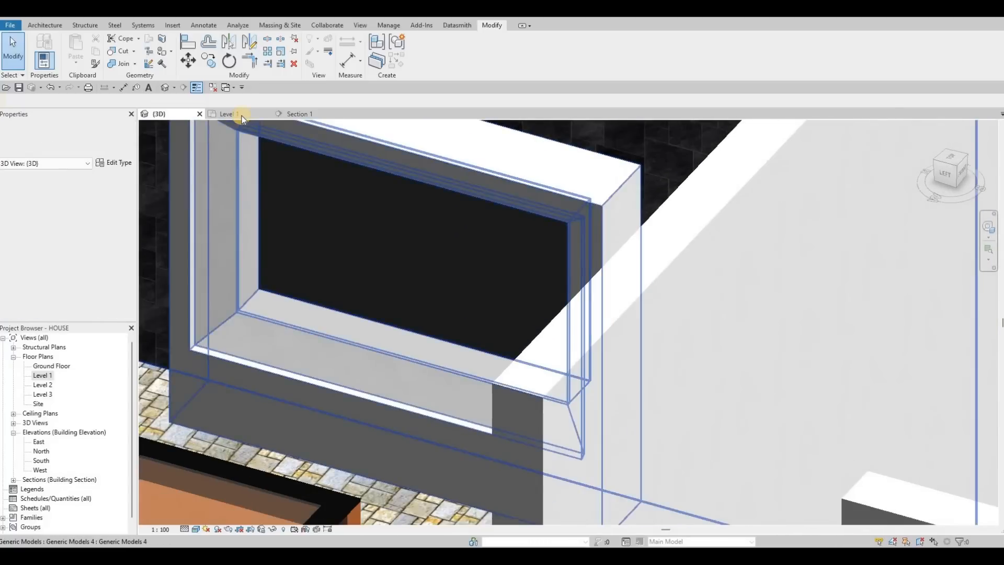
Step: In Section 1, edit the wall feature in place and start a void extrusion with the slate panel's front face as work plane
click(296, 113)
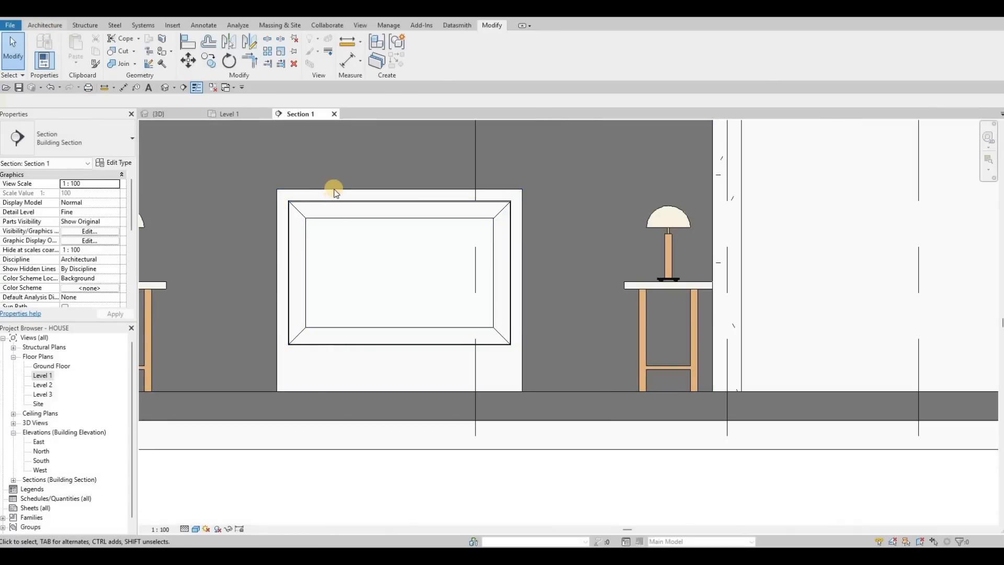
key(Escape)
click(354, 161)
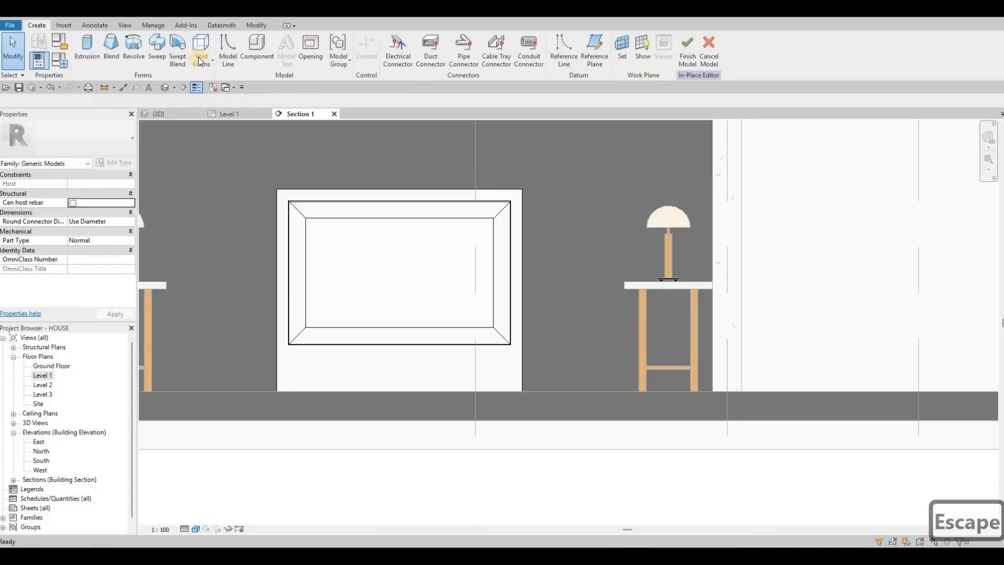
click(238, 82)
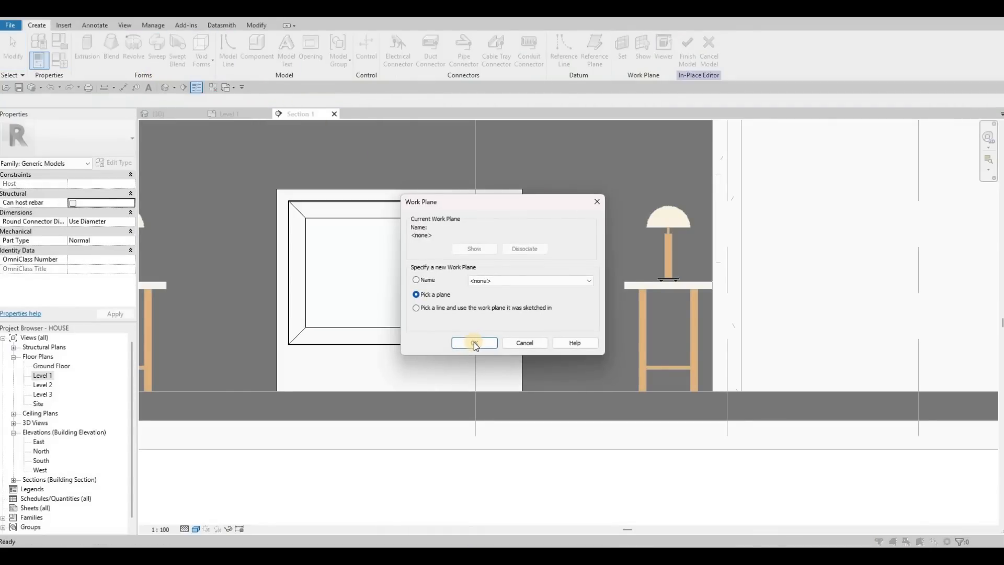
click(474, 342)
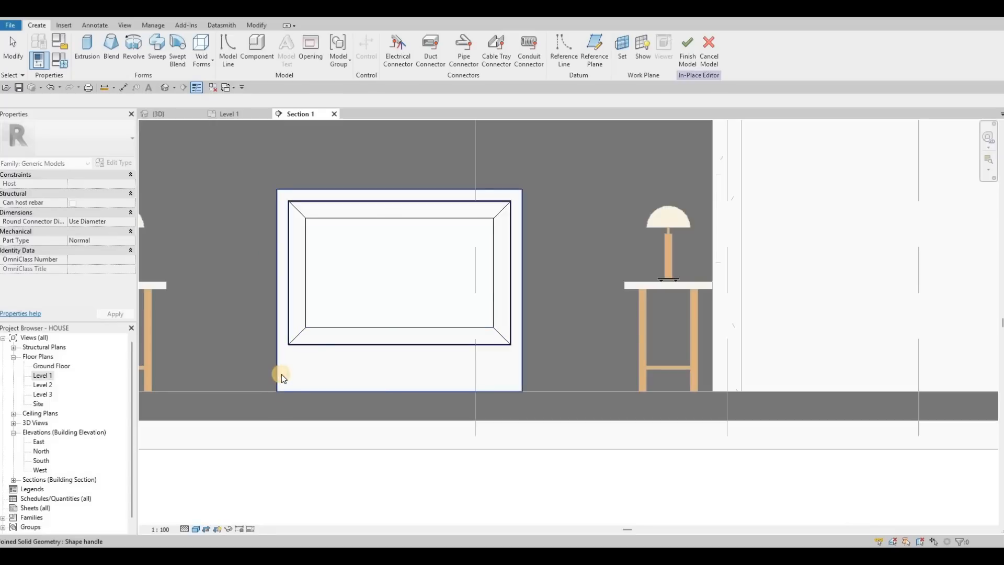
click(277, 379)
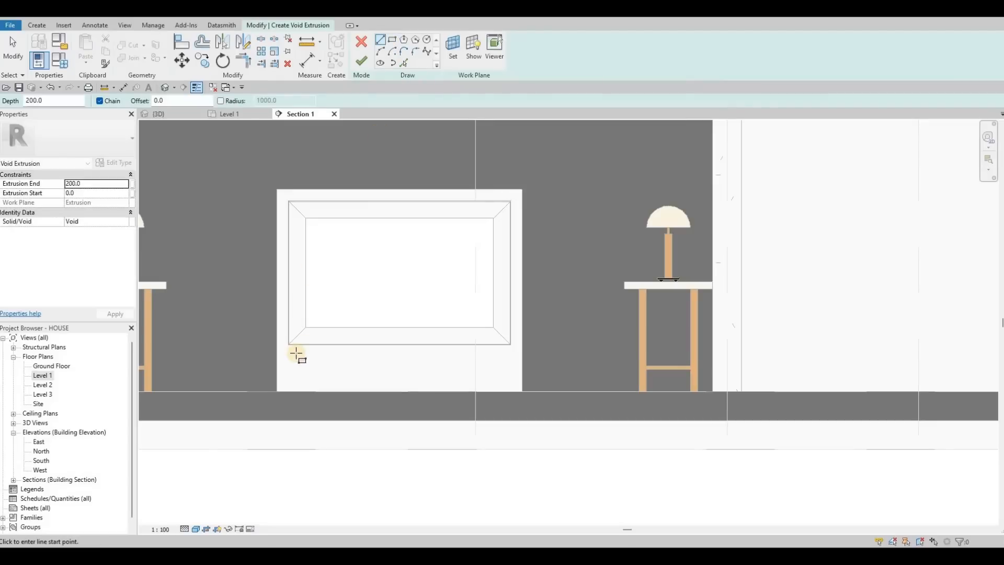
Step: Sketch a rectangle about 1540 by 40 mm directly beneath the frame, as wide as the frame
key(r)
key(c)
scroll(283, 340, up, 2)
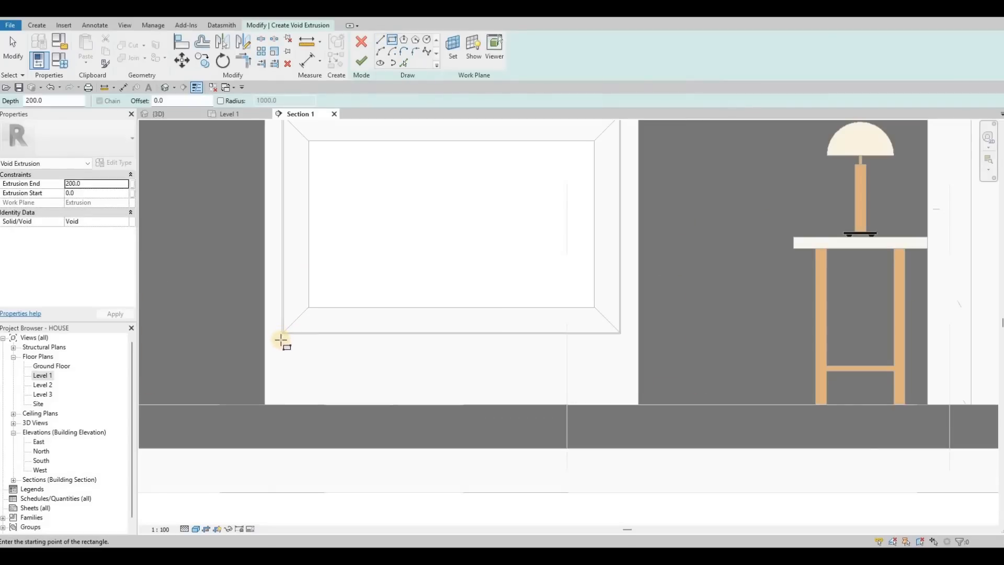
click(606, 355)
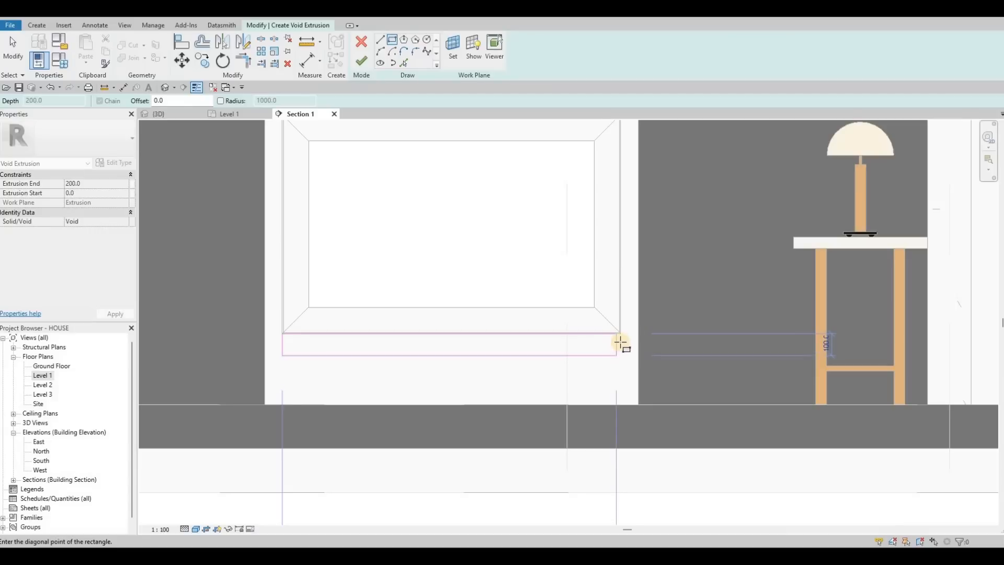
click(493, 335)
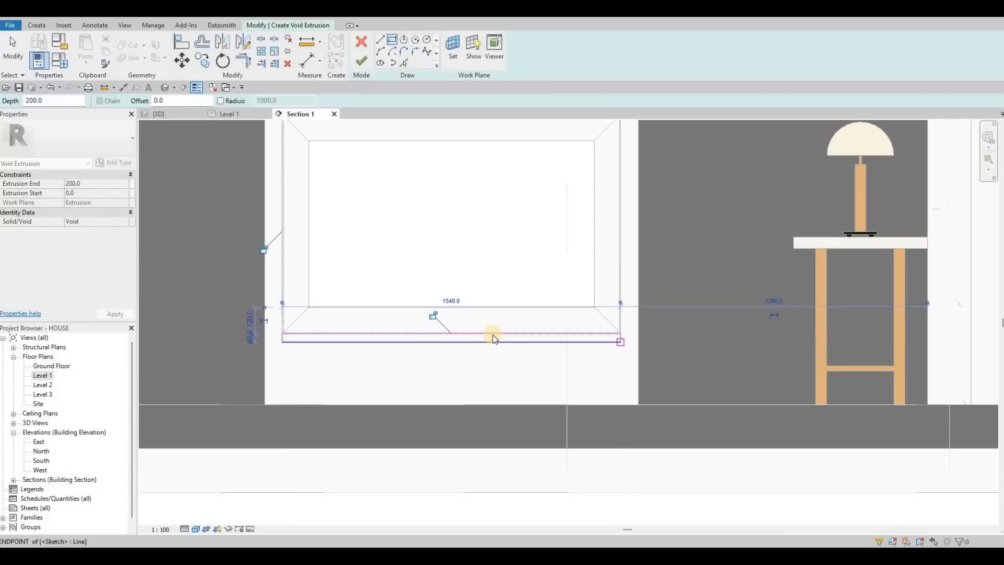
key(Escape)
key(Escape)
Step: Shift the whole rectangle down by about its own height, leaving a gap below the frame
key(Tab)
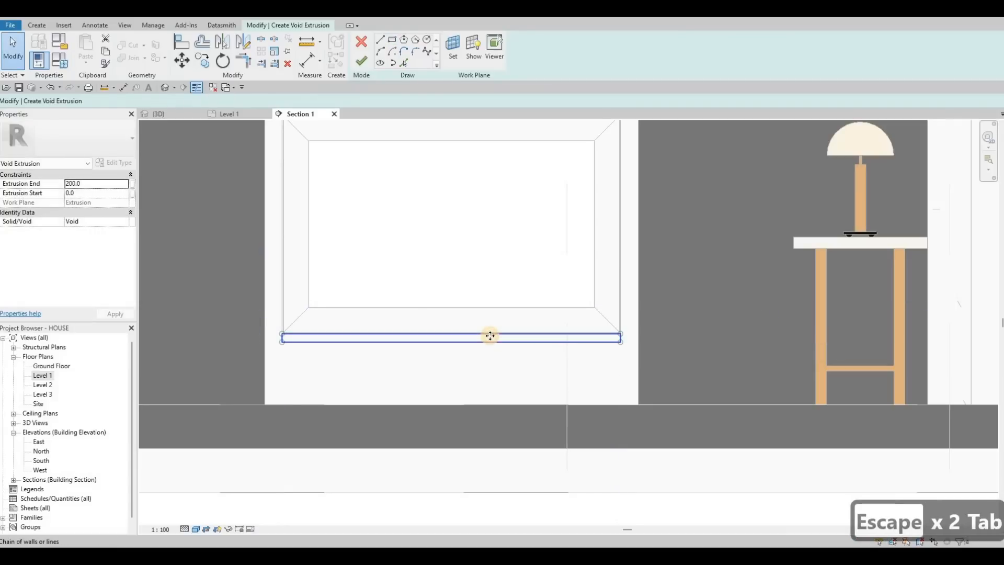
click(490, 336)
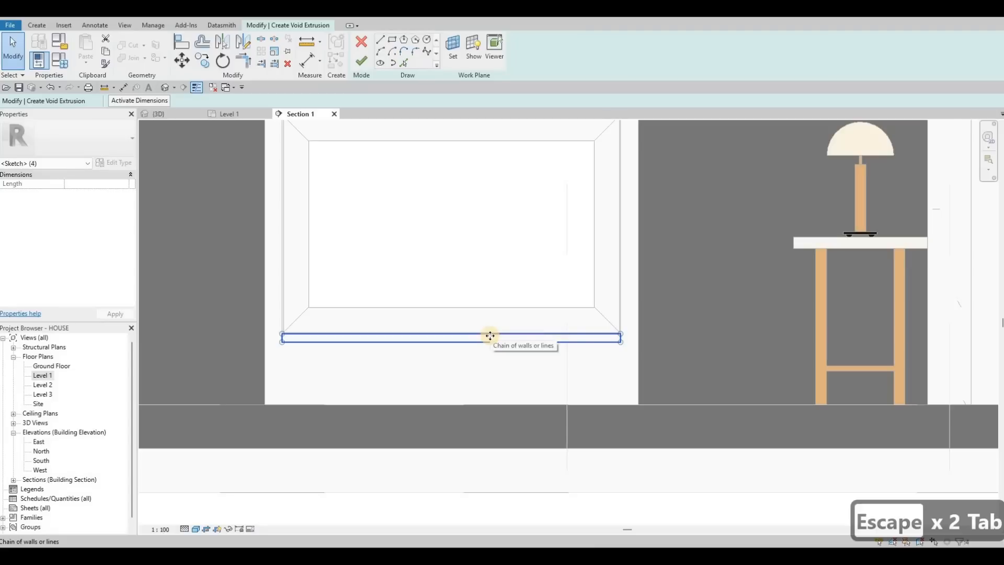
key(Down)
key(Down)
key(Down)
key(Down)
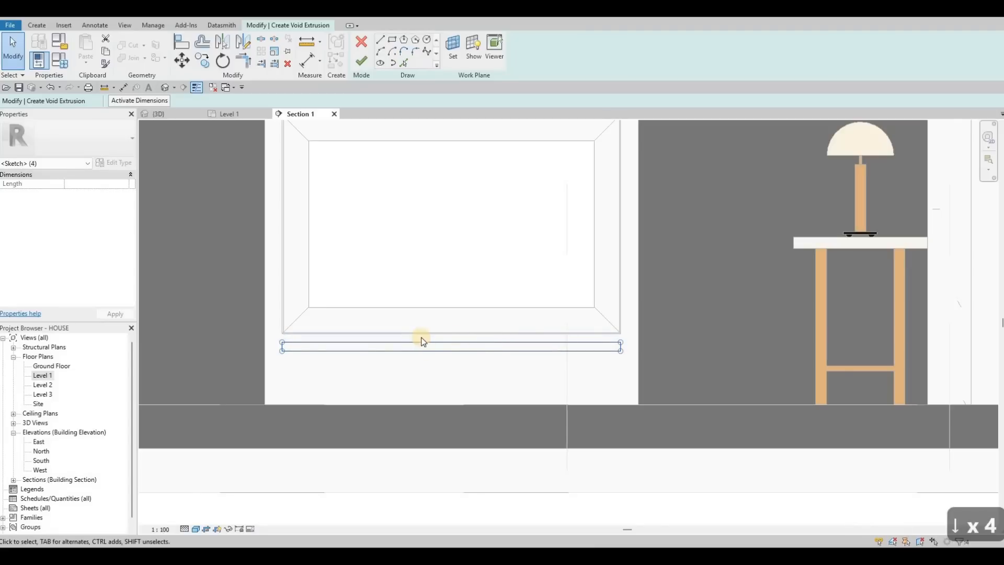
key(Escape)
Step: Lower the rectangle's upper edge in small increments to make the strip narrower
scroll(436, 350, up, 2)
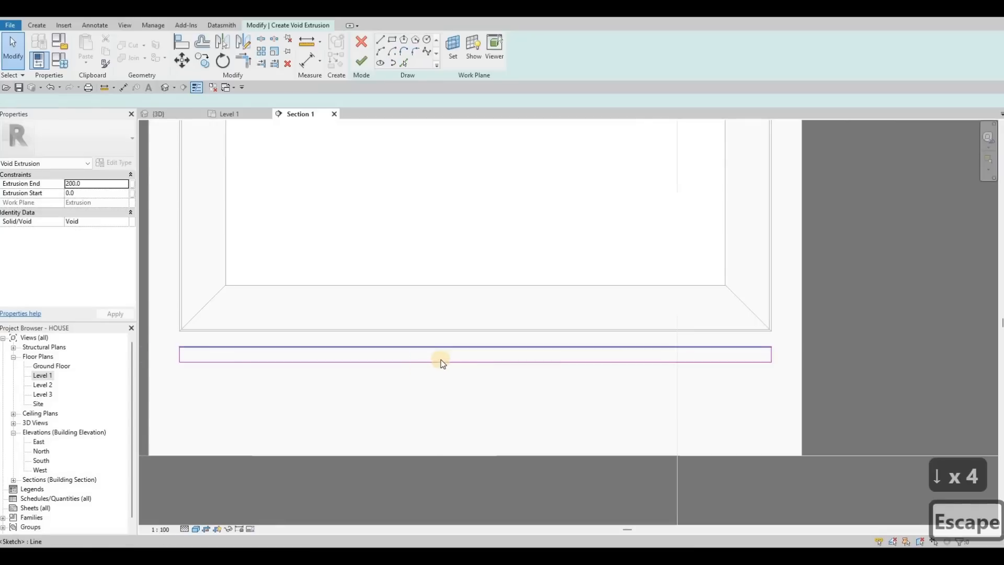
click(441, 361)
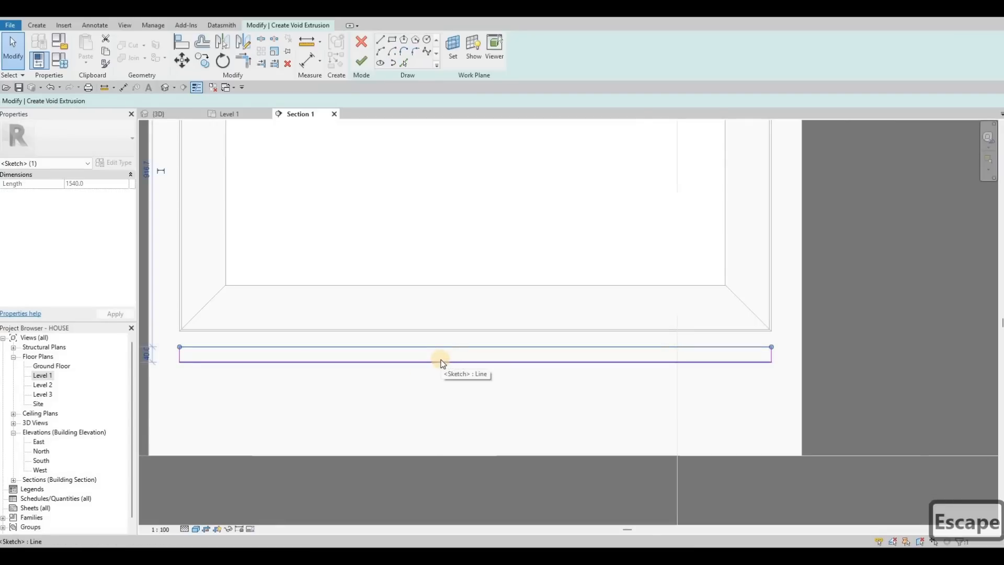
key(Down)
key(Down)
key(Down)
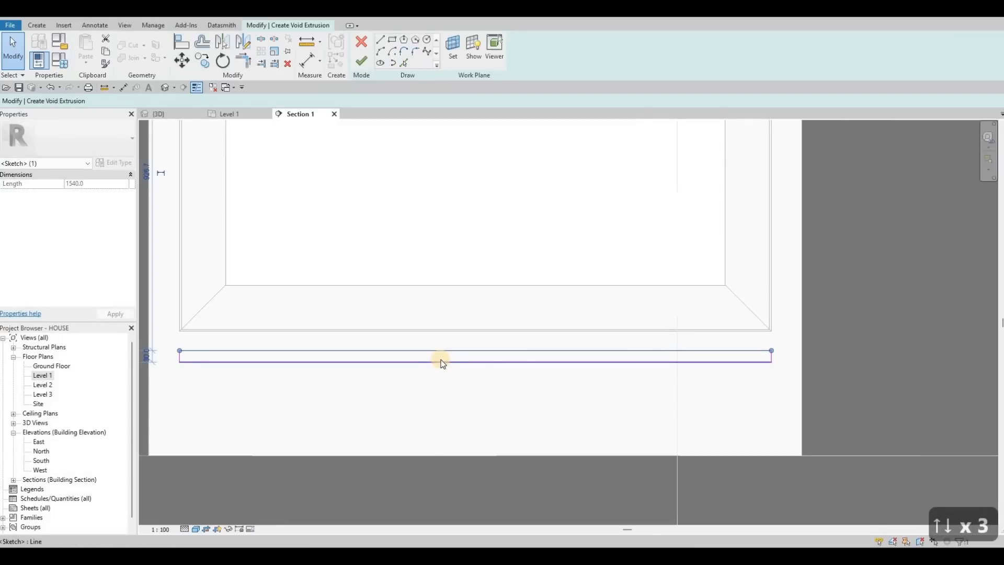
key(Down)
key(Escape)
key(Escape)
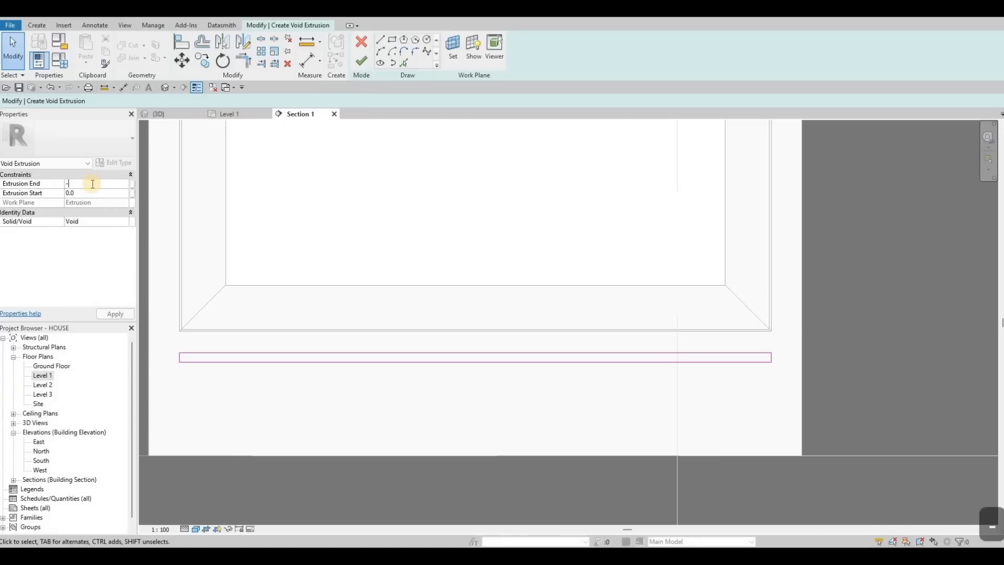
Step: Set the void extrusion's end to -100 mm, finish the sketch and the in-place model, and show the 3D view
text(-100)
click(362, 67)
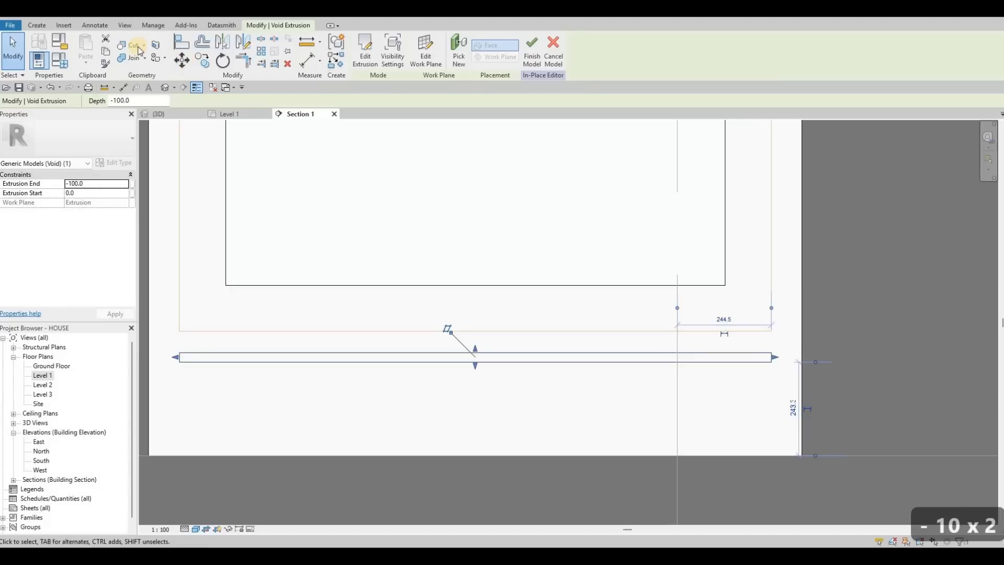
click(226, 123)
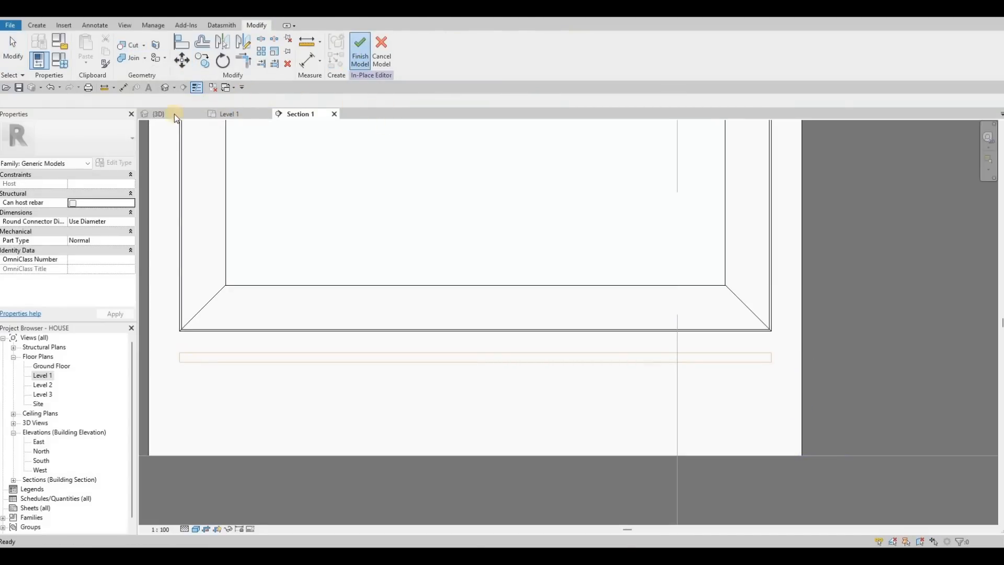
key(ctrl+Tab)
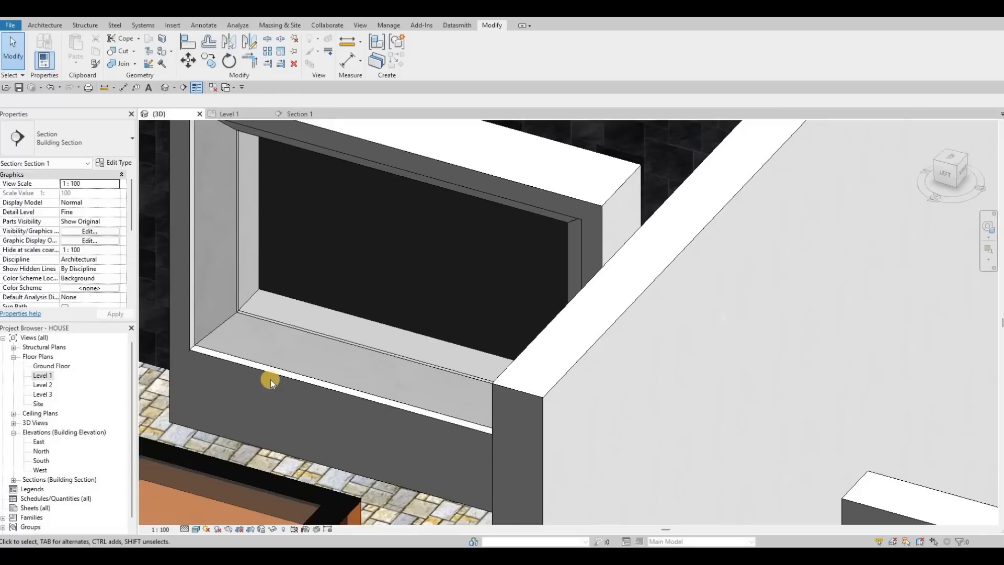
key(Tab)
key(Tab)
key(Tab)
key(Tab)
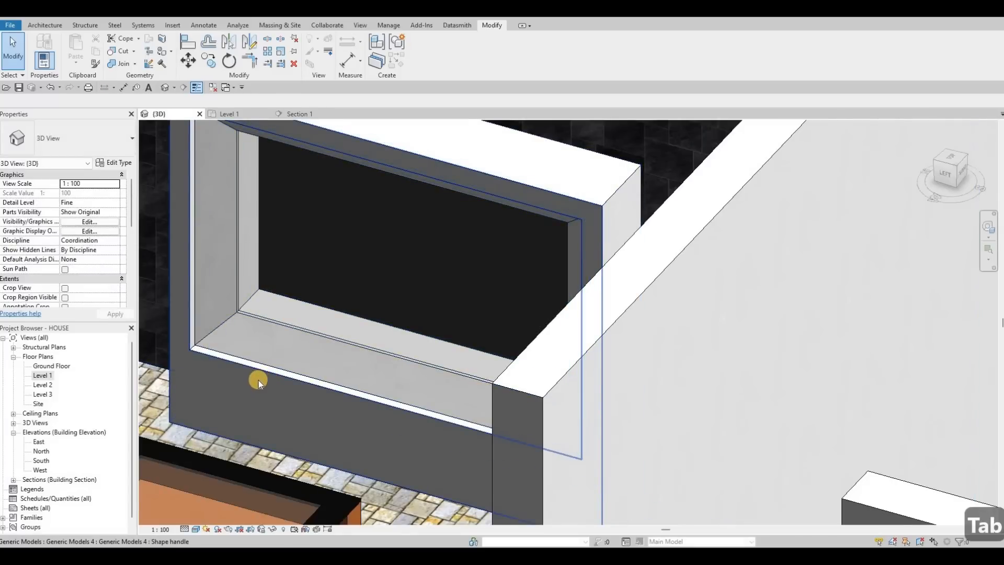
key(Tab)
key(Tab)
key(Tab)
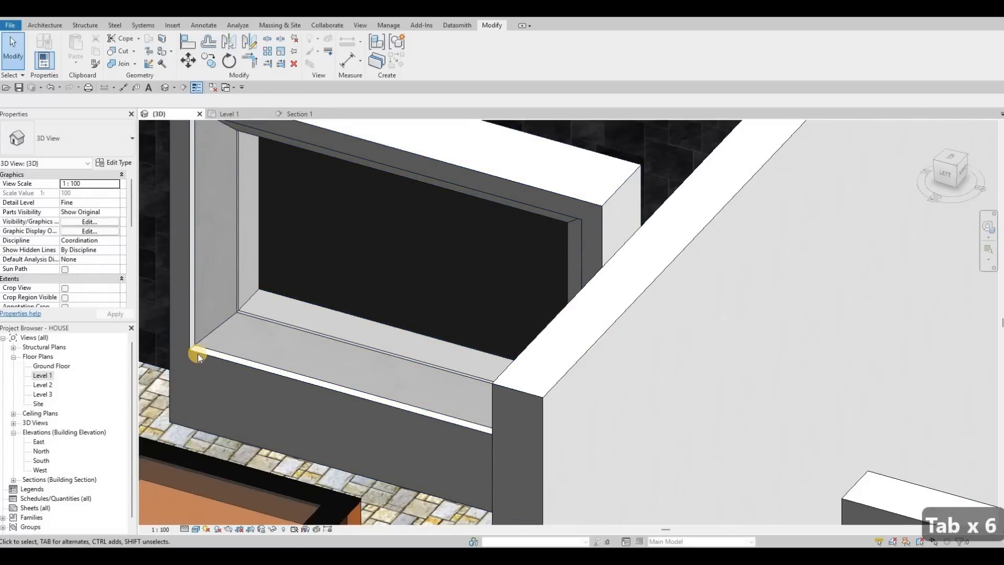
click(238, 360)
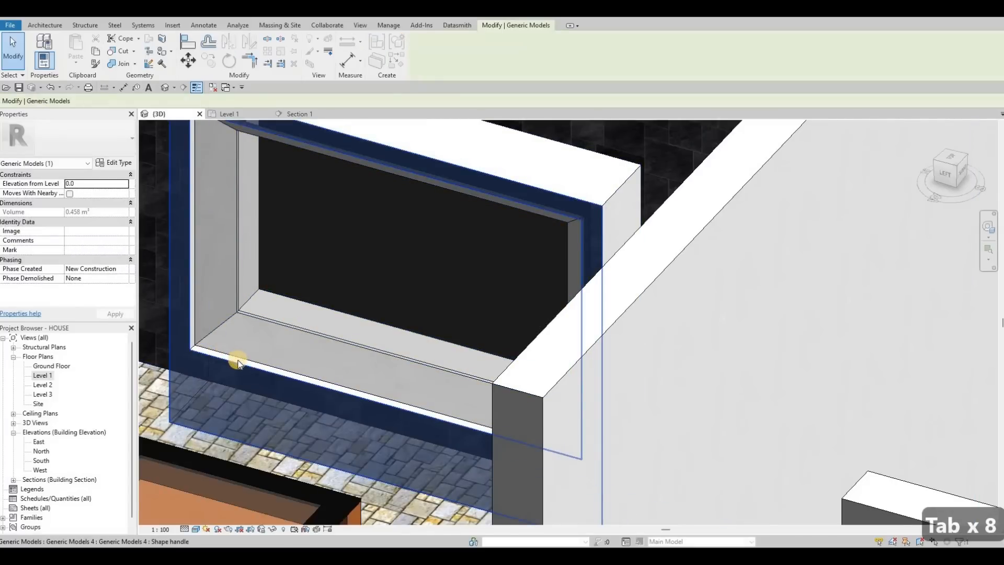
key(Escape)
key(Escape)
Step: Undo finishing the in-place model and cut the void strip out of the slate panel below the frame
key(ctrl+z)
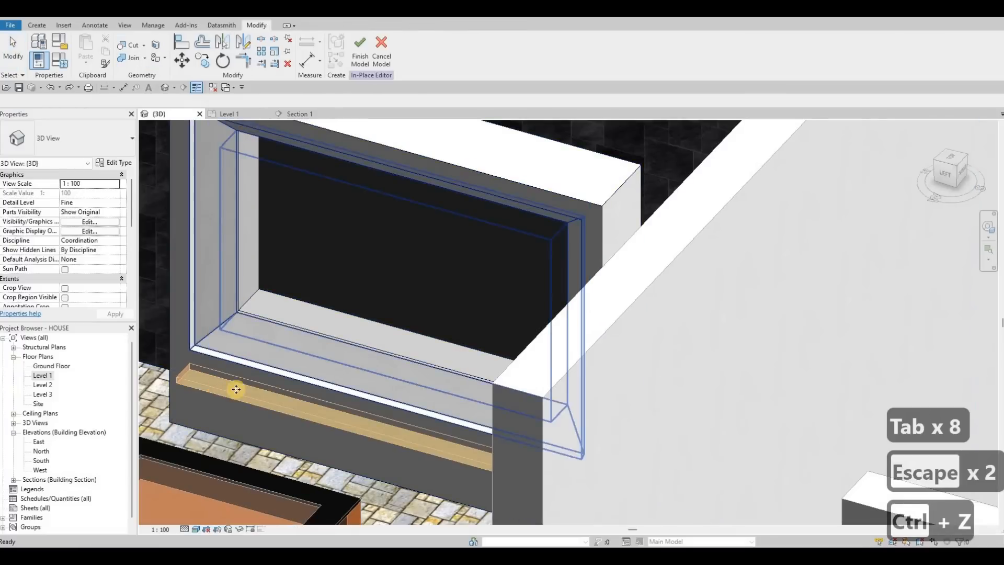
click(398, 428)
scroll(408, 426, up, 2)
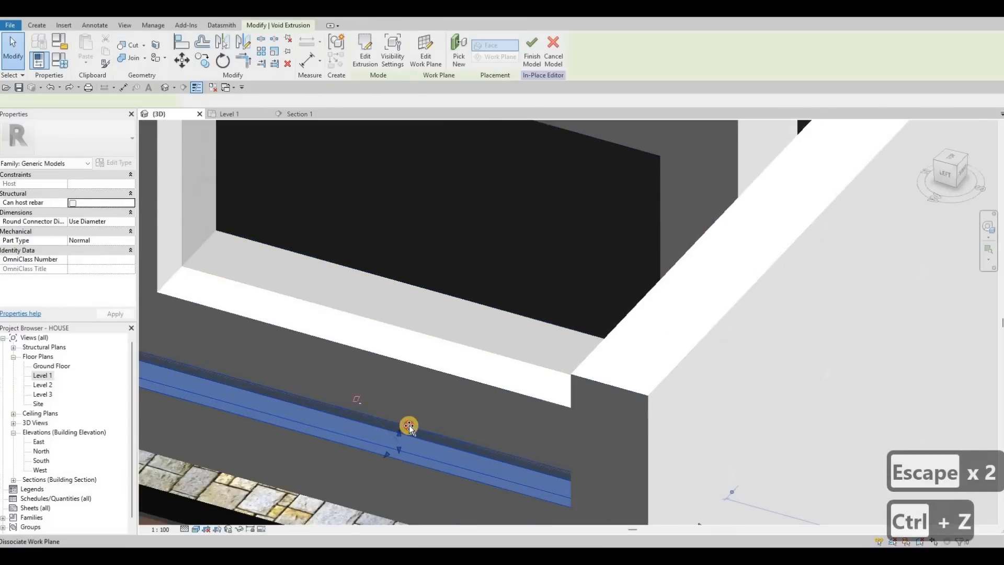
drag(384, 450, 257, 205)
click(268, 279)
scroll(250, 332, down, 2)
shift+middle_drag(262, 327, 269, 321)
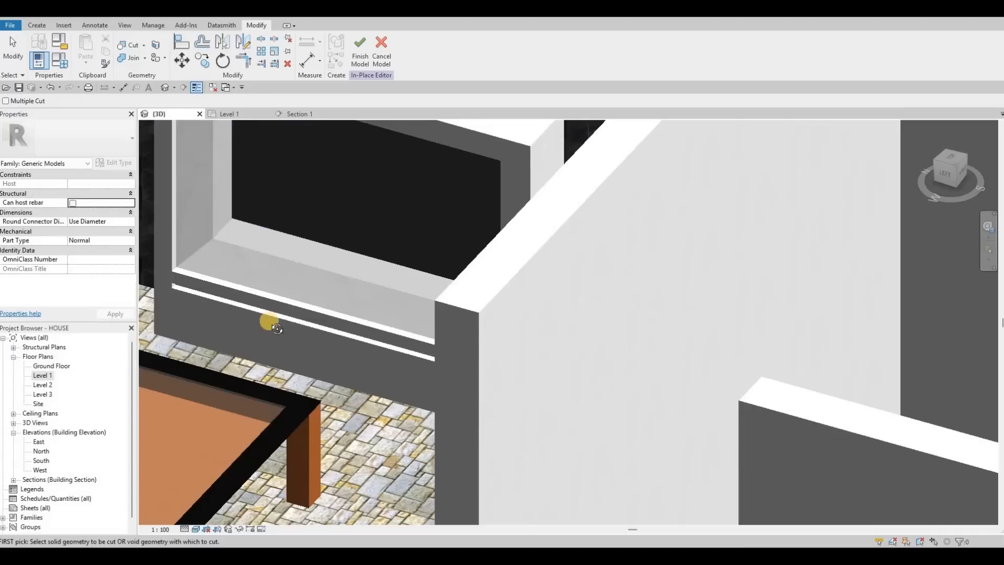
shift+middle_drag(365, 287, 412, 199)
Step: In Section 1, start a new solid extrusion and pick the slate panel's face as its work plane
click(299, 114)
scroll(231, 157, down, 1)
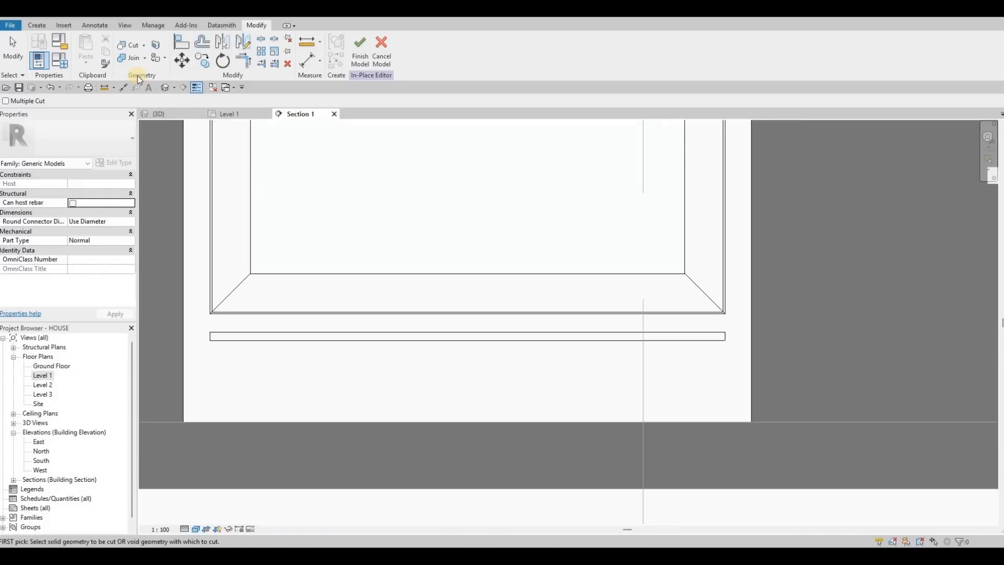
click(33, 26)
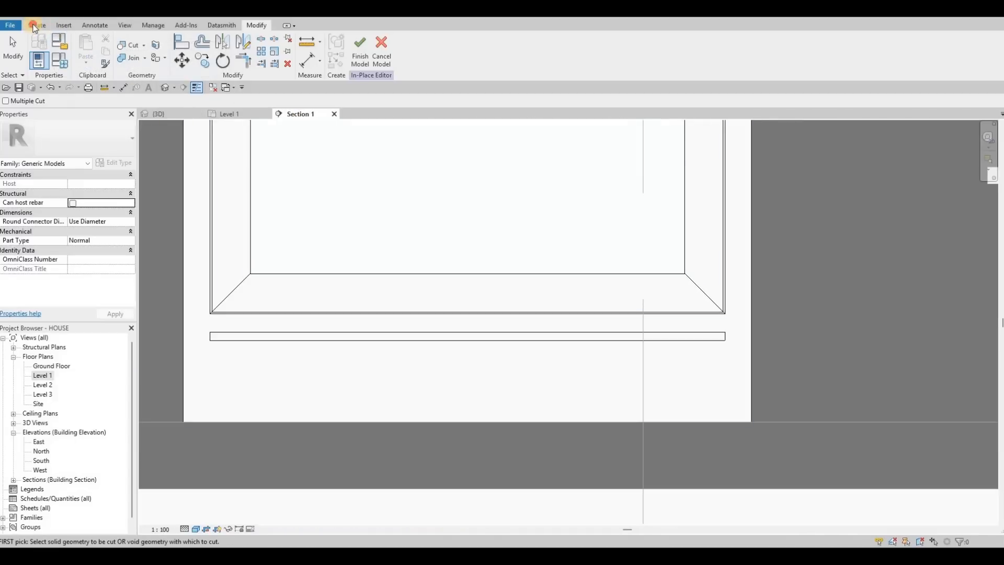
click(86, 51)
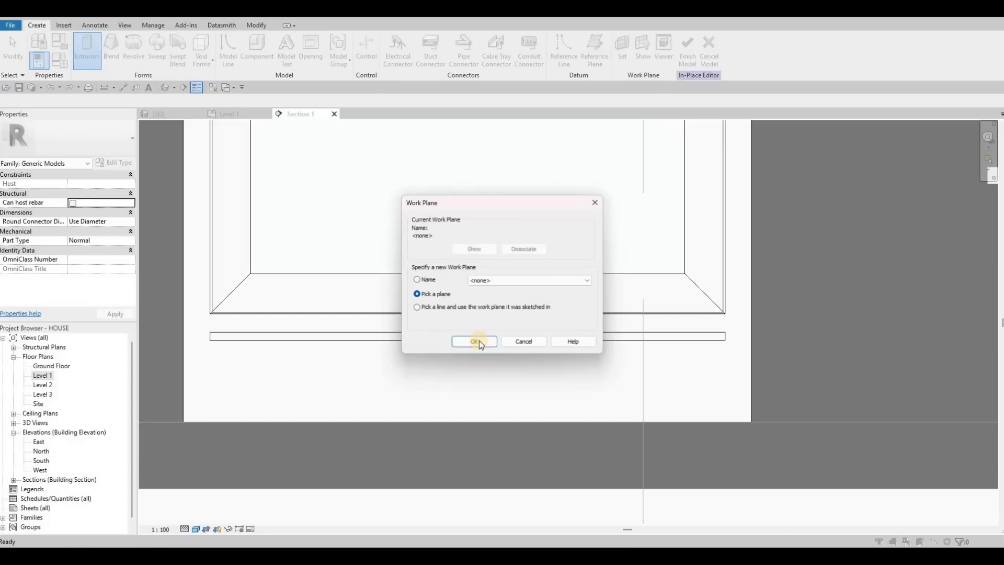
key(Return)
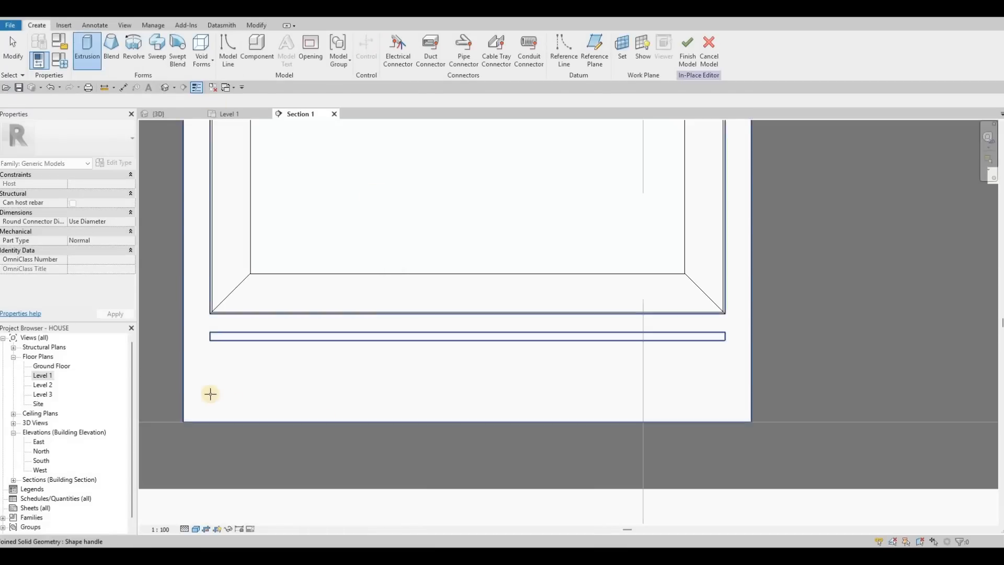
click(253, 122)
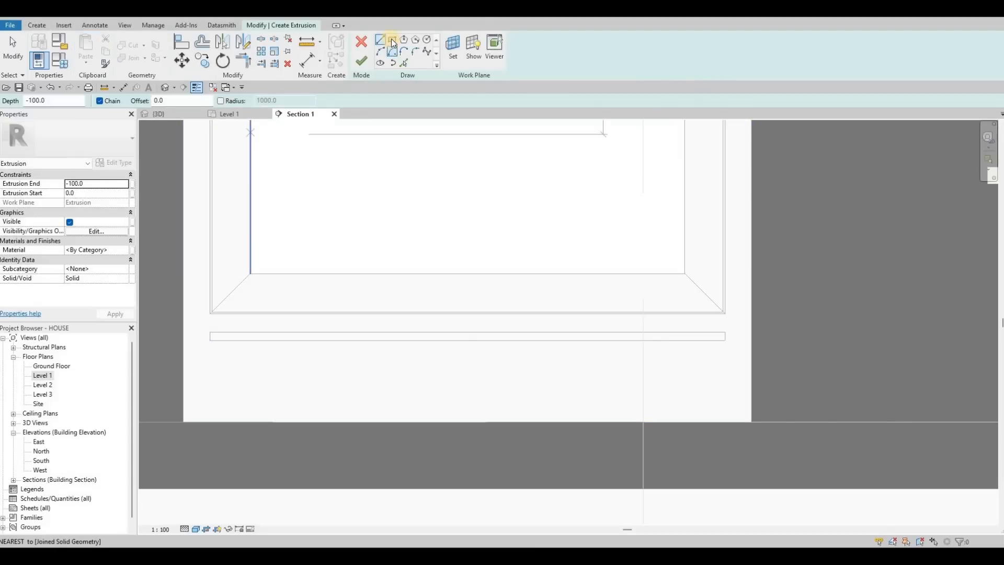
Step: Browse the project materials and assign Metal Deck to the extrusion
click(124, 250)
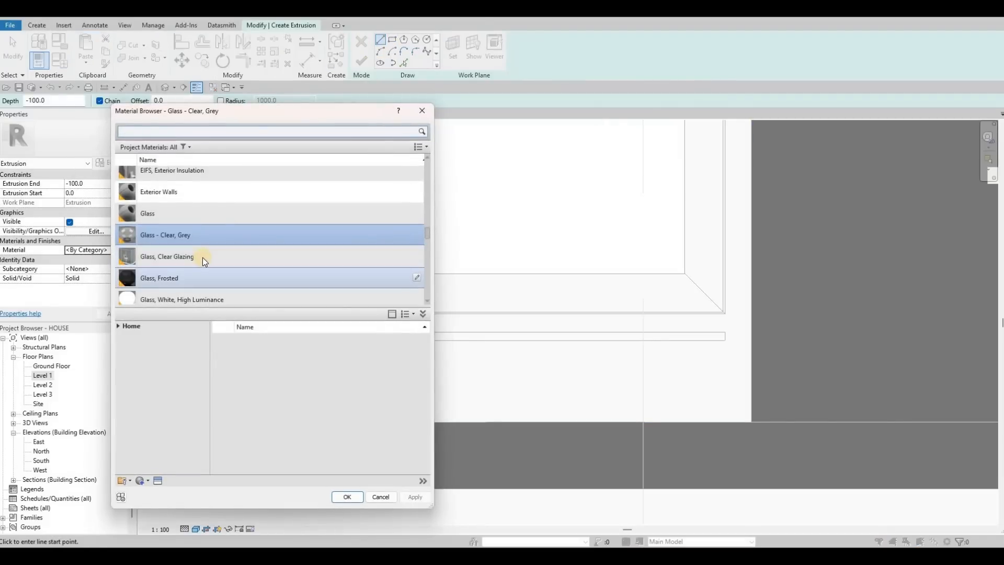
scroll(200, 252, up, 2)
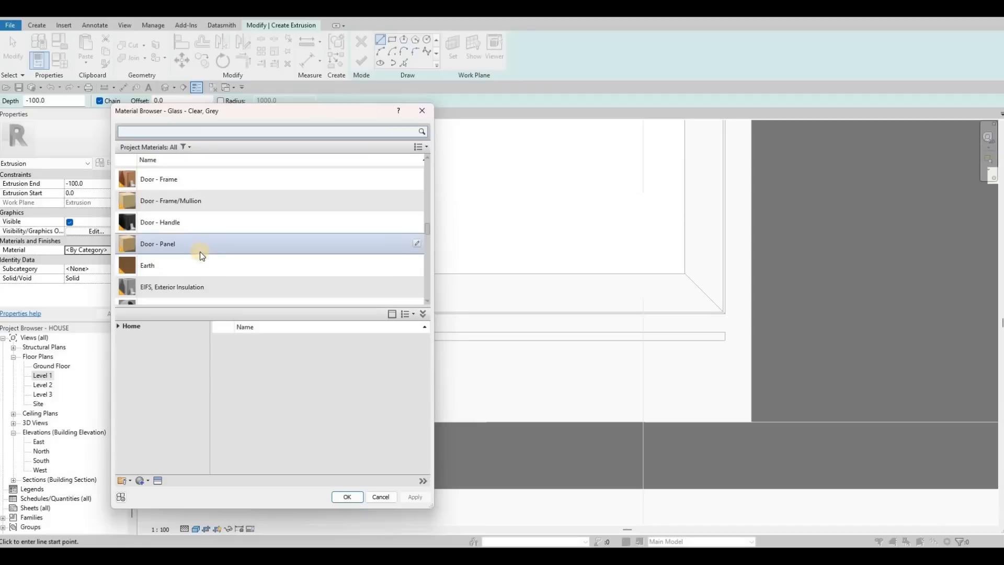
scroll(240, 247, up, 2)
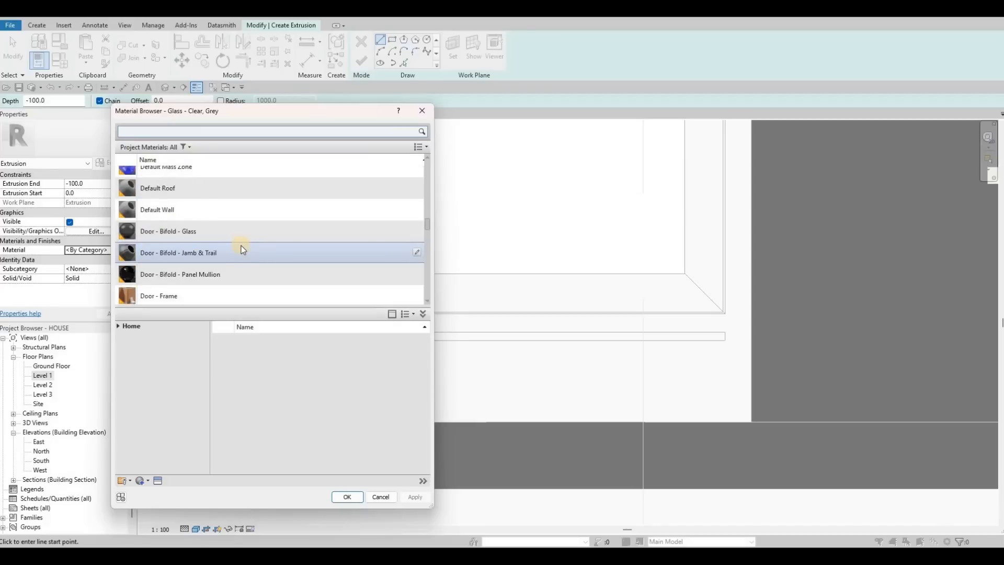
scroll(242, 250, up, 5)
scroll(239, 253, down, 7)
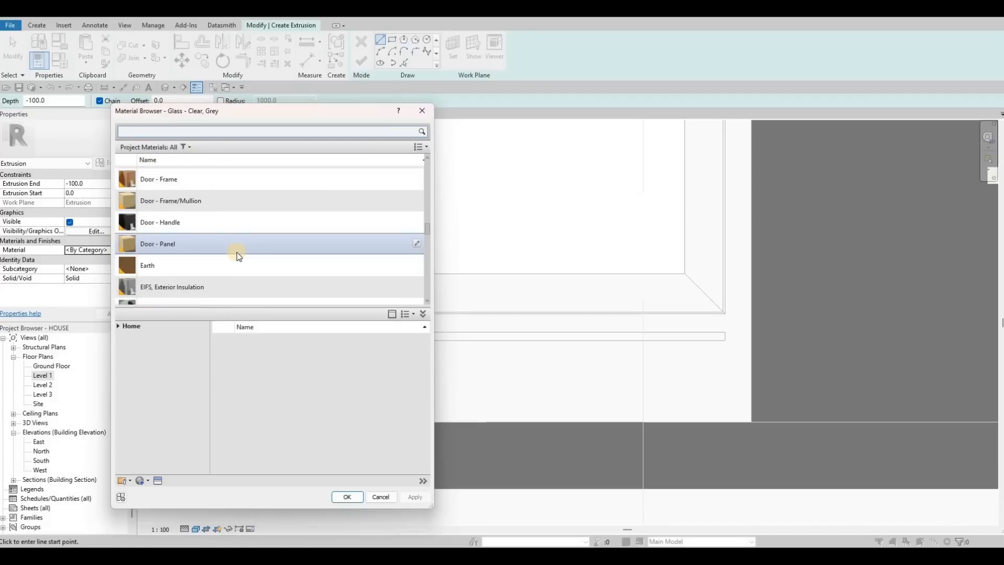
scroll(238, 256, down, 8)
scroll(196, 245, up, 1)
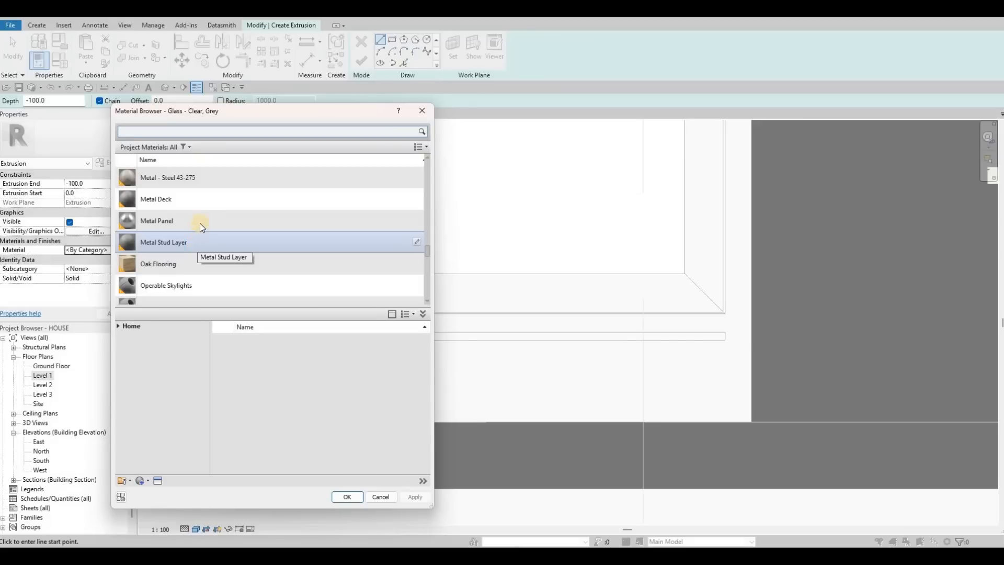
click(200, 223)
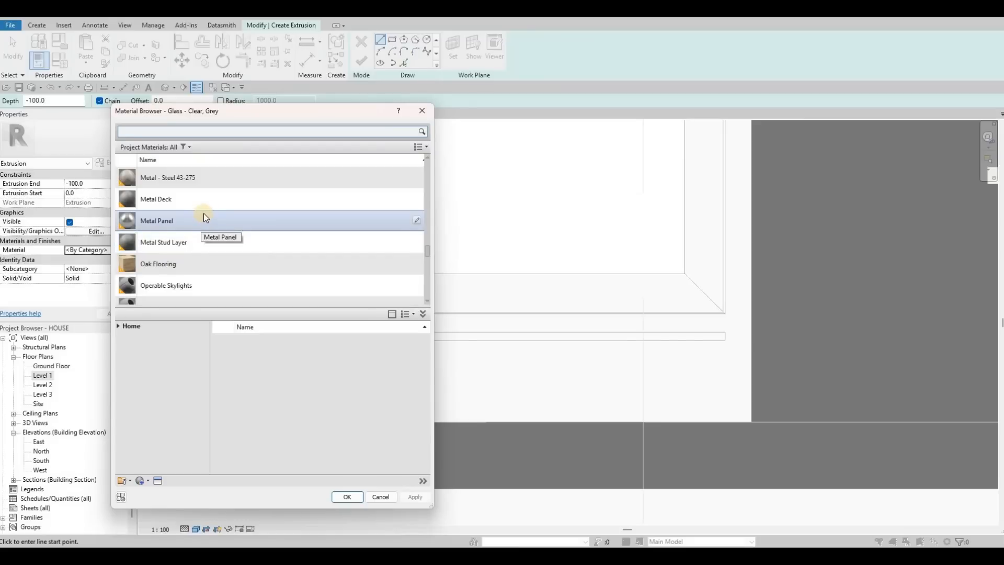
click(220, 200)
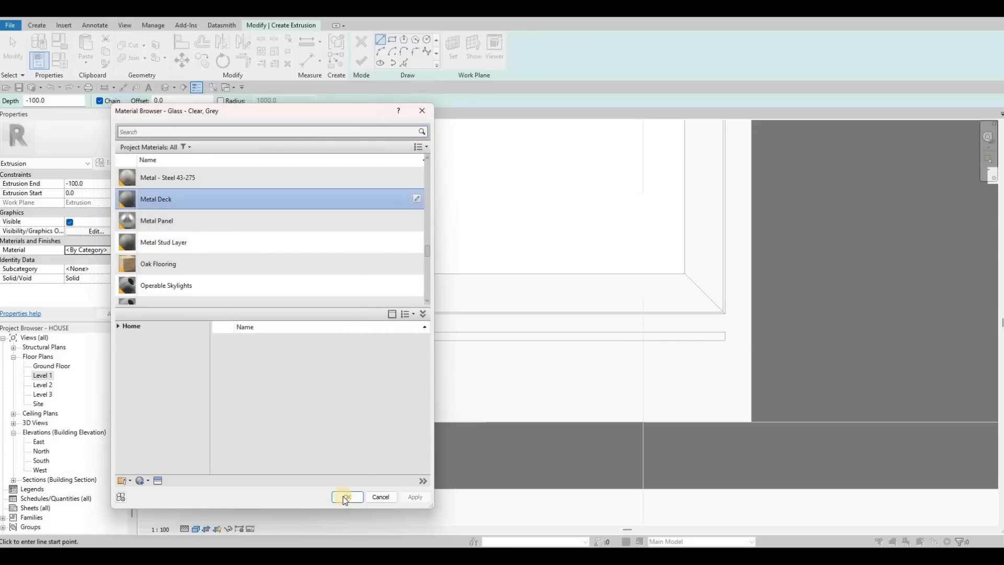
key(Return)
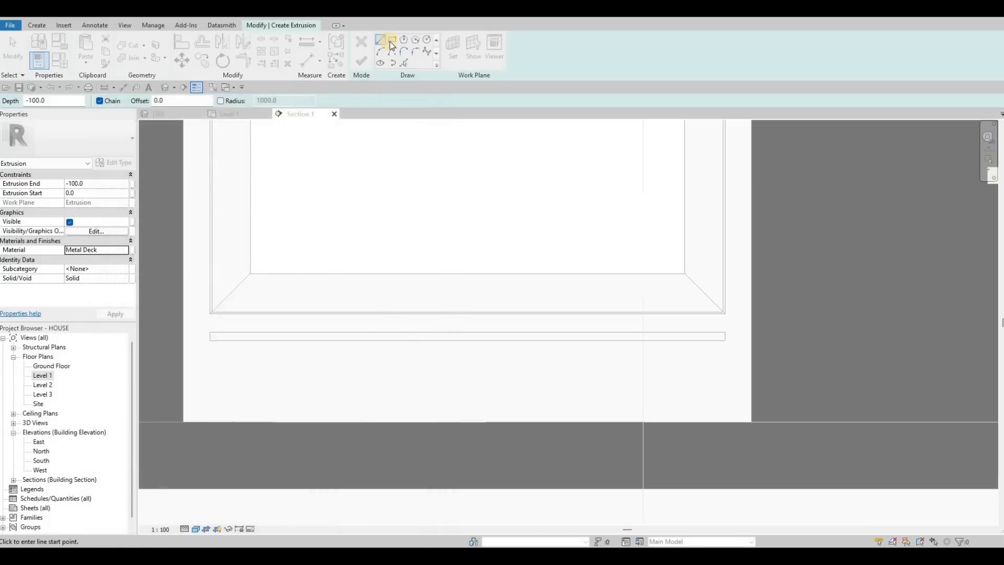
Step: Set the extrusion end to 5 mm and sketch a rectangle about 1540 by 160 mm directly below the recessed strip
click(105, 184)
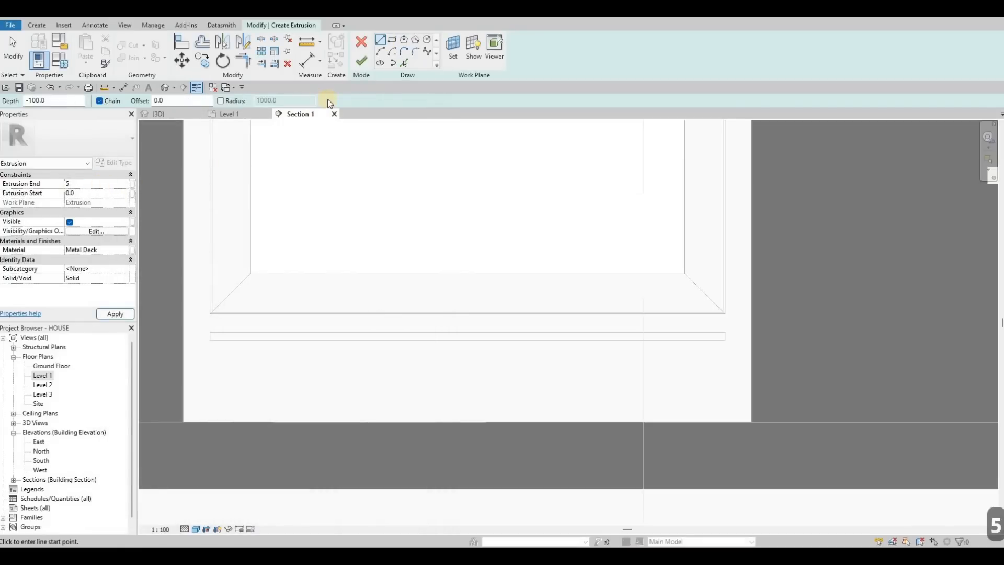
key(Return)
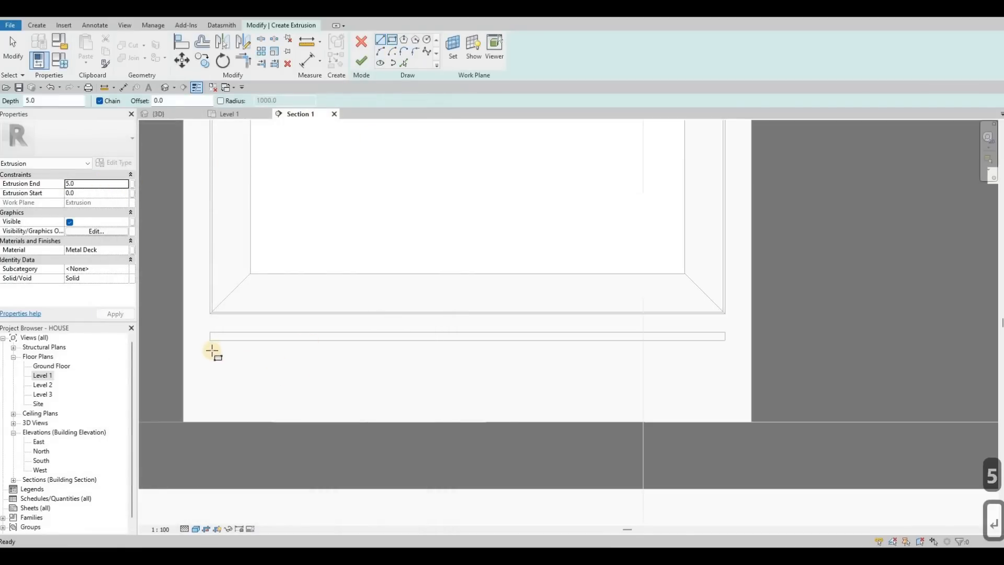
click(211, 341)
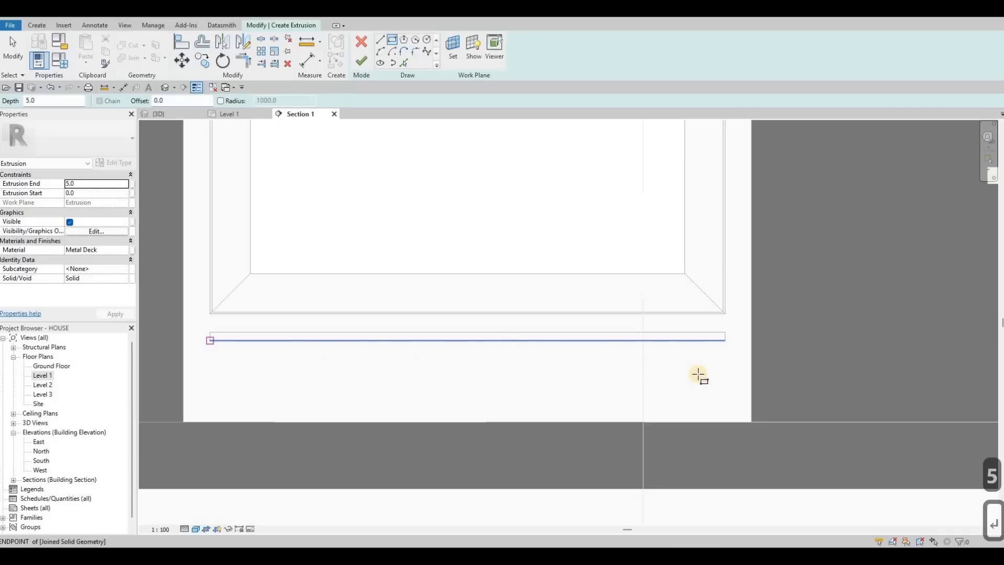
click(724, 395)
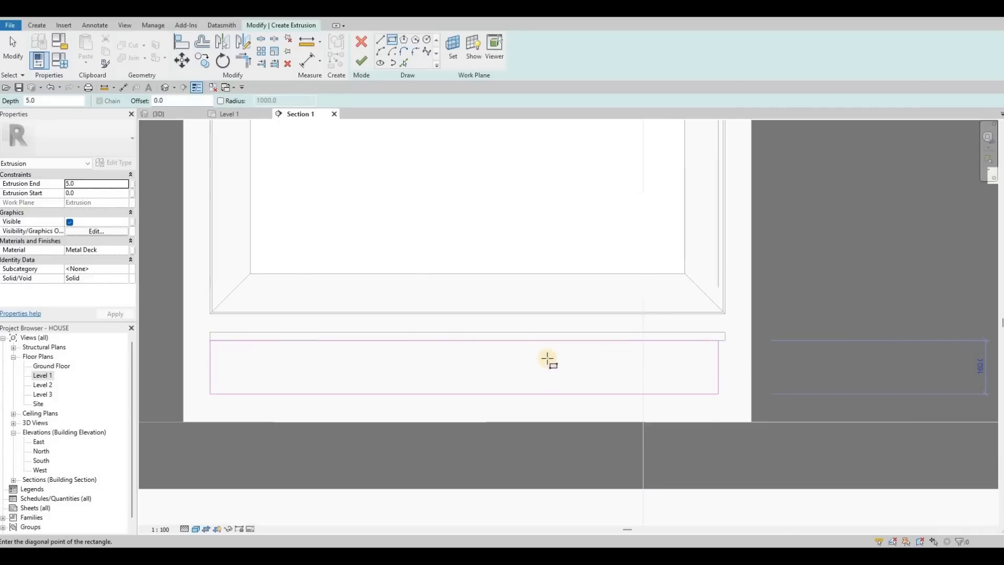
Step: Lower the rectangle's upper edge in small increments to leave a gap below the recessed strip
key(Escape)
key(Escape)
click(516, 343)
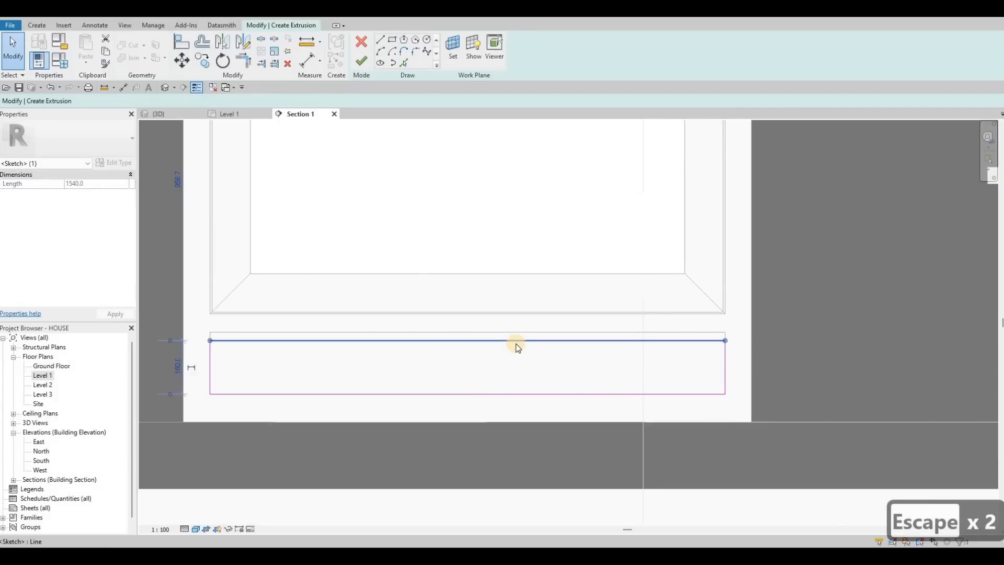
key(Down)
key(Down)
key(Down)
key(Down)
key(Down)
key(Down)
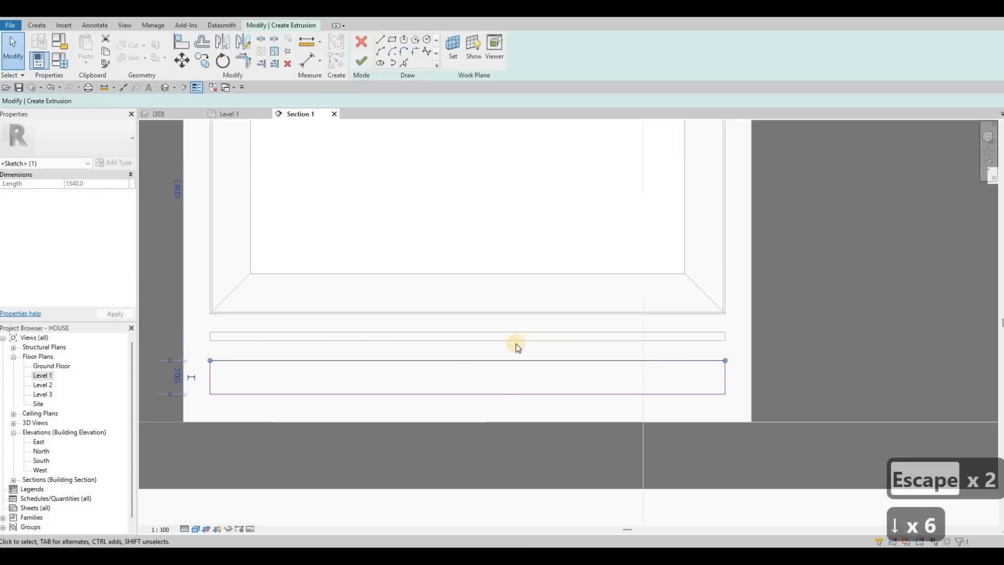
key(Escape)
key(Escape)
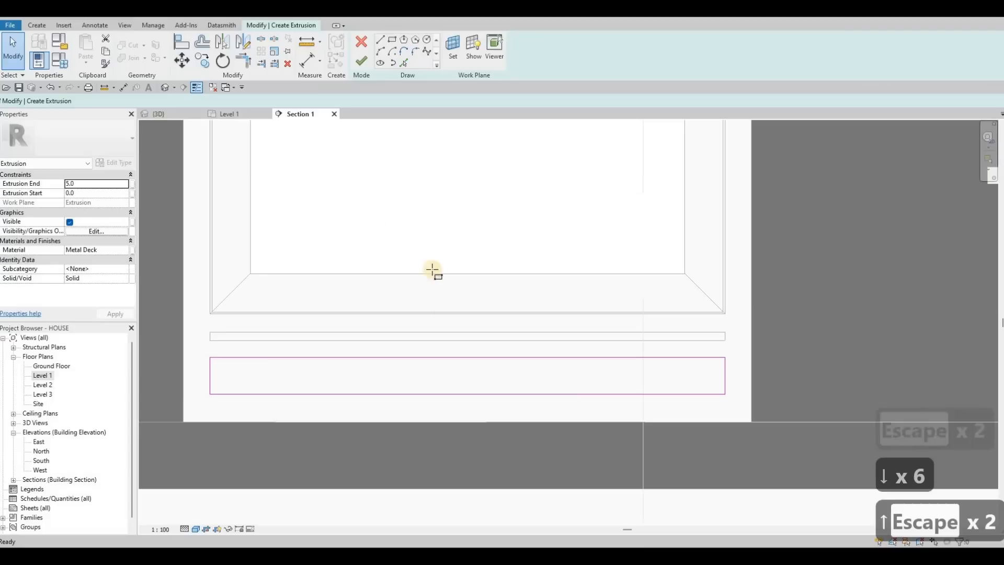
Step: Sketch a narrow slot rectangle about 760 mm long inside the outline, from its upper edge's midpoint to just short of its left end
key(l)
key(i)
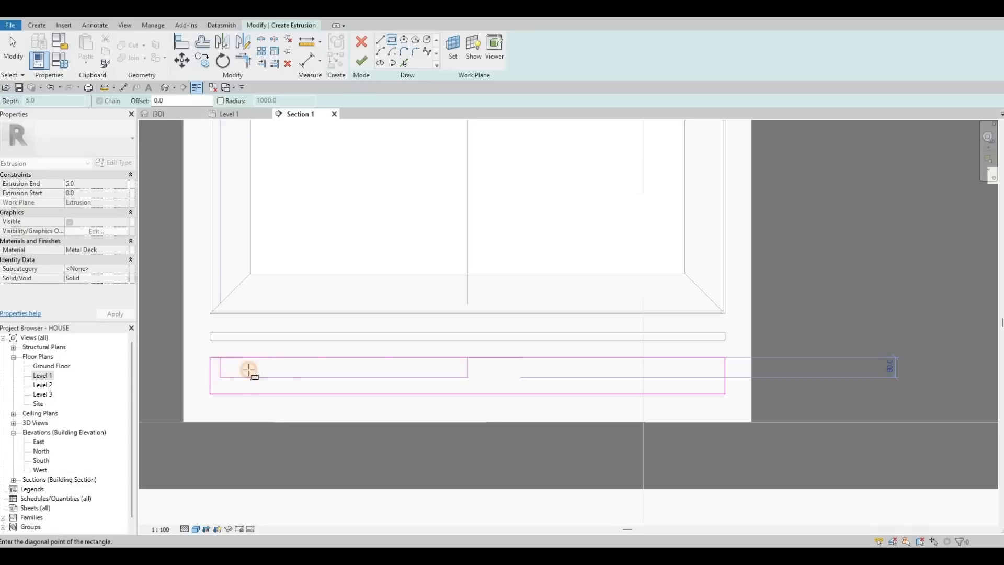
click(213, 371)
key(Escape)
key(Escape)
key(Escape)
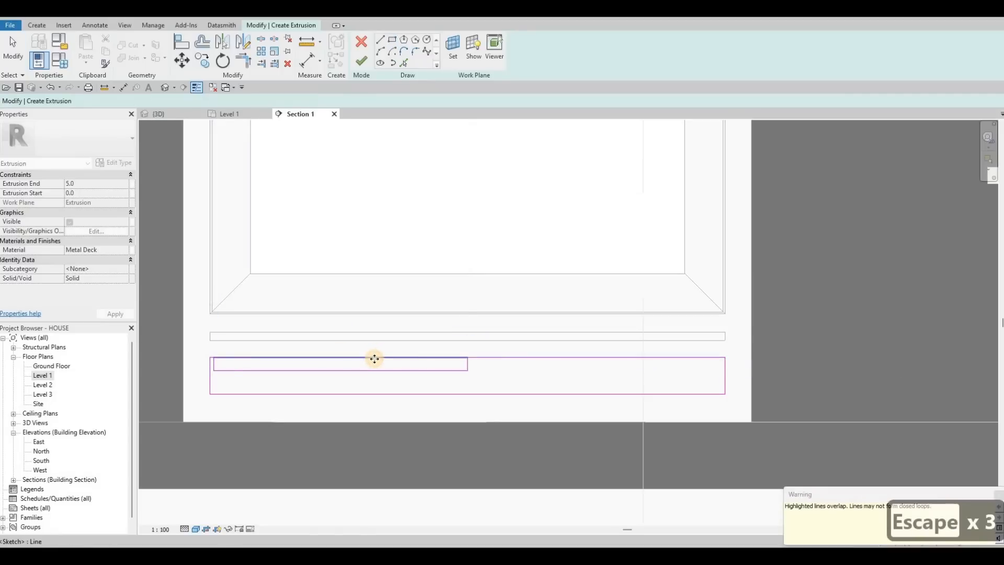
Step: Lower the small rectangle's upper edge in small increments to thin it to a slot about 10 mm high
click(374, 359)
key(Down)
key(Down)
key(Down)
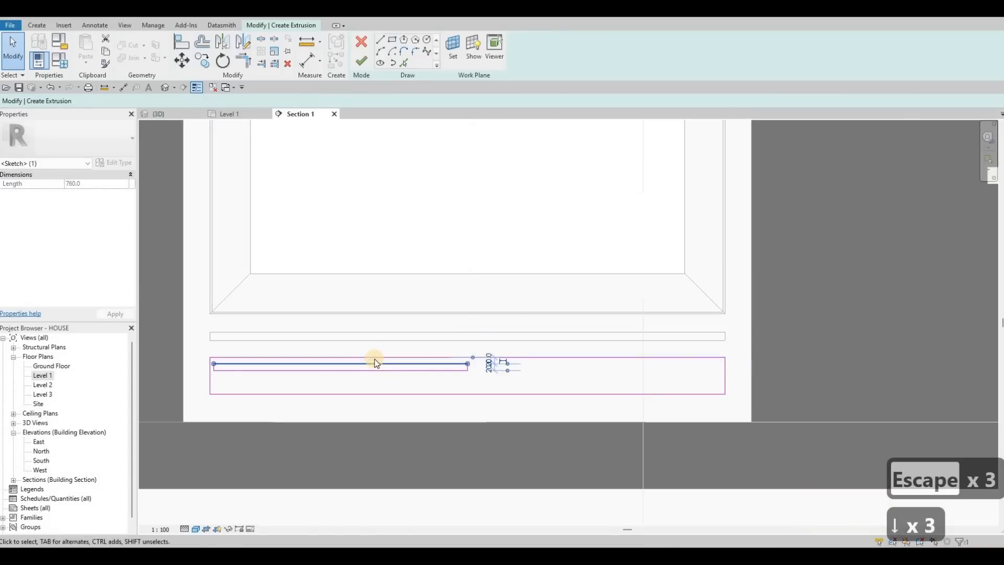
key(Escape)
key(Escape)
Step: Move the whole slot rectangle slightly up, closer to the outline's upper edge
scroll(201, 345, up, 3)
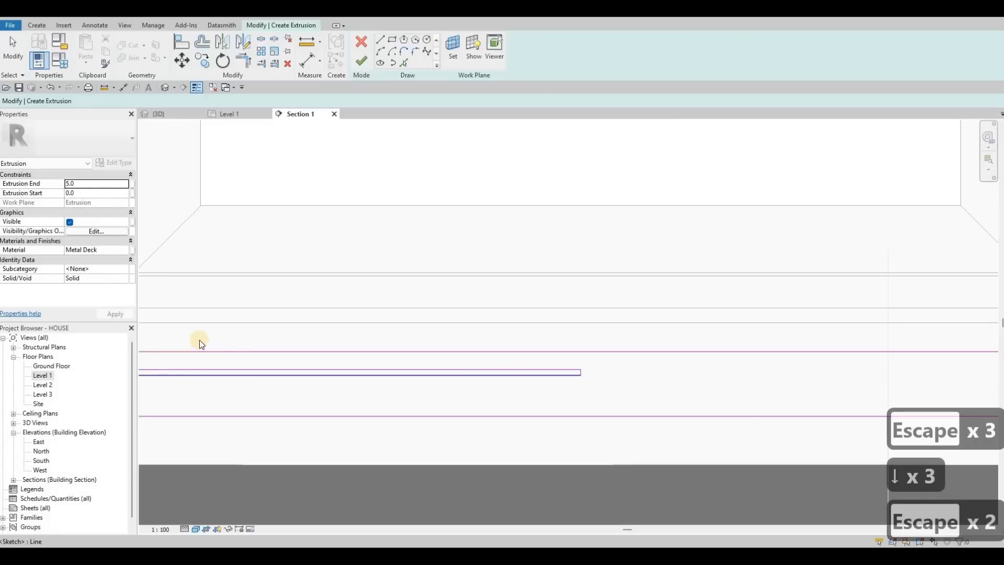
middle_drag(200, 341, 293, 317)
mouse_move(208, 338)
mouse_down()
mouse_move(501, 368)
mouse_move(726, 372)
mouse_up()
key(Caps_Lock)
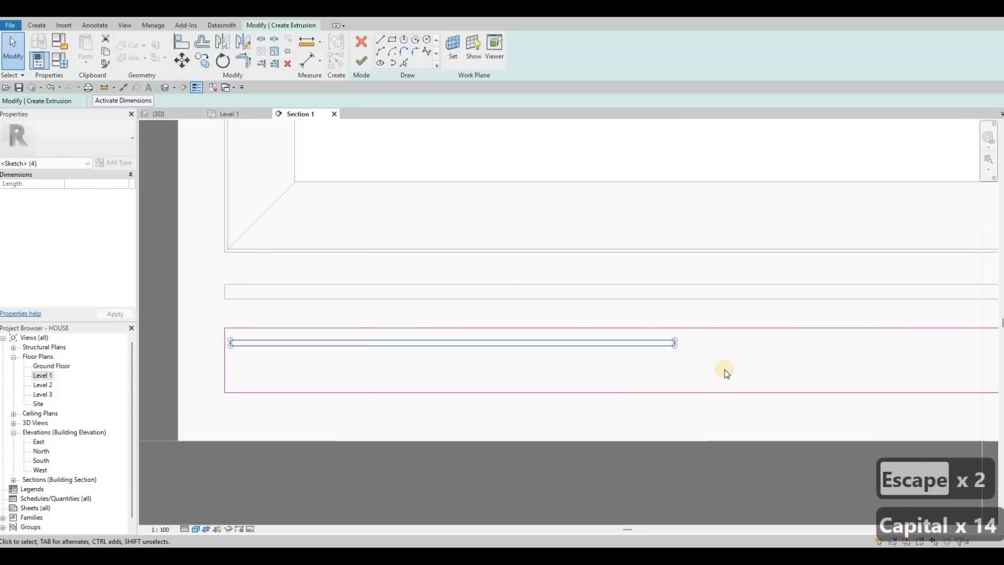
key(Up)
key(Up)
key(Up)
key(Escape)
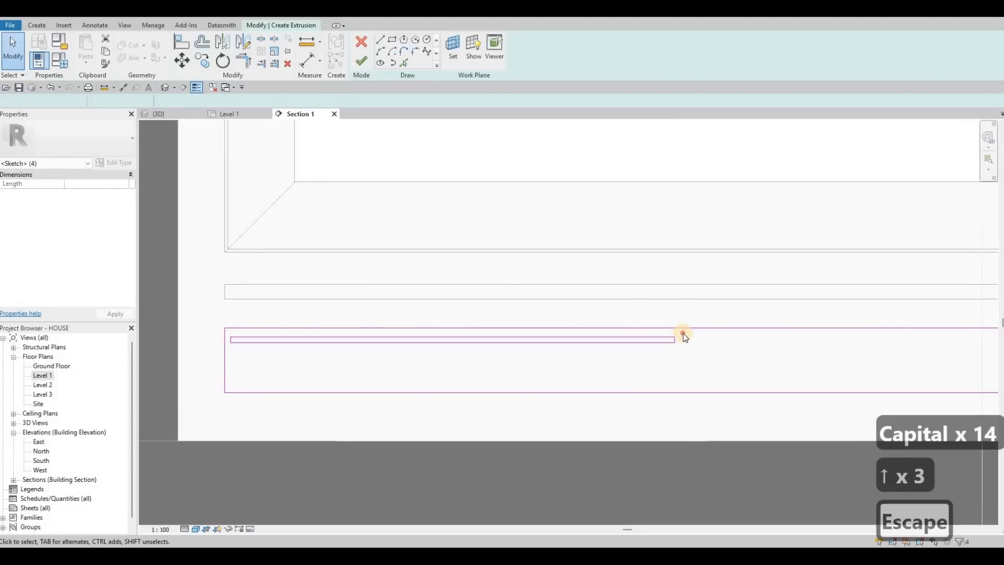
key(Escape)
Step: Shift the slot's right end slightly left to shorten it short of the outline's centre
click(680, 336)
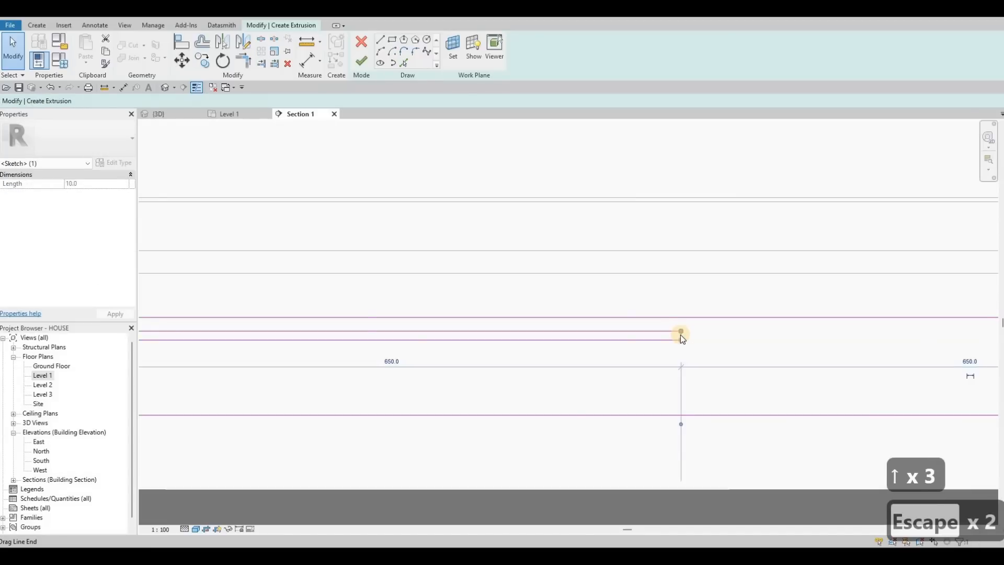
key(Left)
key(Left)
key(Left)
key(Escape)
key(Escape)
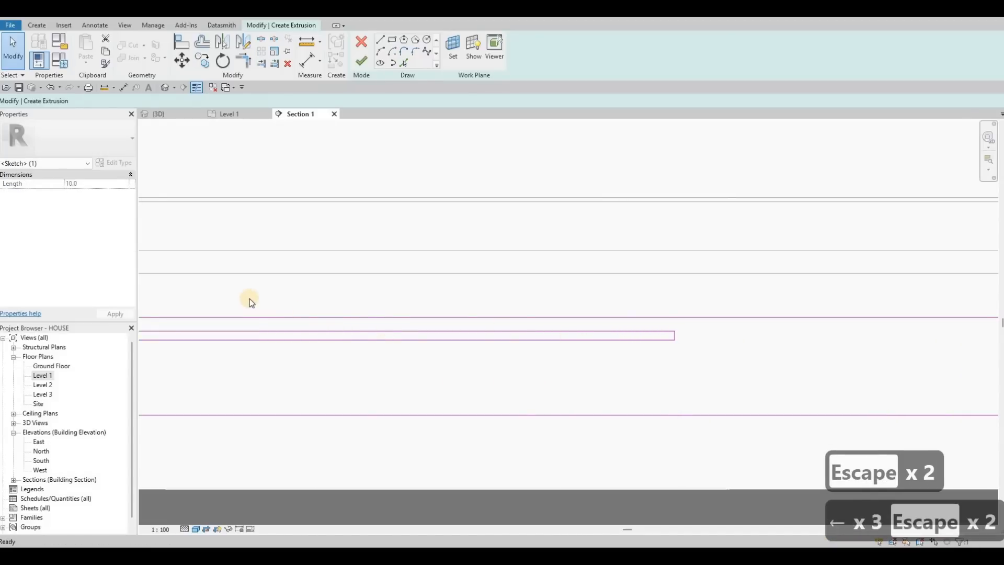
Step: Copy the slot rectangle straight down to form a second slot with a small gap between them
scroll(250, 299, down, 2)
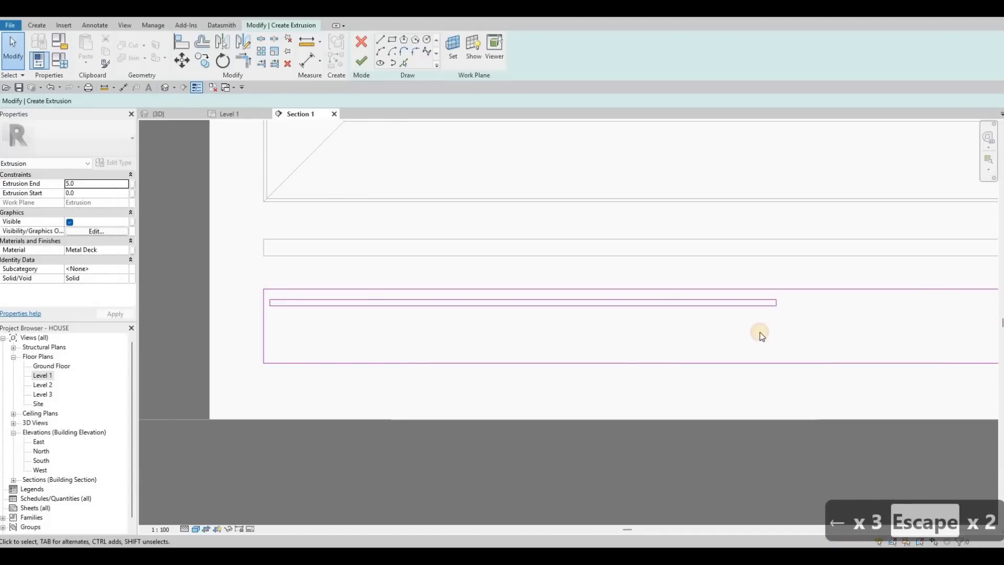
drag(803, 295, 281, 329)
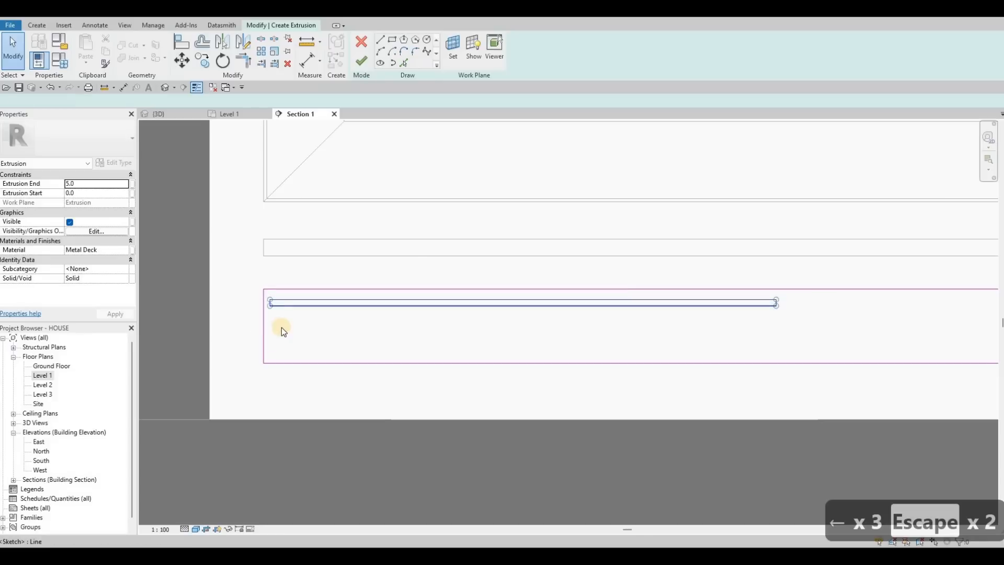
key(c)
key(o)
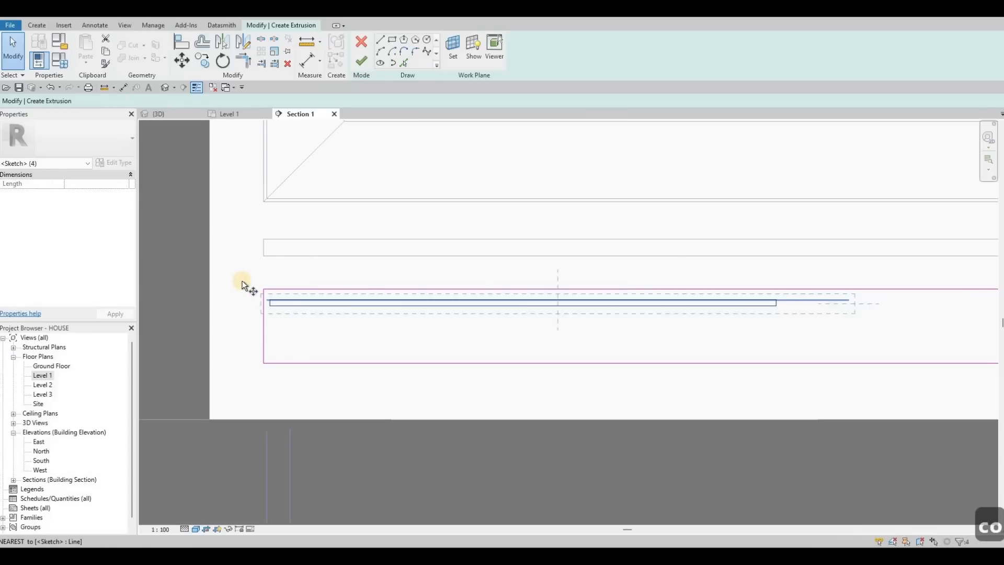
scroll(242, 282, up, 3)
click(243, 277)
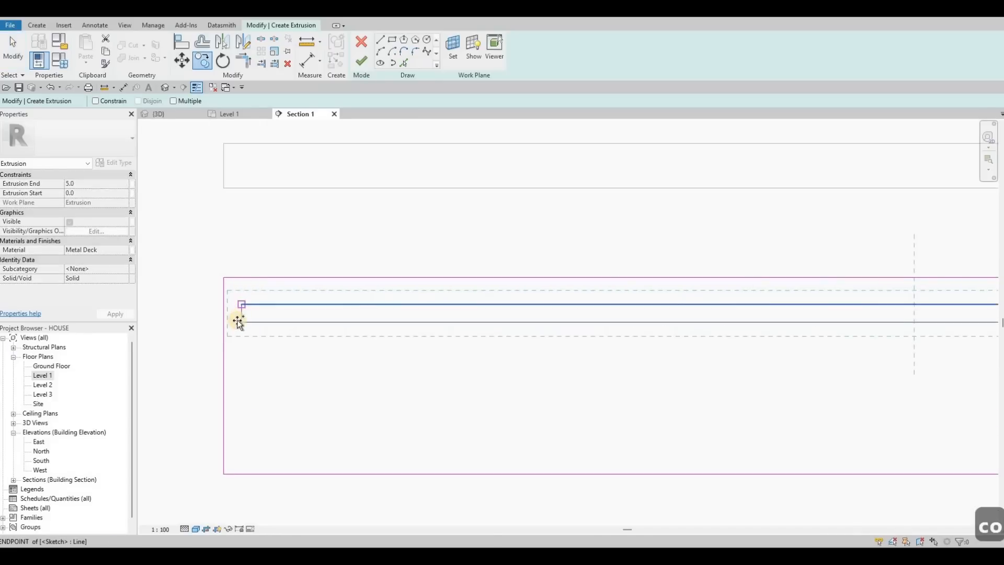
click(240, 368)
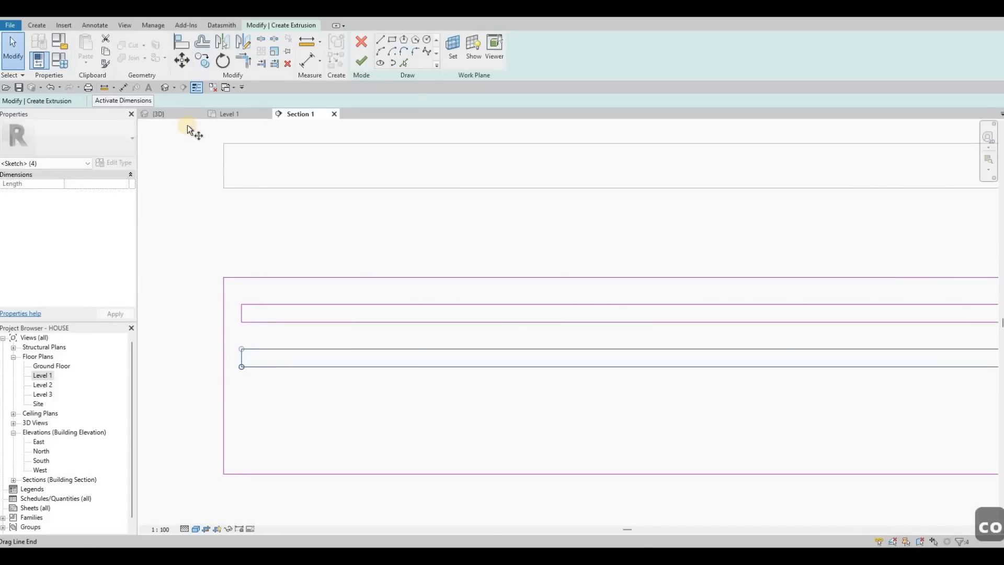
Step: Copy the second slot downward twice at the same spacing to complete a column of four slots
key(c)
key(o)
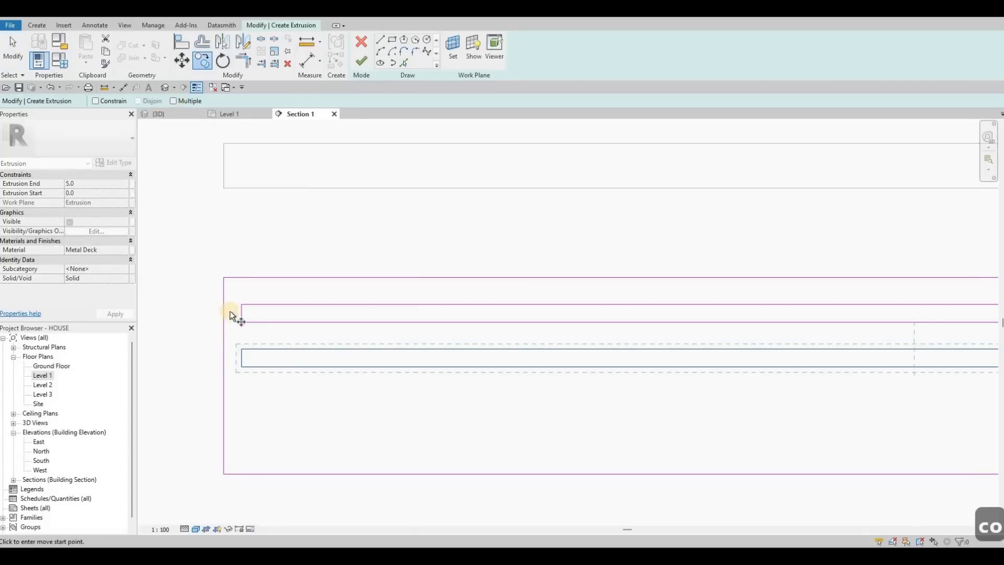
click(239, 368)
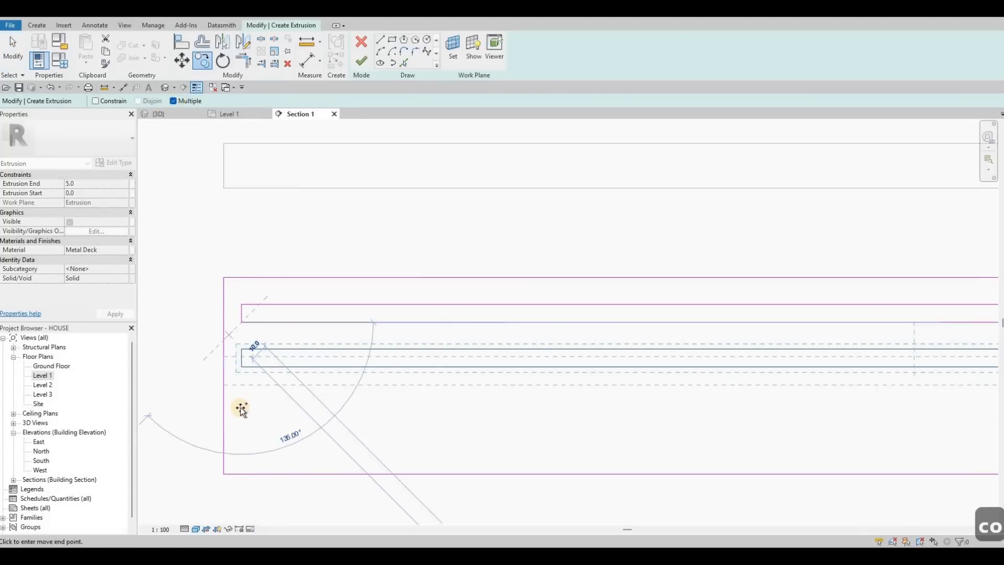
click(309, 438)
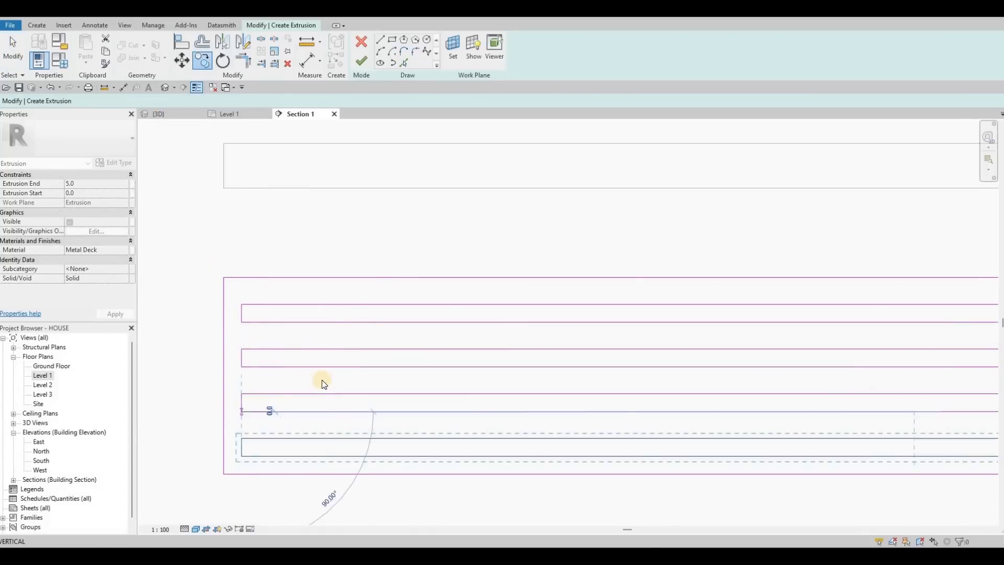
key(Escape)
scroll(330, 386, down, 4)
key(Escape)
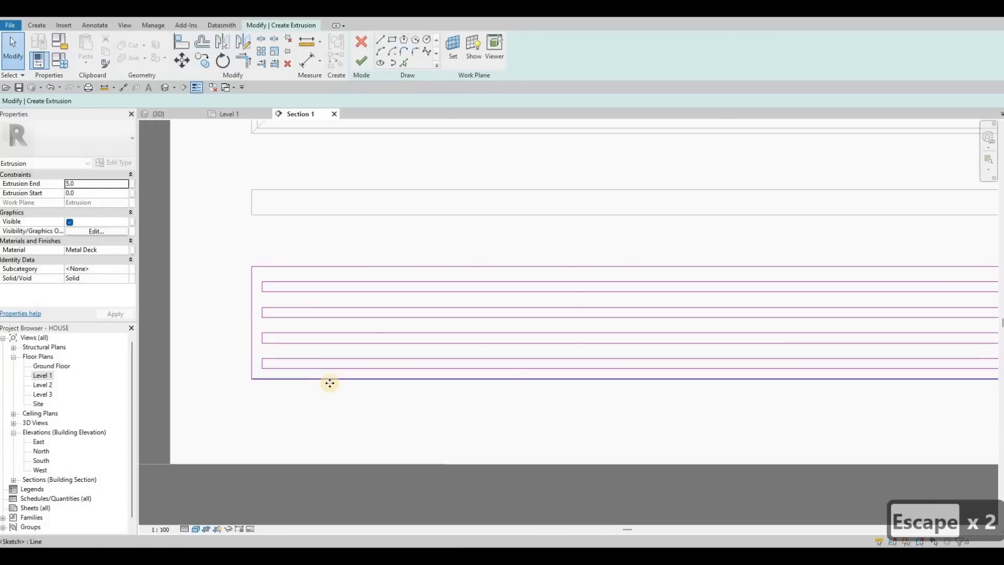
Step: Nudge the panel outline's lower edge down by two increments to widen the margin beneath the lowest slot
click(329, 382)
key(Down)
key(Down)
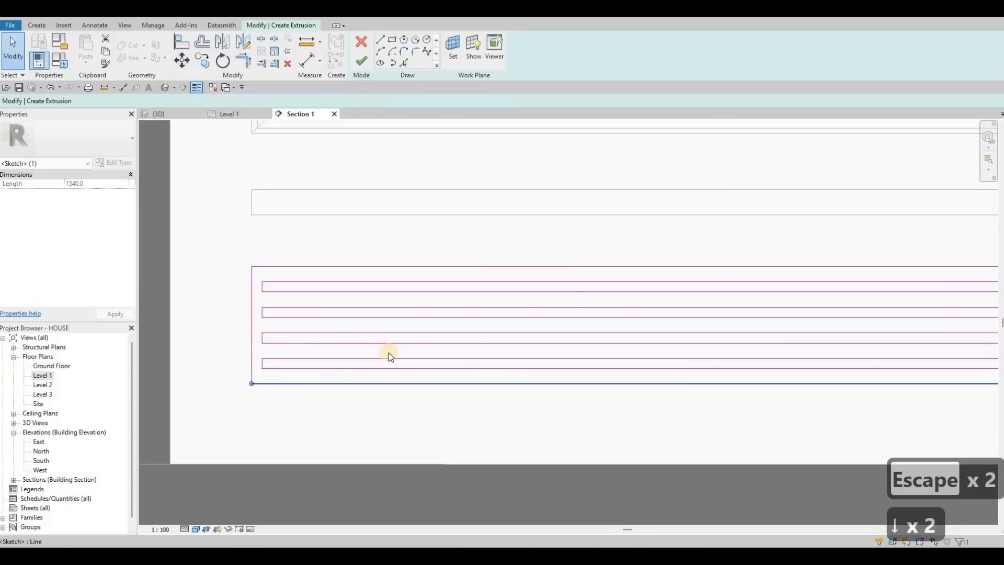
scroll(205, 278, down, 2)
middle_drag(204, 279, 177, 258)
key(Escape)
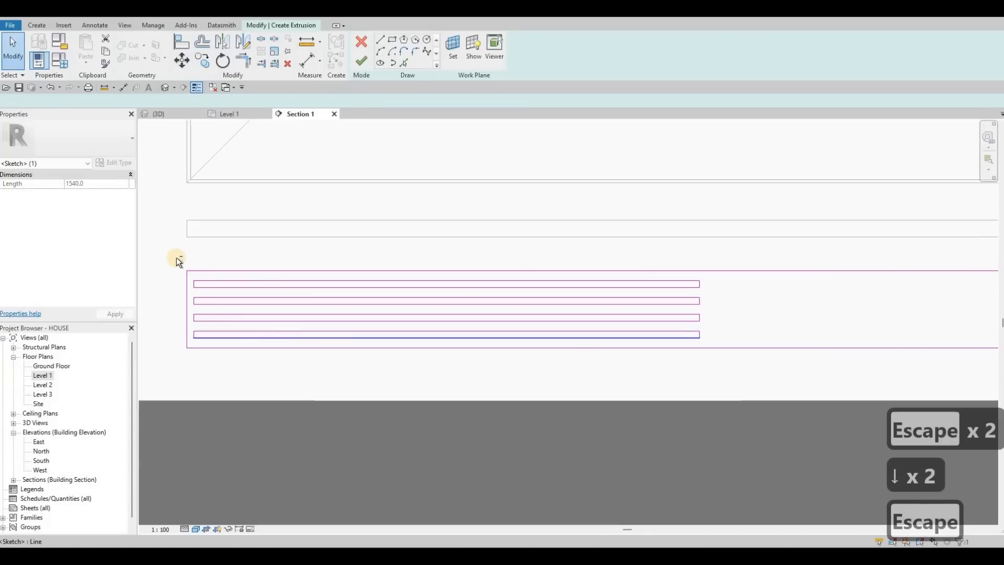
Step: Mirror the four slots about a vertical axis near the panel's centre into its empty half, then finish the extrusion
key(Caps_Lock)
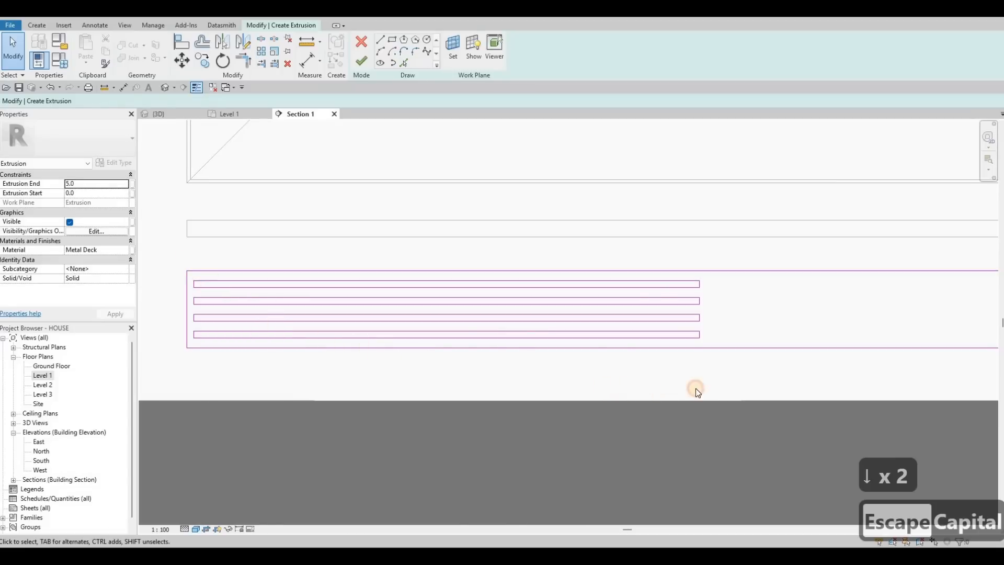
mouse_move(351, 344)
mouse_down()
mouse_move(621, 388)
mouse_move(707, 388)
mouse_up()
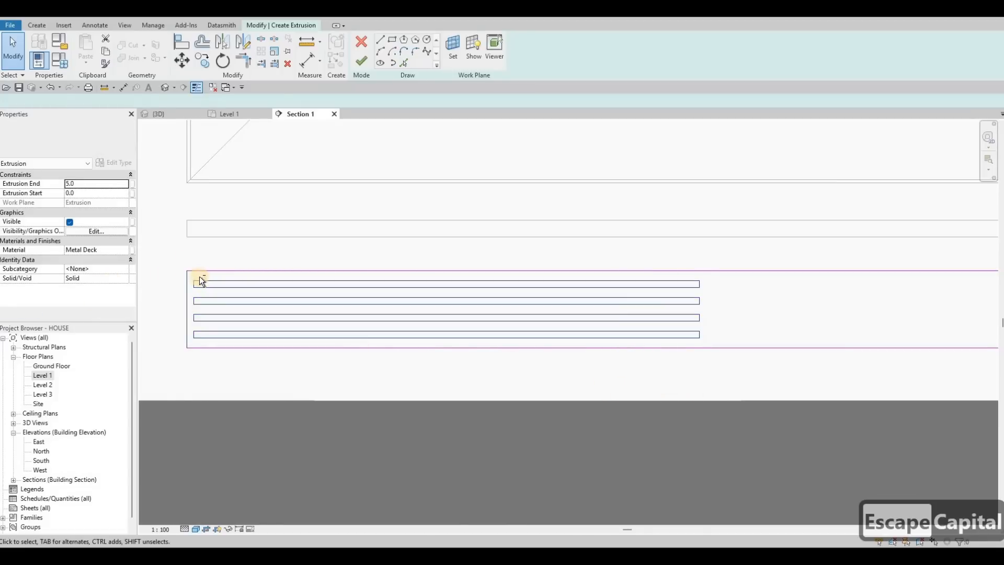
scroll(201, 274, up, 2)
shift+click(198, 275)
scroll(557, 302, down, 2)
mouse_move(557, 301)
middle_down()
mouse_move(417, 303)
mouse_move(242, 281)
middle_up()
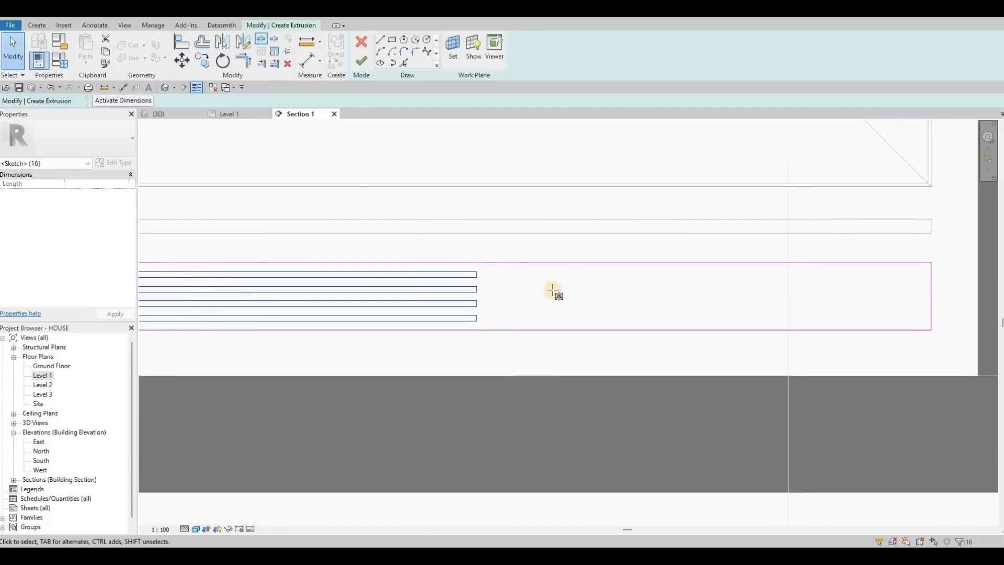
click(485, 273)
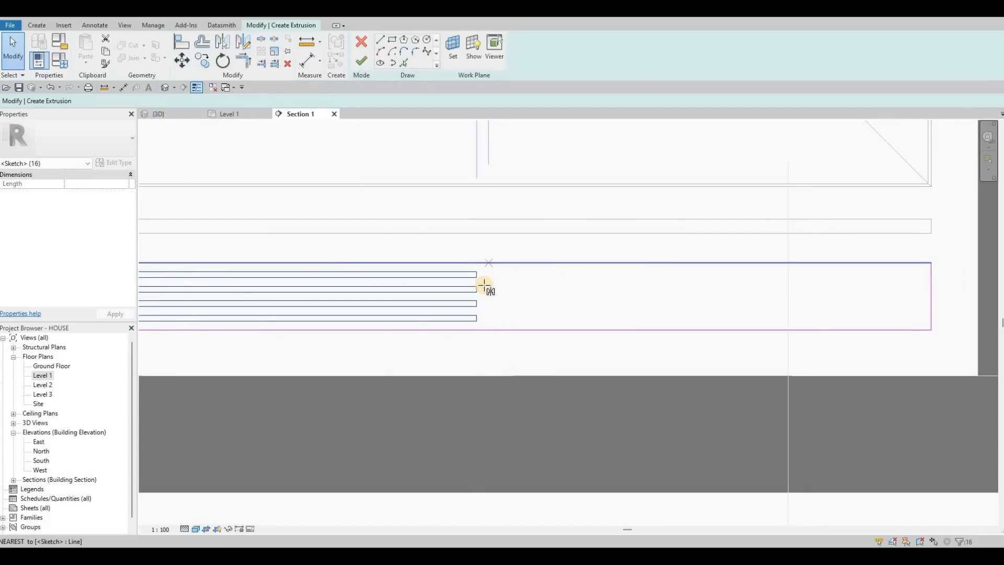
click(355, 127)
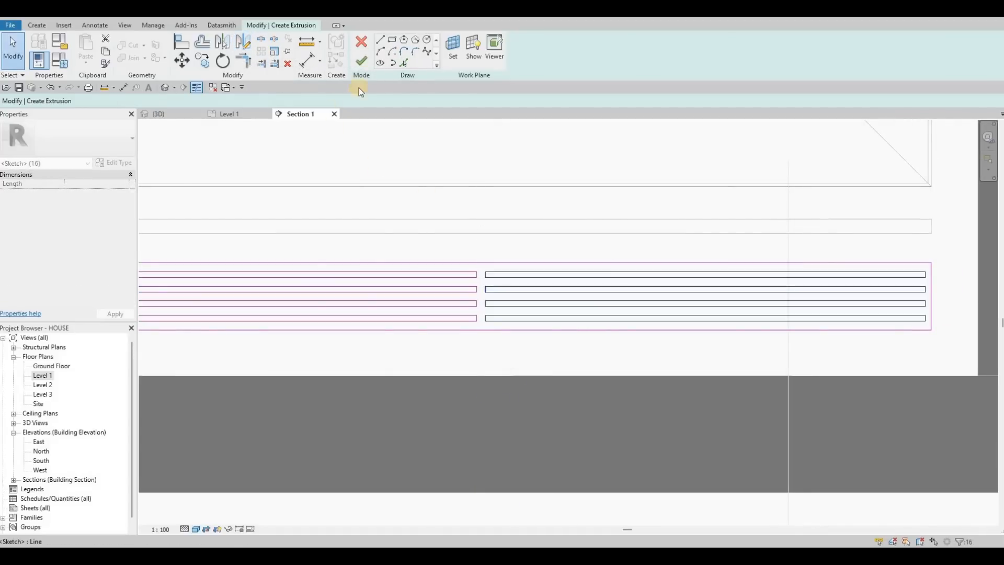
key(Escape)
key(Escape)
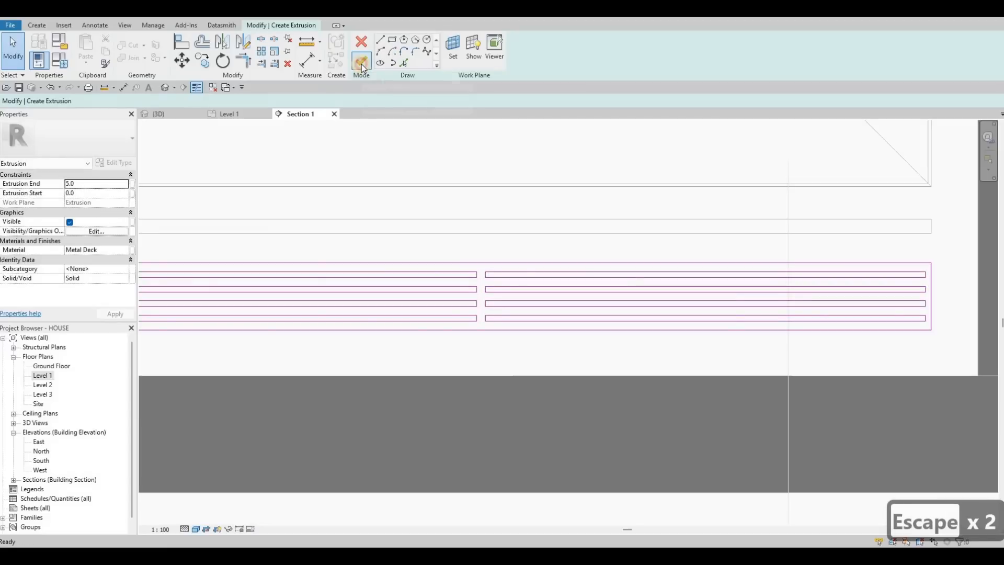
click(357, 68)
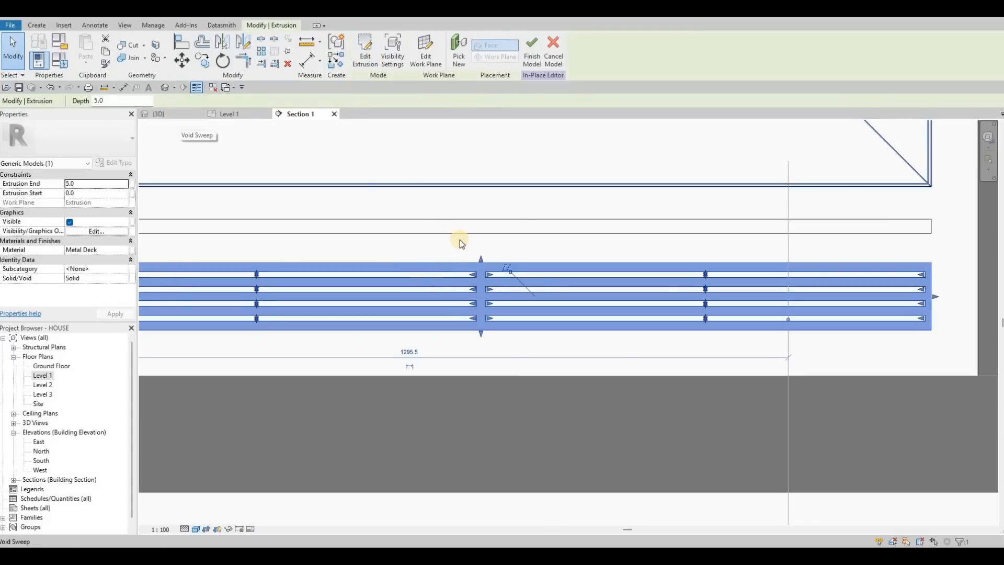
Step: Examine the slotted metal vent panel and the whole wall feature in the 3D view
key(ctrl+Tab)
key(Escape)
key(Escape)
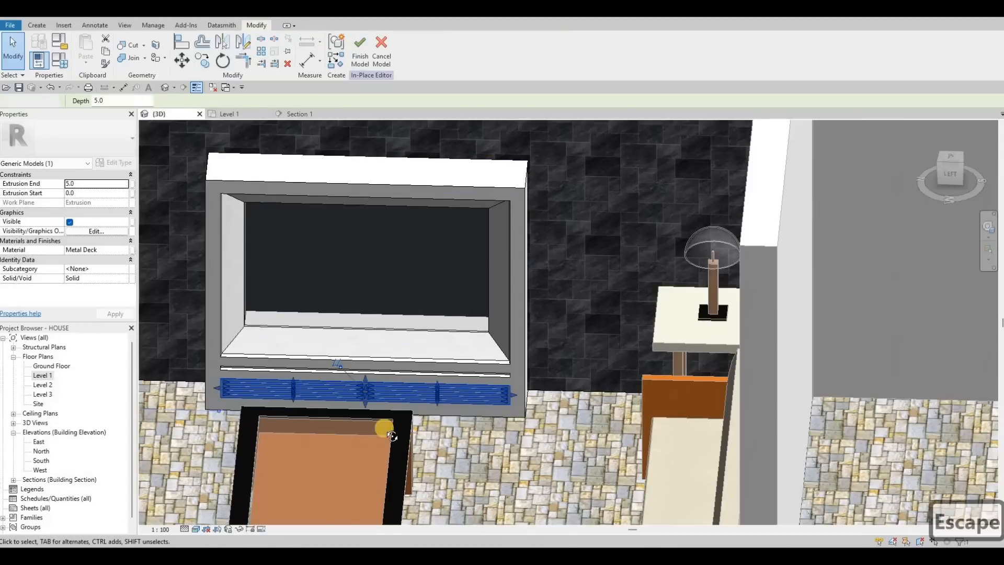
shift+middle_drag(361, 397, 305, 390)
scroll(323, 389, up, 8)
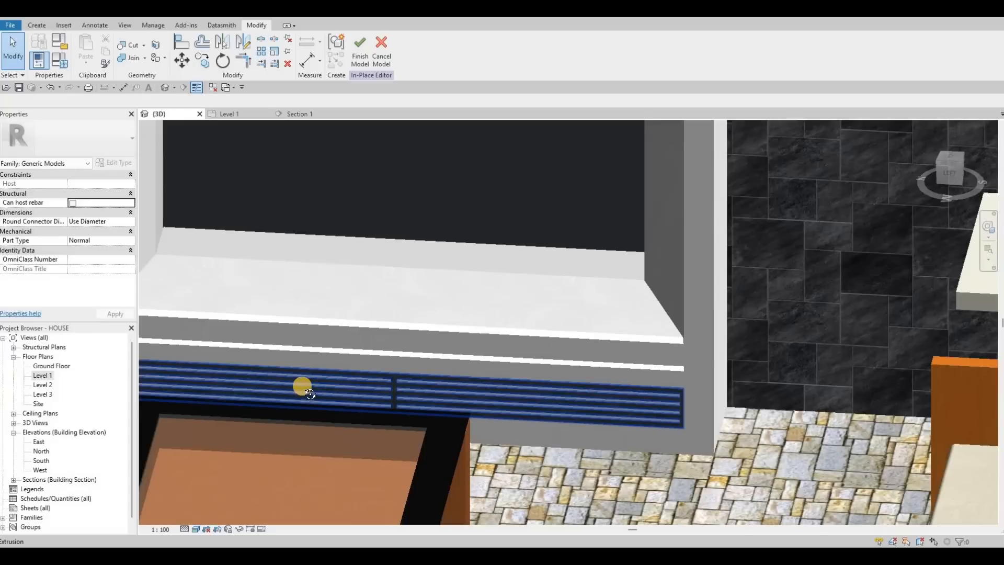
scroll(478, 364, up, 5)
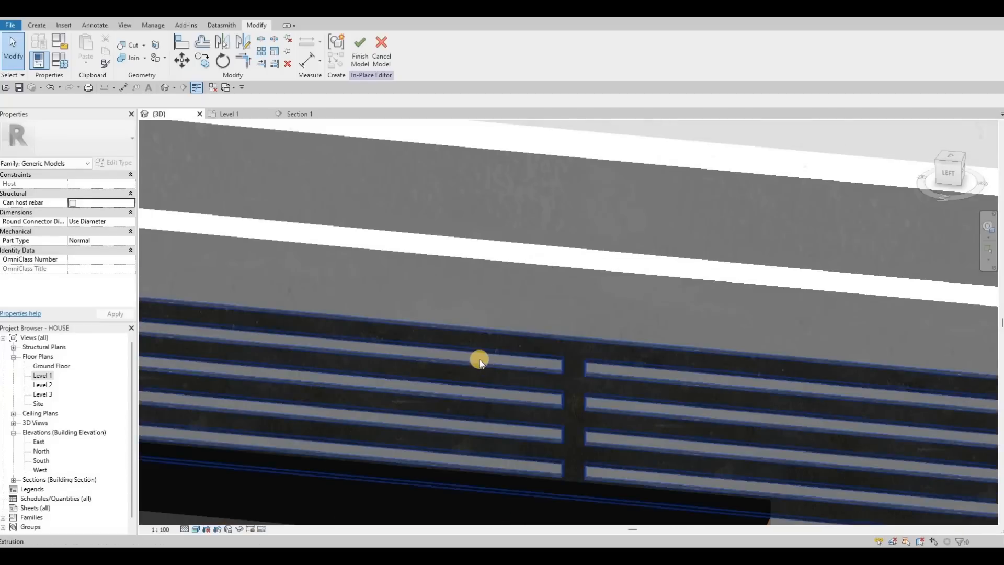
key(Escape)
scroll(422, 362, down, 6)
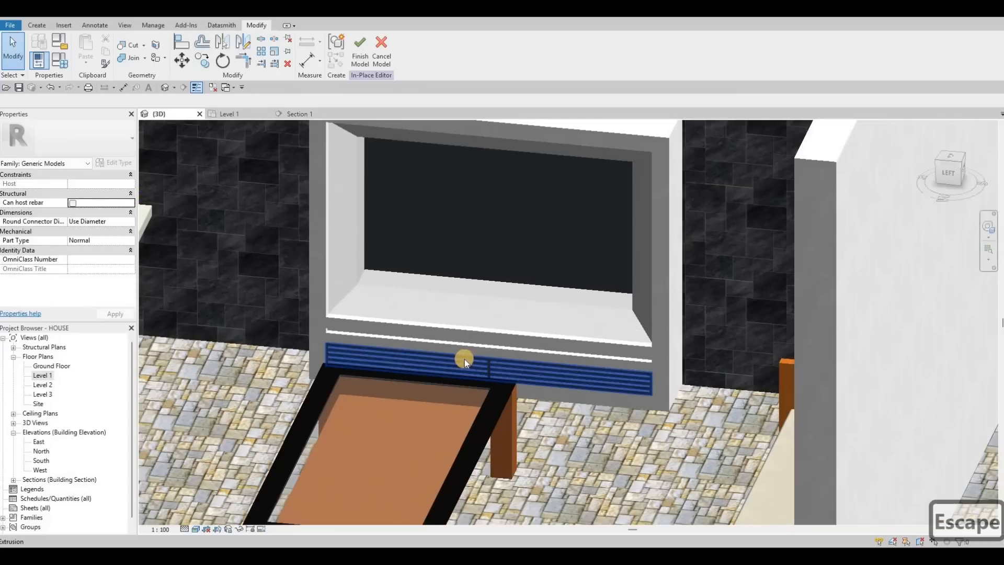
shift+middle_drag(464, 360, 526, 395)
scroll(522, 358, down, 3)
shift+middle_drag(523, 359, 493, 292)
scroll(507, 311, down, 2)
scroll(497, 341, down, 2)
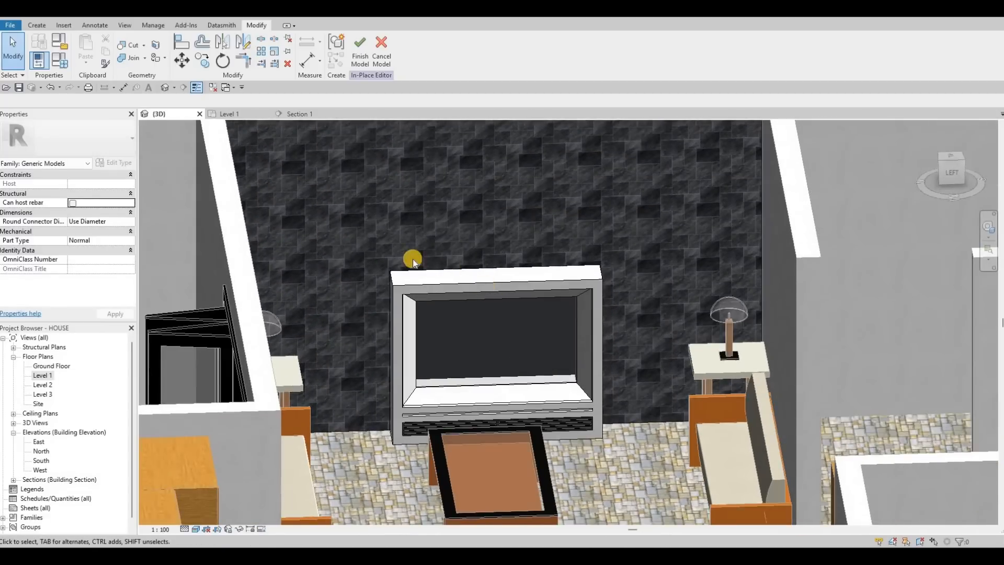
shift+middle_drag(413, 259, 427, 269)
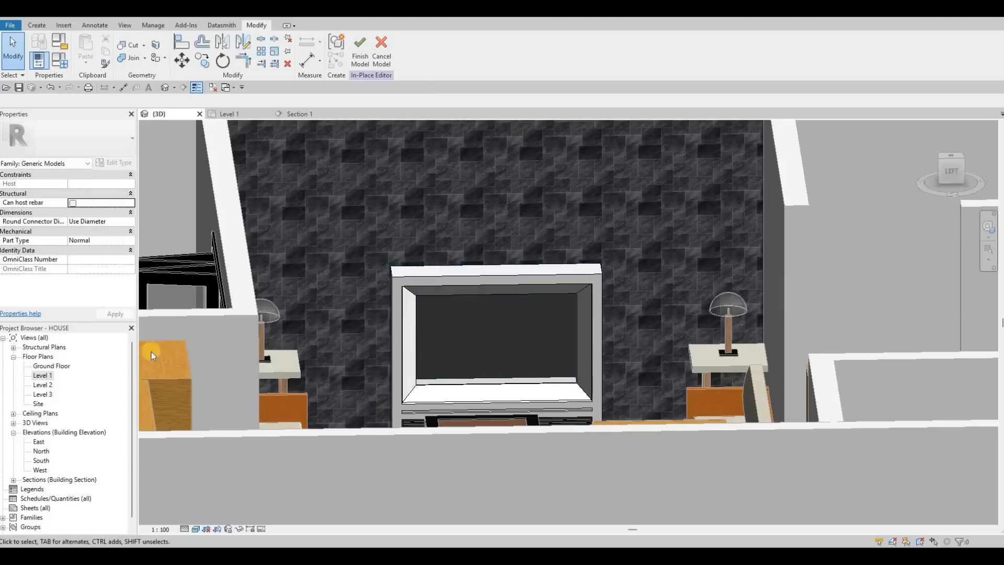
Step: Start a new extrusion in Section 1, picking the slate wall panel as its work plane
click(297, 114)
scroll(512, 261, down, 7)
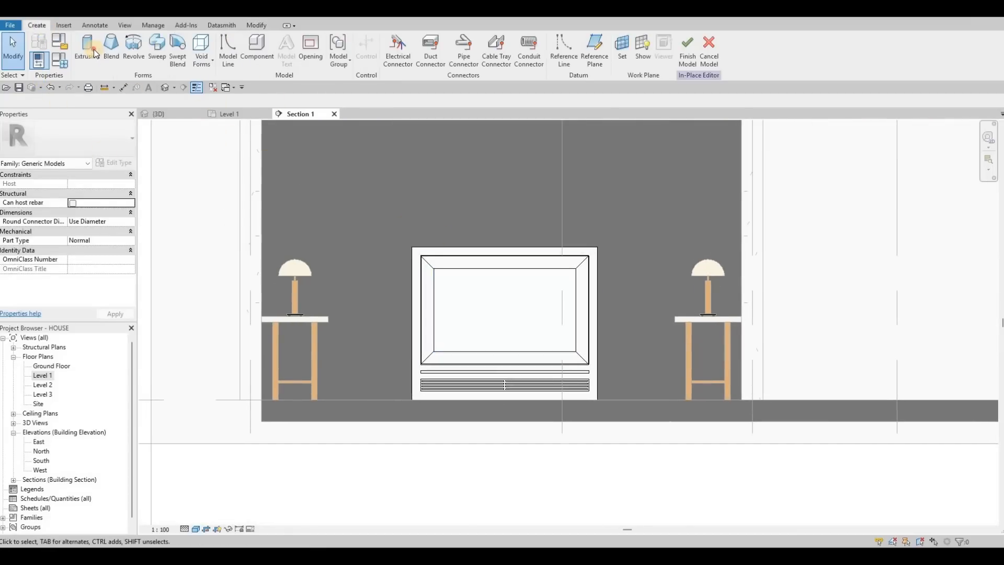
click(91, 50)
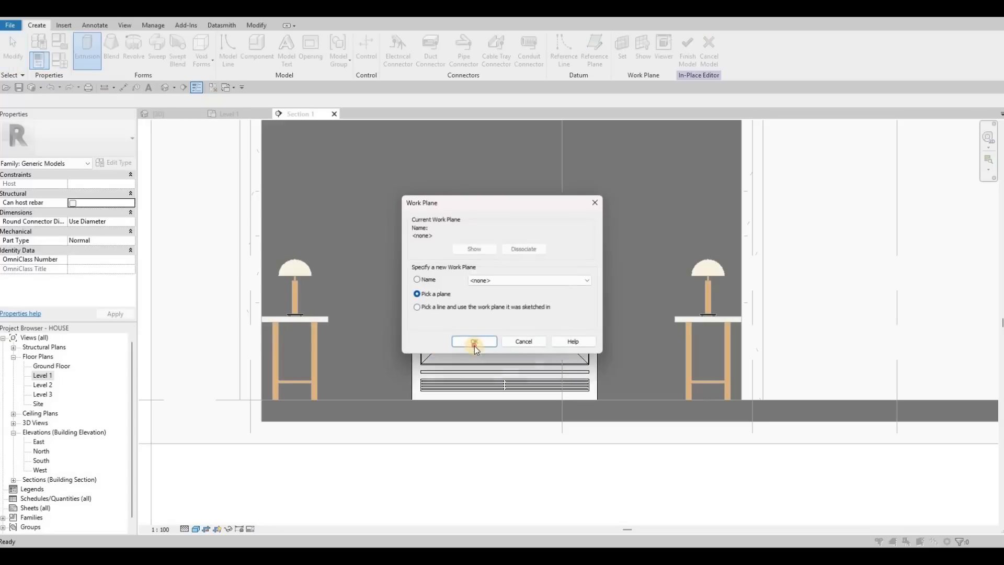
click(474, 342)
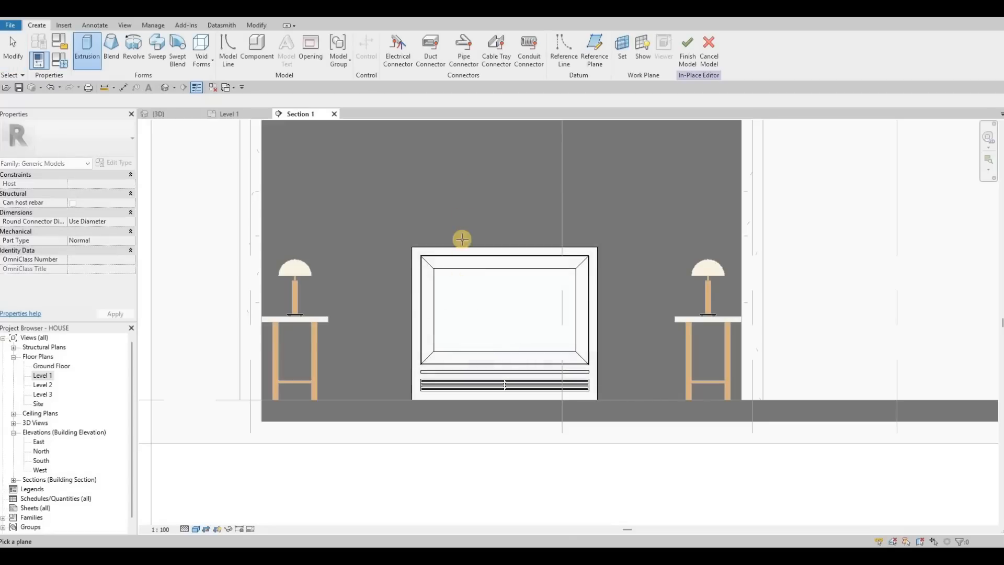
scroll(457, 212, down, 1)
middle_drag(462, 124, 453, 211)
click(448, 215)
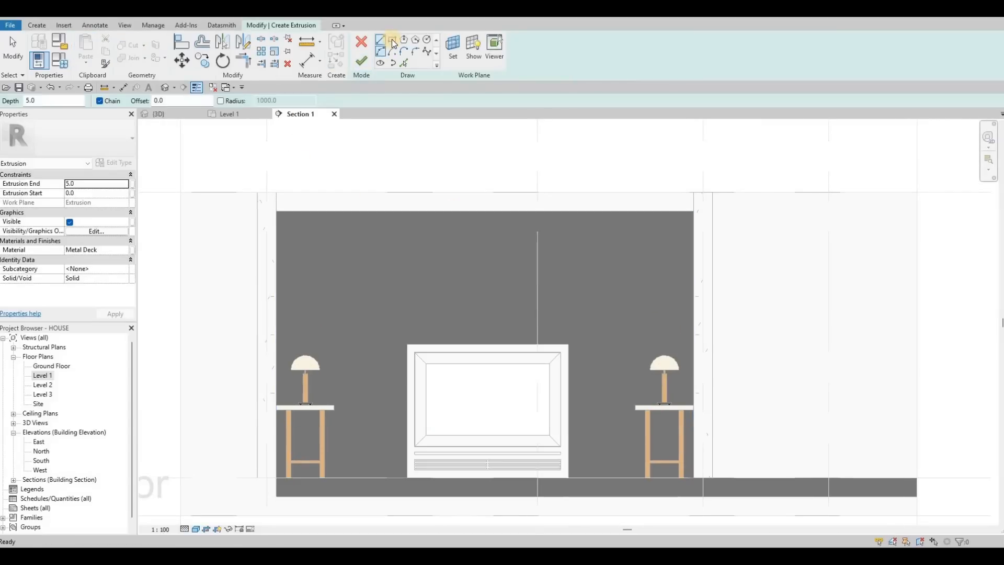
Step: Duplicate the Metal Deck material and assign the copy to the new extrusion
click(127, 250)
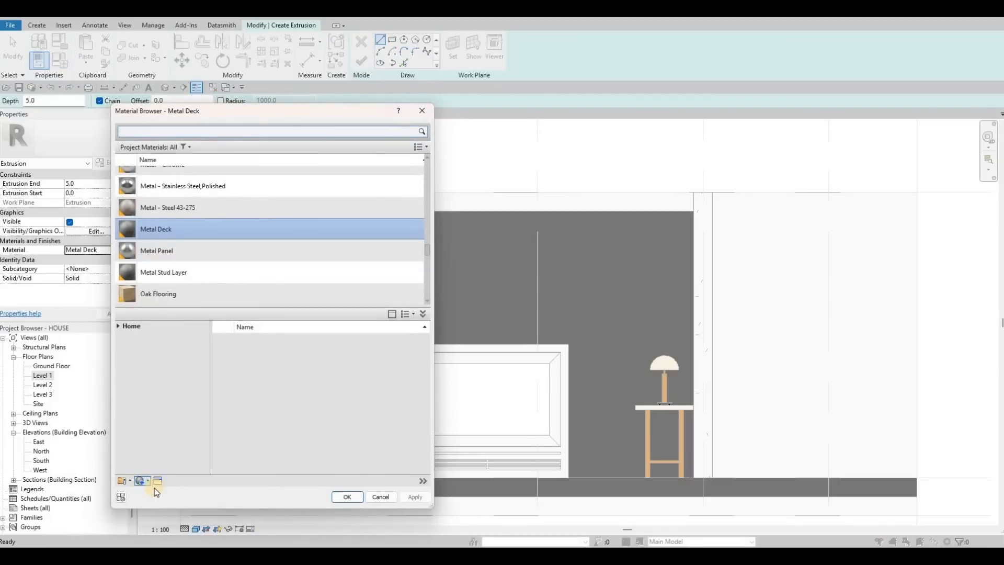
click(157, 499)
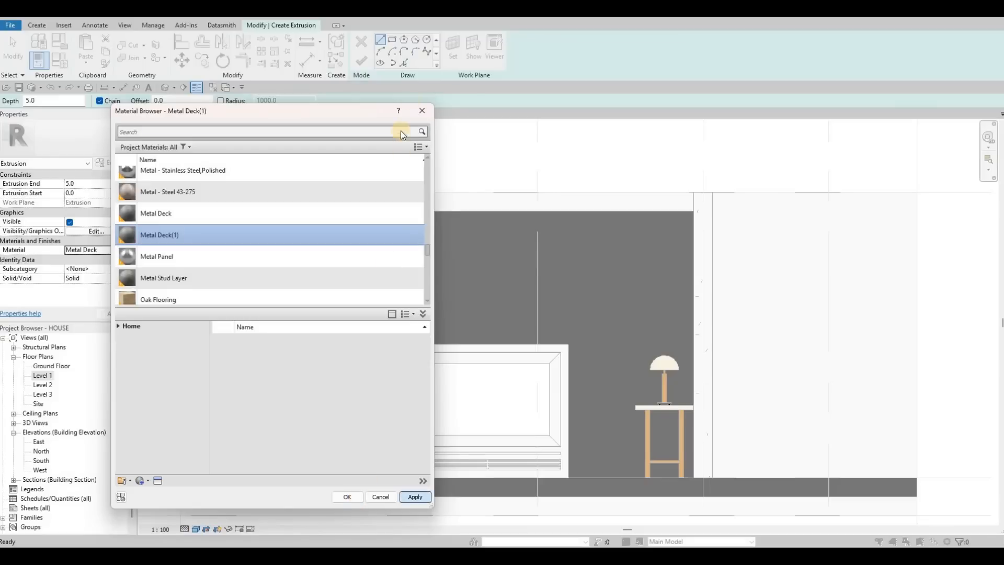
key(Return)
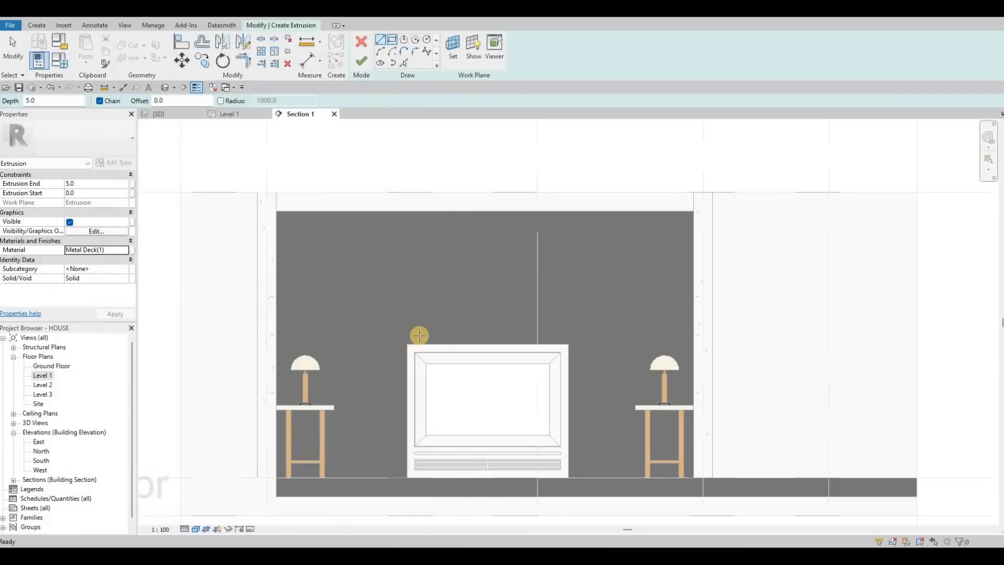
Step: Sketch a thin rectangle resting on the frame's upper edge and spanning its full width
scroll(400, 346, up, 4)
click(431, 336)
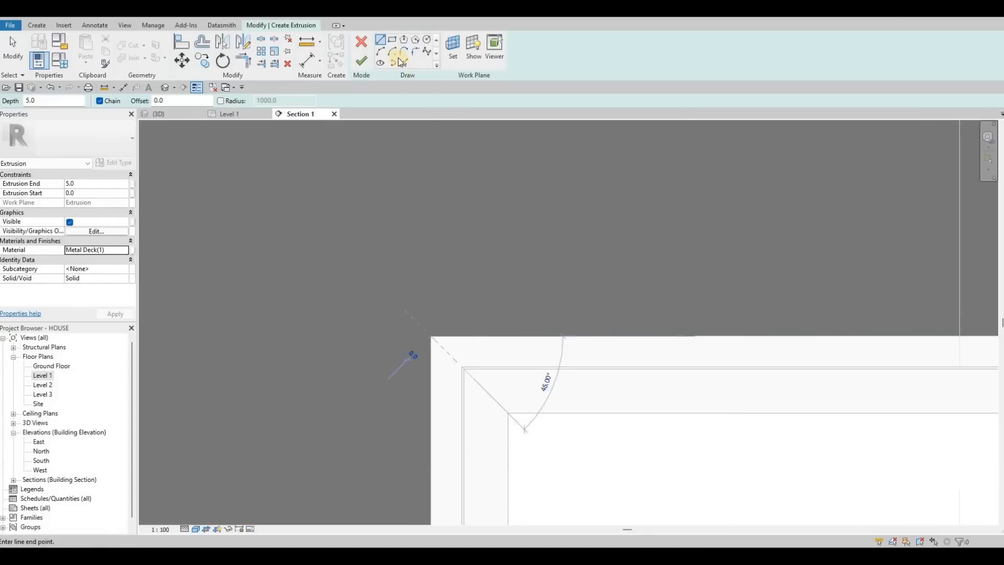
click(393, 41)
key(Escape)
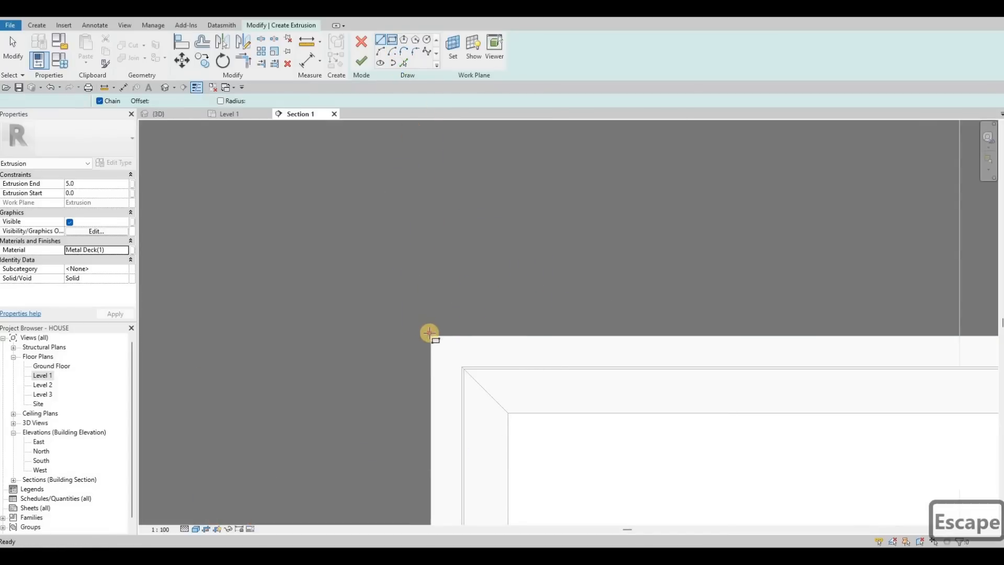
click(580, 321)
scroll(688, 314, down, 3)
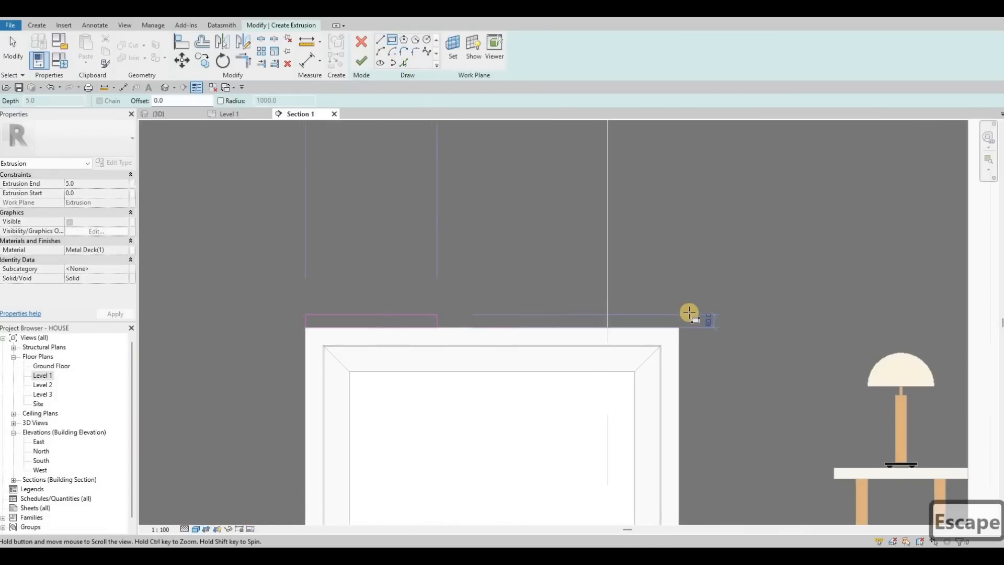
scroll(686, 313, up, 1)
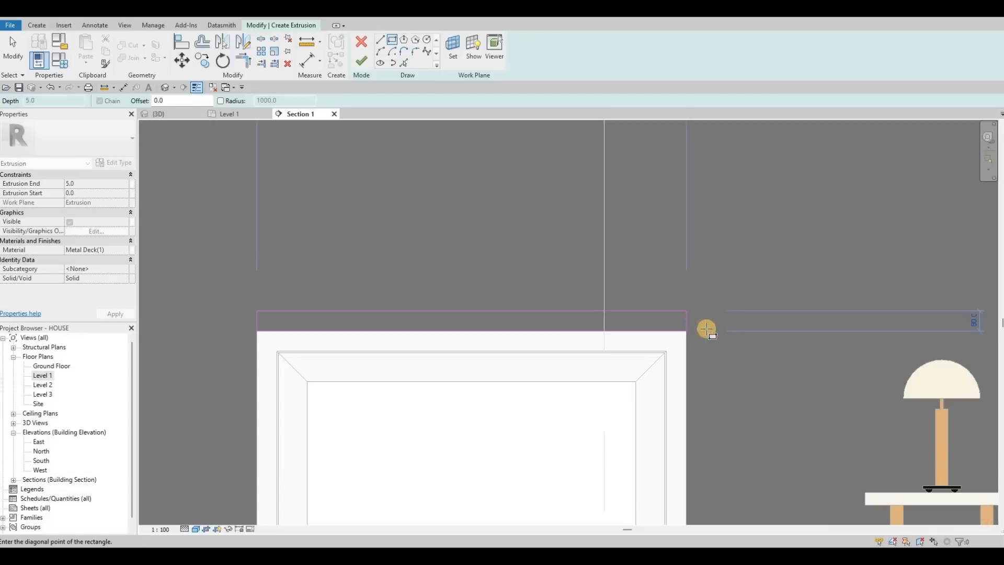
click(685, 344)
scroll(682, 343, up, 2)
key(Escape)
key(Escape)
key(Escape)
key(Escape)
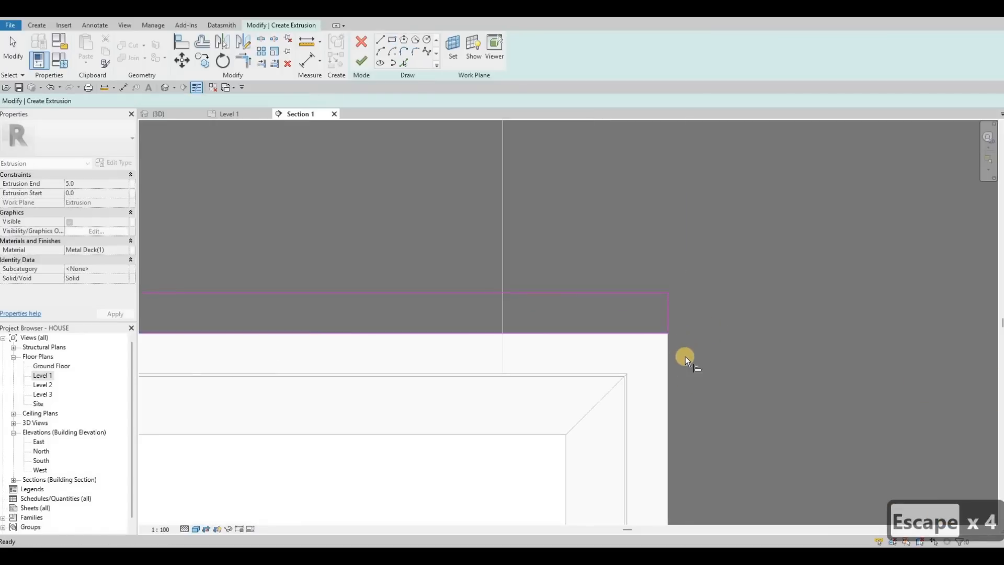
Step: Align the strip rectangle's right end with the frame's outer side edge
key(a)
key(l)
click(666, 306)
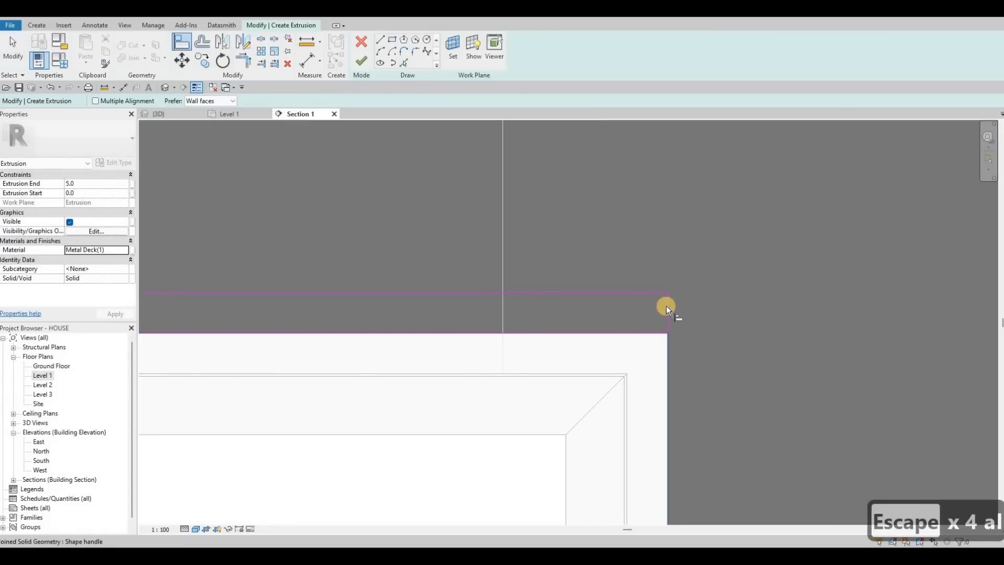
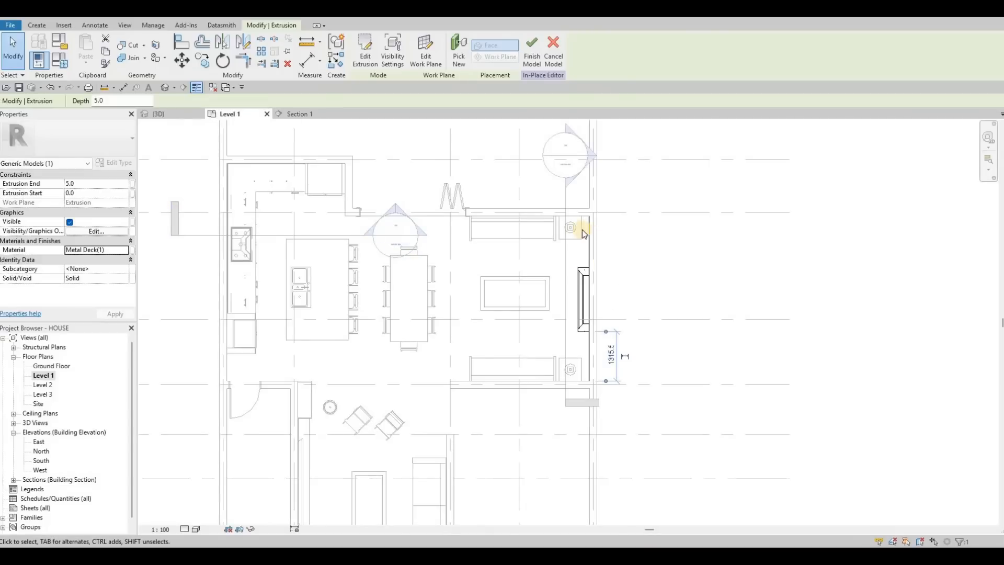
Step: Try to stretch the metal strip down over the frame in the 3D view
scroll(579, 232, up, 5)
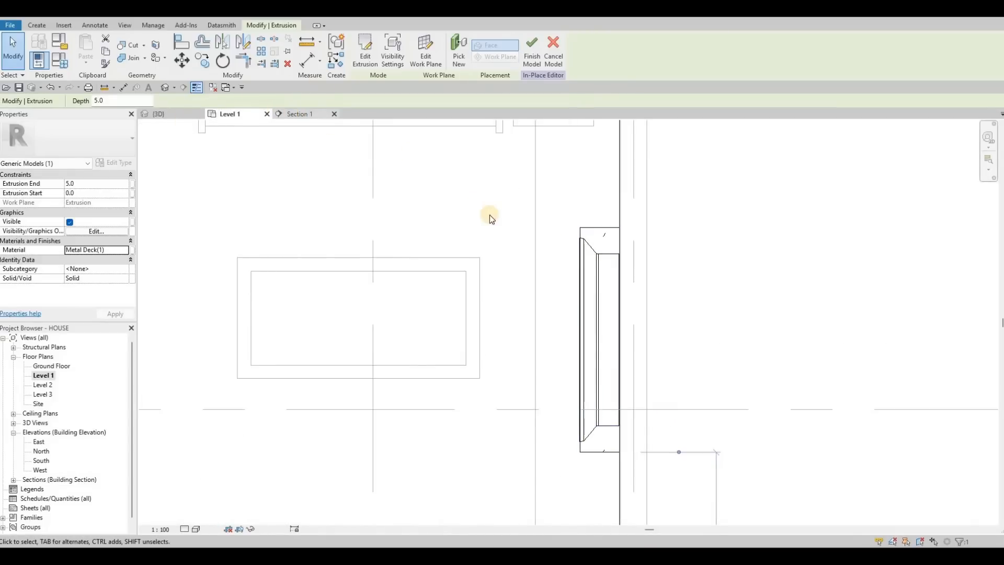
key(ctrl+Tab)
scroll(536, 298, up, 5)
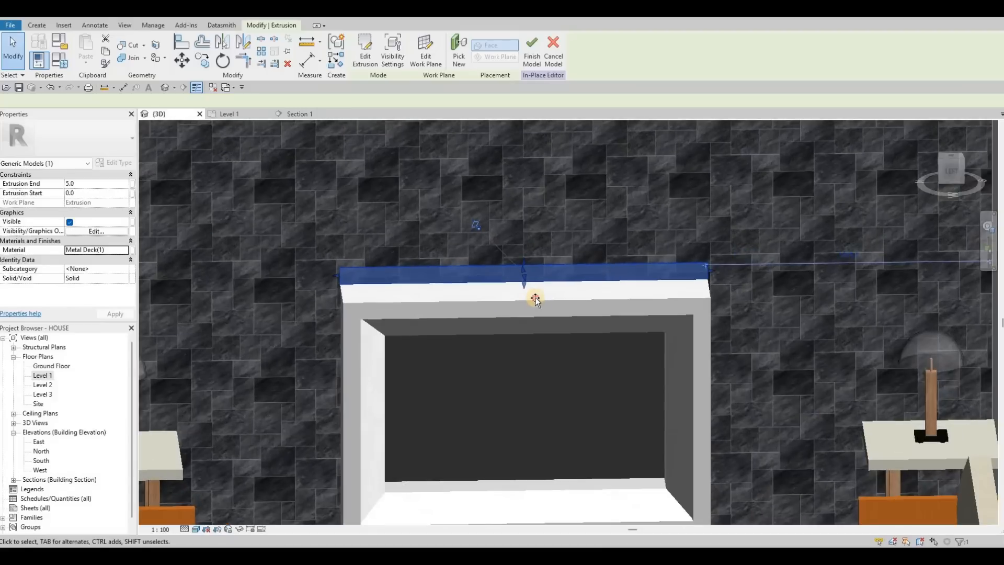
drag(539, 312, 425, 336)
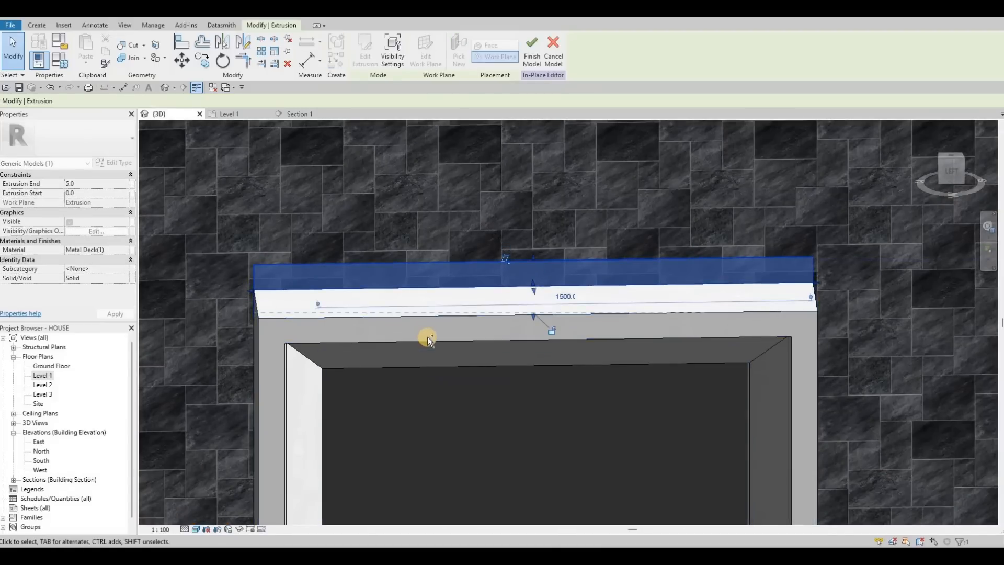
key(Escape)
key(ctrl+z)
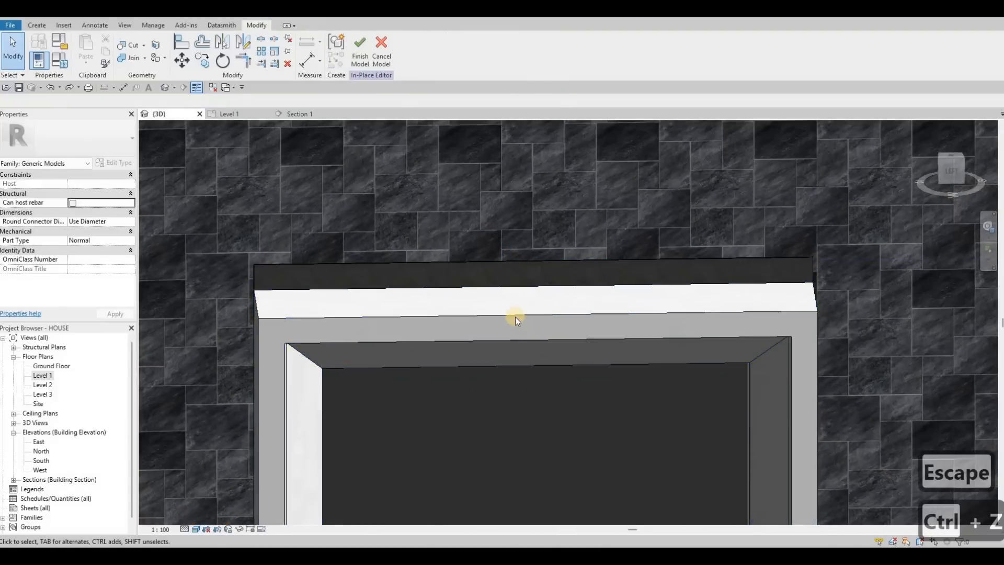
Step: Pull the metal strip's front face outward from the slate wall to a depth of about 174 mm
shift+middle_drag(515, 315, 504, 297)
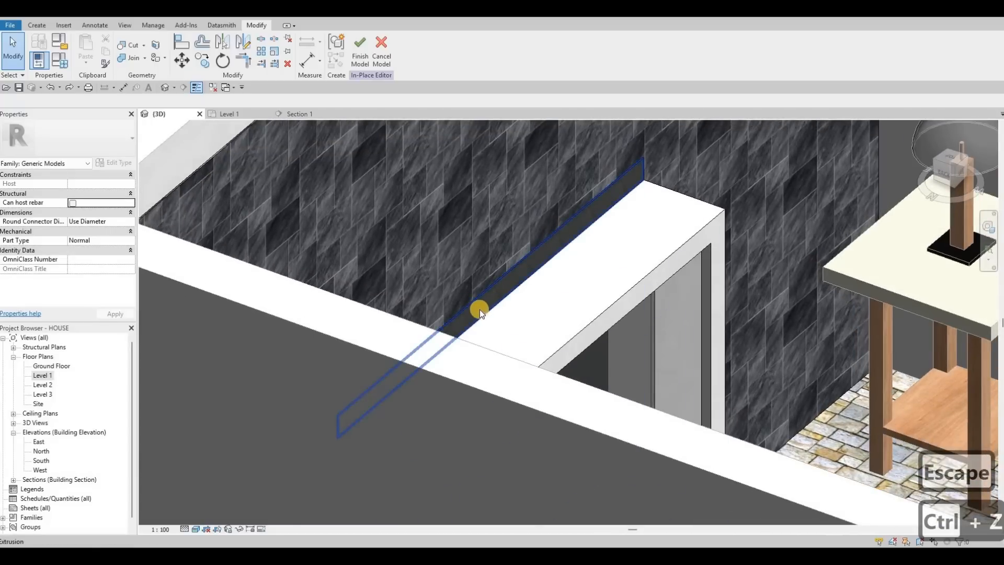
scroll(491, 306, up, 3)
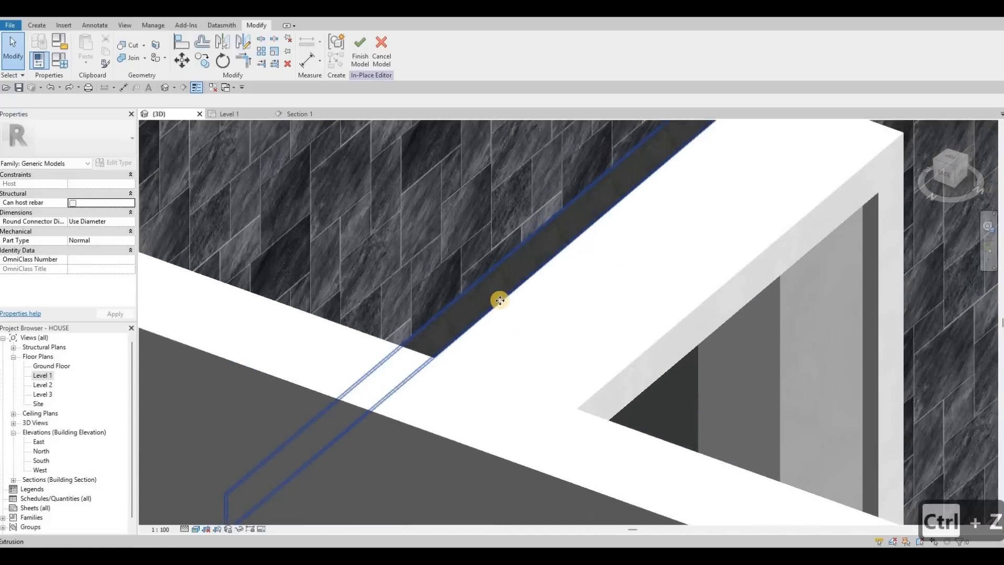
click(501, 293)
drag(566, 317, 525, 348)
scroll(526, 347, down, 3)
shift+middle_drag(524, 347, 619, 360)
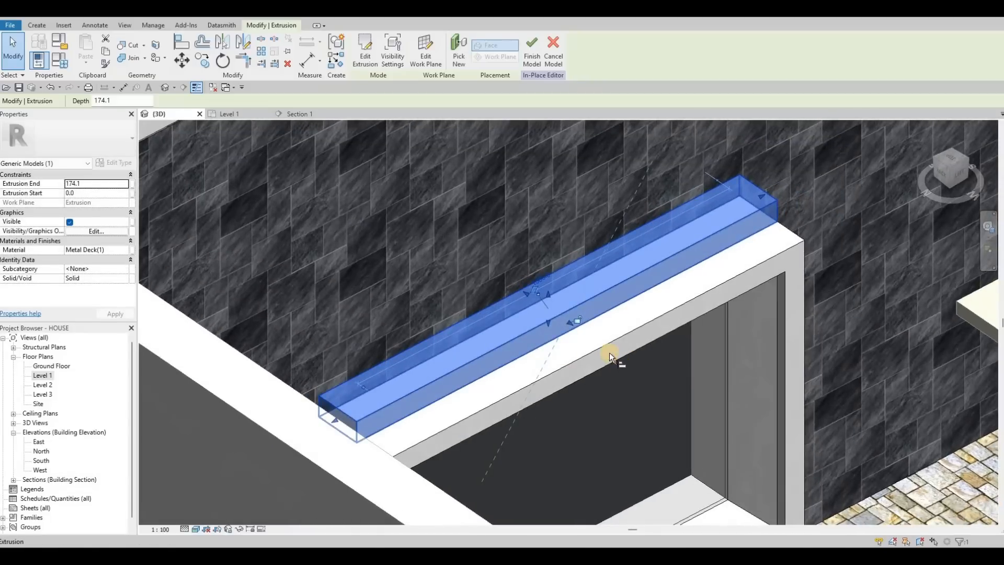
Step: Align the front face of the metal strip with the frame's front face
key(l)
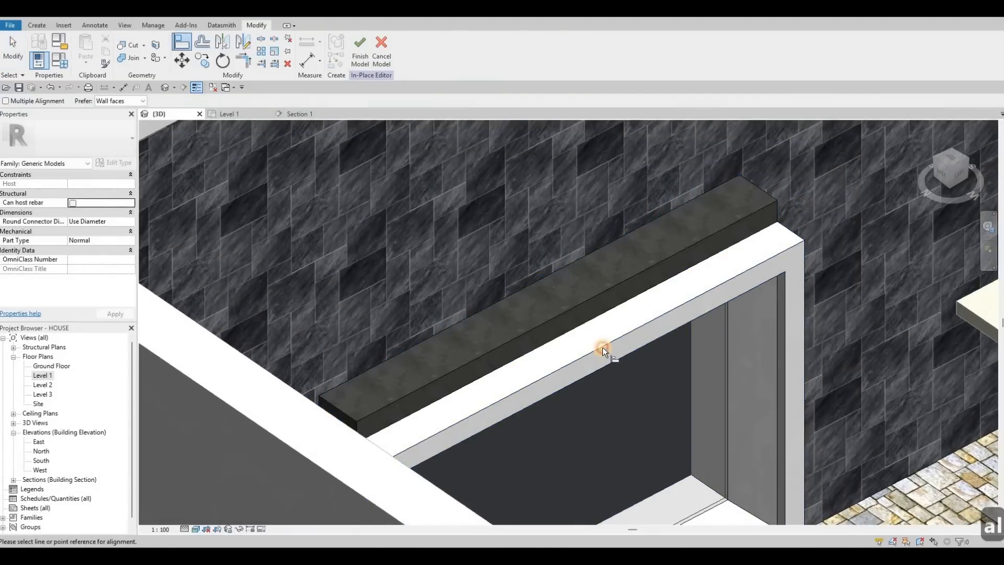
click(580, 319)
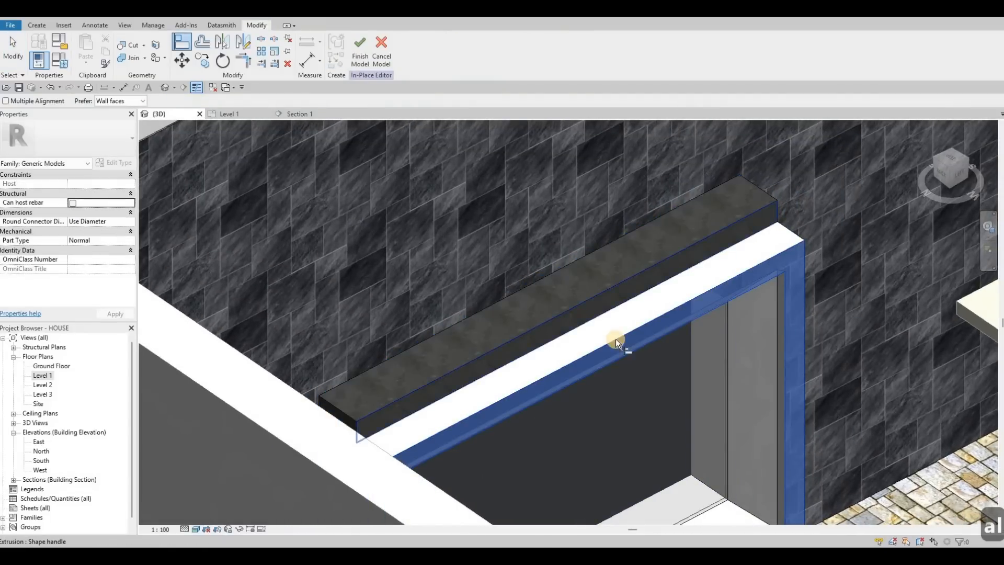
key(Escape)
shift+middle_drag(448, 265, 535, 271)
key(Escape)
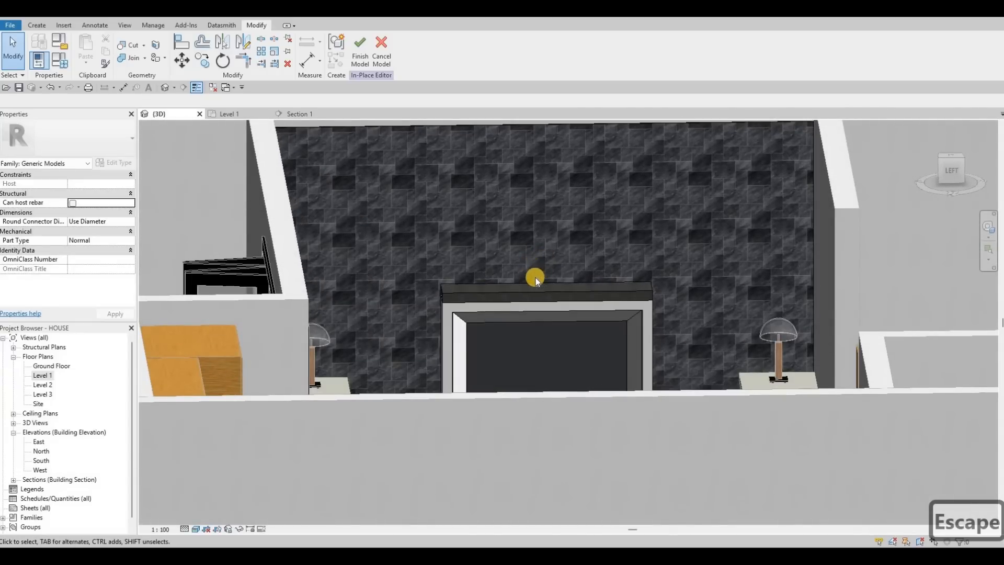
Step: Start a new extrusion in Section 1 on a picked work plane and assign it the Metal Deck material
shift+middle_drag(490, 316, 415, 296)
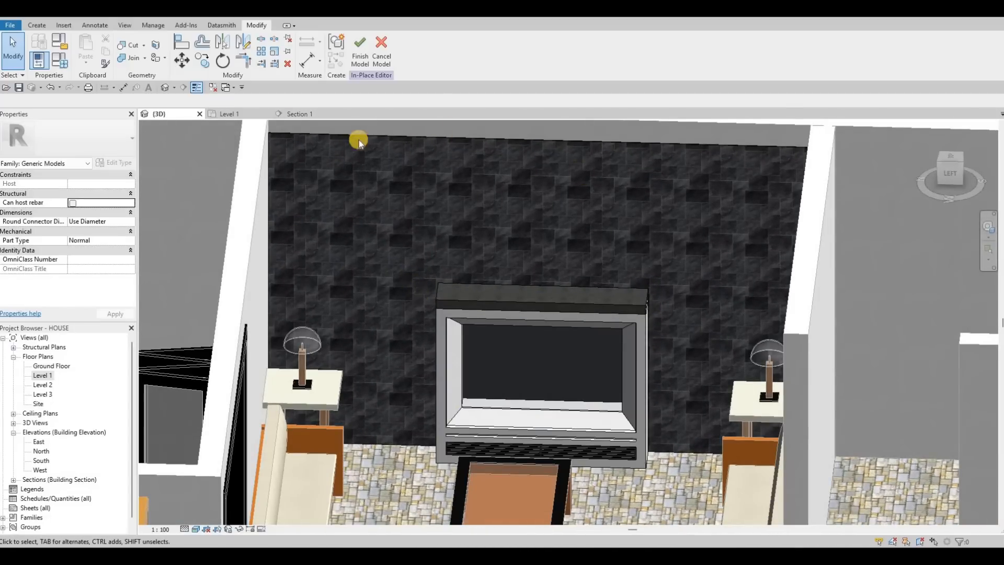
click(283, 116)
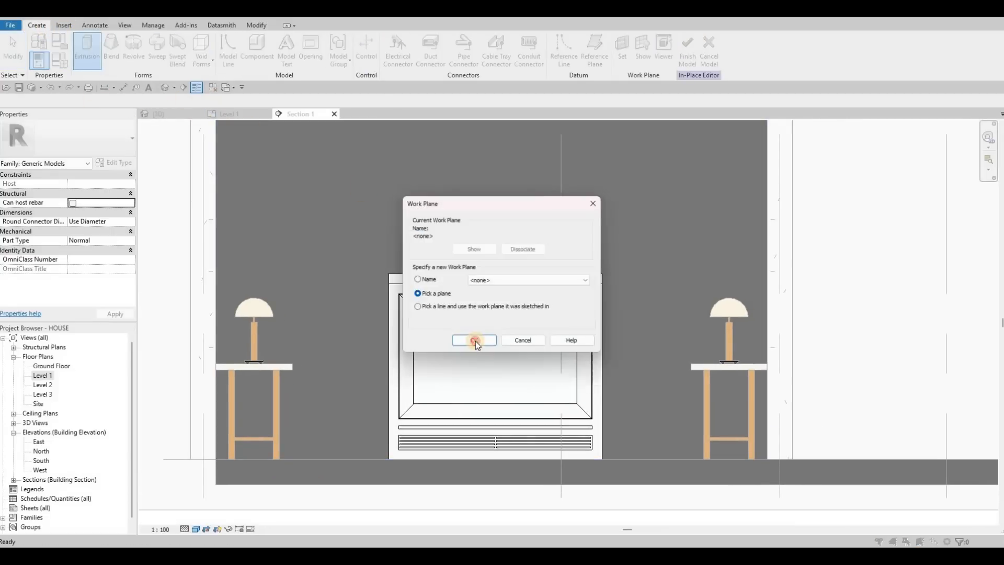
key(Return)
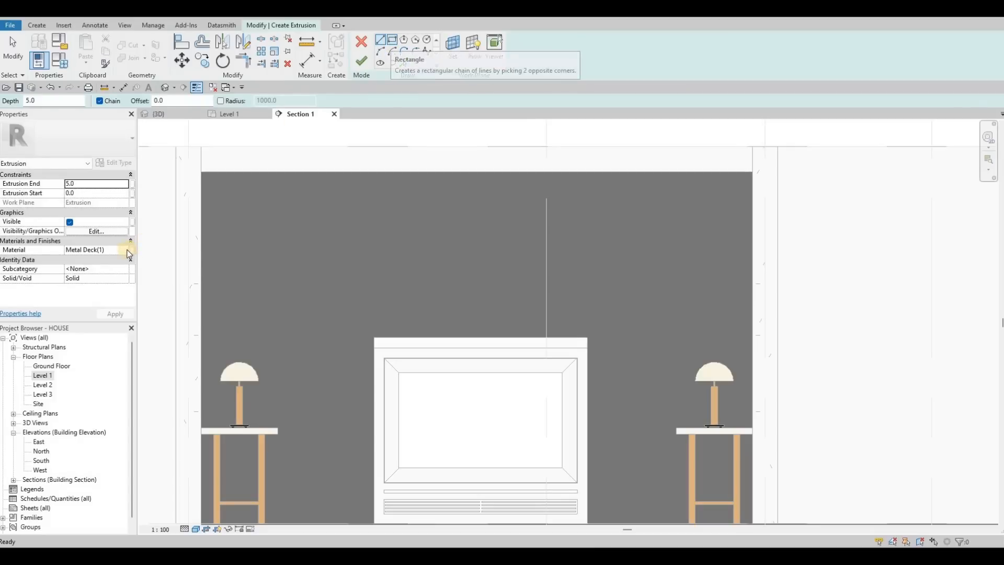
click(128, 251)
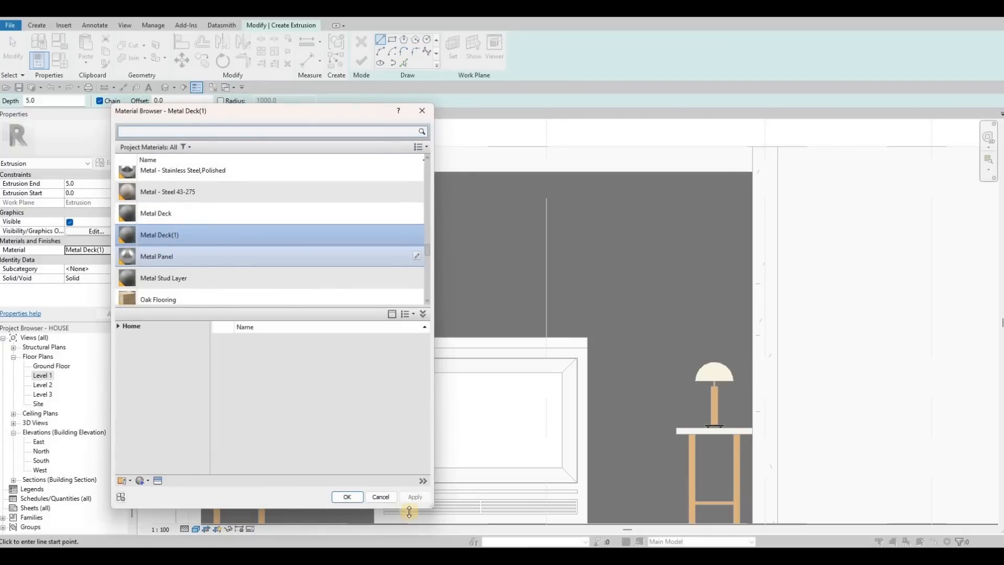
click(313, 213)
click(349, 495)
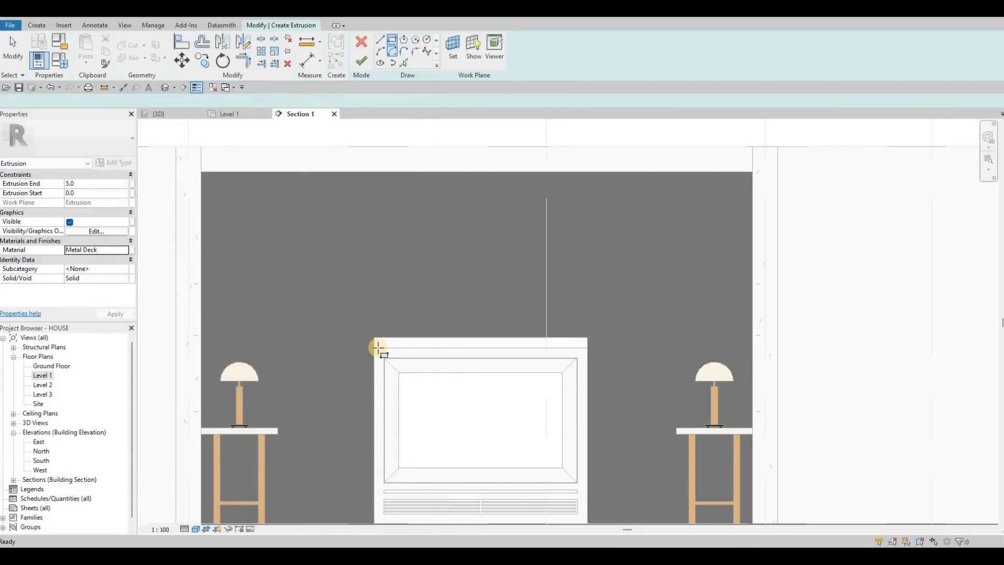
Step: Sketch a rectangle tracing the combined outline of the frame and its upper strip down to the floor, about 1480 mm high
scroll(376, 354, up, 2)
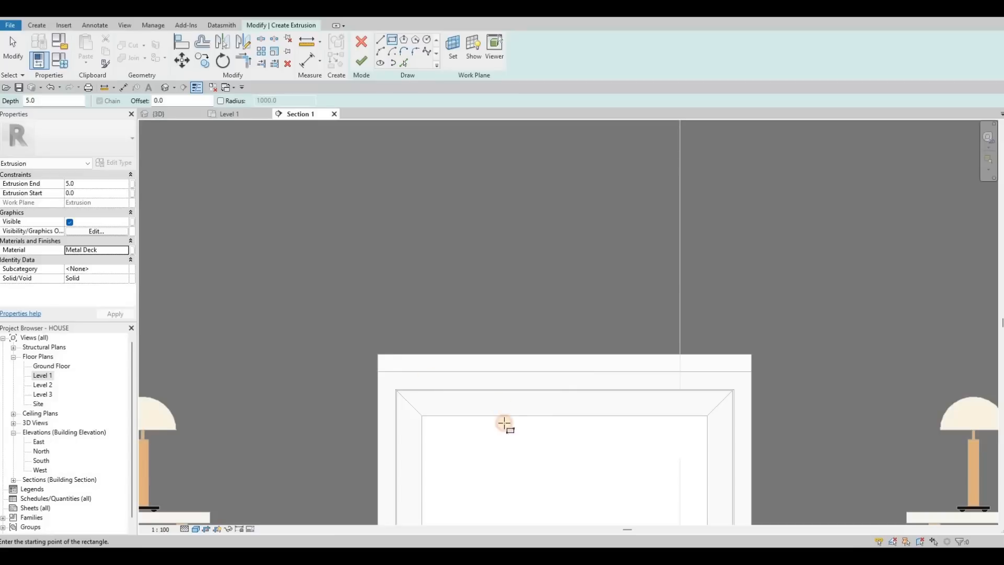
middle_drag(728, 511, 701, 235)
click(723, 403)
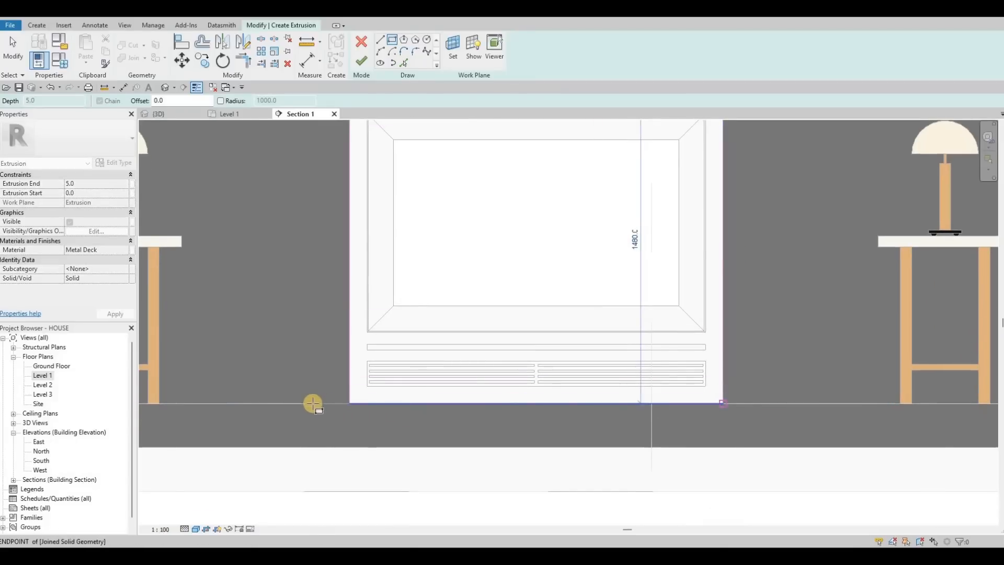
Step: Sketch a larger rectangle around the frame outline from the floor to the wall panel's upper edge, about 2010 by 2800 mm
click(312, 404)
key(Escape)
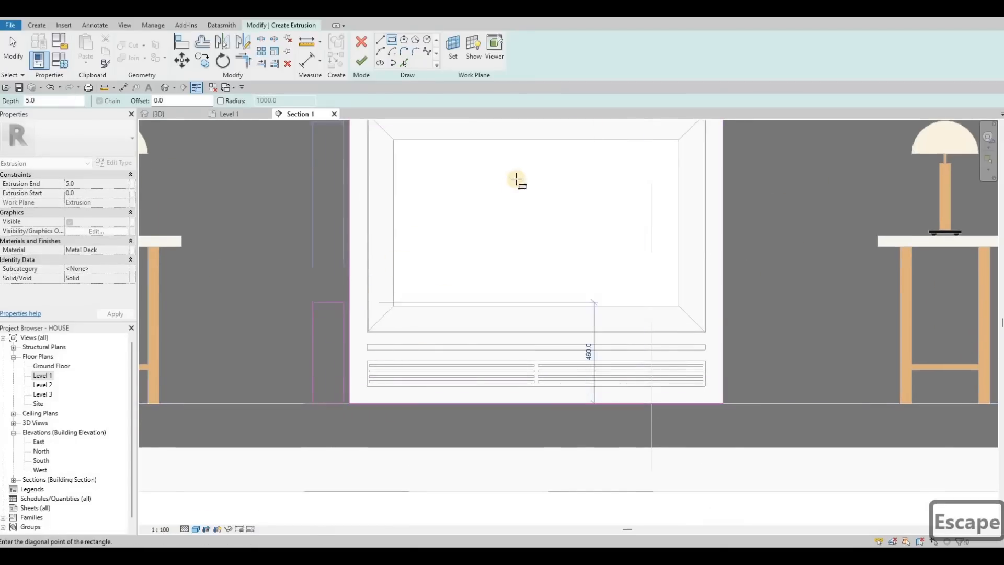
scroll(523, 157, down, 3)
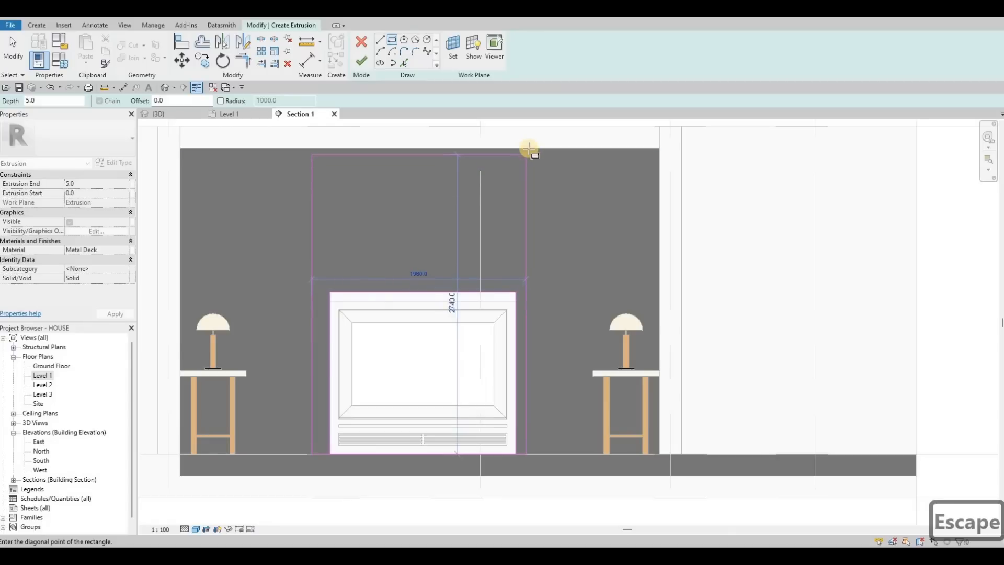
click(530, 148)
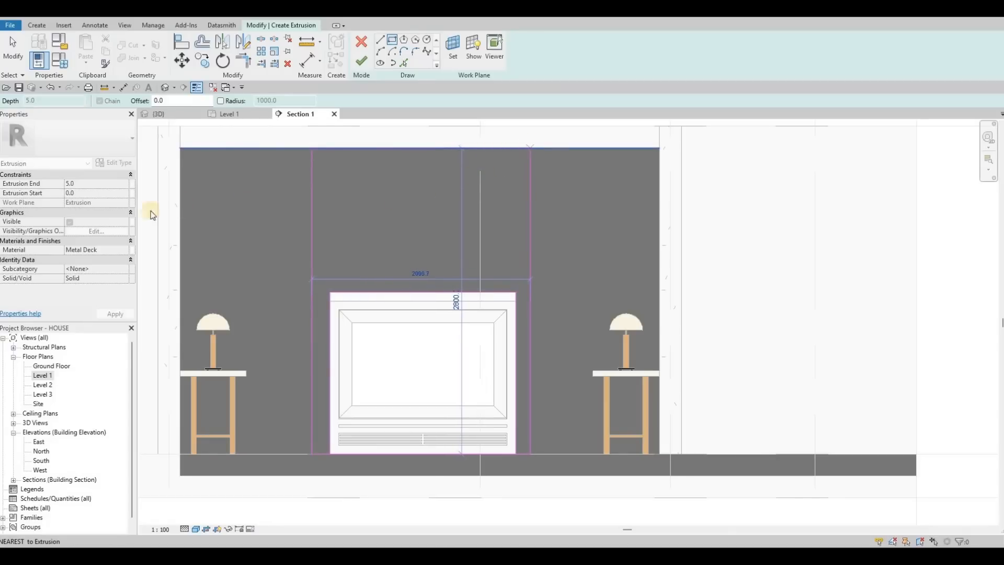
key(Escape)
key(Escape)
key(Escape)
Step: Set the extrusion end to 200 mm
click(101, 184)
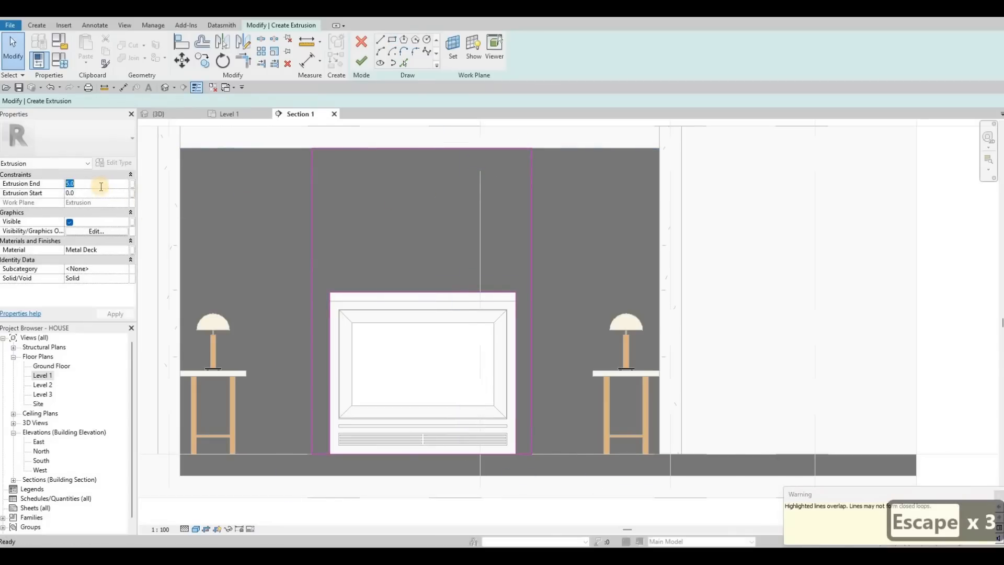
text(200)
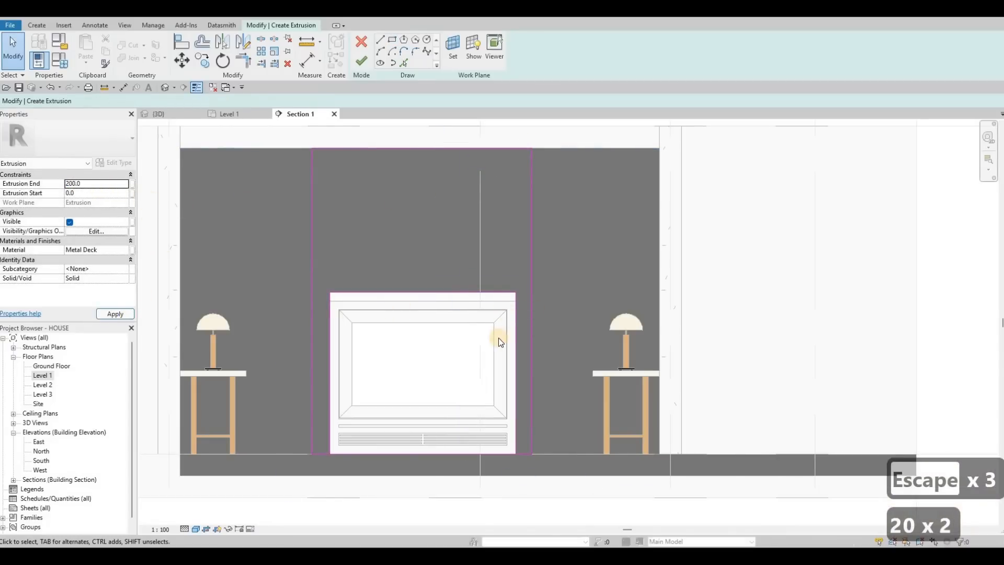
scroll(395, 490, up, 2)
key(Escape)
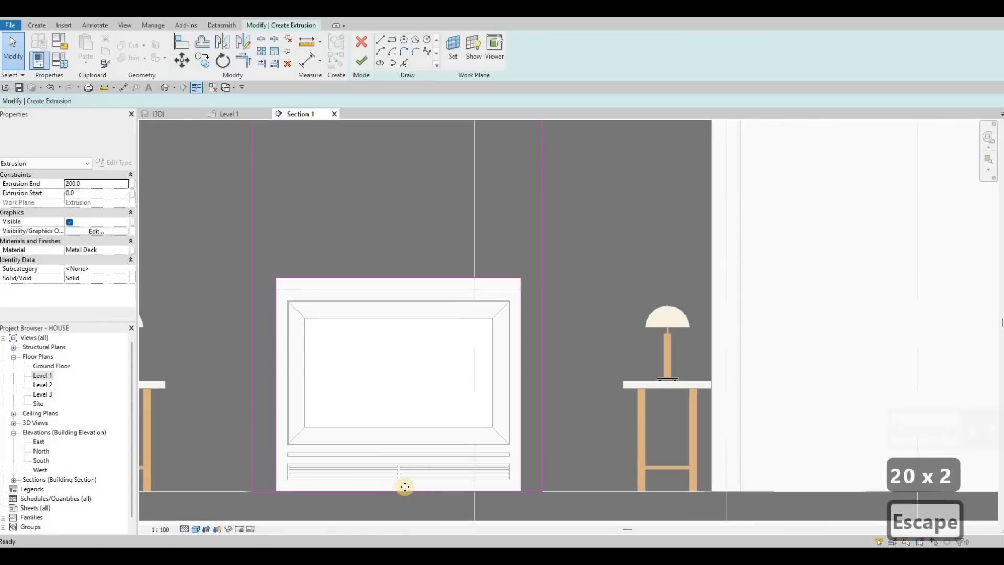
Step: Delete the inner rectangle's bottom line that overlaps the base of the larger rectangle
click(399, 494)
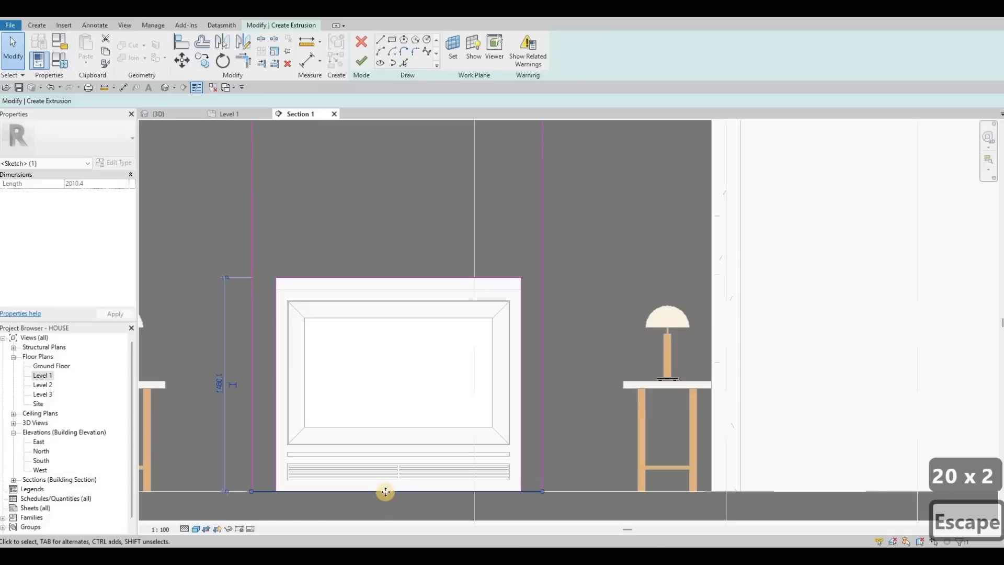
key(F12)
scroll(321, 354, up, 2)
key(Escape)
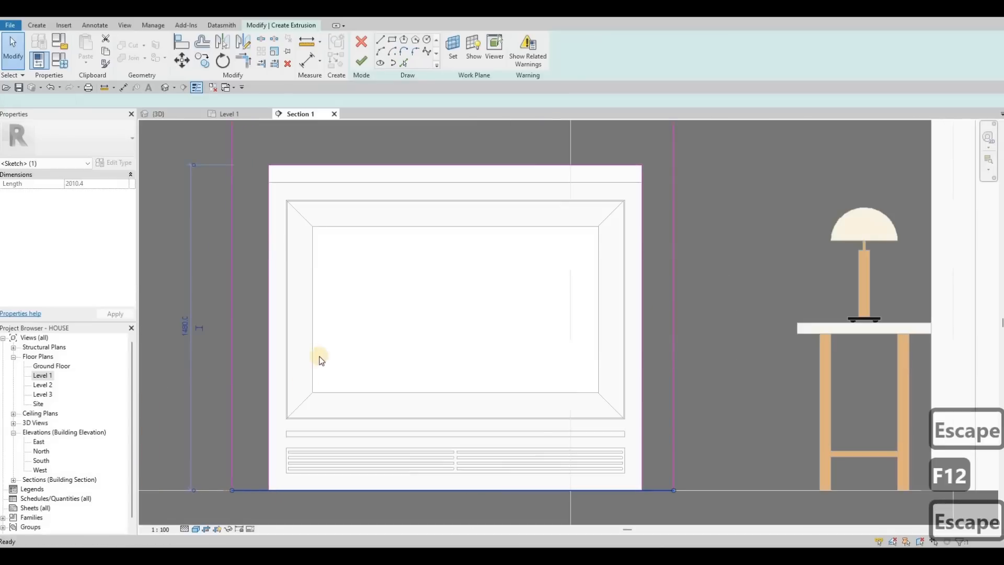
key(Escape)
scroll(264, 463, down, 1)
mouse_move(258, 459)
mouse_down()
mouse_move(604, 502)
mouse_move(591, 491)
mouse_up()
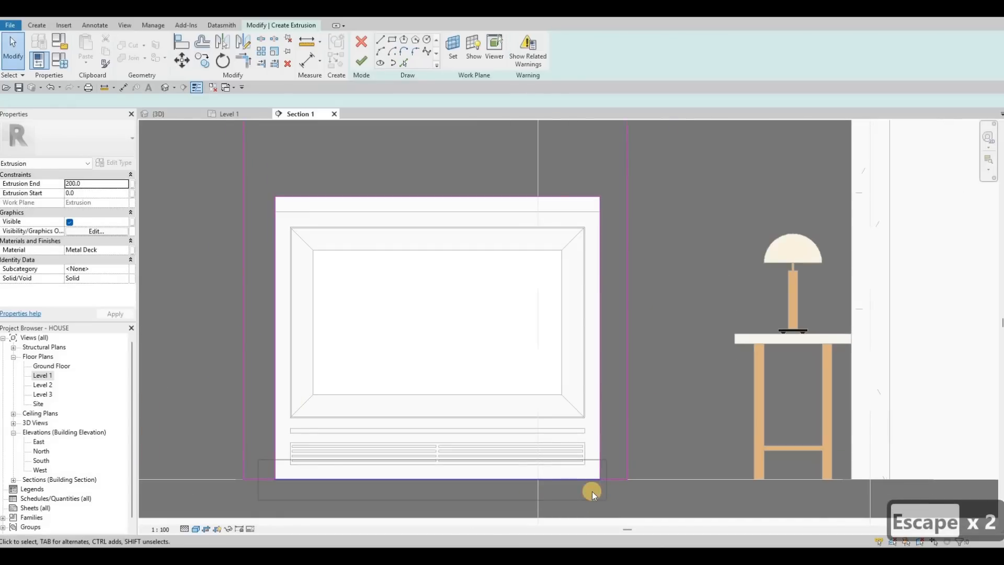
key(Delete)
key(Escape)
key(Escape)
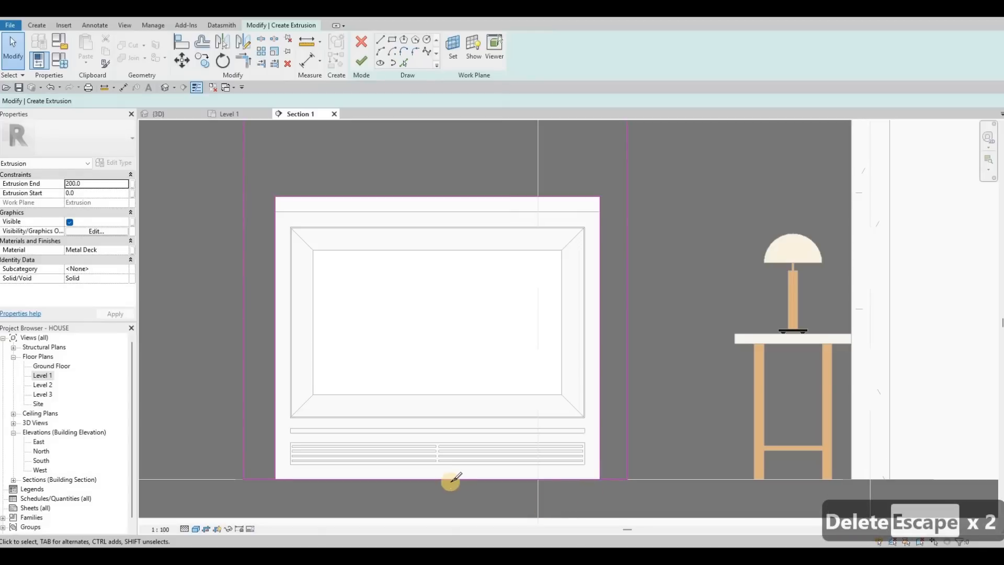
Step: Split the outer rectangle's bottom line near its middle and trim both halves back to the inner rectangle's sides
key(s)
key(l)
click(453, 483)
key(Escape)
key(Escape)
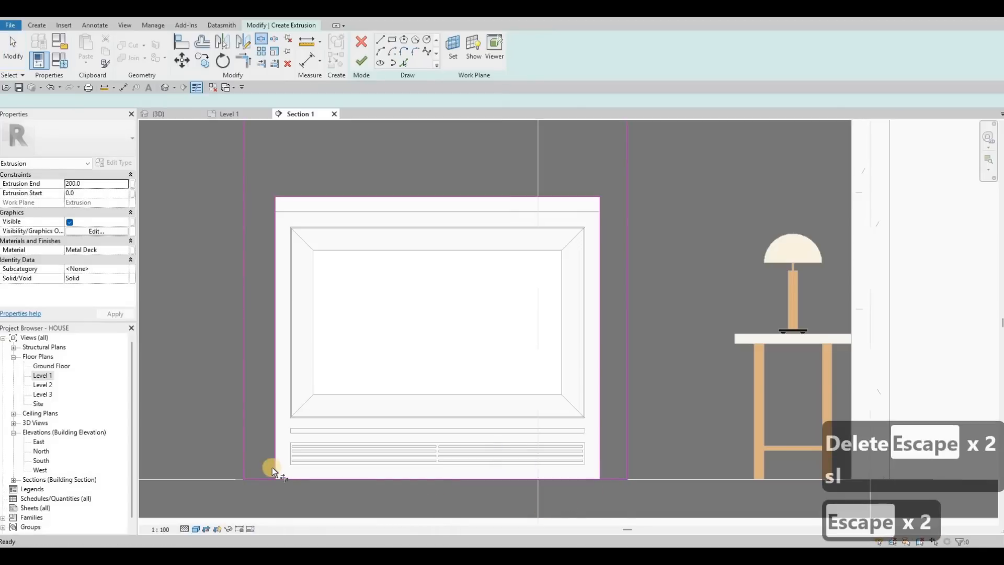
key(t)
key(r)
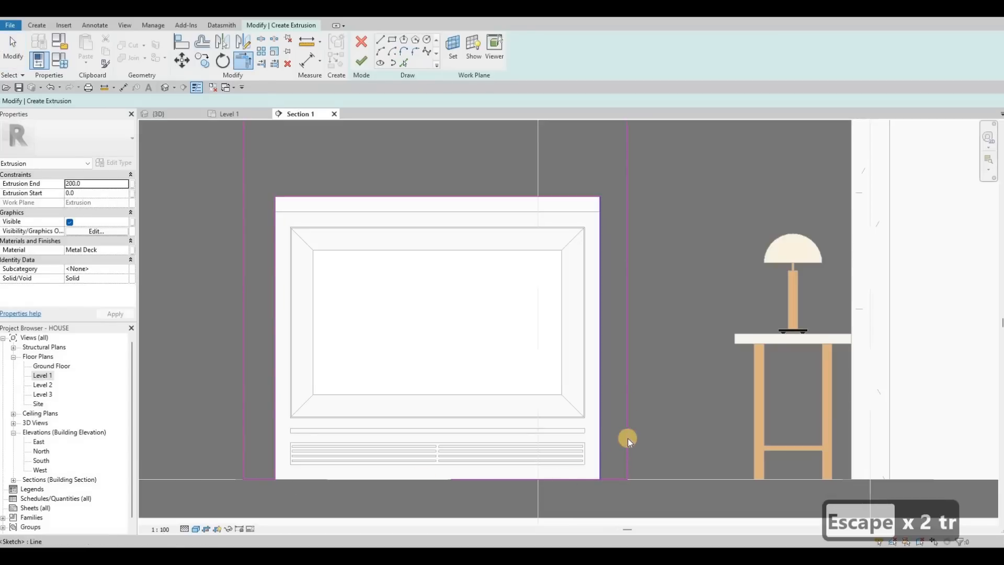
key(Escape)
key(Escape)
Step: Set the outer profile's right side line 150 mm away from the frame outline
scroll(626, 413, down, 3)
click(625, 413)
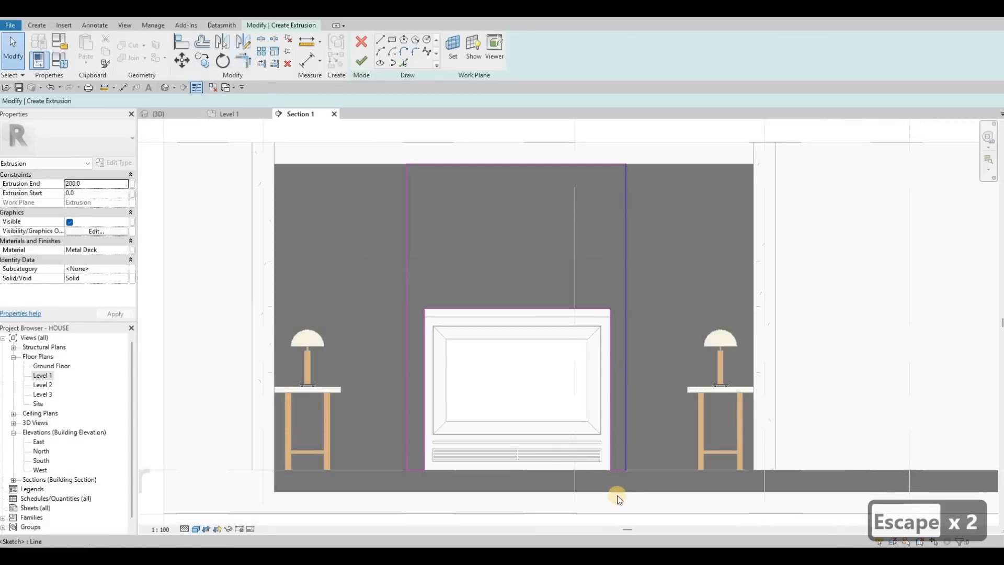
scroll(617, 491, up, 3)
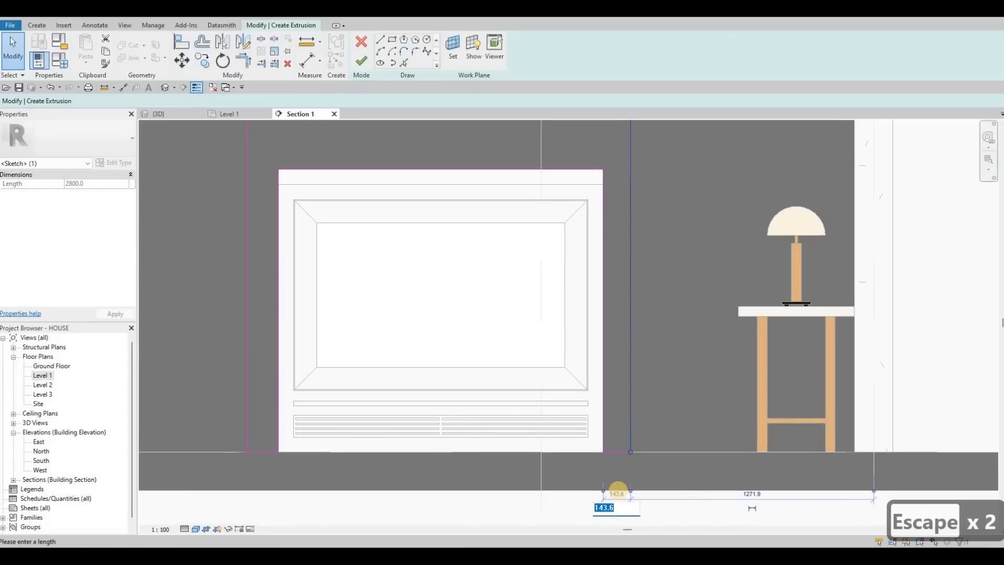
text(150)
key(Return)
key(Escape)
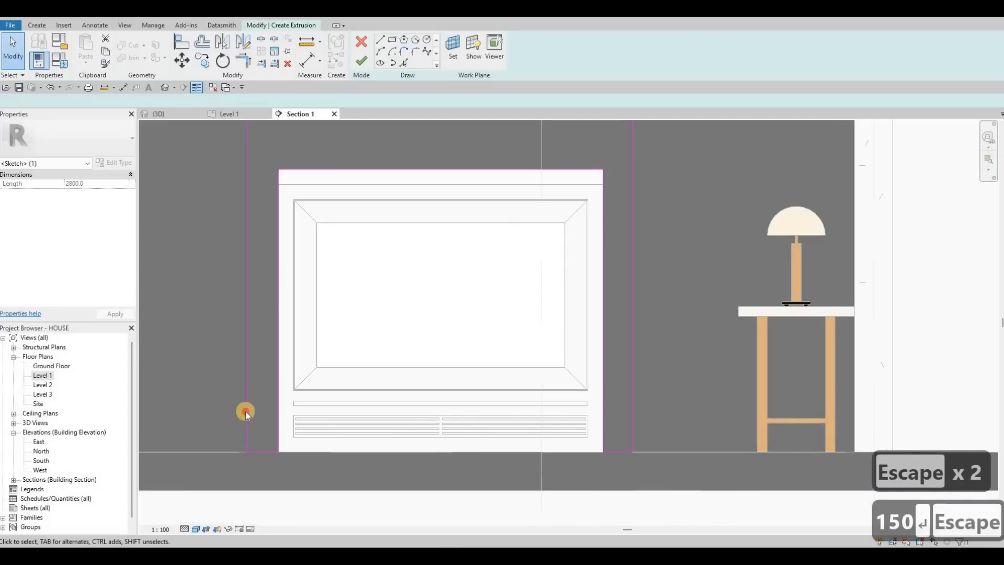
Step: Set the outer profile's left side line 150 mm away from the frame outline
click(246, 412)
middle_drag(325, 492, 320, 280)
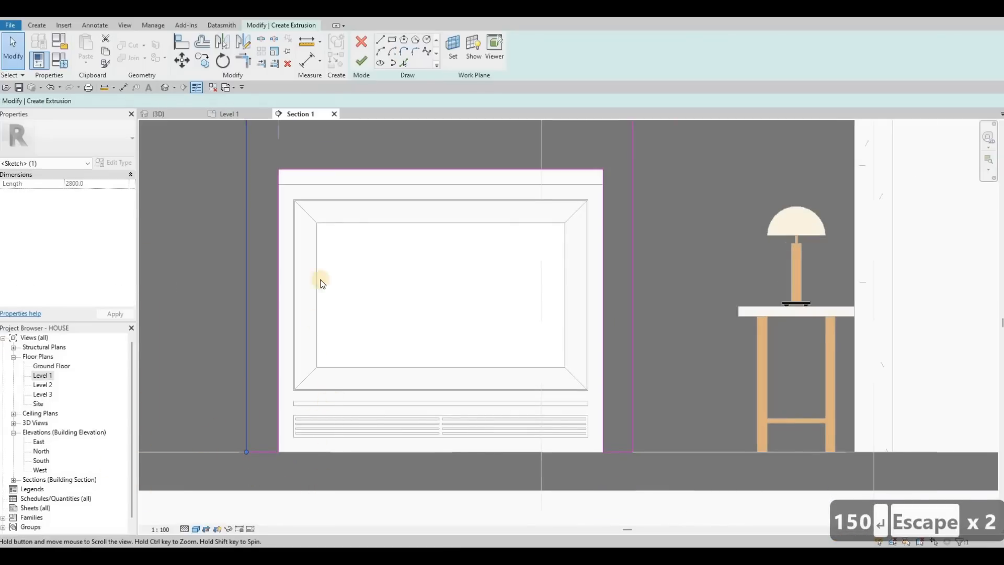
scroll(313, 191, down, 3)
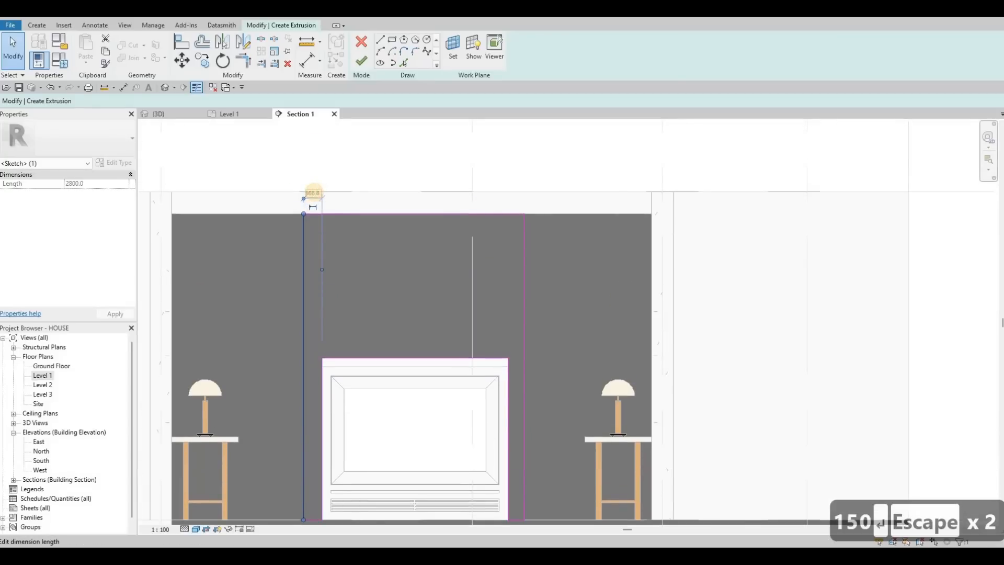
text(150)
key(Return)
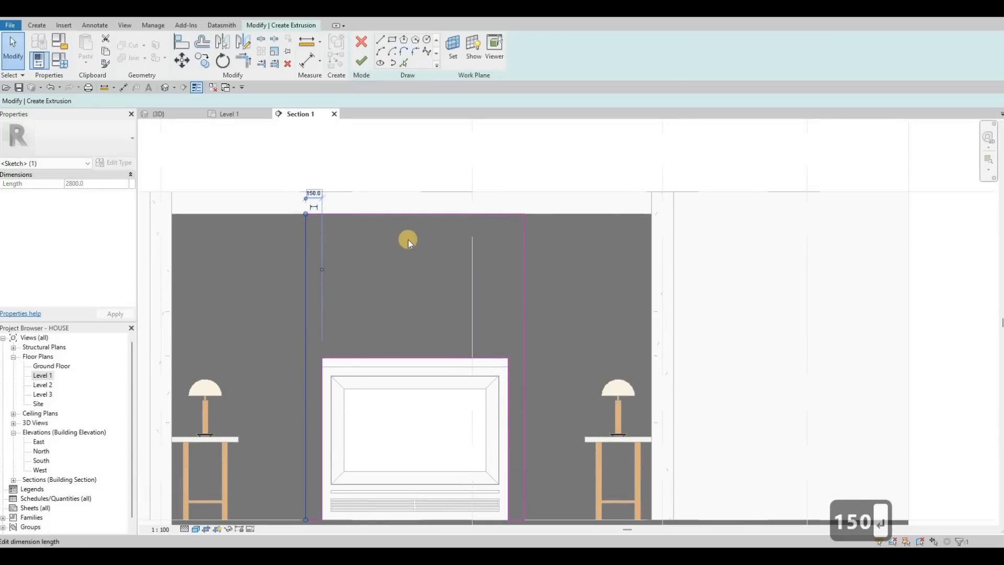
Step: Finish the surround's extrusion sketch and inspect the resulting solid in the 3D view
key(Escape)
key(Escape)
click(359, 64)
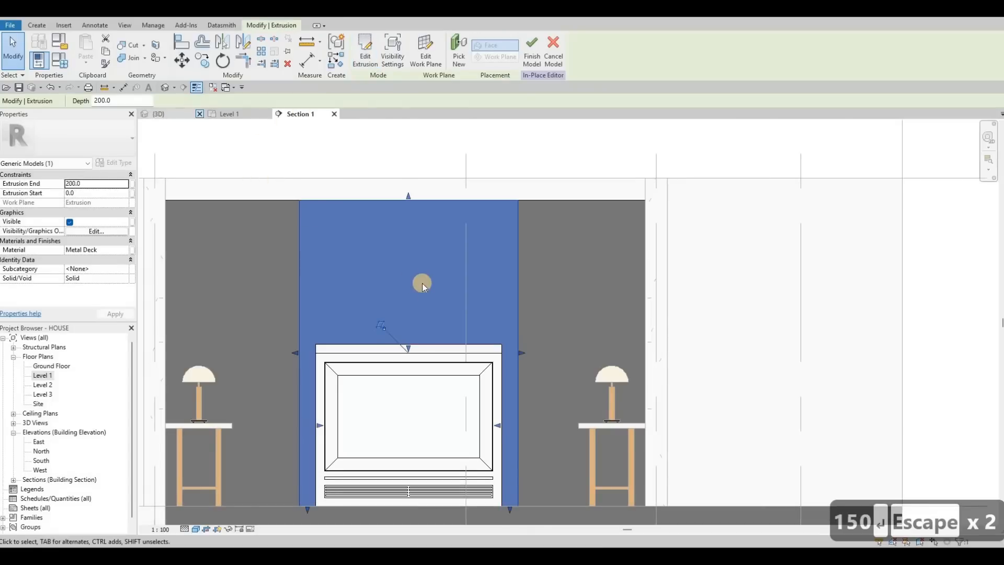
key(ctrl+Tab)
key(Escape)
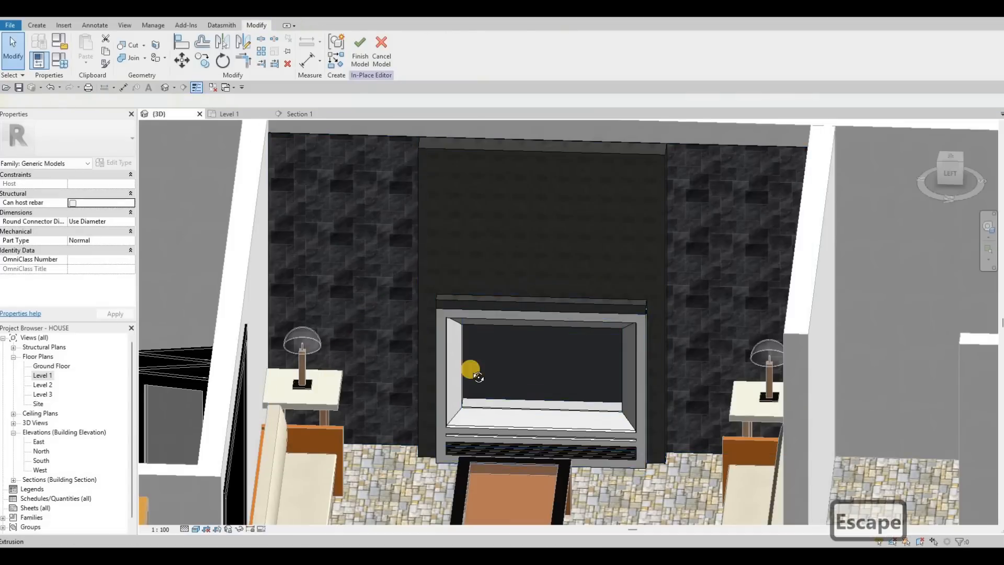
shift+middle_drag(470, 371, 619, 301)
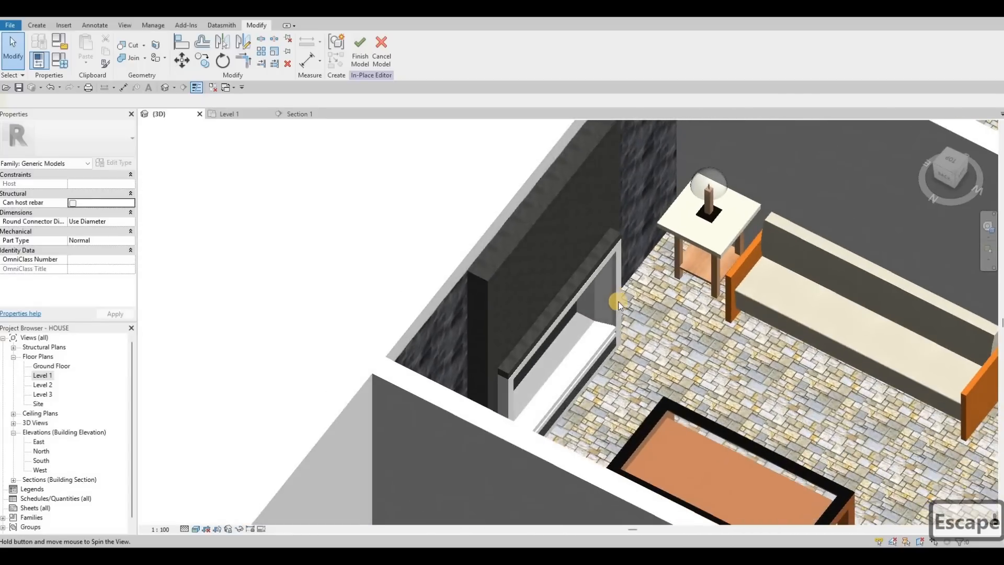
Step: Set the gypsum frame's extrusion end to 450 so it projects further out from the wall
click(602, 313)
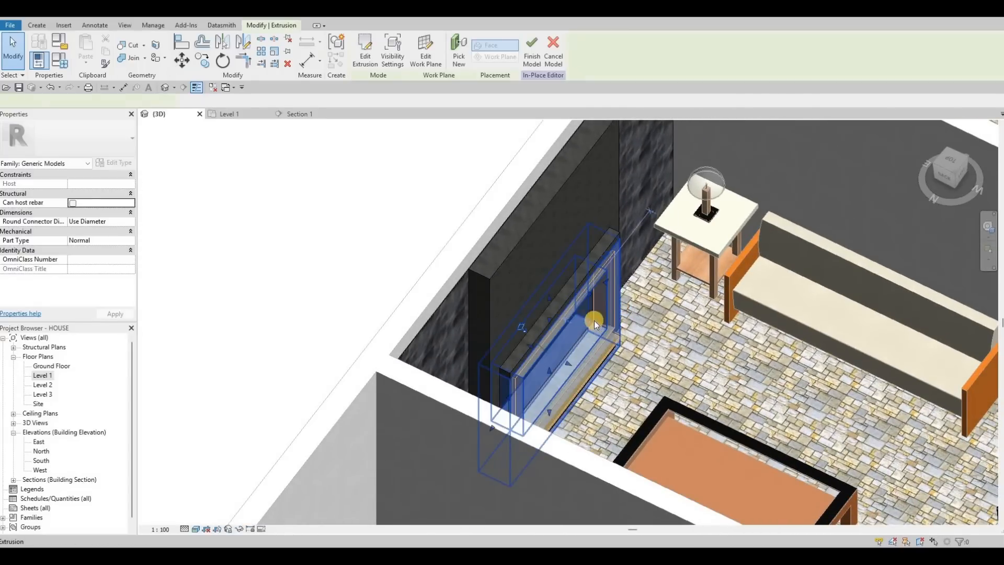
shift+middle_drag(596, 313, 581, 316)
click(580, 315)
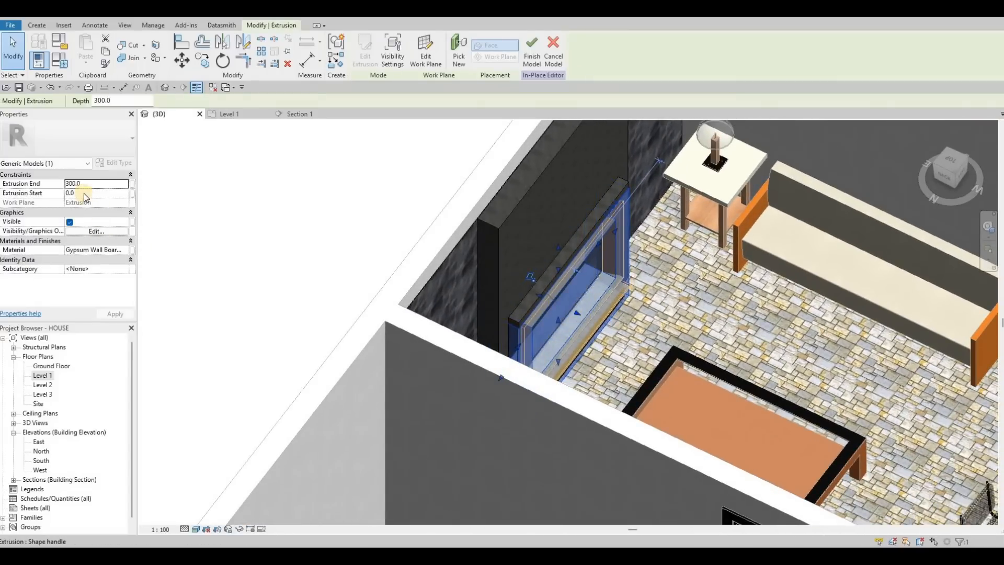
click(70, 184)
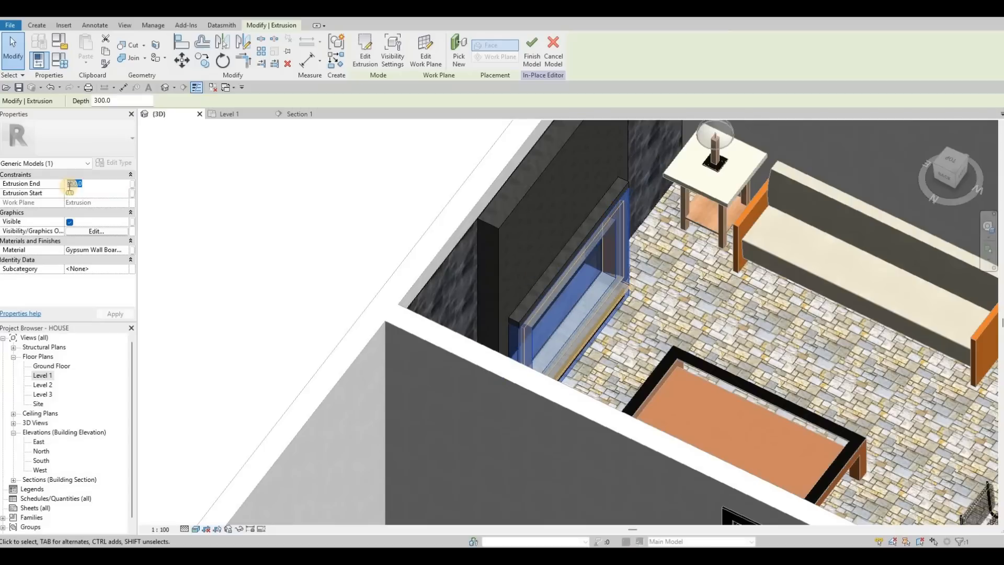
text(4)
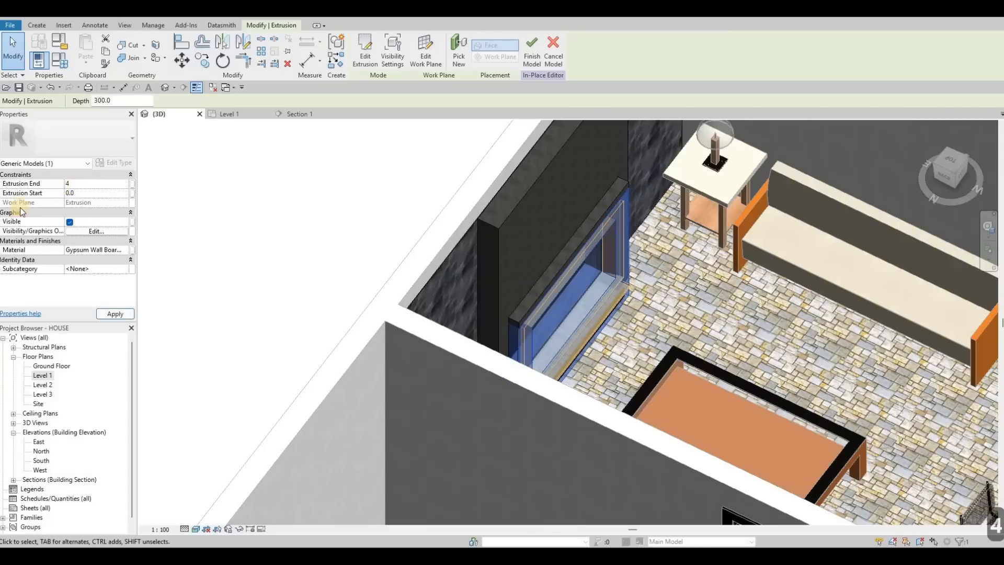
text(50)
click(114, 314)
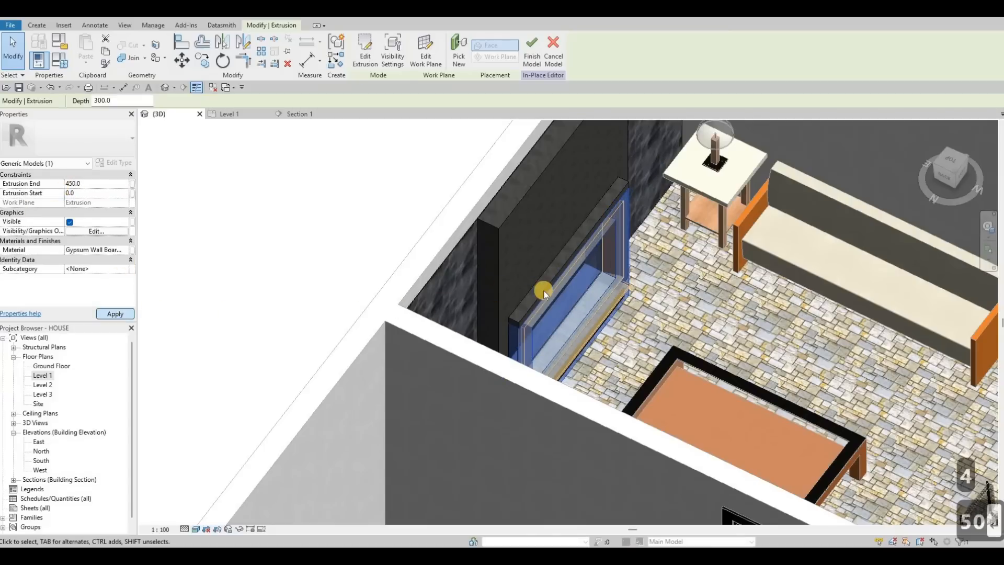
key(Escape)
key(Escape)
Step: Pull the grey glass pane forward inside the deepened frame
shift+middle_drag(512, 343, 538, 324)
scroll(522, 347, down, 3)
scroll(544, 330, up, 2)
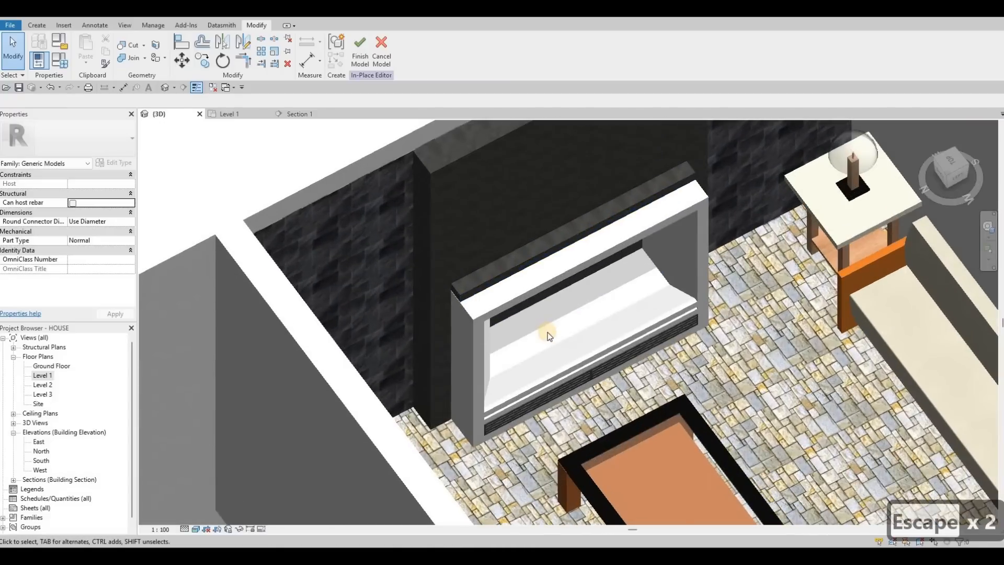
click(588, 306)
shift+middle_drag(589, 306, 575, 283)
drag(588, 289, 576, 285)
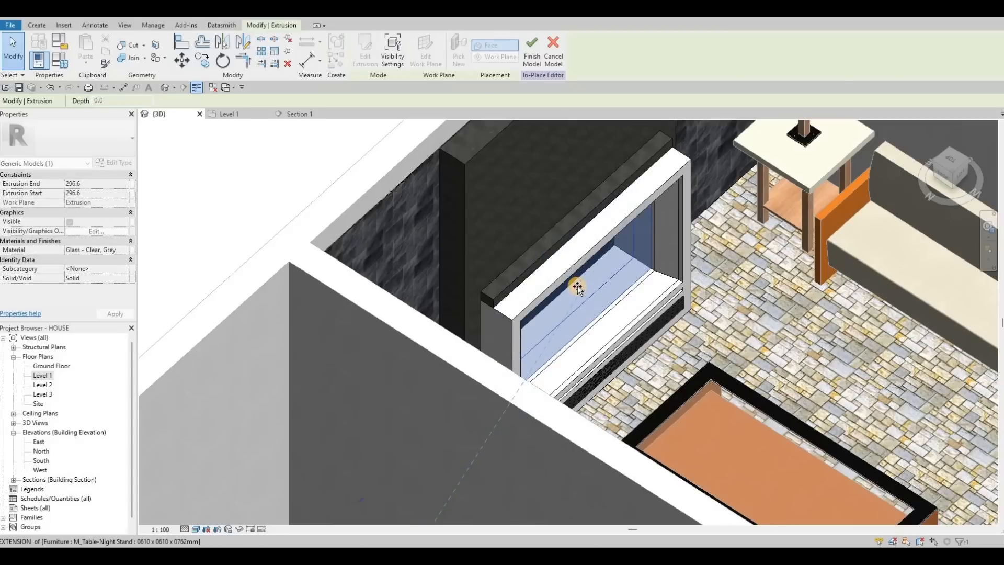
key(Escape)
key(Escape)
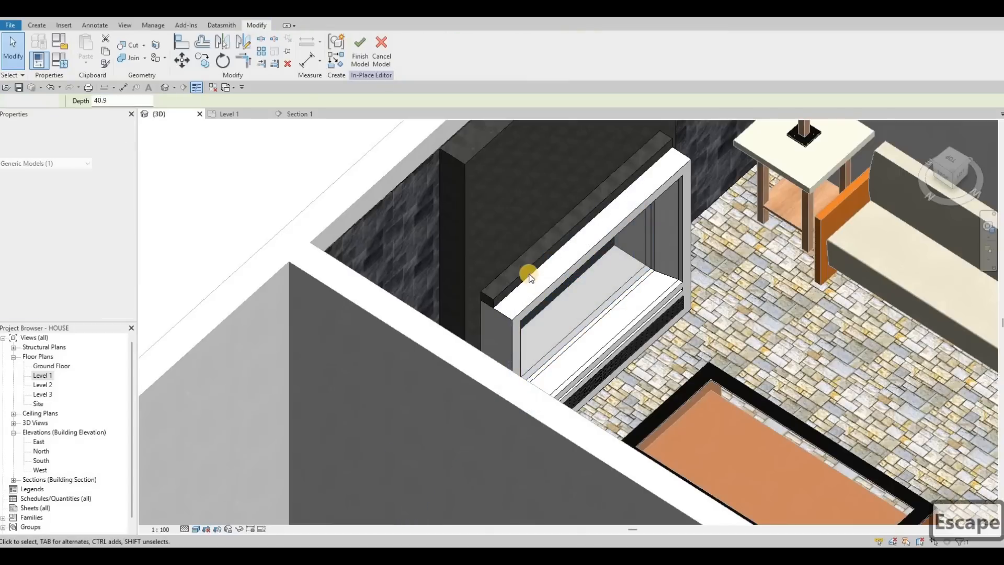
Step: Align the front face of the metal strip above the frame with the frame's front face
key(a)
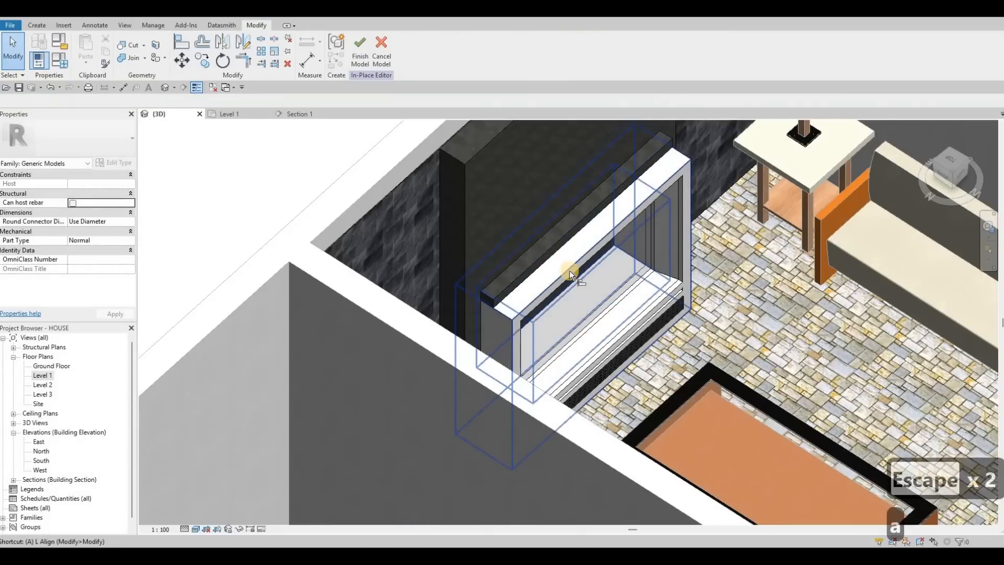
key(l)
scroll(569, 269, up, 2)
click(569, 270)
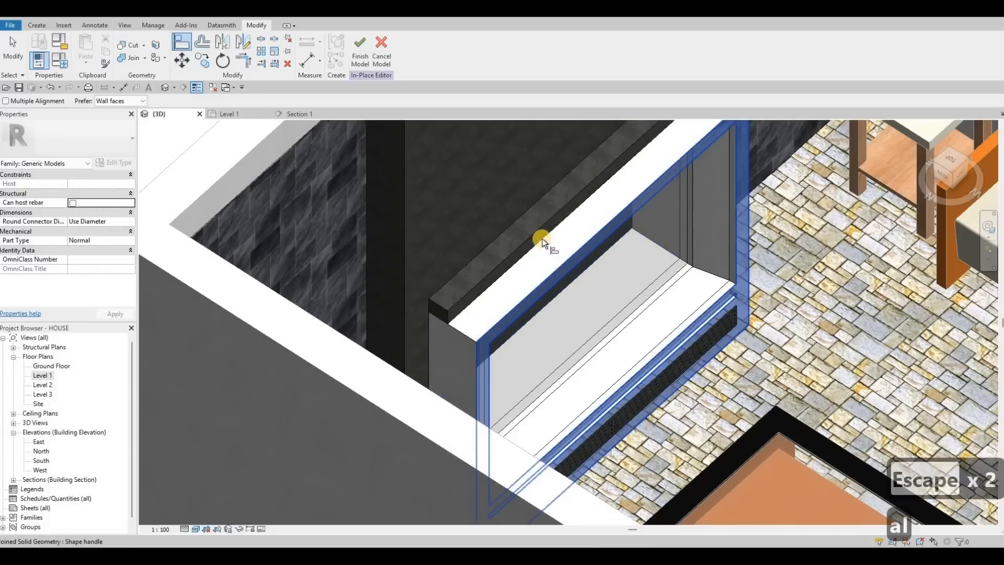
key(Escape)
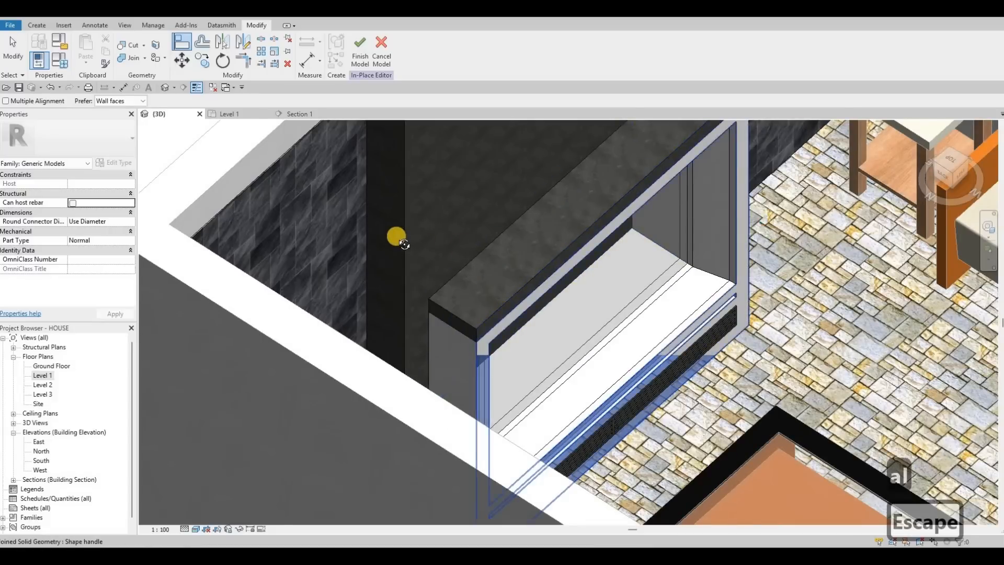
shift+middle_drag(397, 235, 338, 173)
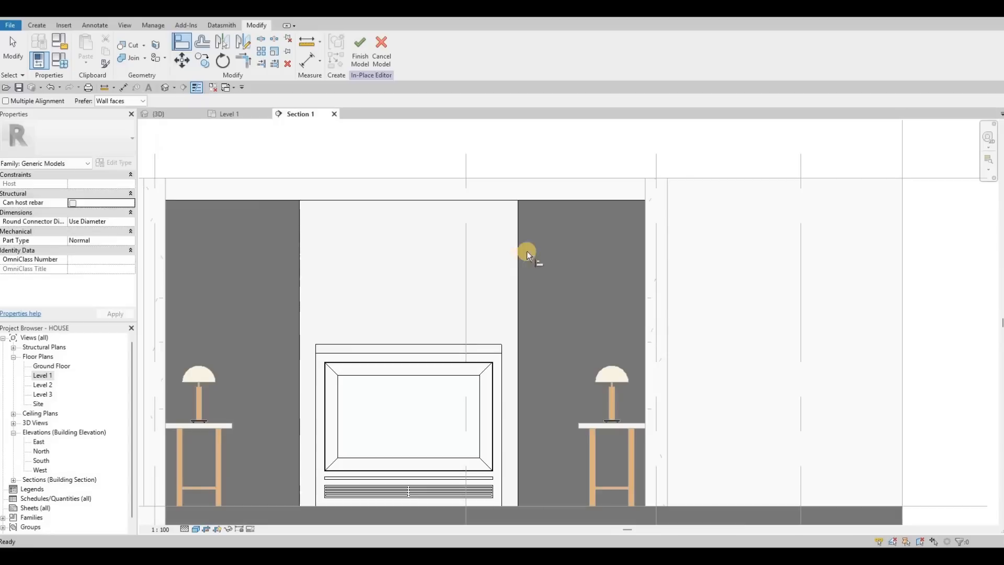
Step: Start a new extrusion in the section view, using the slate panel's face as the work plane
scroll(527, 209, down, 1)
middle_drag(528, 209, 594, 205)
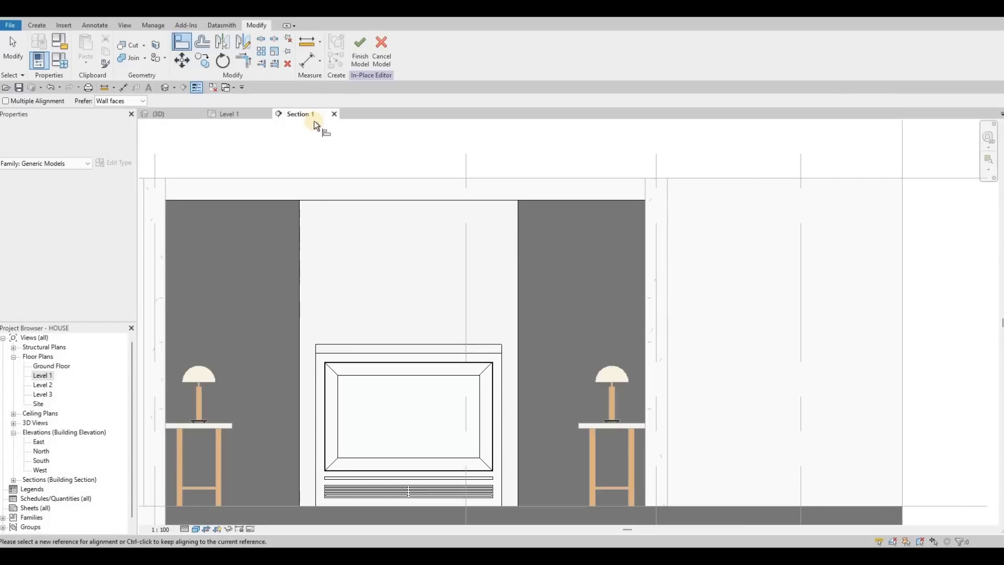
click(87, 48)
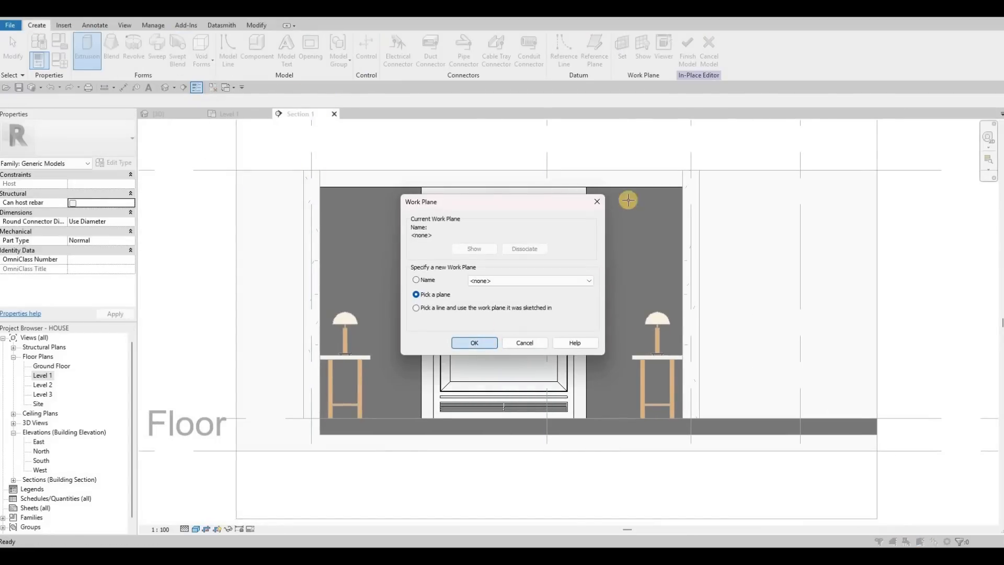
key(Return)
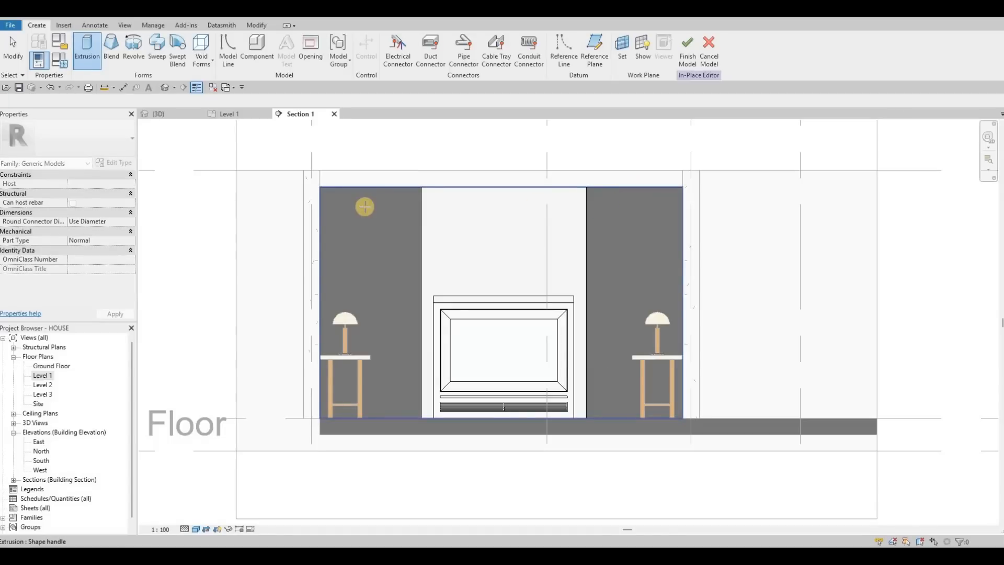
click(364, 206)
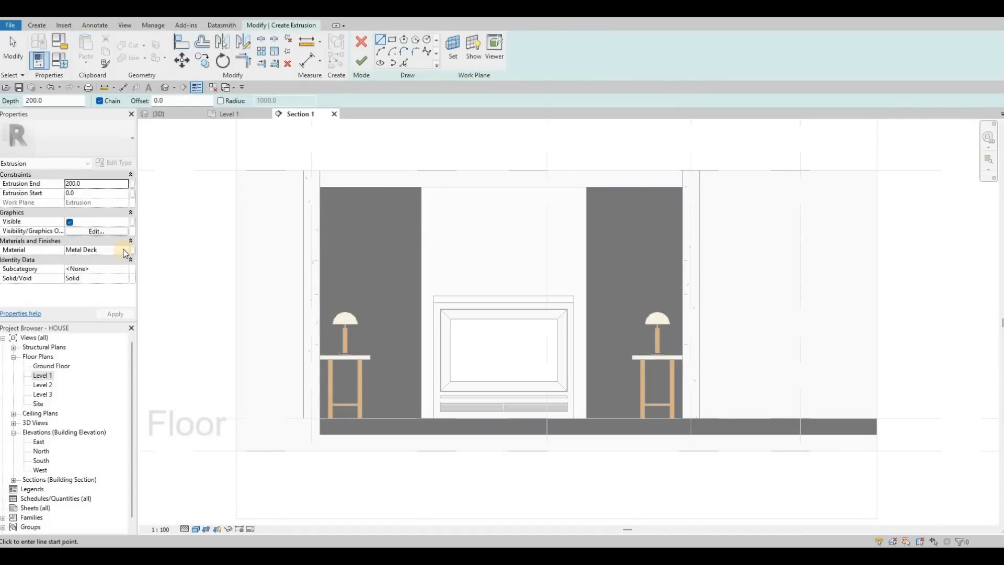
Step: Assign the Glulam 36h wood material to the new extrusion
click(125, 250)
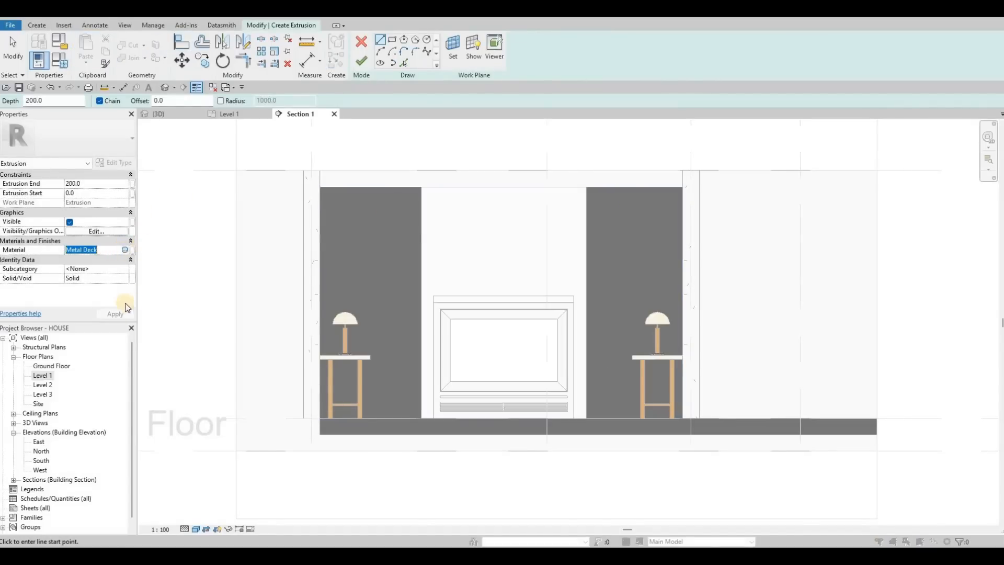
scroll(118, 326, down, 3)
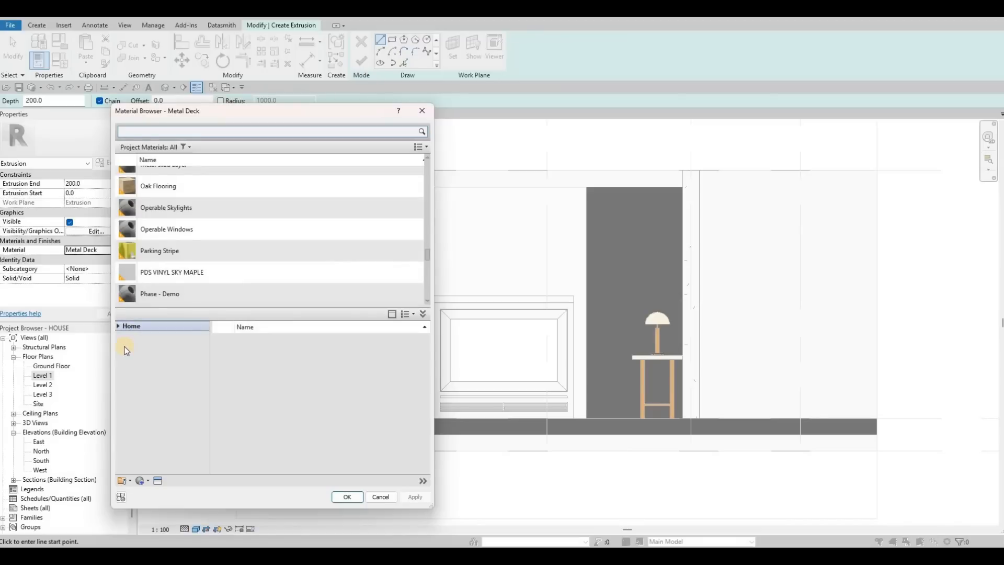
click(123, 346)
scroll(151, 461, down, 2)
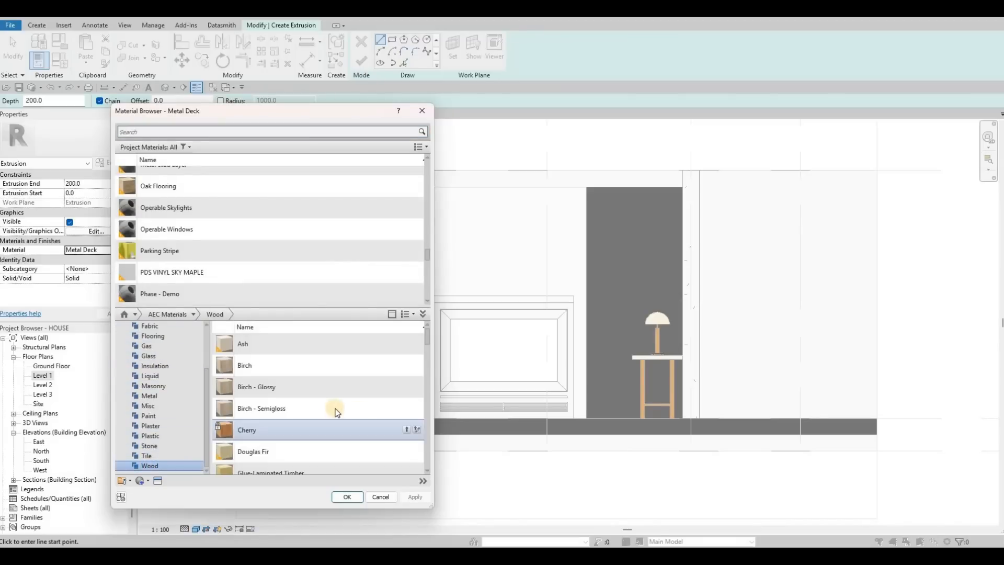
scroll(356, 408, down, 3)
click(407, 407)
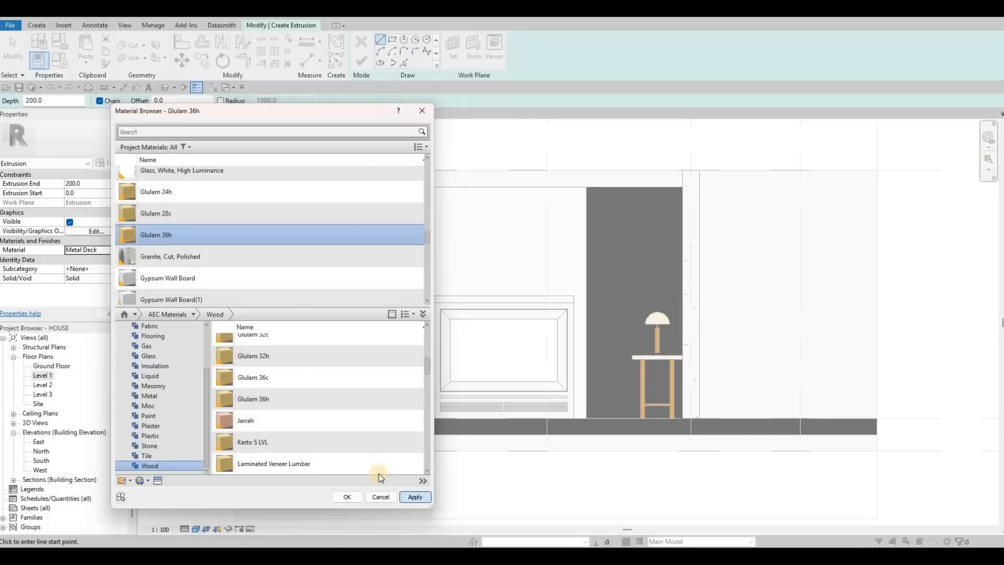
click(414, 496)
click(347, 497)
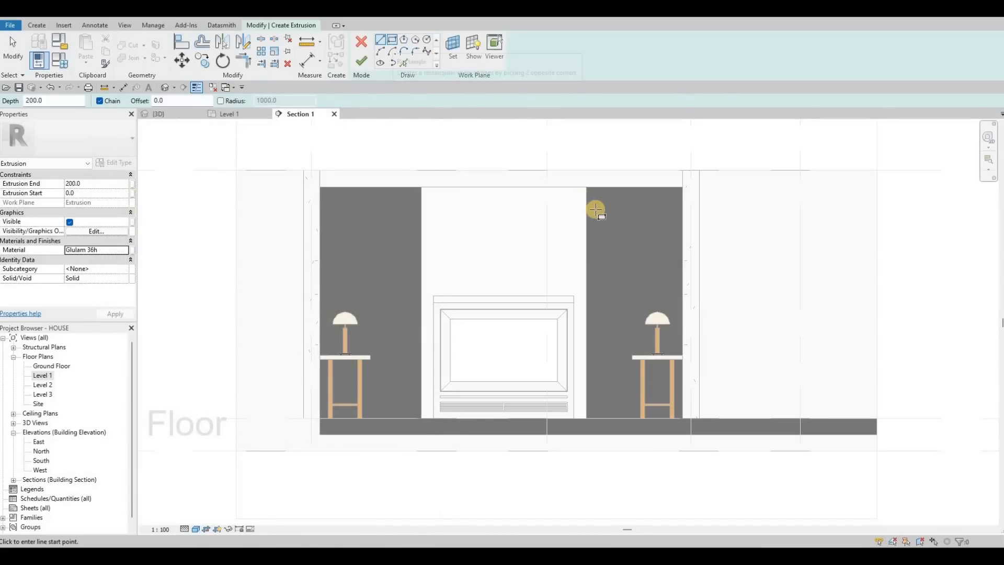
Step: Sketch a thin shelf rectangle about 1166 mm long across the slate between the metal surround and the right-hand wall
key(r)
key(c)
scroll(586, 186, up, 4)
middle_drag(594, 191, 474, 162)
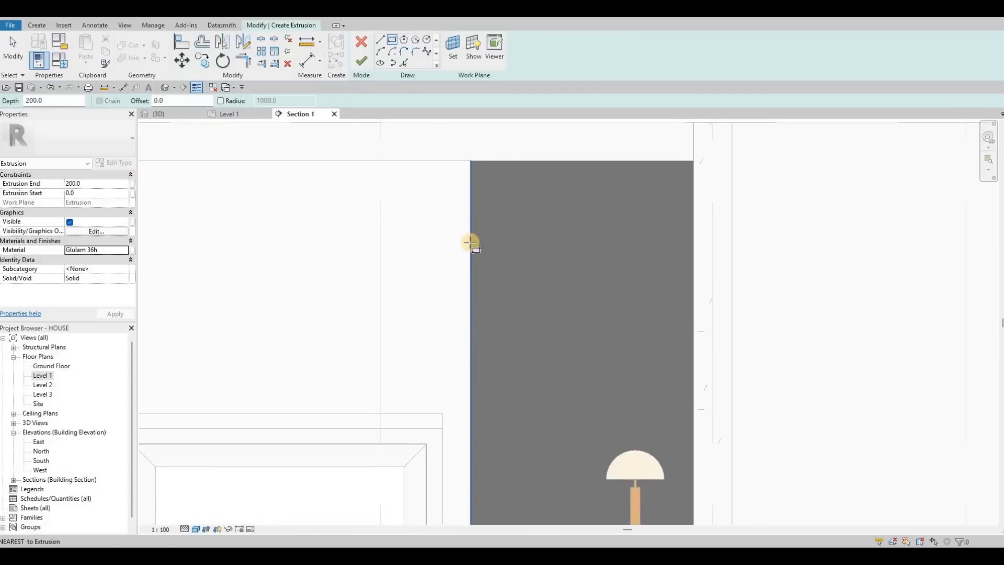
click(692, 250)
key(Escape)
key(Escape)
key(Escape)
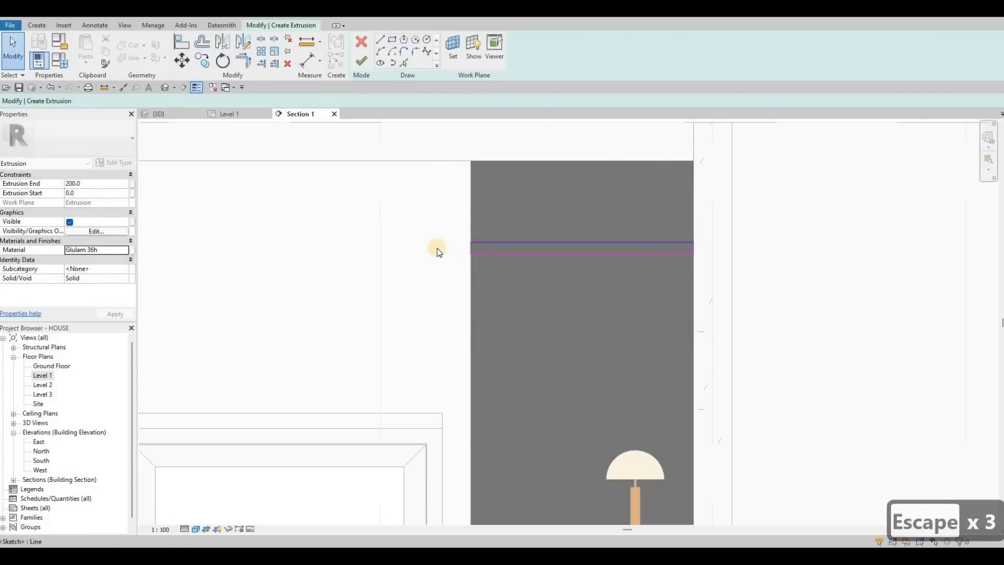
Step: Set the shelf rectangle's thickness to 50 mm
click(438, 251)
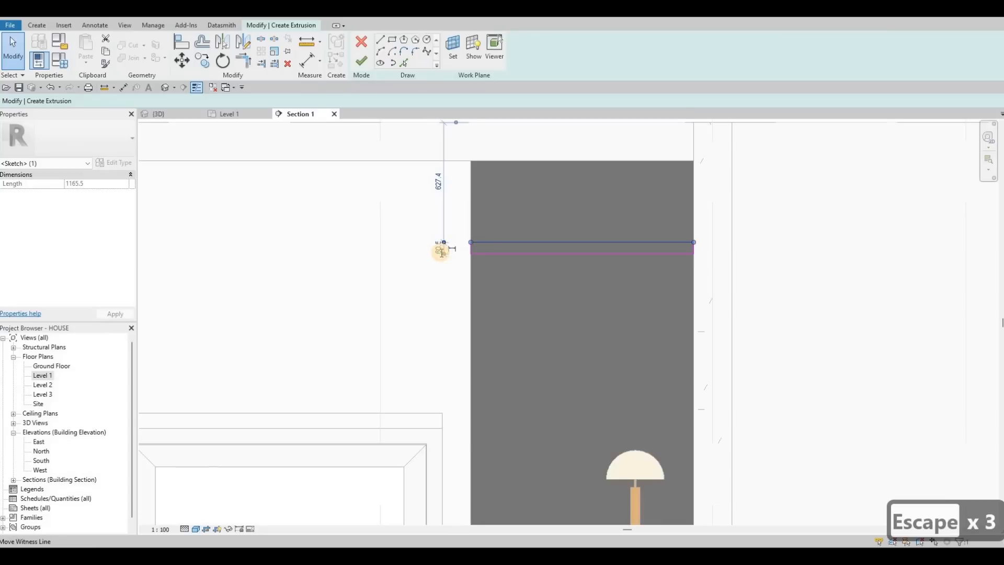
scroll(441, 252, up, 2)
text(50)
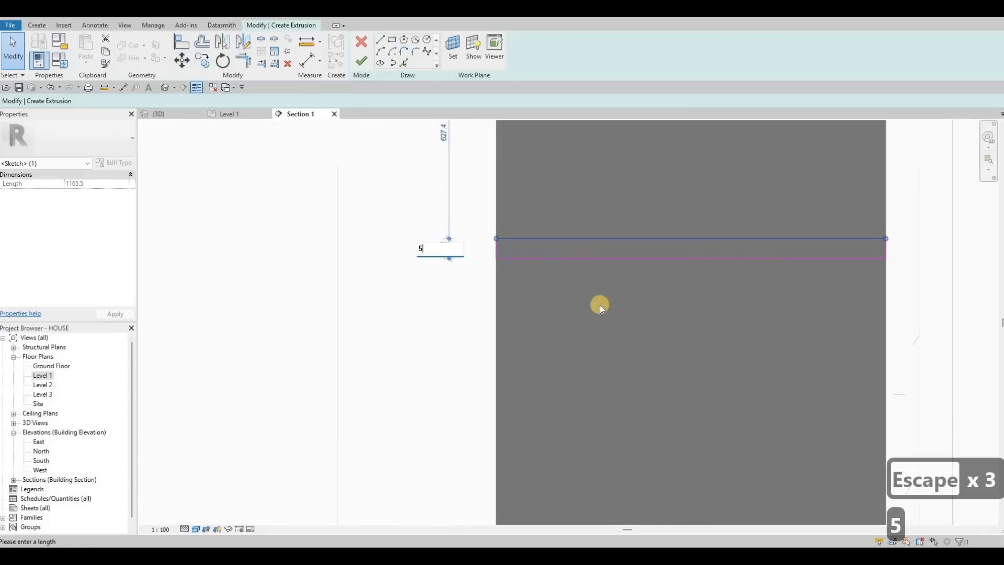
key(Return)
key(Escape)
key(Escape)
scroll(518, 199, down, 1)
scroll(525, 191, down, 2)
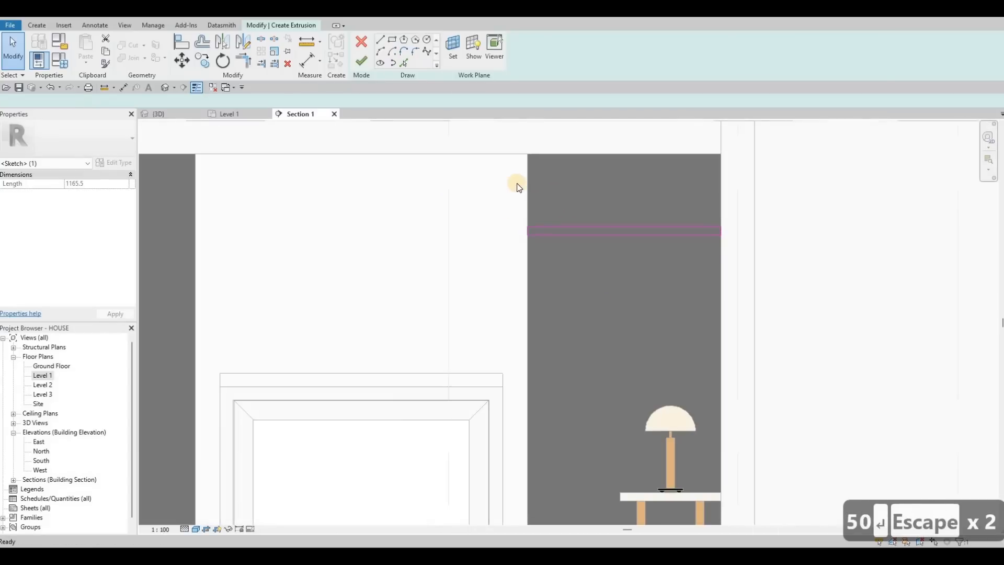
Step: Copy the shelf rectangle twice straight down to make three evenly spaced shelves above the table lamp
middle_drag(489, 204, 460, 172)
scroll(460, 173, down, 2)
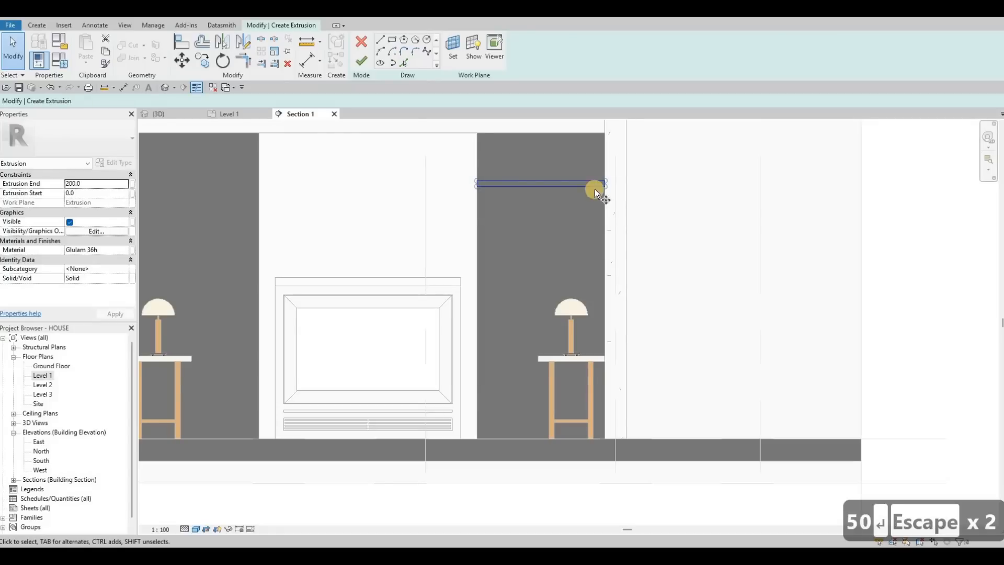
key(c)
key(o)
scroll(479, 204, up, 2)
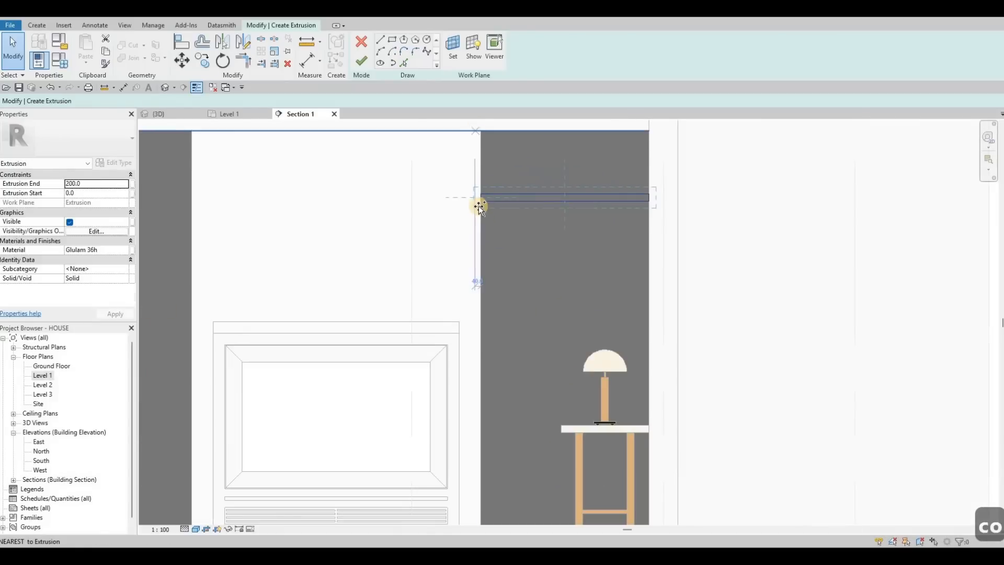
click(480, 204)
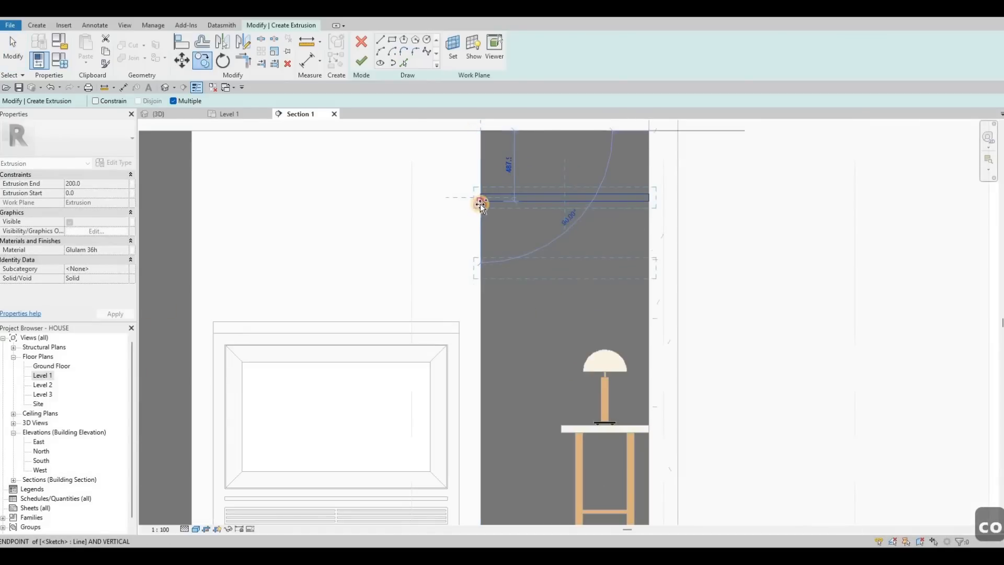
click(480, 271)
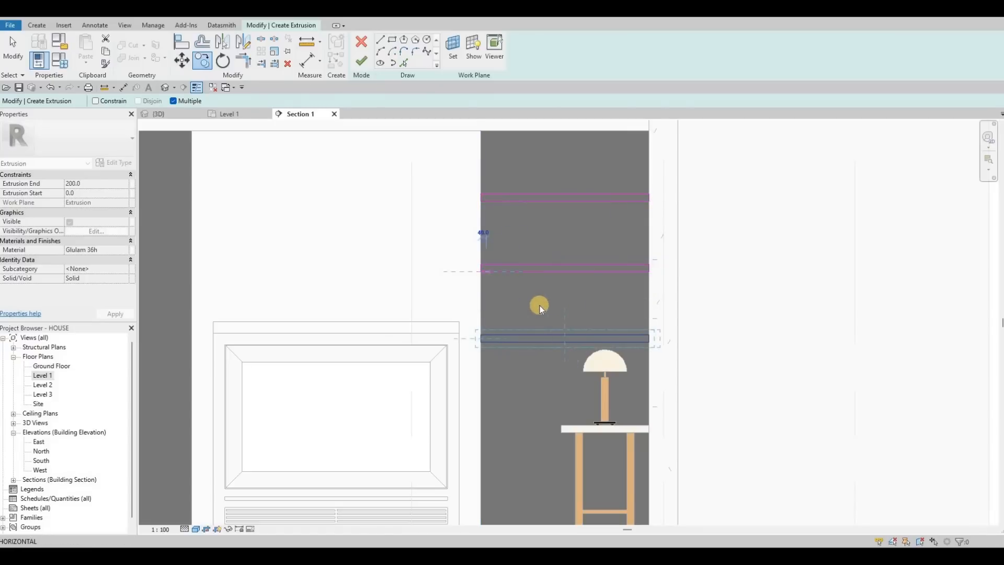
key(Escape)
key(Escape)
Step: Copy the three shelf rectangles horizontally onto the slate on the opposite side of the fireplace, ending against the central surround
scroll(543, 298, down, 2)
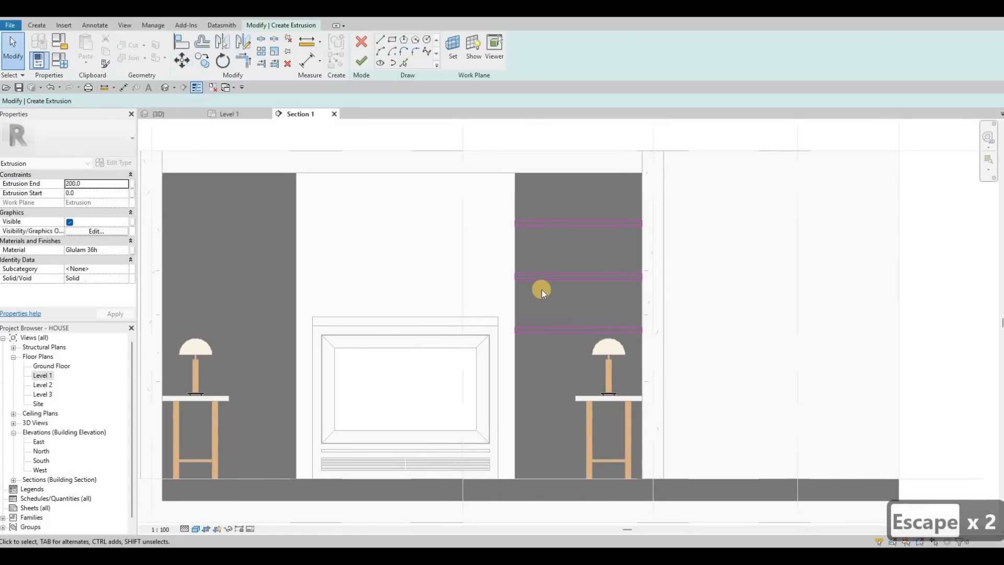
middle_drag(542, 289, 543, 292)
click(550, 241)
click(685, 331)
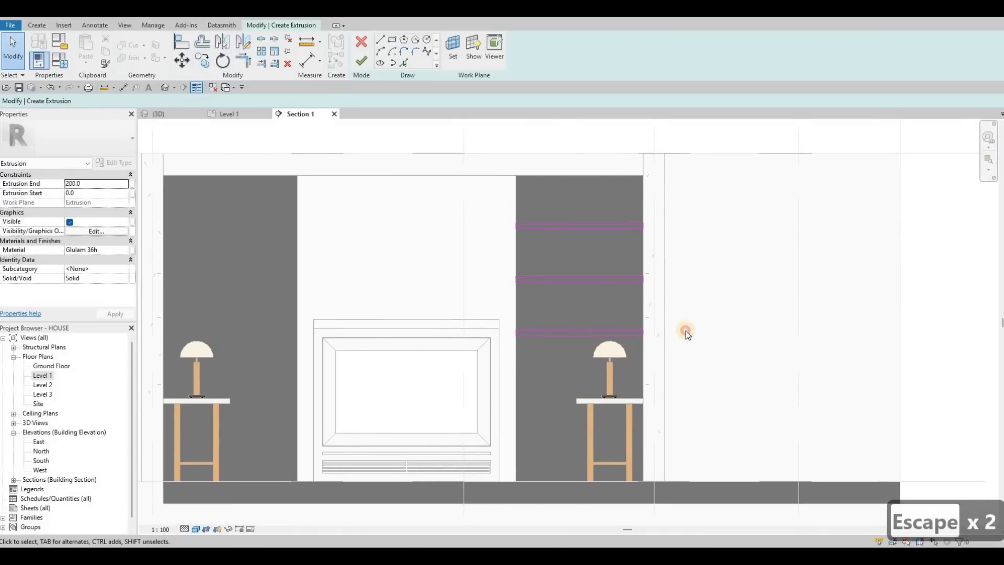
drag(495, 198, 690, 342)
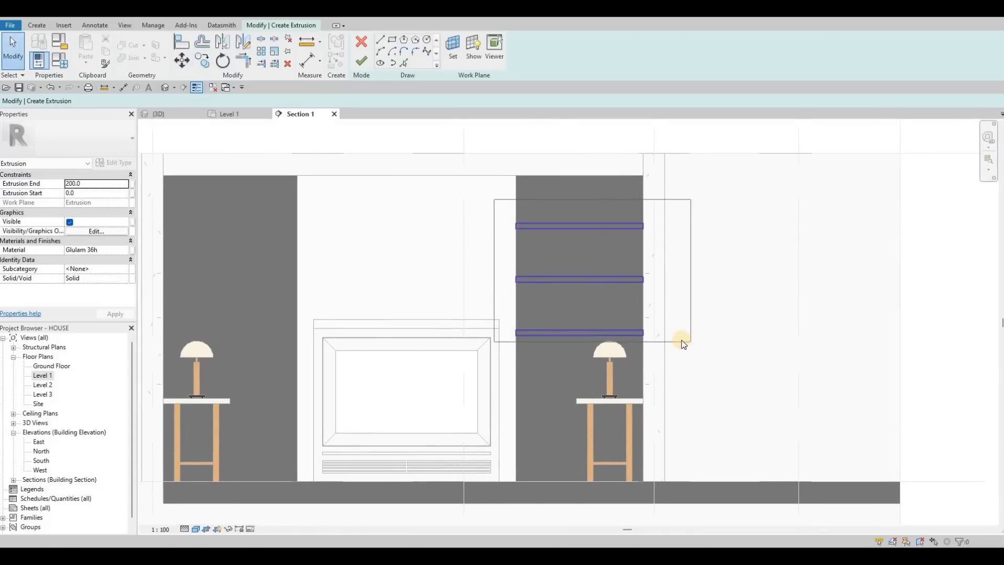
key(c)
key(o)
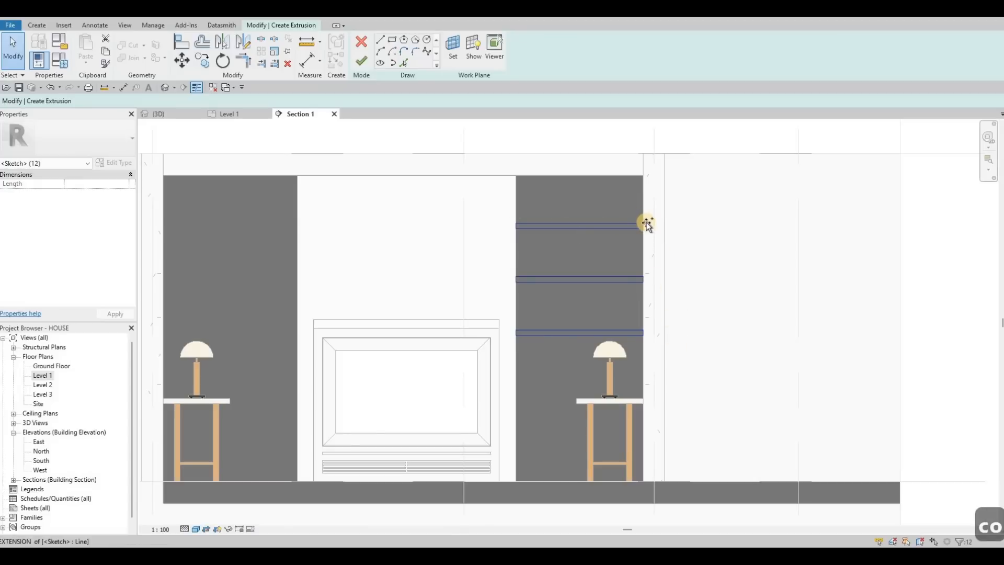
click(646, 223)
click(298, 225)
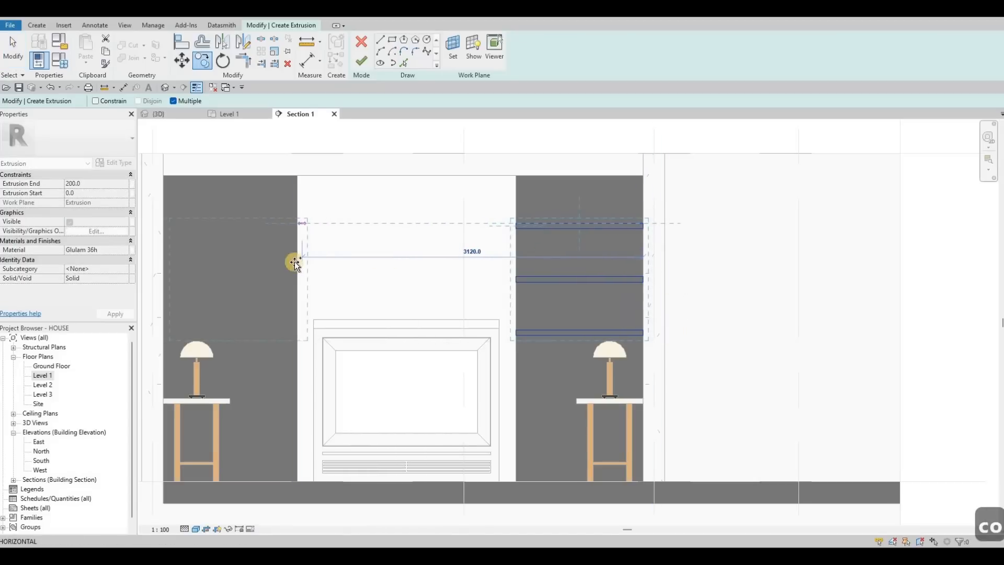
middle_drag(254, 221, 456, 215)
key(Escape)
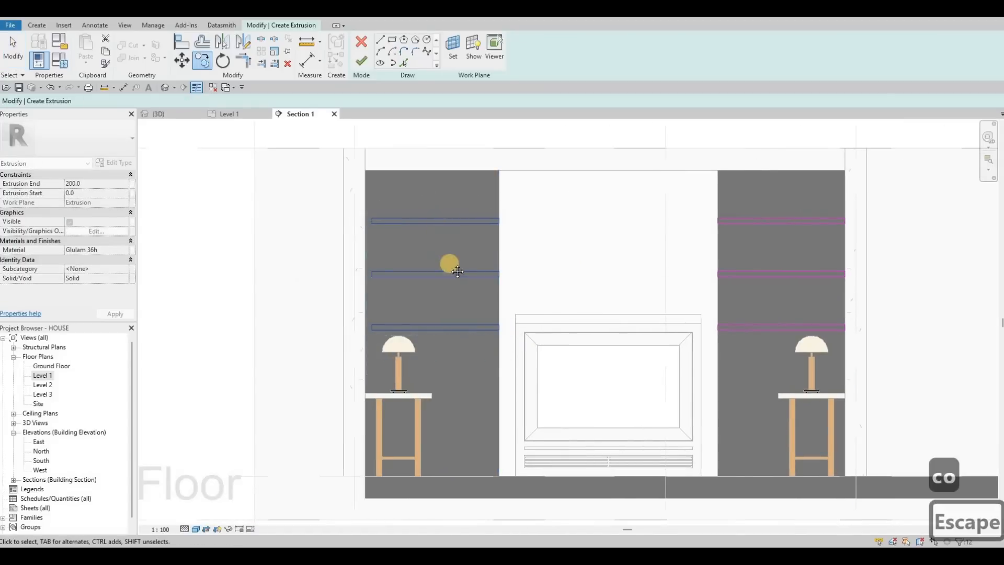
middle_drag(372, 244, 449, 203)
scroll(449, 203, up, 1)
key(Escape)
scroll(463, 196, up, 2)
key(Escape)
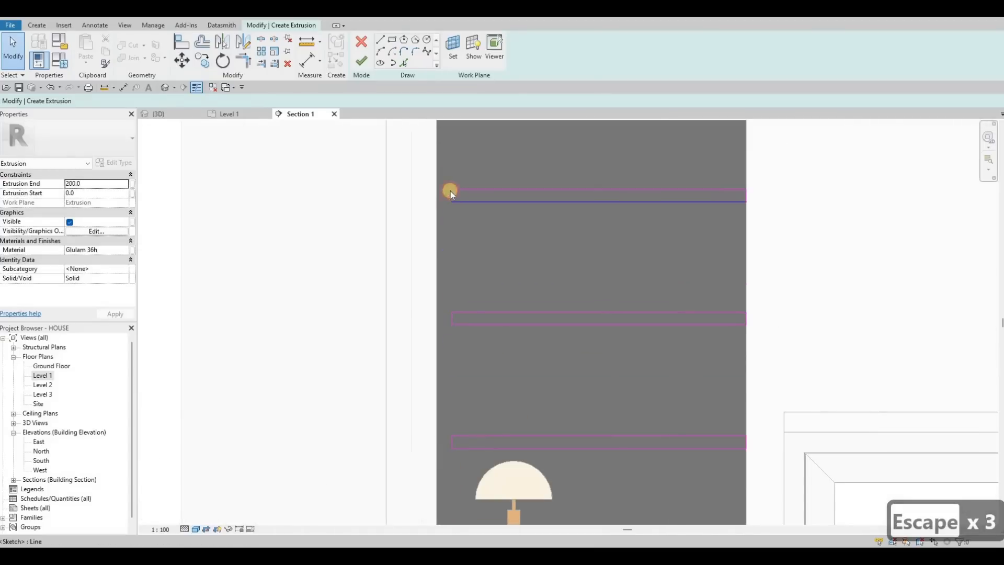
Step: Extend the outer end of the top copied shelf rectangle to the side wall at the slate's edge
scroll(453, 196, up, 2)
click(453, 198)
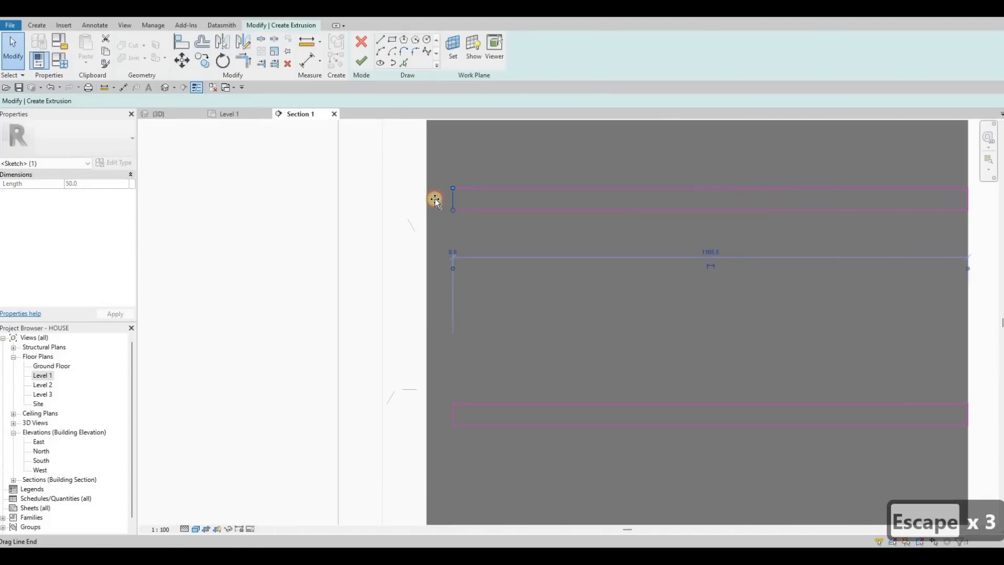
drag(435, 194, 440, 231)
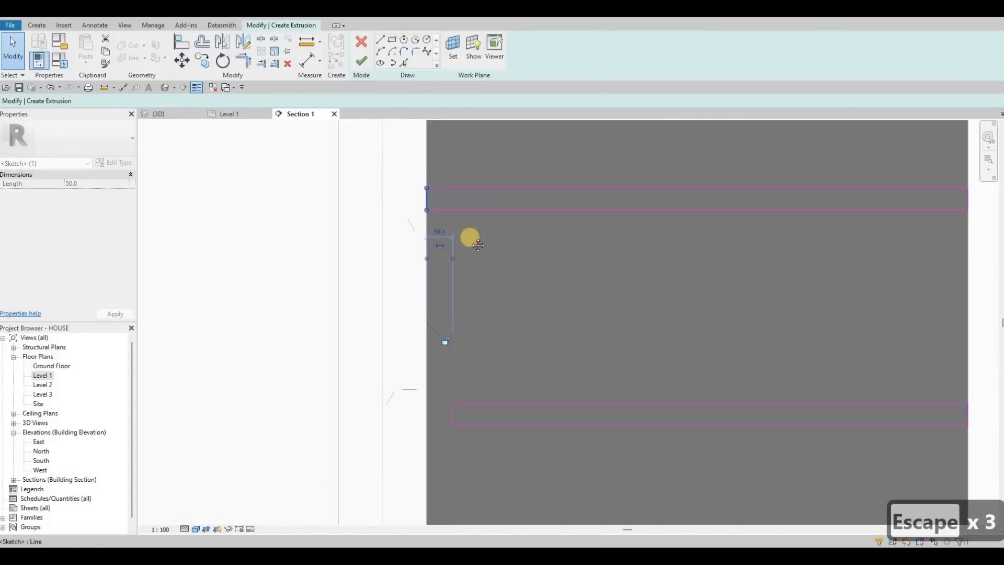
scroll(437, 198, down, 3)
key(Escape)
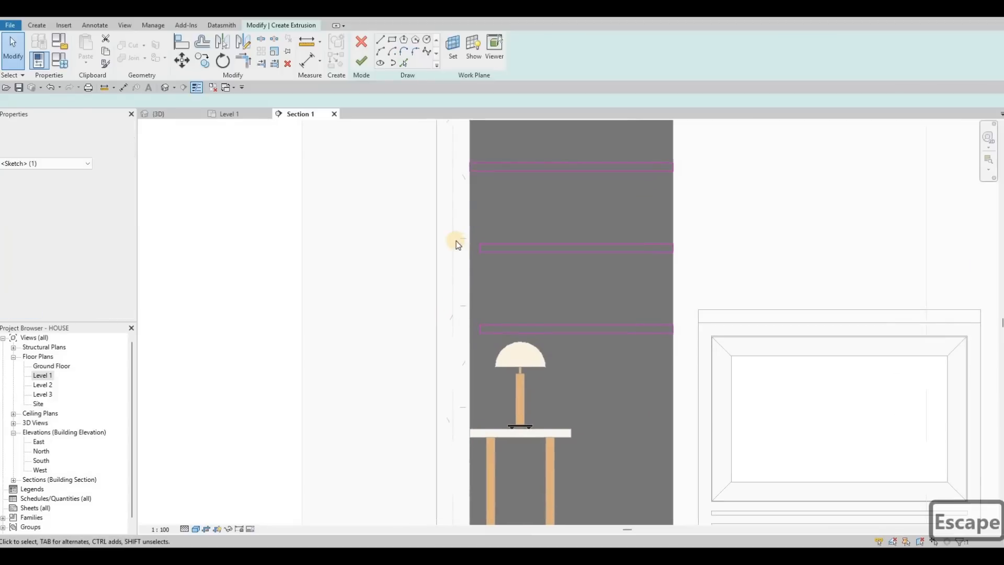
Step: Extend the outer end of the middle copied shelf rectangle to the side wall at the slate's edge
scroll(461, 322, down, 3)
scroll(463, 415, down, 1)
scroll(464, 413, up, 4)
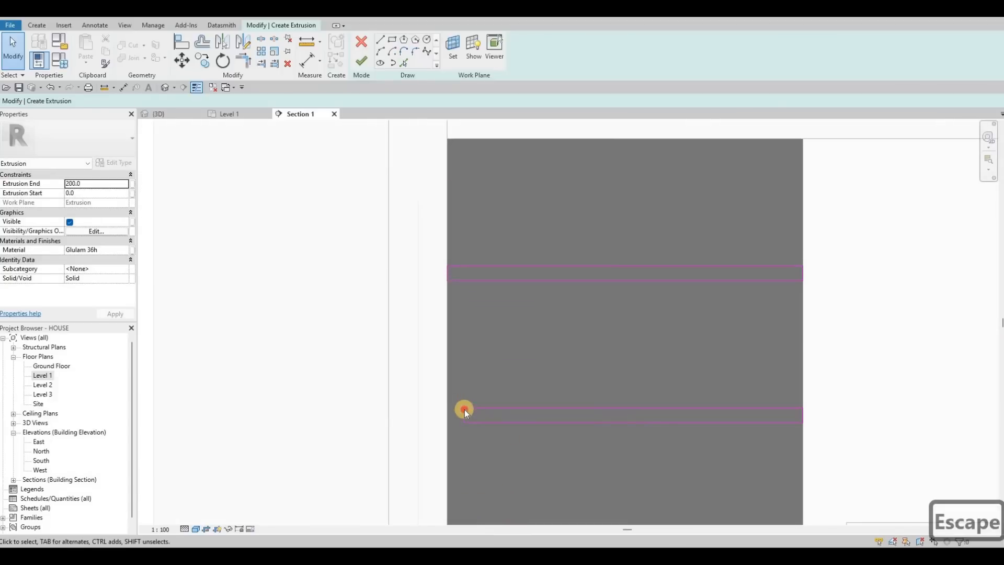
click(463, 413)
scroll(463, 413, up, 2)
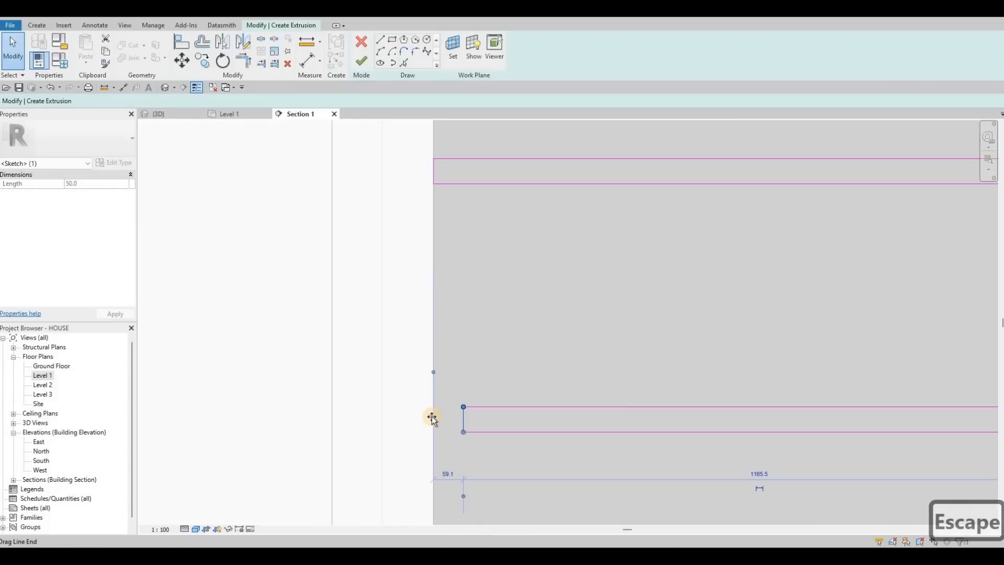
click(440, 366)
scroll(441, 359, down, 3)
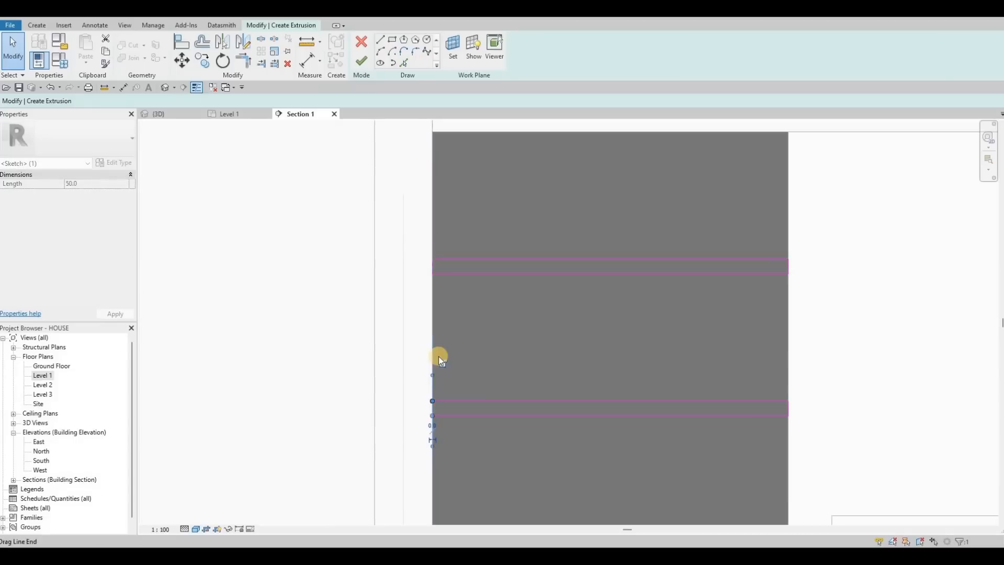
Step: Extend the lowest copied shelf rectangle to the side wall and finish the six-shelf extrusion
scroll(438, 356, up, 2)
drag(442, 356, 408, 355)
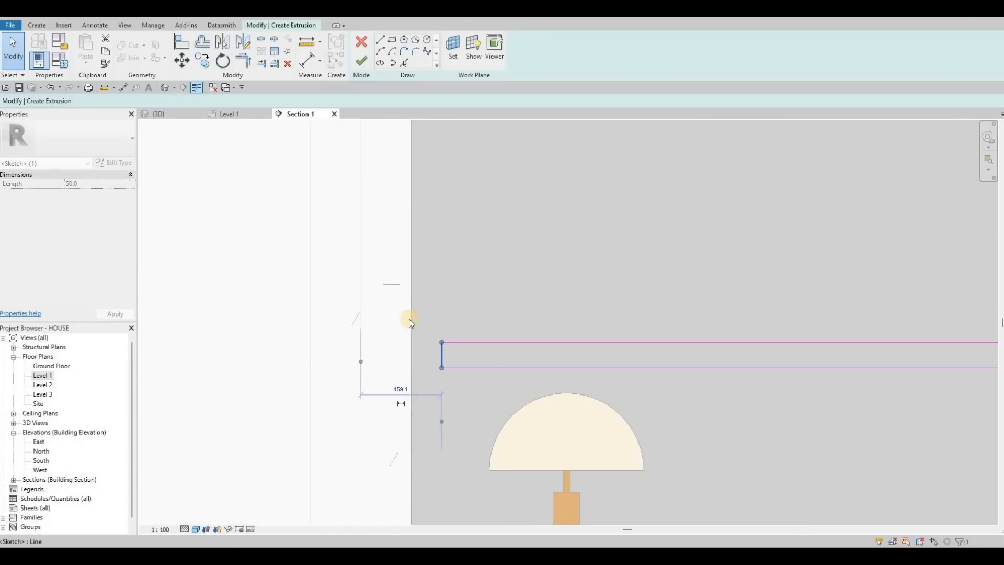
key(Escape)
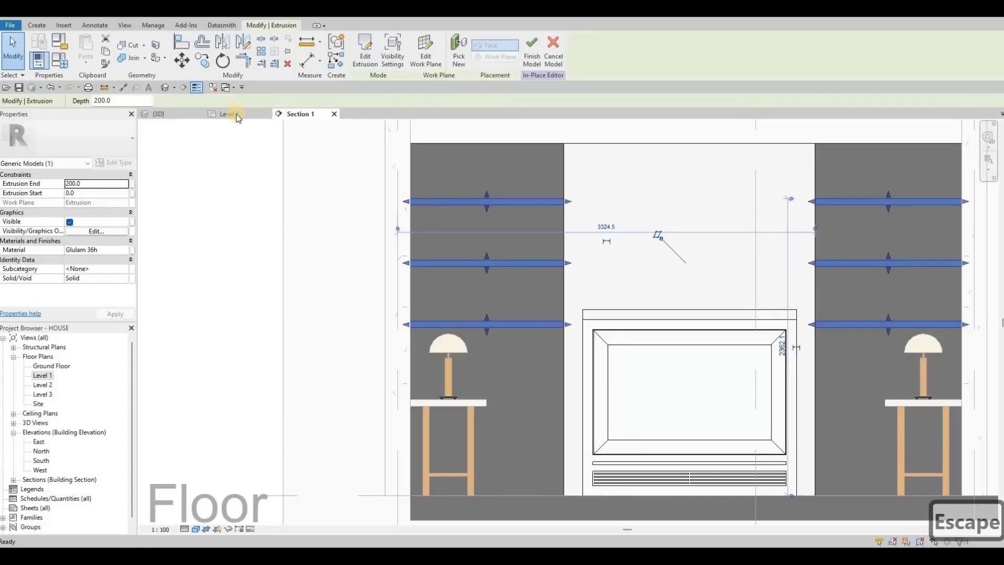
click(181, 115)
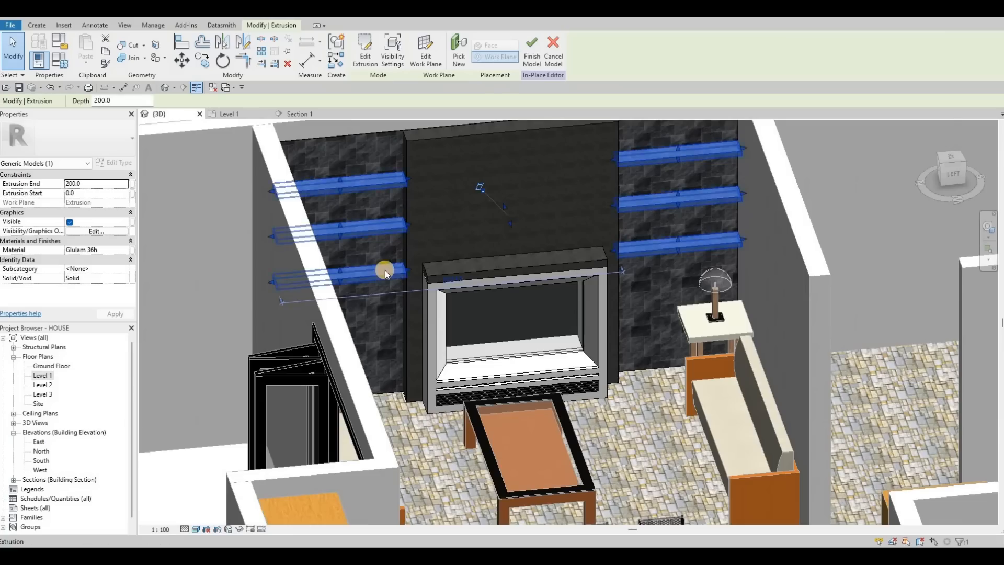
scroll(392, 277, down, 2)
shift+middle_drag(393, 278, 418, 272)
key(Escape)
Step: Start a new extrusion in the Level 1 plan and open its material selection
click(243, 116)
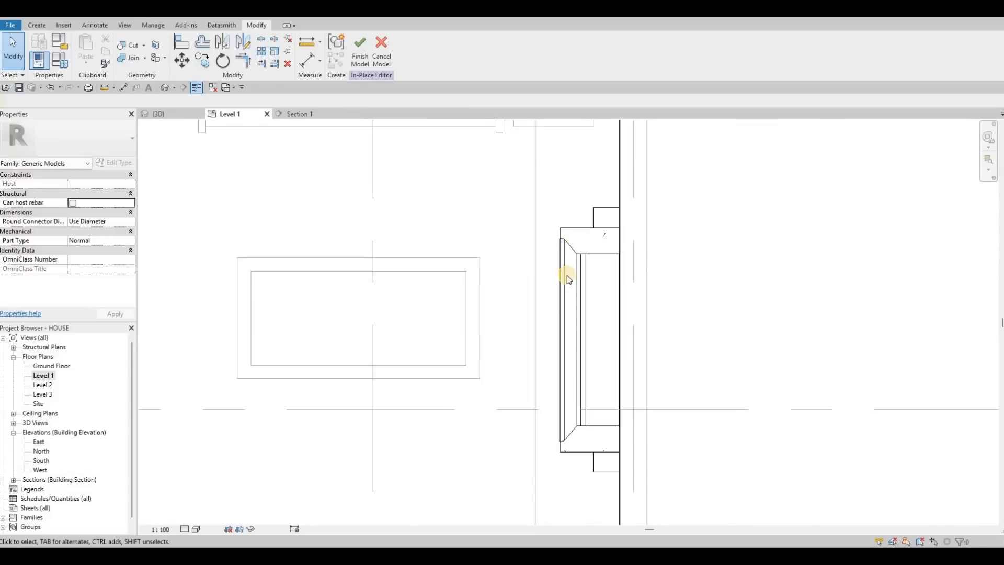
middle_drag(567, 276, 554, 263)
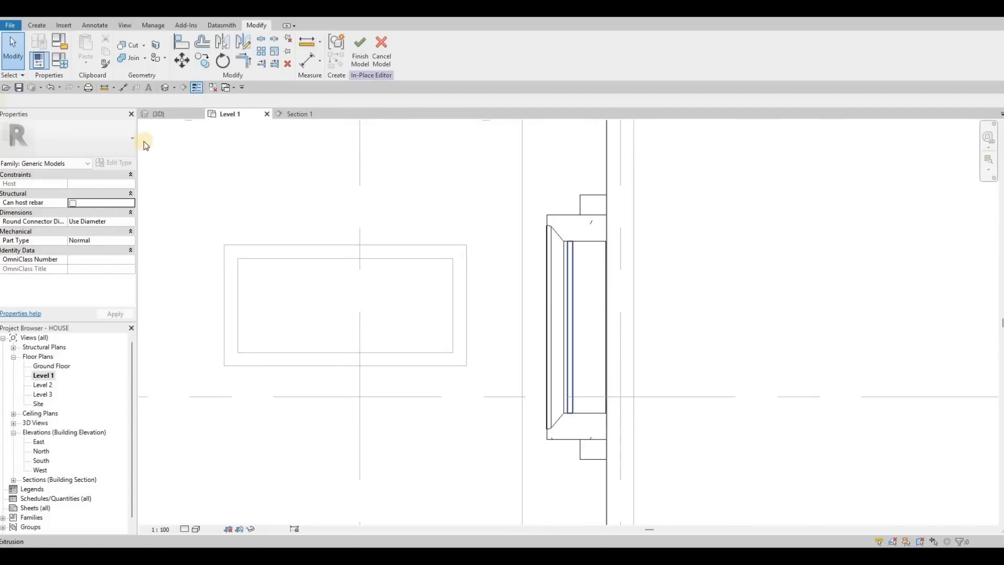
click(87, 56)
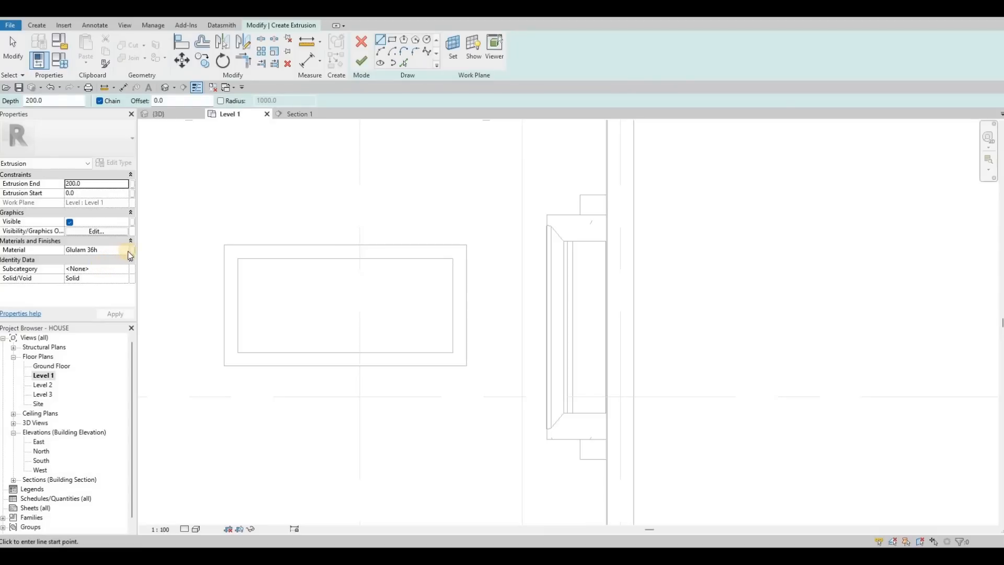
click(125, 253)
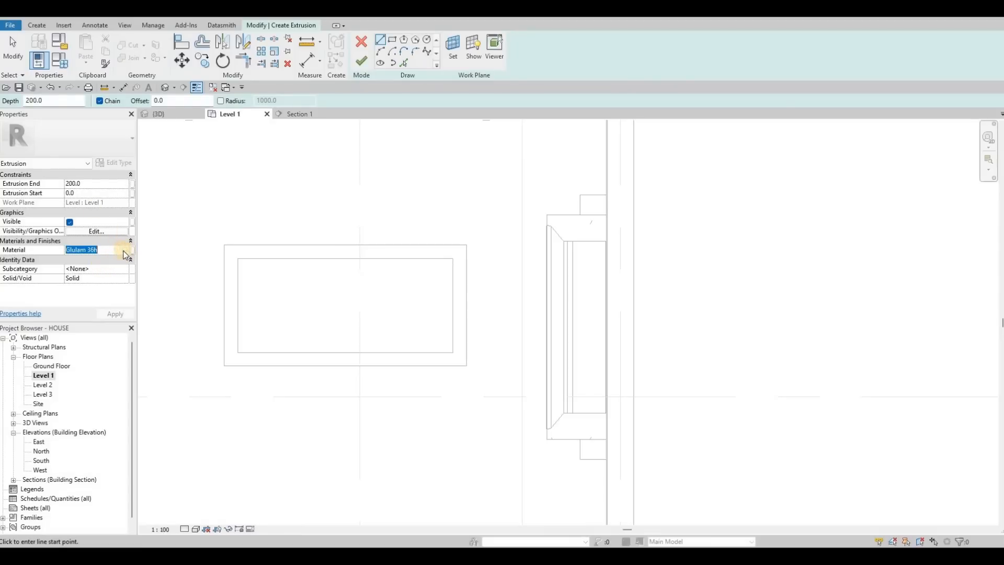
click(125, 250)
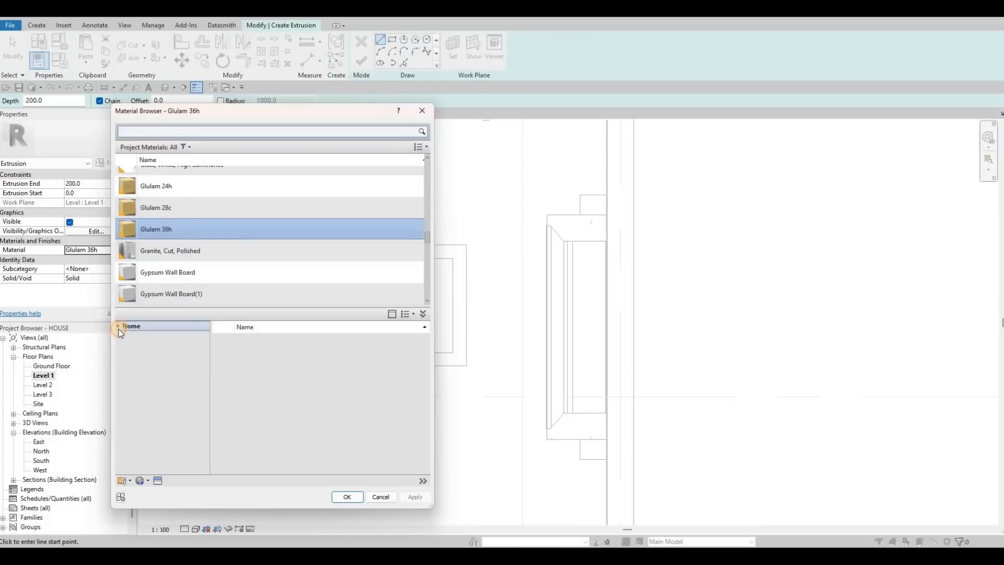
Step: Assign the Pea Stone - Grey material from the AEC Materials Misc category to the new extrusion
click(123, 345)
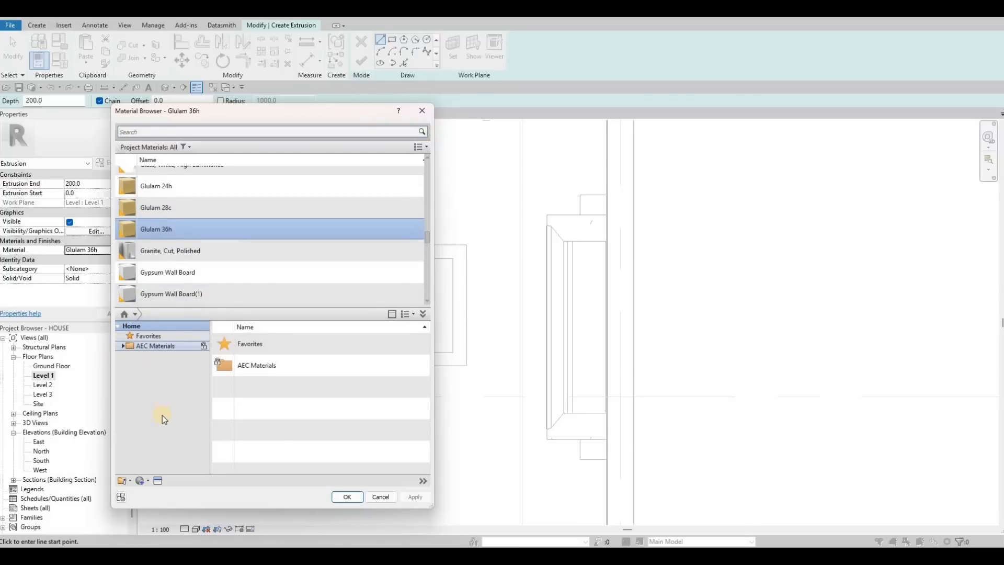
scroll(158, 436, down, 2)
click(151, 446)
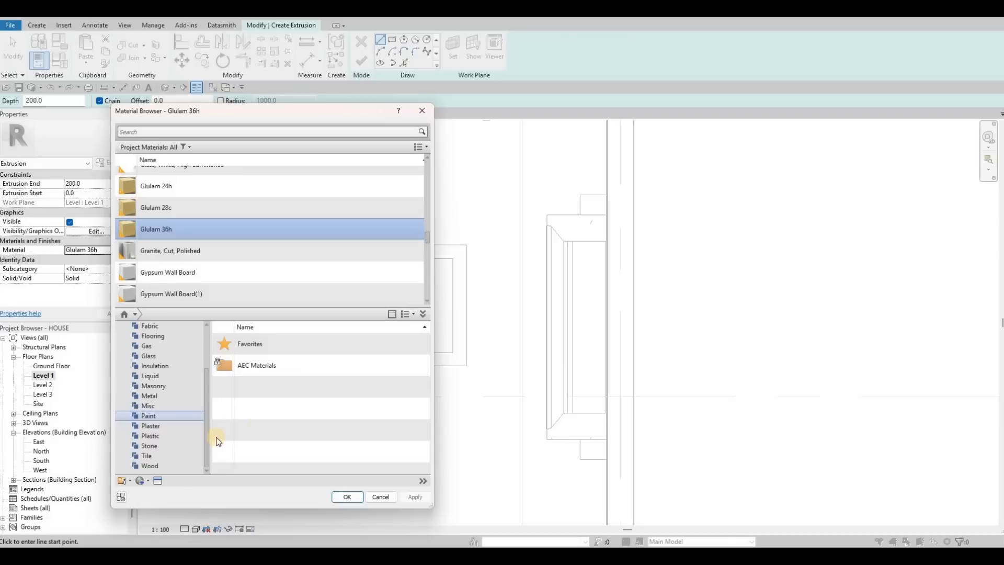
scroll(275, 438, down, 2)
click(281, 443)
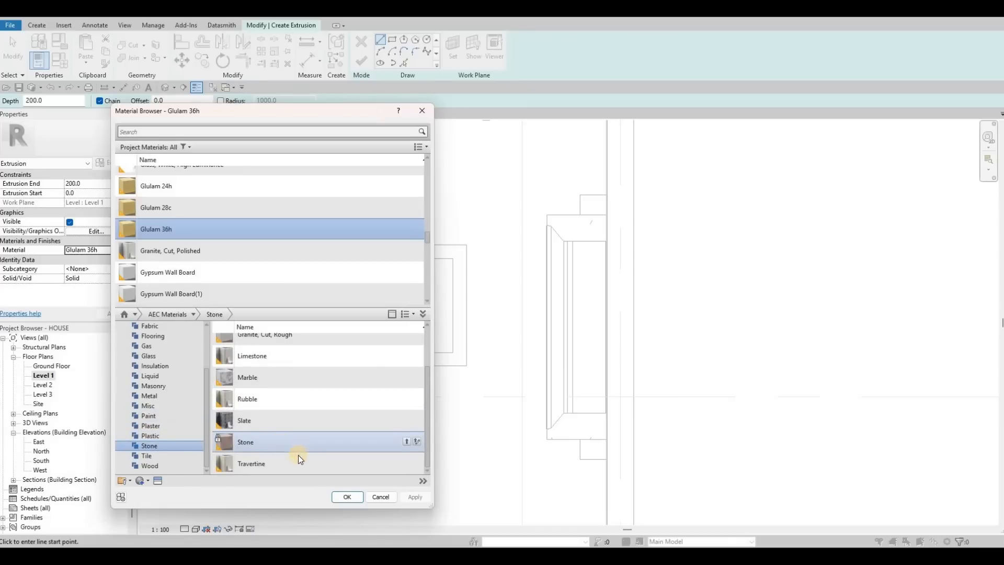
click(156, 407)
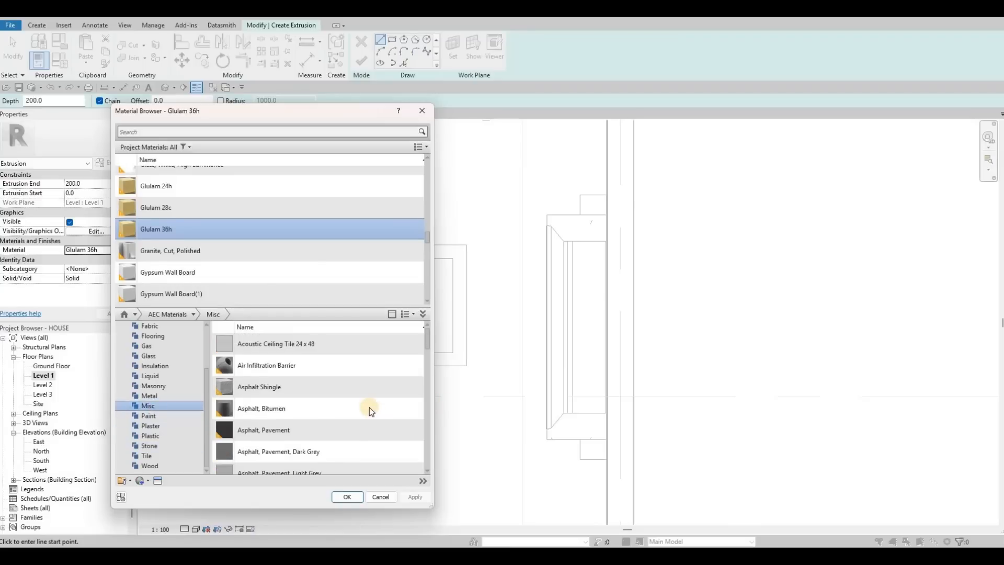
scroll(368, 409, down, 3)
scroll(366, 410, down, 3)
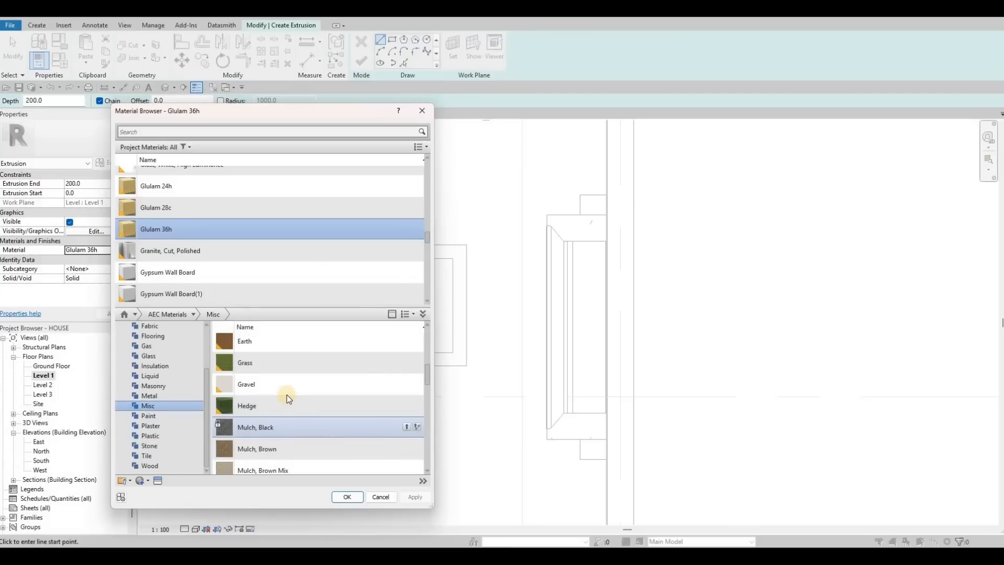
scroll(293, 399, up, 1)
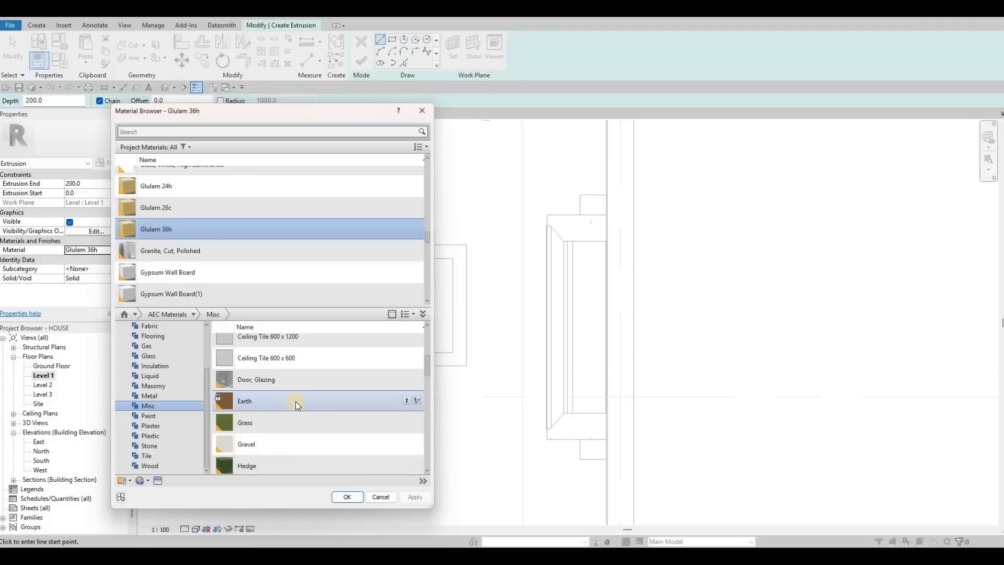
scroll(296, 401, down, 3)
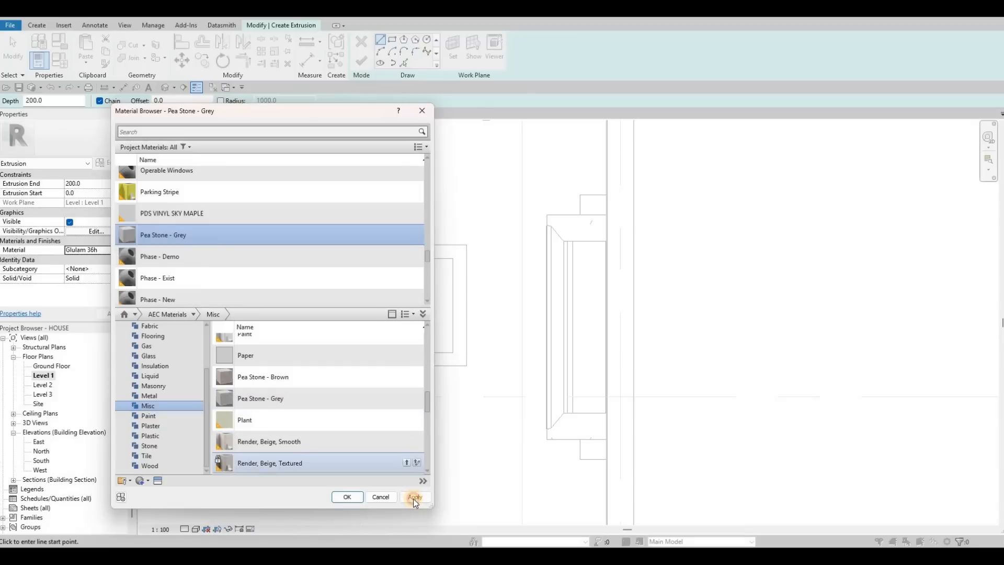
click(340, 497)
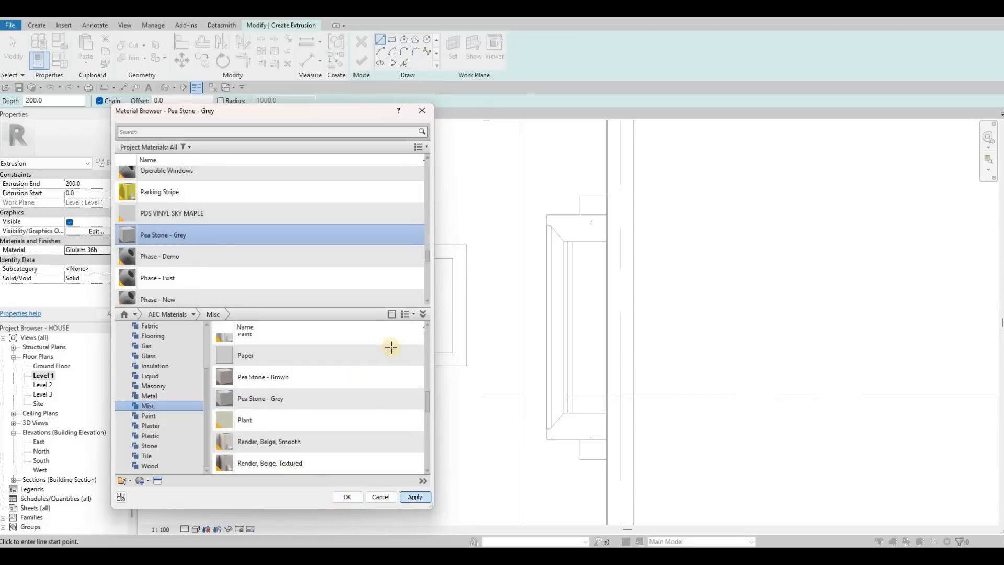
Step: Sketch a rectangle inside the fireplace recess from the back wall to the glass pane and finish the extrusion
click(606, 241)
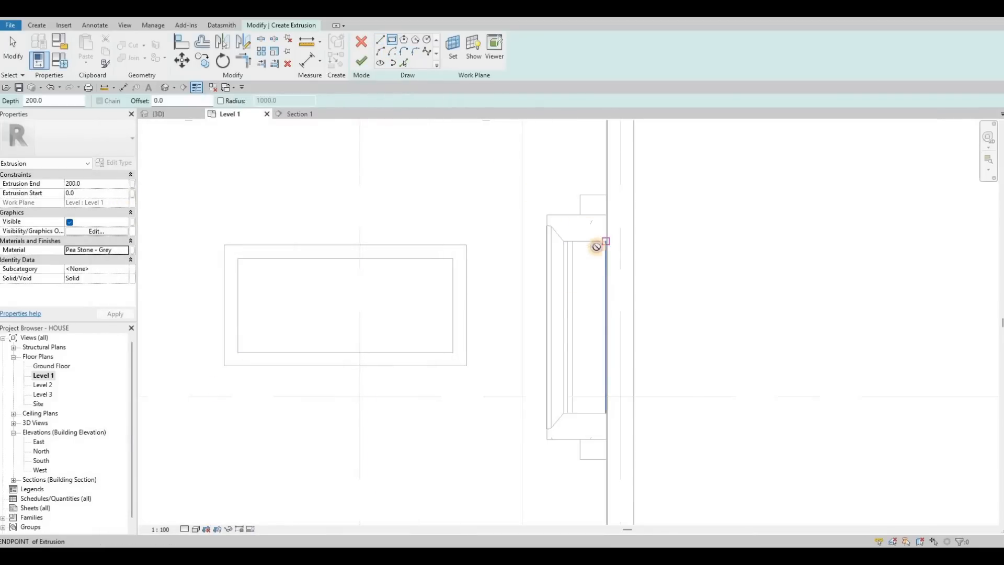
click(567, 413)
key(Escape)
key(Escape)
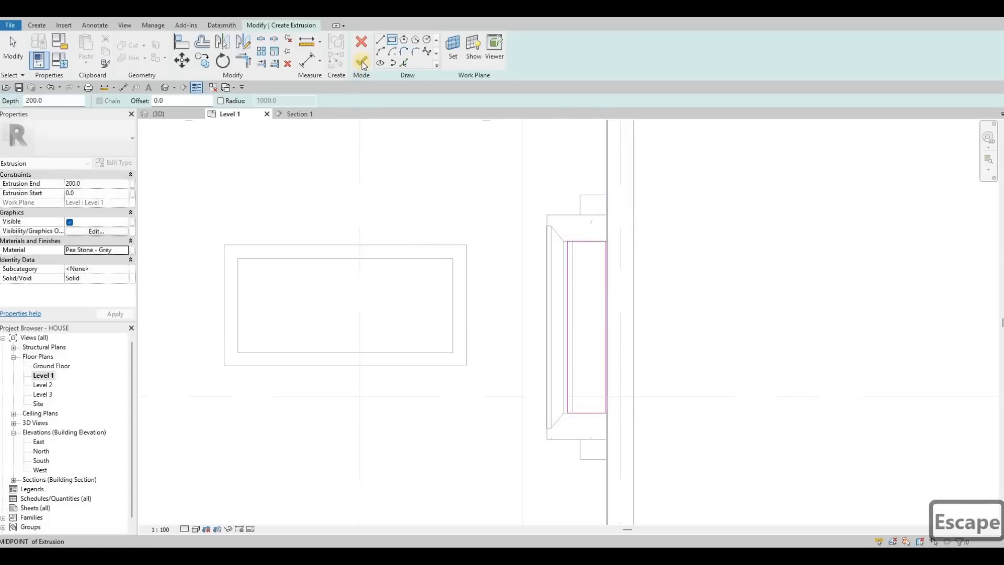
click(177, 115)
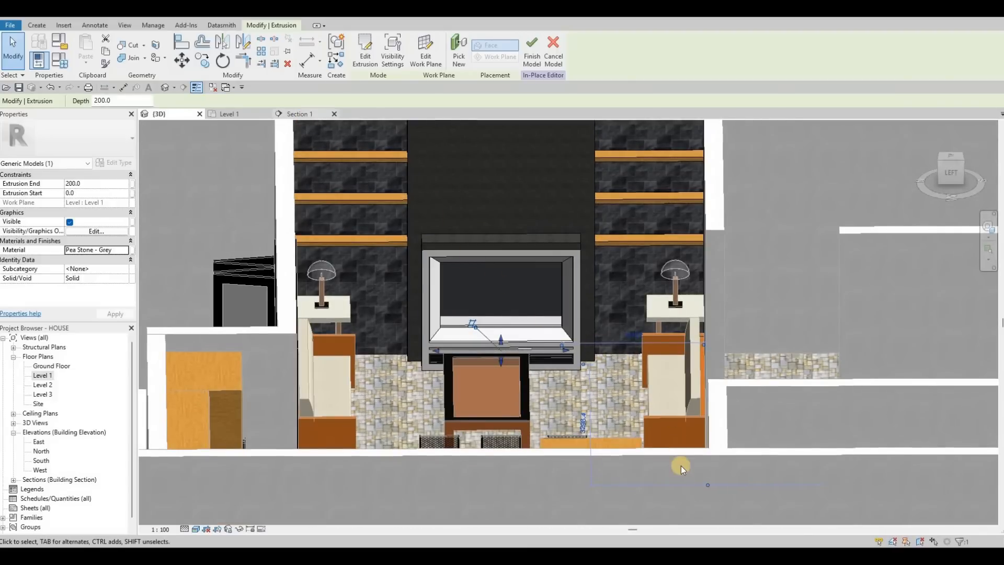
Step: Adjust the pea stone extrusion in Section 1 to start at 443.3 and end at 455.4, just above the fireplace frame's bottom edge
key(ctrl+Tab)
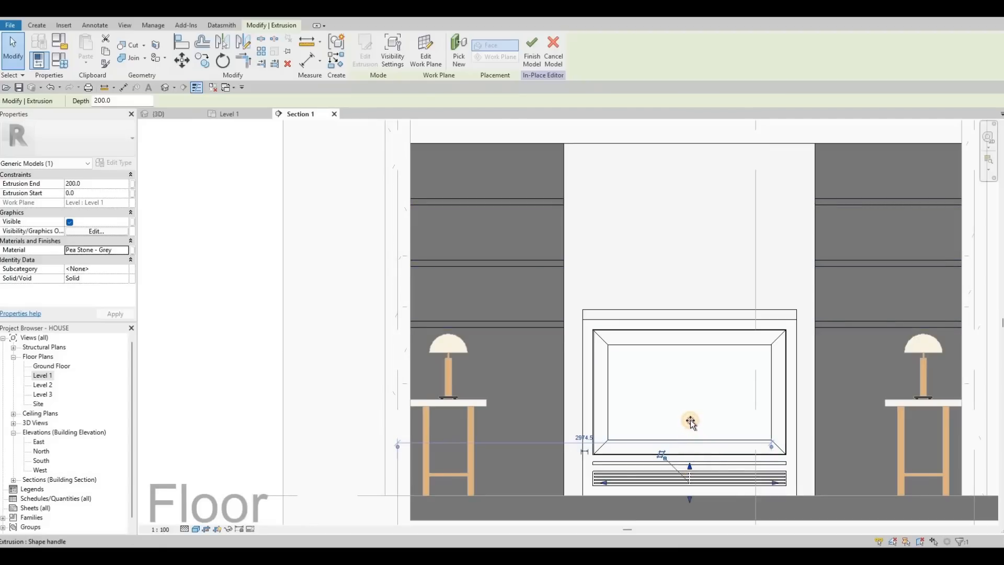
drag(690, 421, 688, 455)
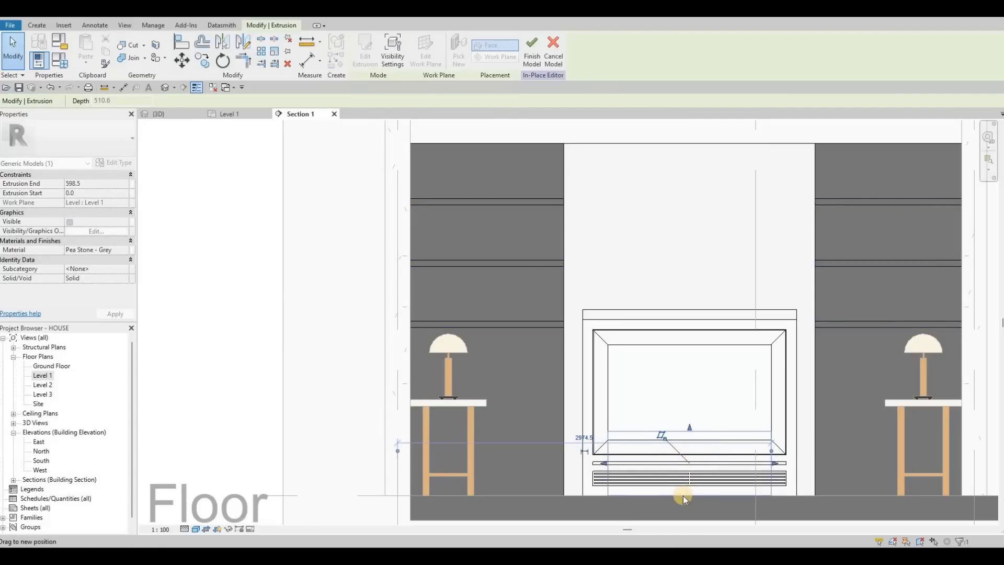
drag(693, 495, 691, 496)
scroll(691, 494, up, 2)
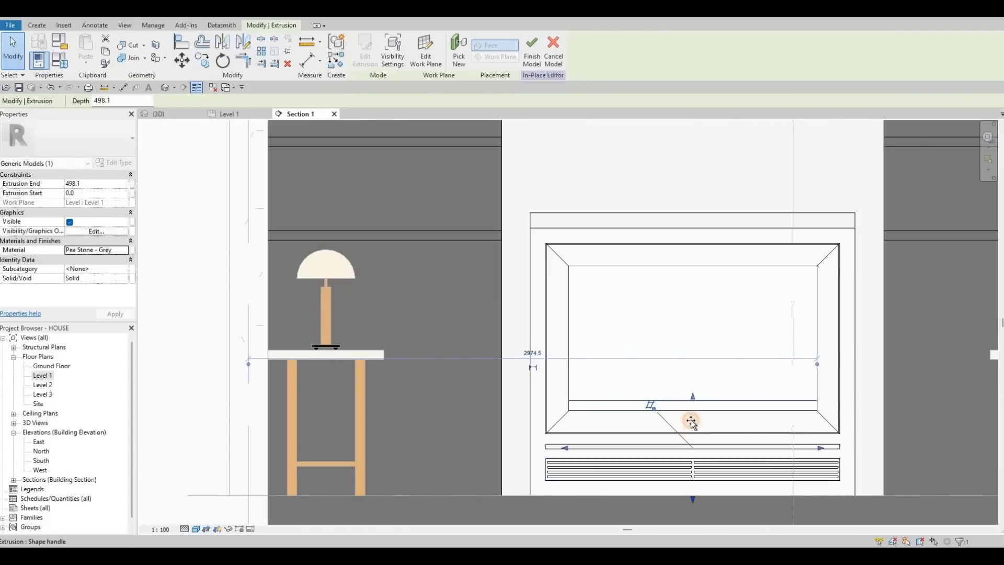
mouse_move(691, 415)
mouse_down()
mouse_move(694, 398)
mouse_move(689, 429)
mouse_up()
scroll(691, 415, up, 2)
scroll(692, 417, up, 2)
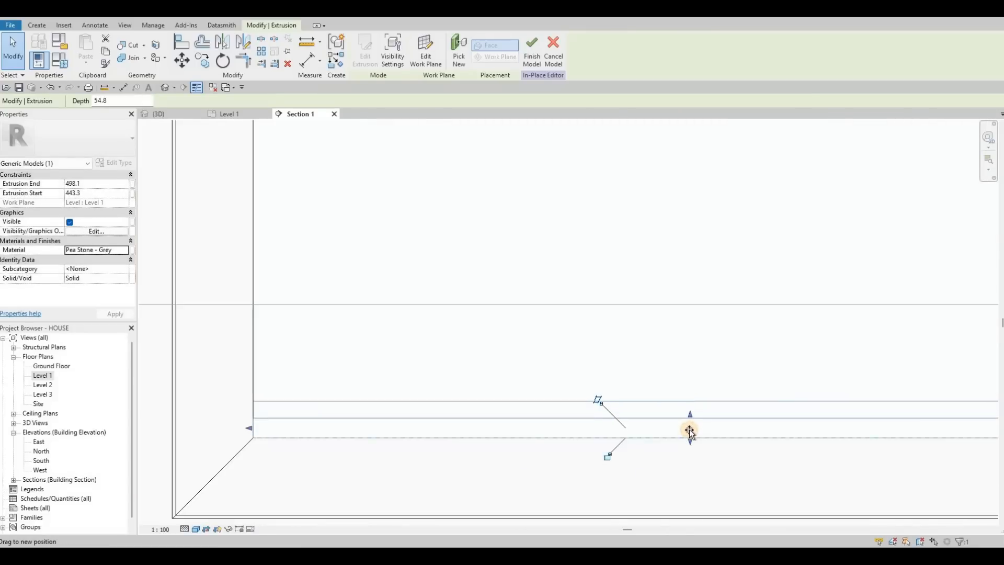
Step: Pull the pea stone bed's front edge back from the glass in the 3D view
click(168, 117)
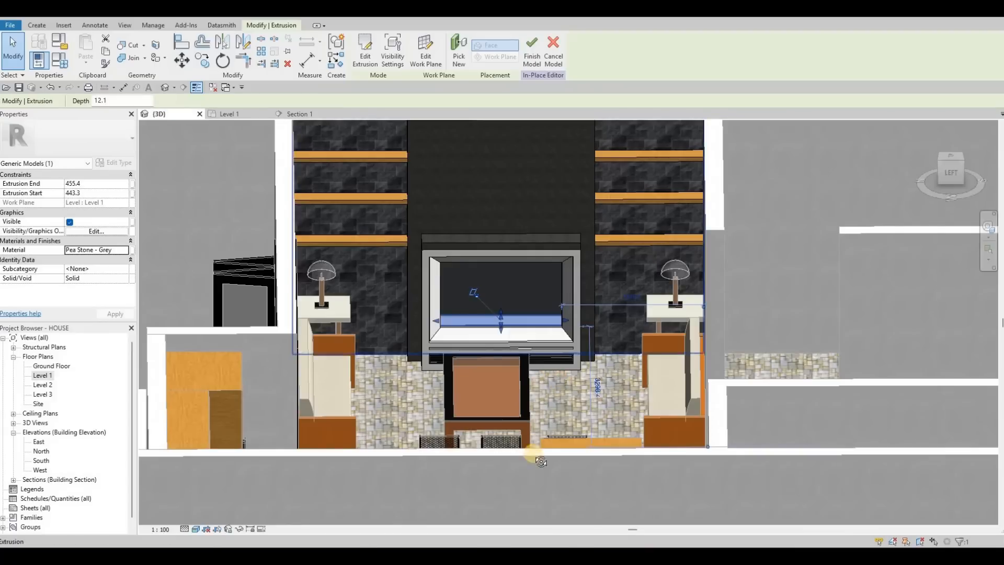
shift+middle_drag(542, 461, 455, 335)
scroll(441, 370, up, 5)
scroll(502, 441, up, 6)
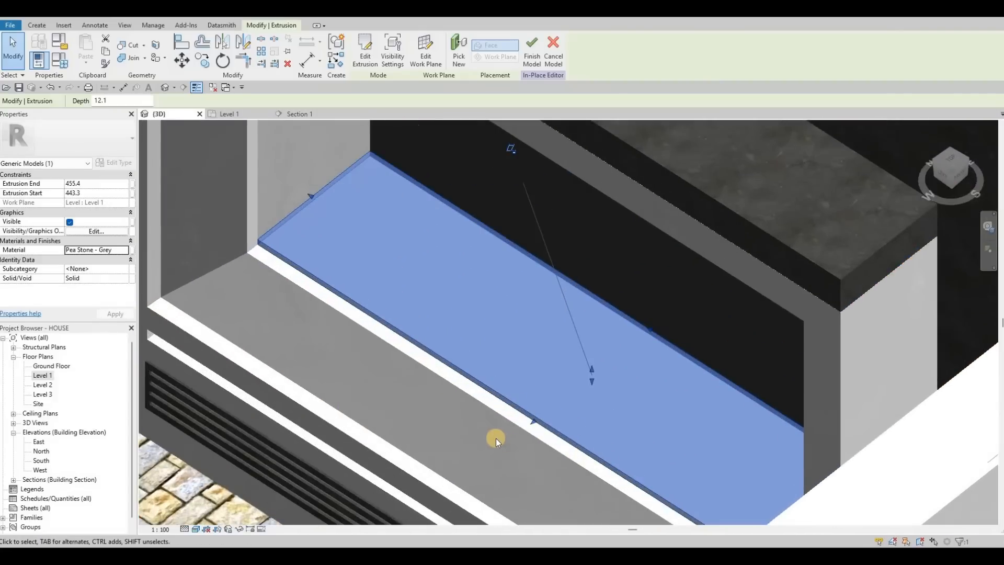
scroll(501, 429, up, 3)
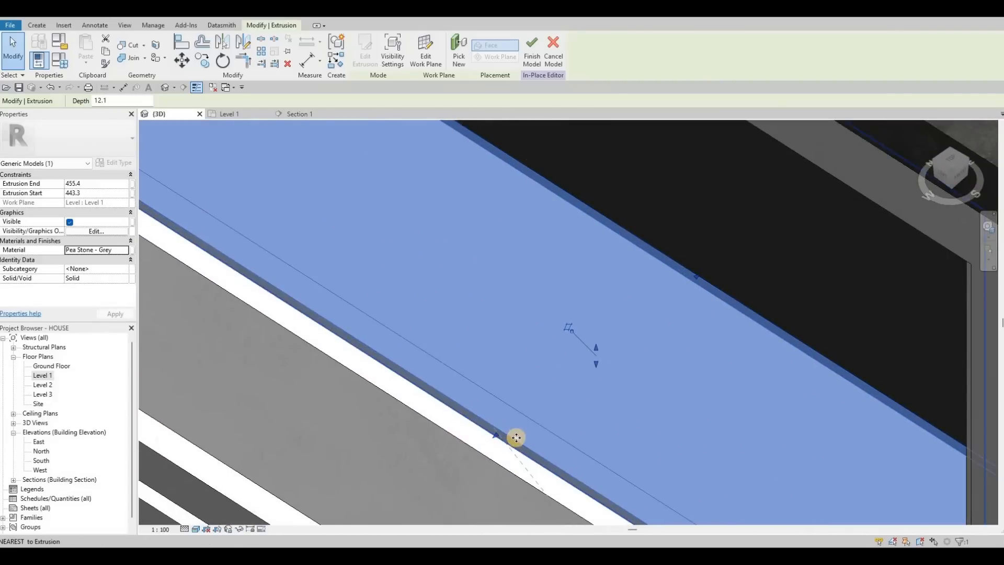
mouse_move(476, 406)
shift+middle_down()
mouse_move(470, 412)
mouse_move(482, 406)
shift+middle_up()
drag(481, 406, 492, 406)
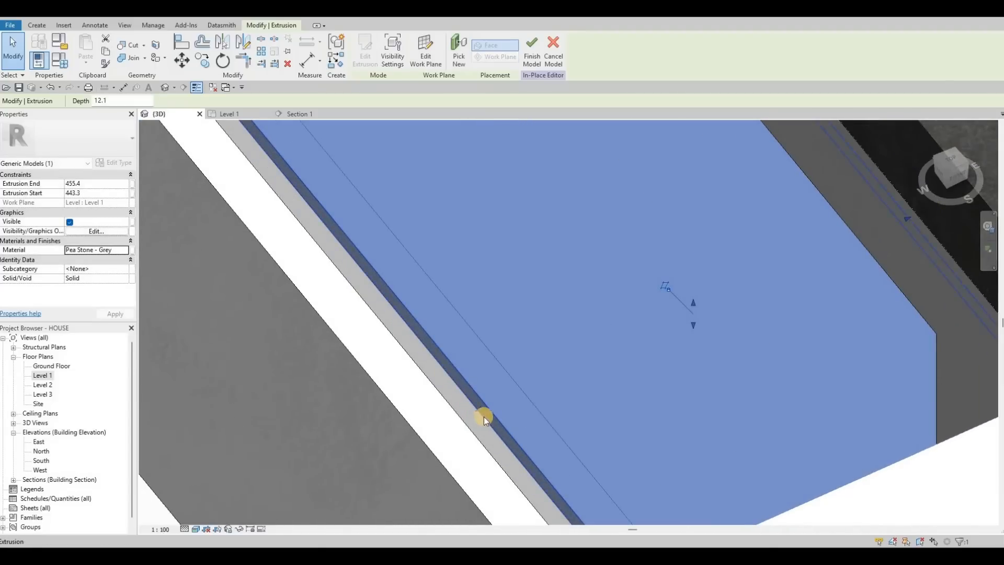
scroll(481, 414, down, 2)
middle_drag(433, 415, 321, 296)
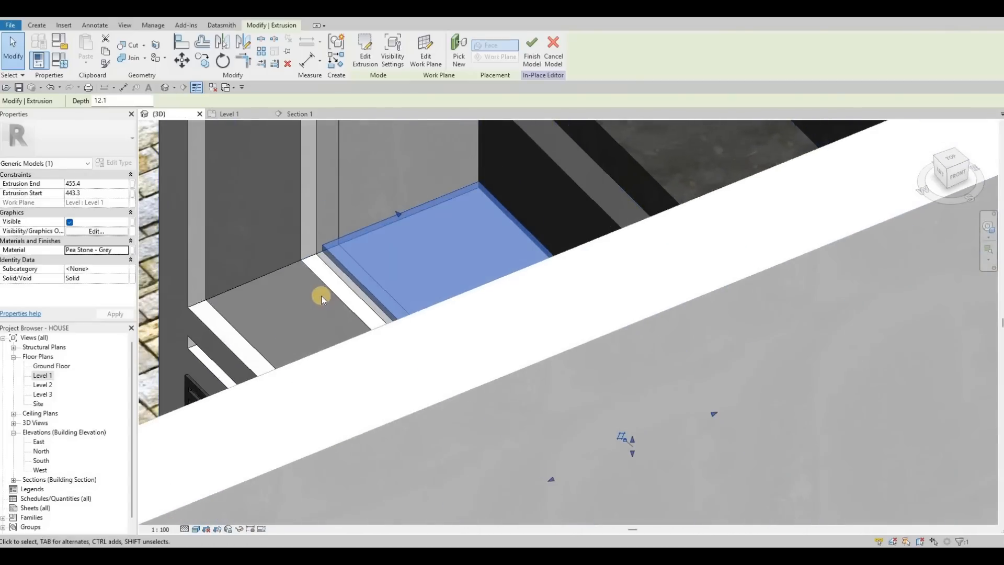
middle_drag(369, 260, 376, 339)
scroll(520, 449, up, 5)
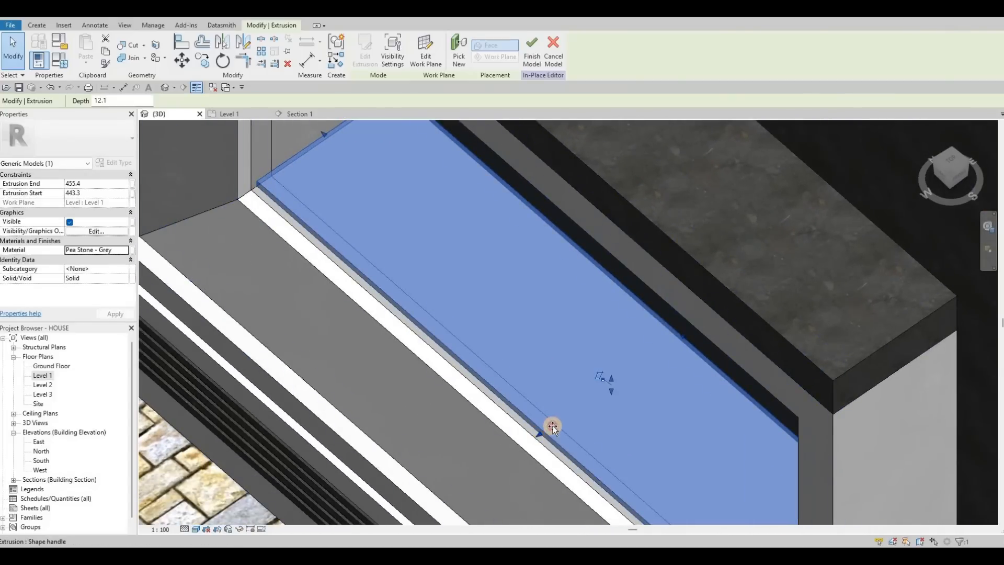
drag(553, 425, 560, 439)
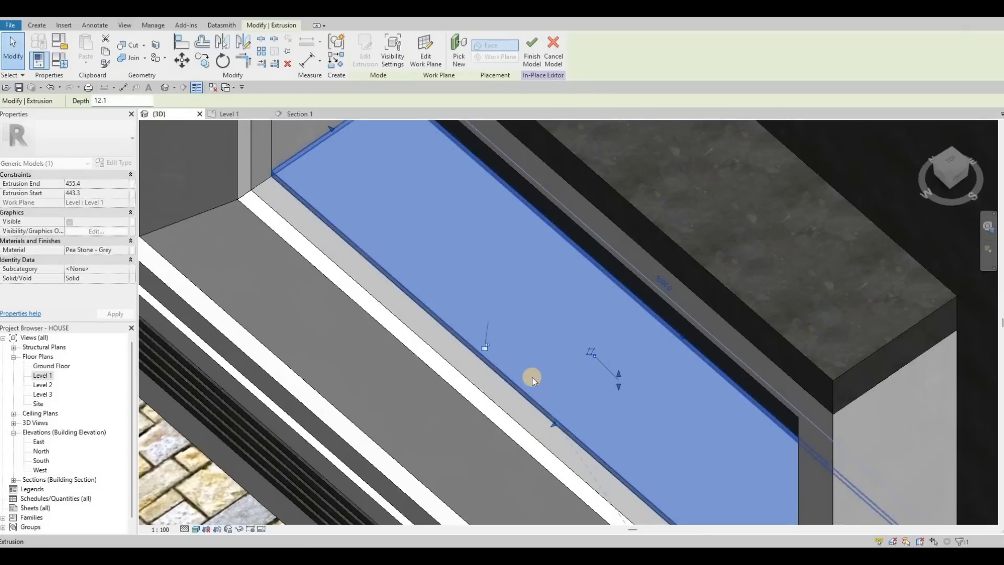
Step: Check the pea stone bed's opposite end inside the recess and finish the in-place model
shift+middle_drag(533, 378, 656, 331)
drag(656, 331, 583, 354)
shift+middle_drag(583, 354, 764, 290)
scroll(764, 291, up, 2)
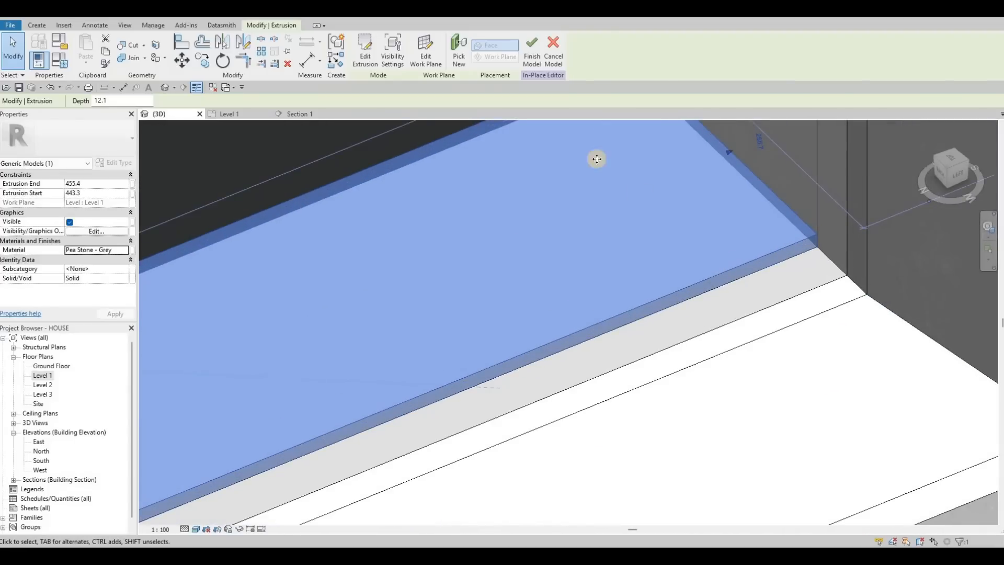
scroll(580, 152, down, 2)
shift+middle_drag(581, 152, 589, 213)
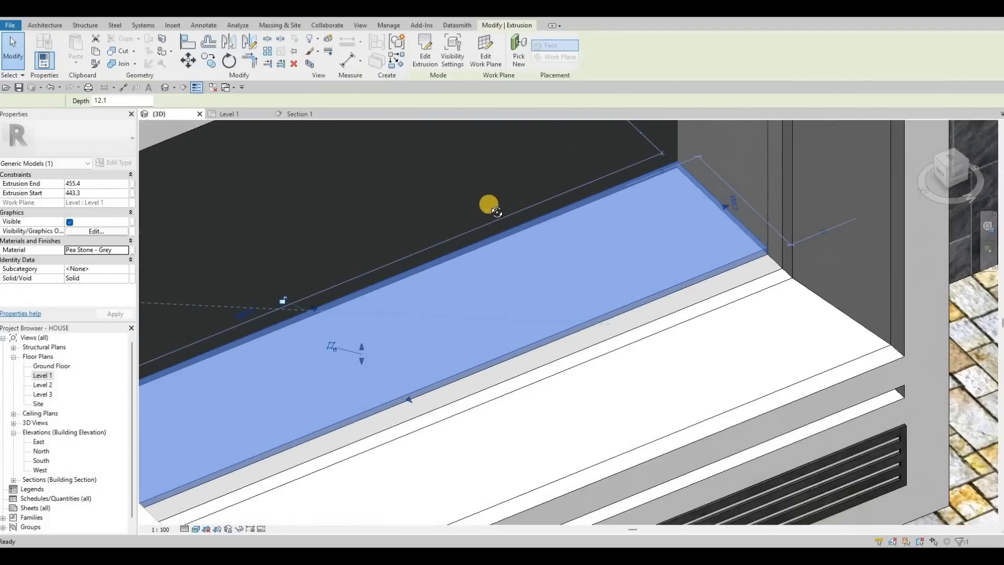
shift+middle_drag(487, 204, 579, 199)
scroll(506, 222, down, 3)
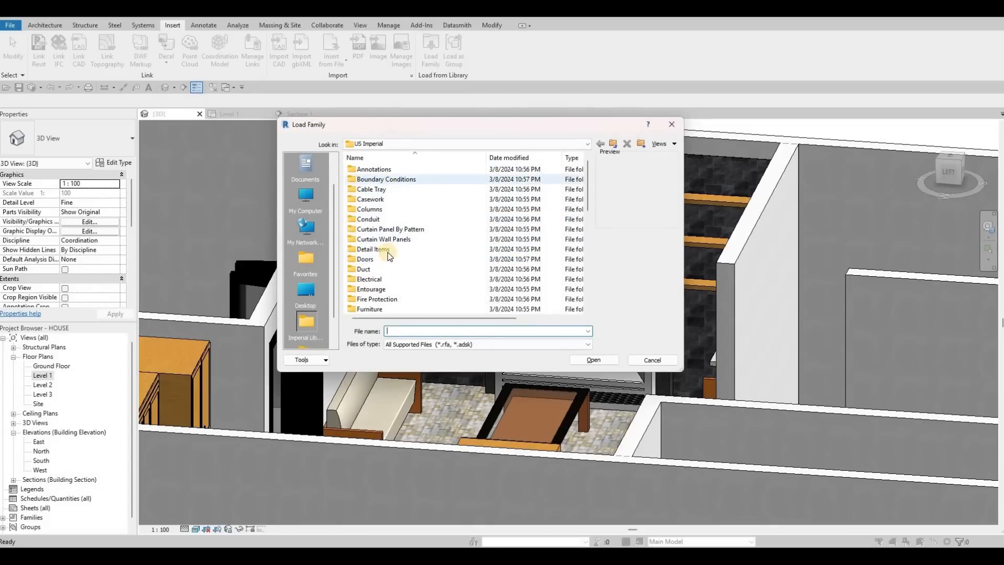
Step: Load the Mirror-Ellipse family from the US Imperial library's Furniture folder
scroll(388, 252, down, 2)
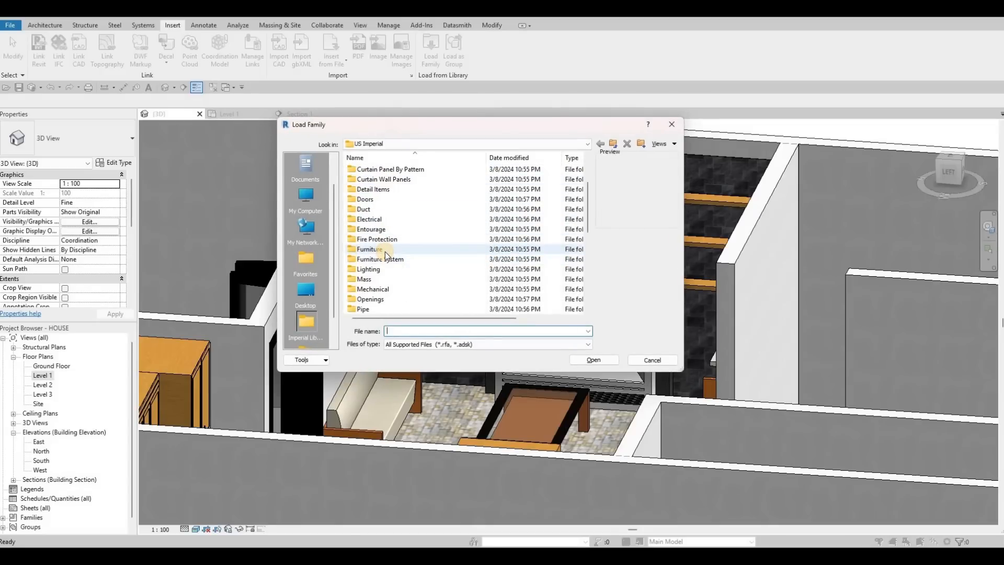
double_click(384, 251)
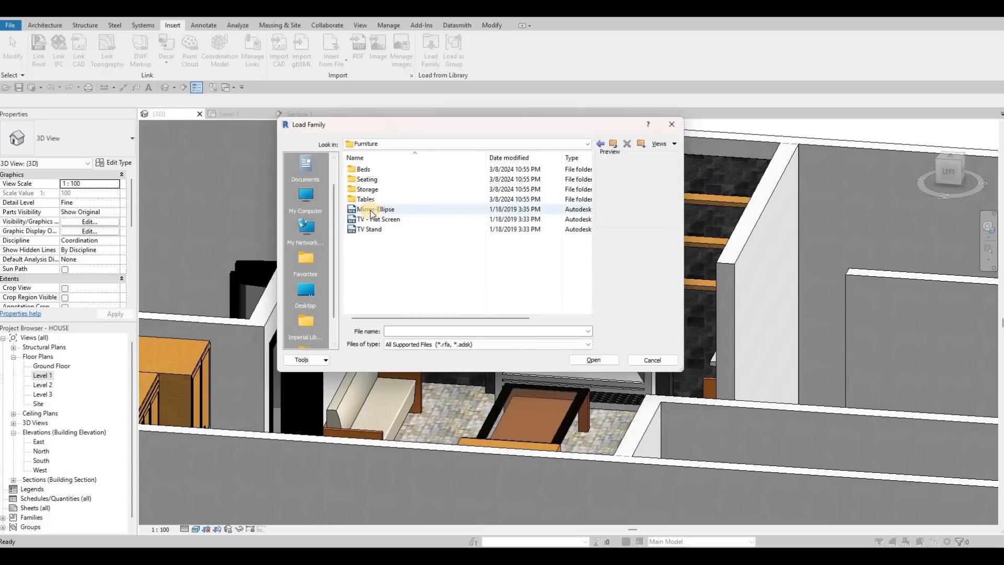
click(372, 209)
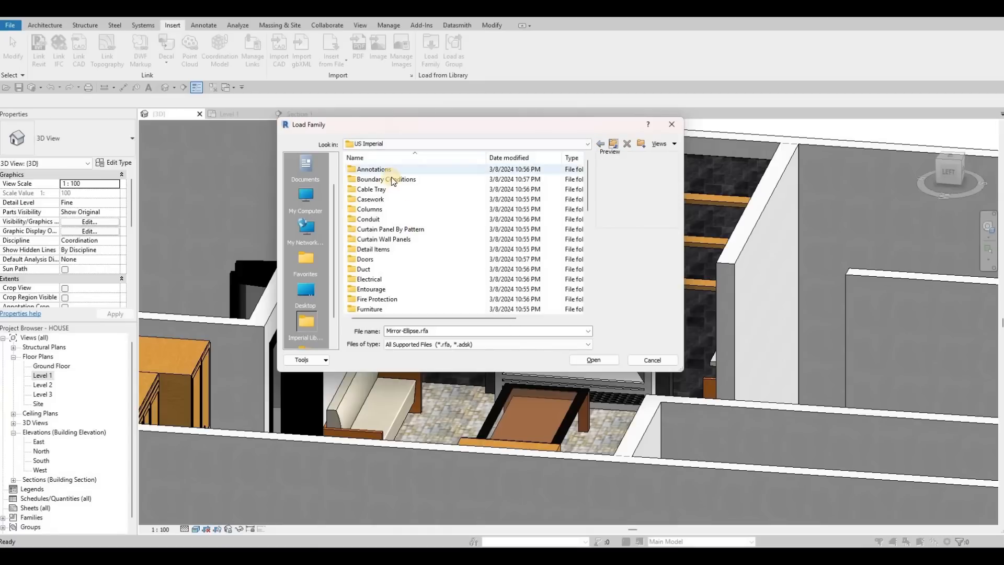
scroll(400, 249, down, 2)
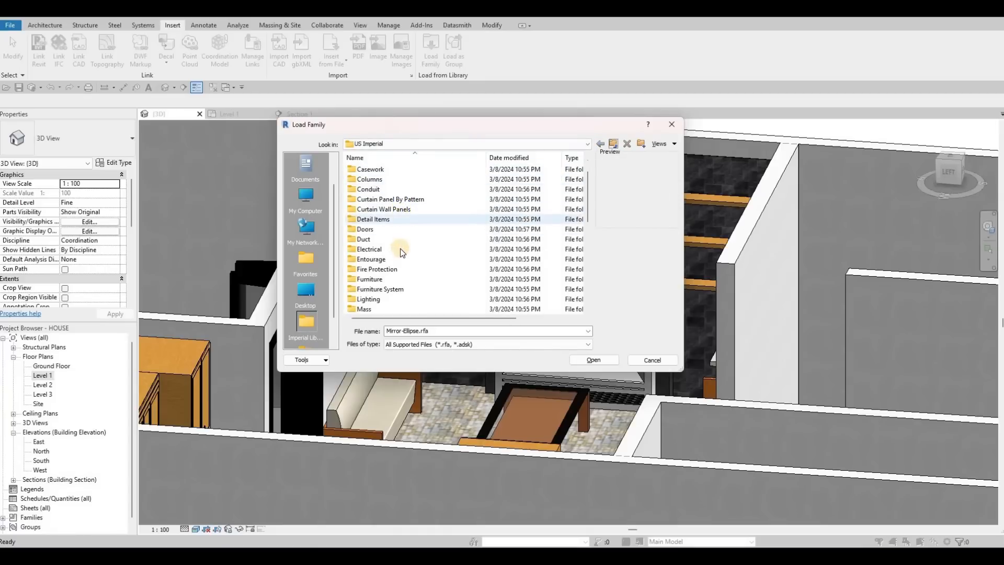
scroll(418, 272, down, 4)
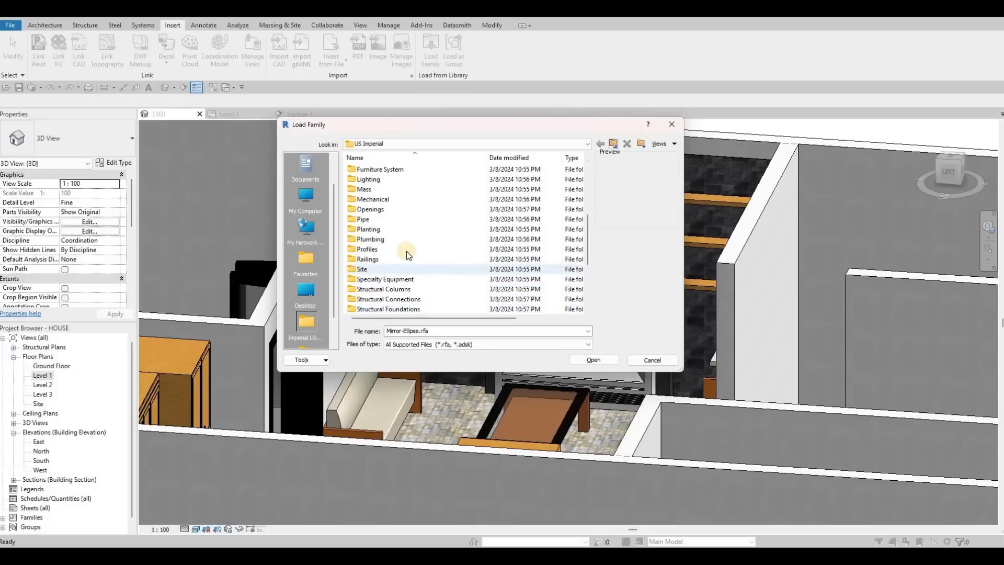
scroll(392, 195, up, 2)
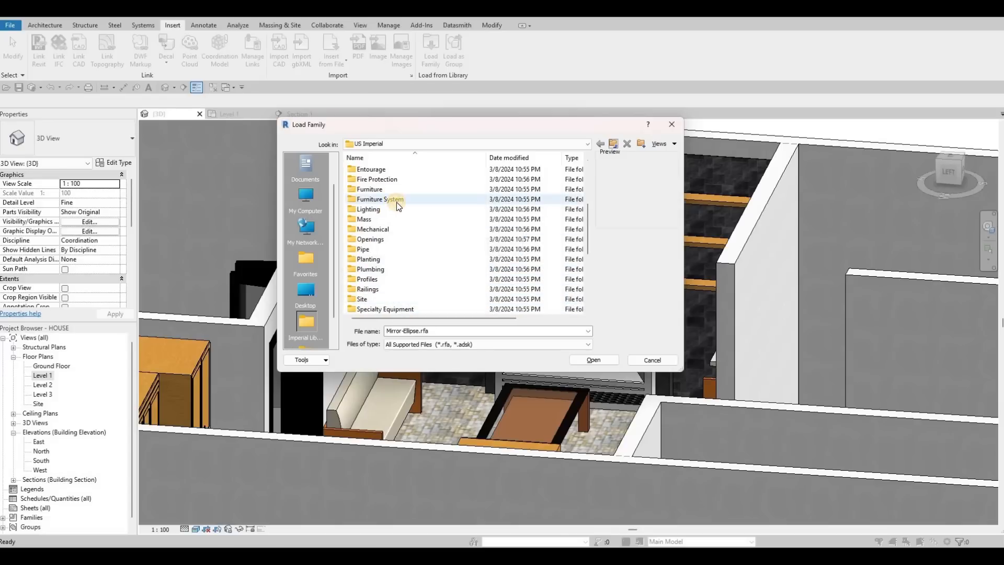
scroll(397, 202, up, 1)
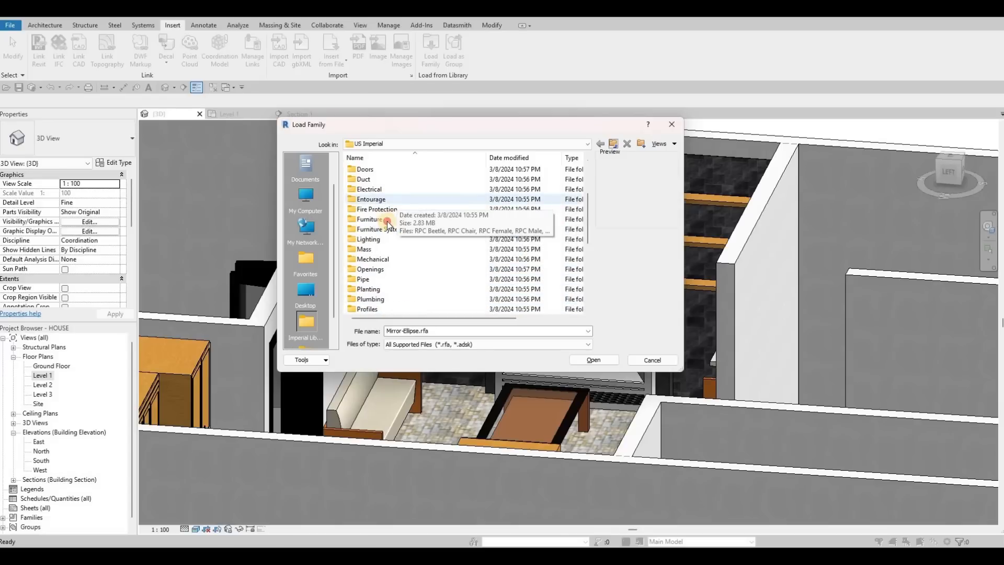
double_click(417, 222)
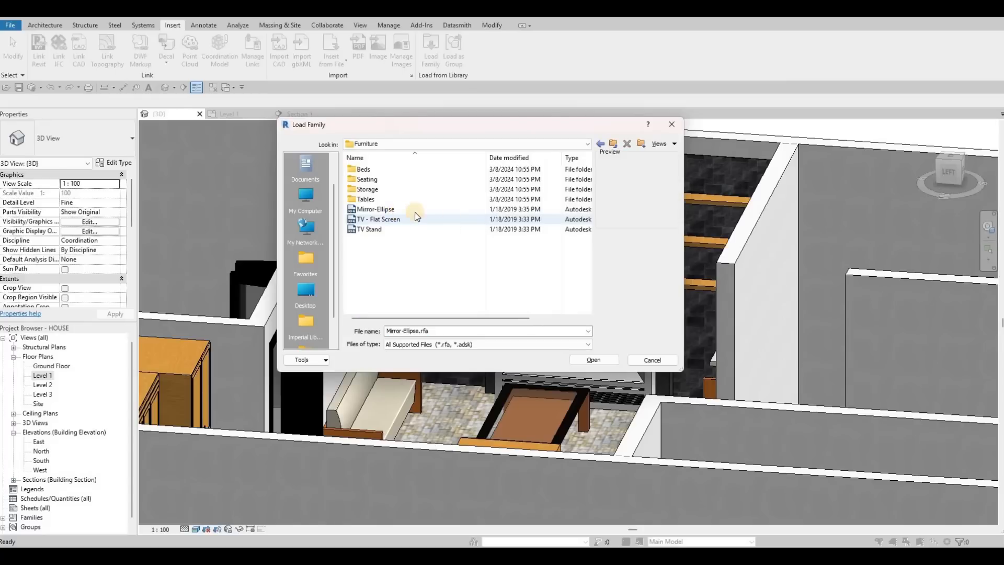
click(414, 209)
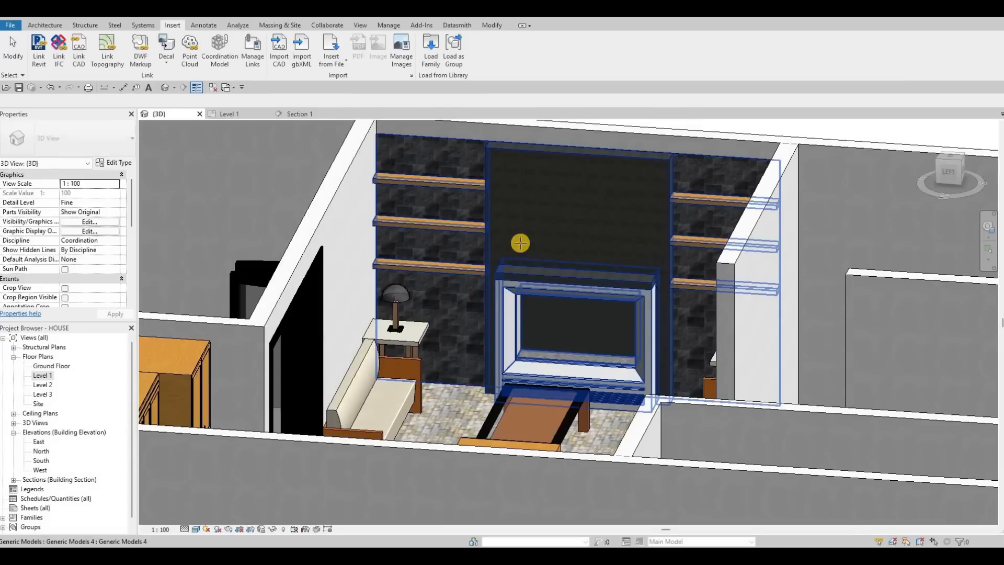
Step: Place a 24" x 48" Mirror-Ellipse on the wall above the fireplace in the 3D view
key(m)
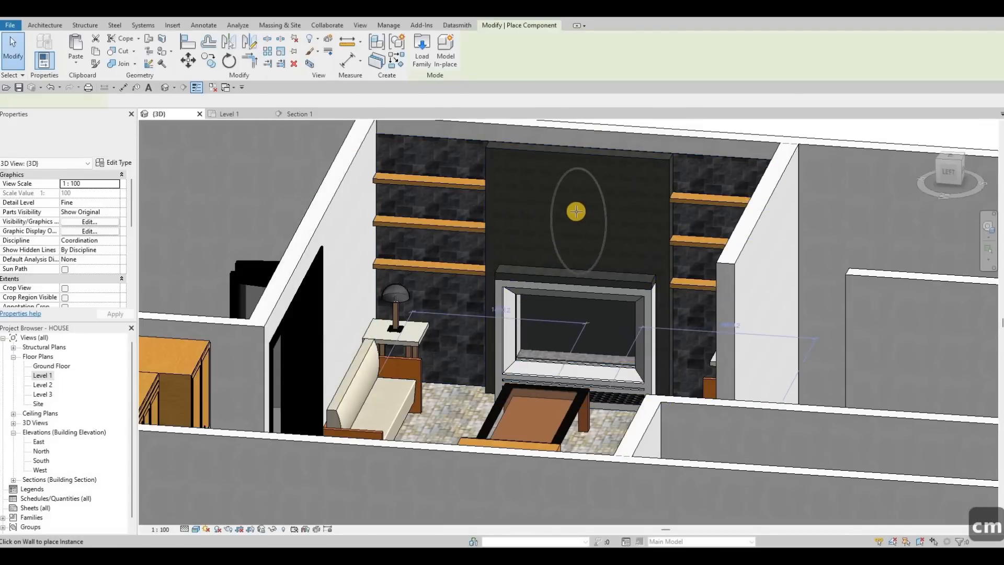
key(c)
key(m)
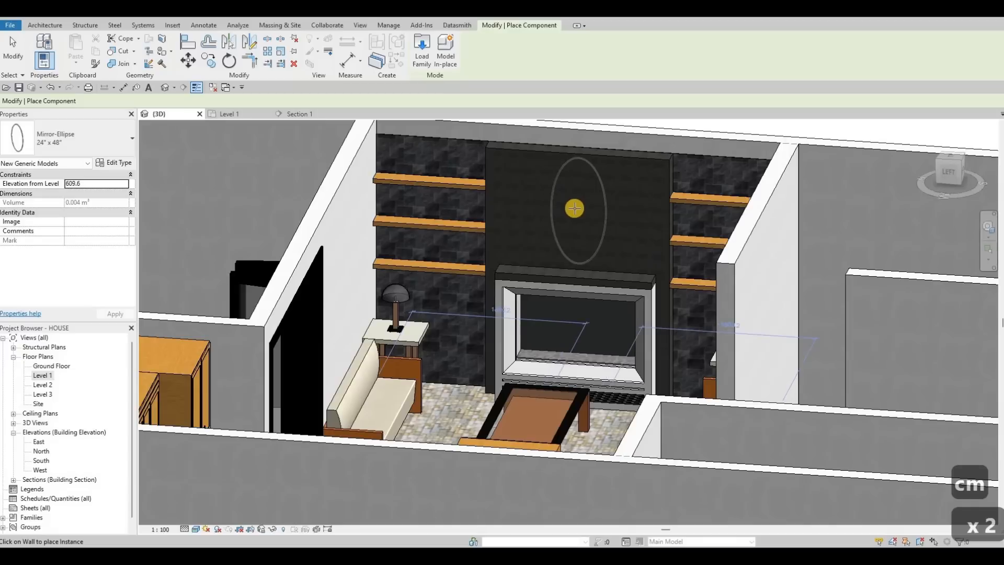
key(Escape)
key(Escape)
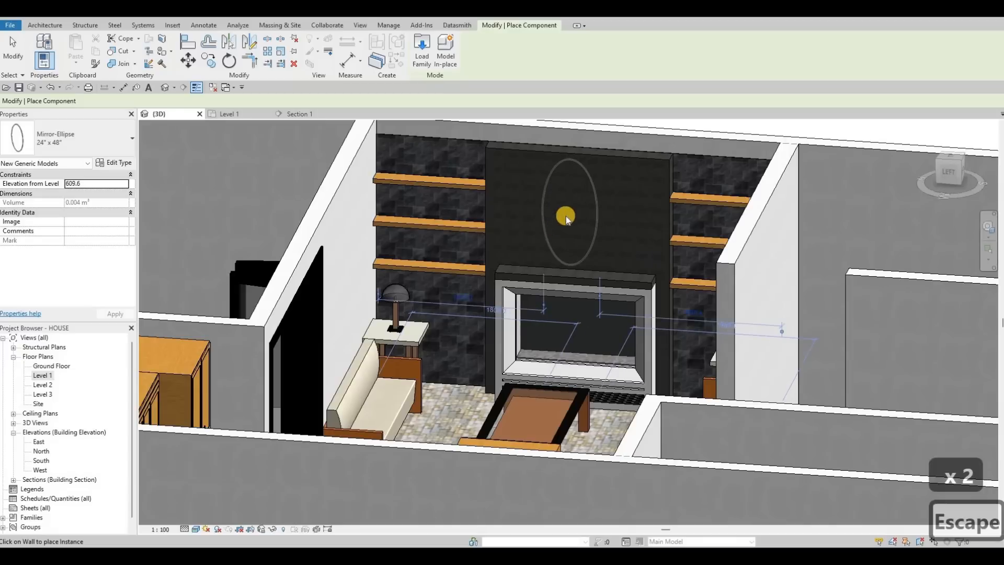
key(Escape)
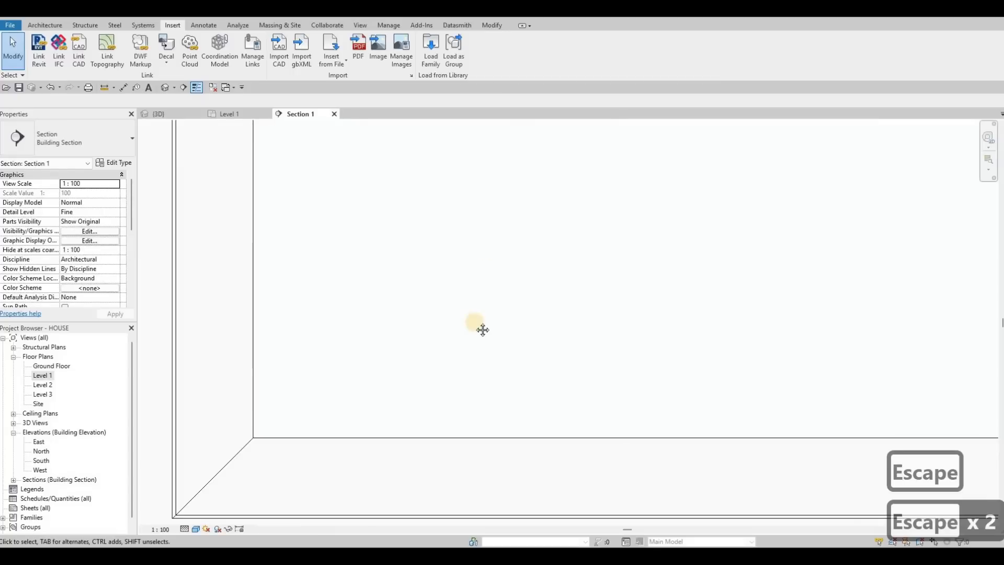
Step: Try to rehost the mirror above the fireplace mantel in Section 1 with Pick New Host
scroll(480, 345, down, 8)
middle_drag(472, 239, 454, 375)
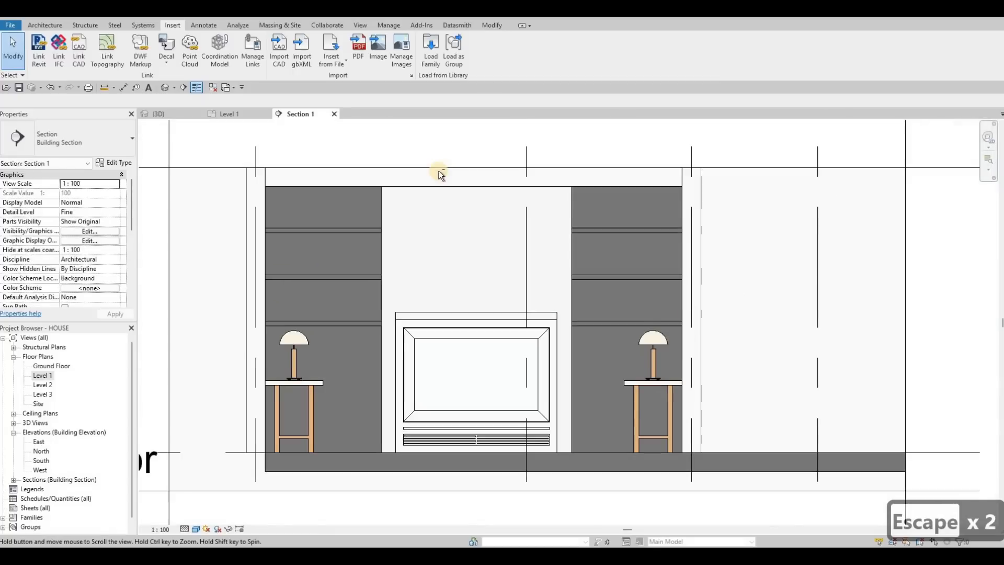
middle_drag(440, 175, 441, 184)
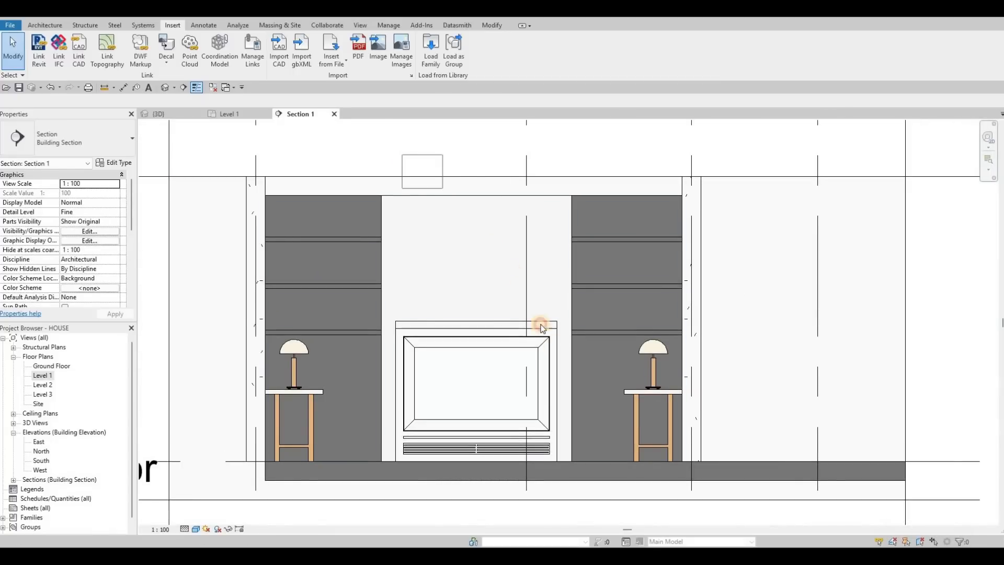
drag(541, 328, 558, 345)
click(450, 52)
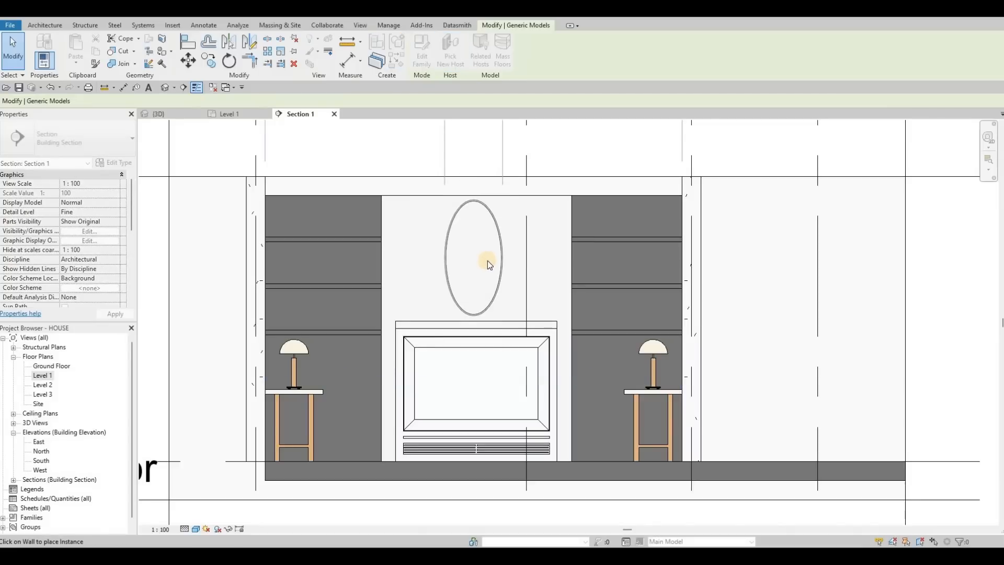
click(489, 262)
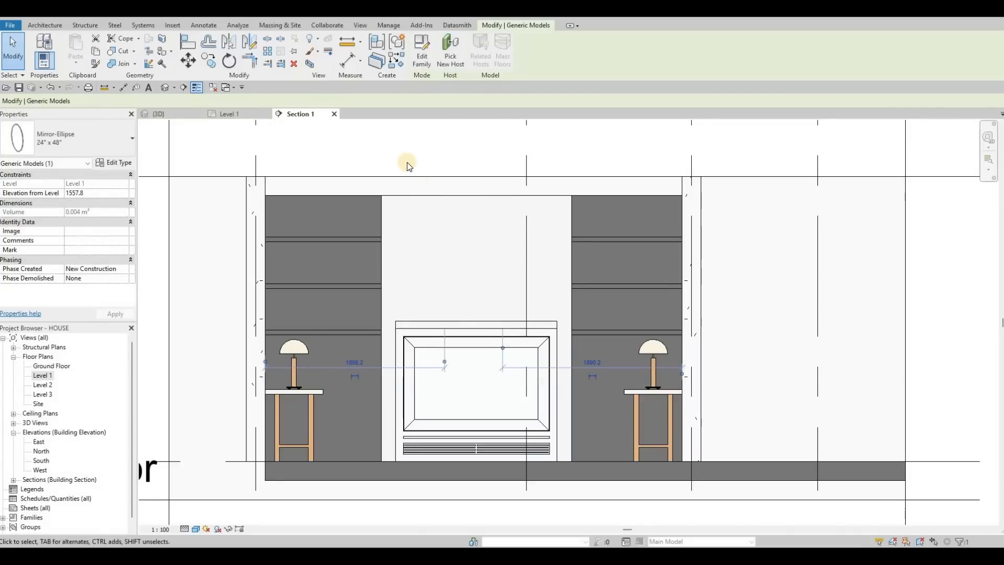
key(Escape)
key(Escape)
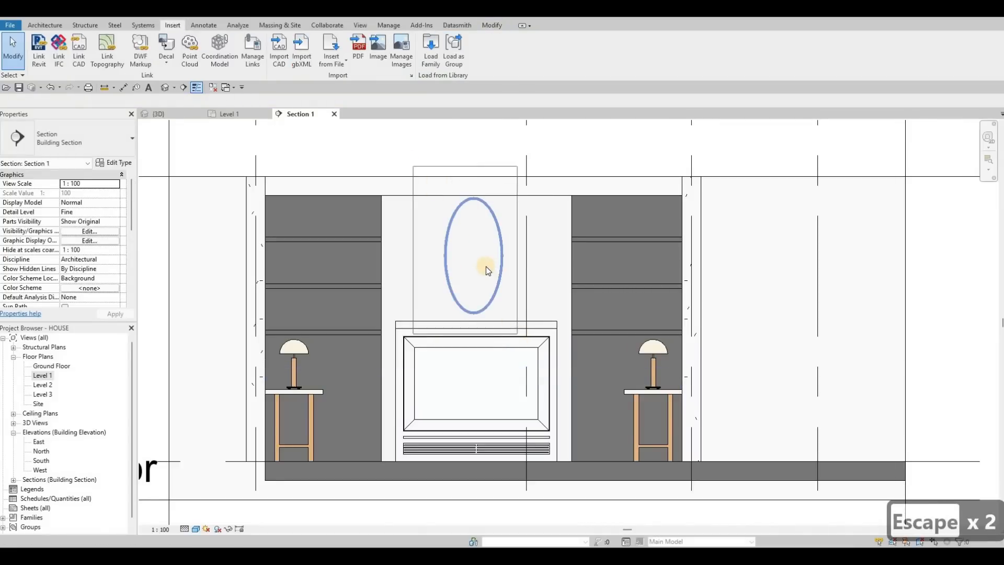
Step: Select the elliptical mirror behind the chimney breast and delete it
click(495, 266)
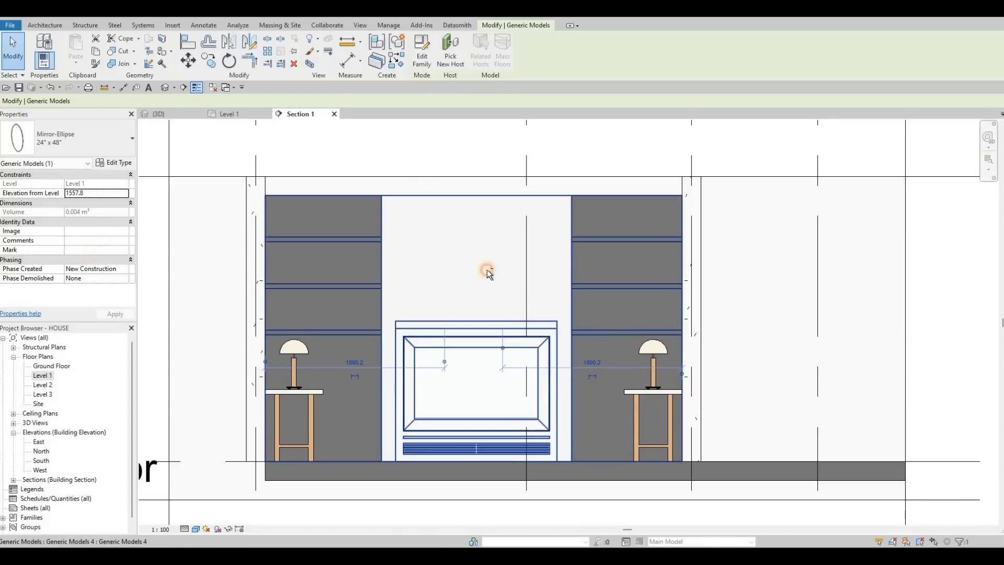
key(Escape)
key(Escape)
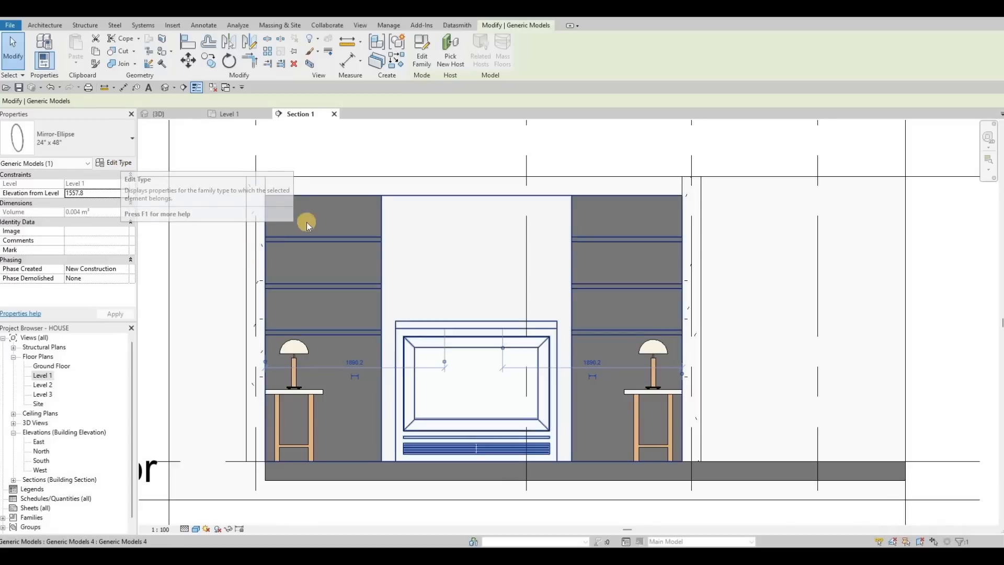
key(Delete)
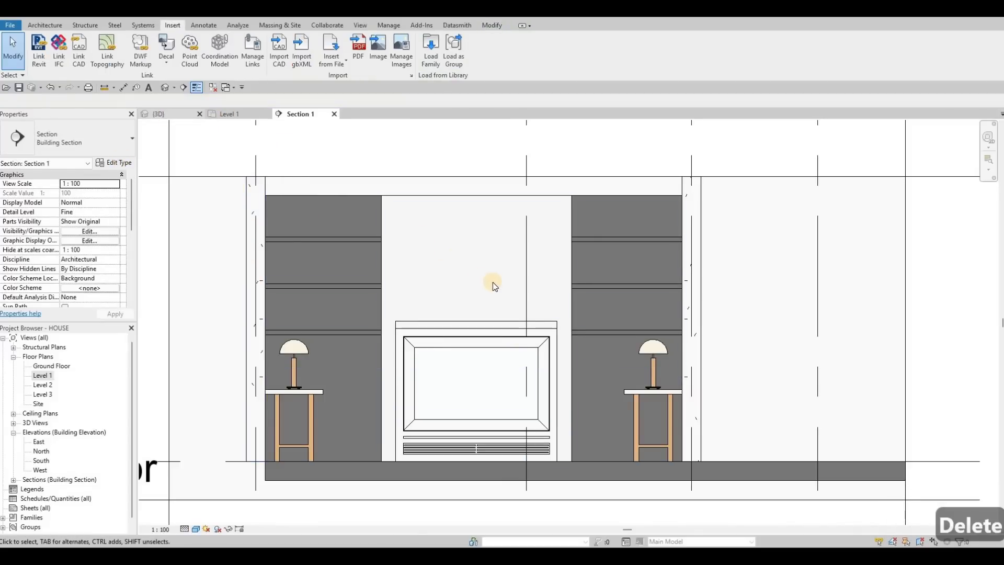
Step: Examine the fireplace wall, its shelves and the pea stone bed from several angles in the 3D view
key(ctrl+Tab)
shift+middle_drag(437, 273, 455, 298)
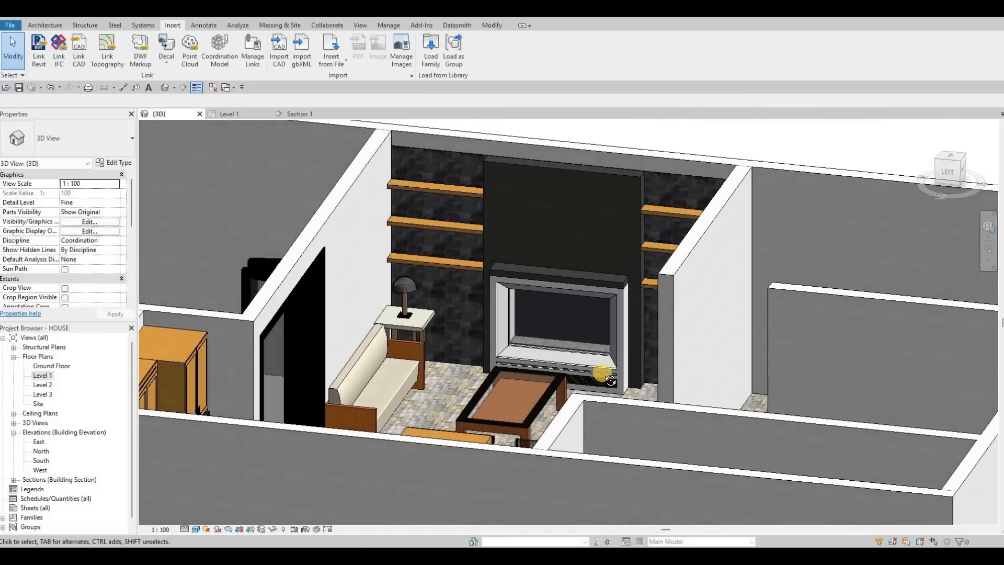
shift+middle_drag(611, 381, 571, 197)
scroll(587, 218, up, 6)
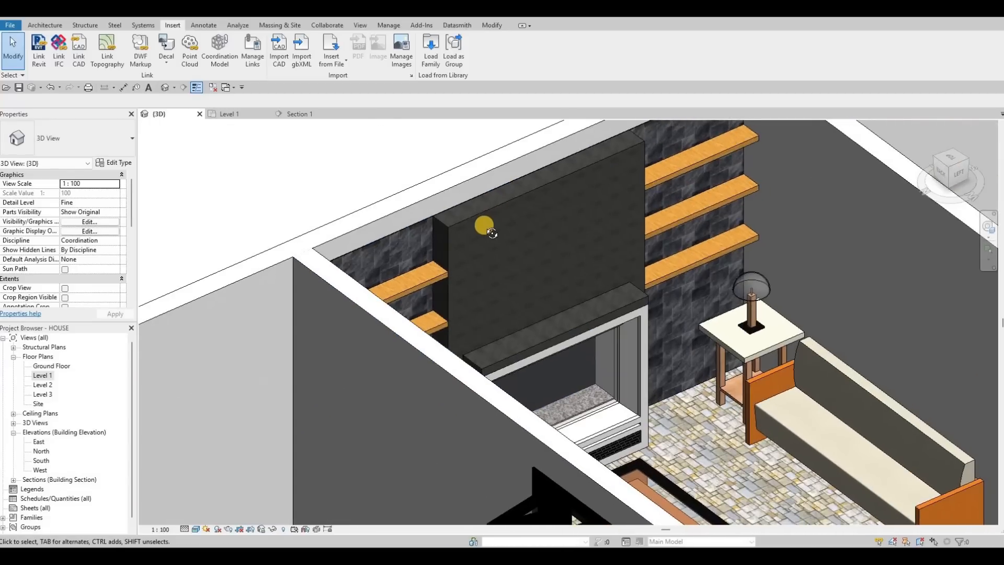
shift+middle_drag(485, 227, 461, 321)
scroll(614, 321, up, 3)
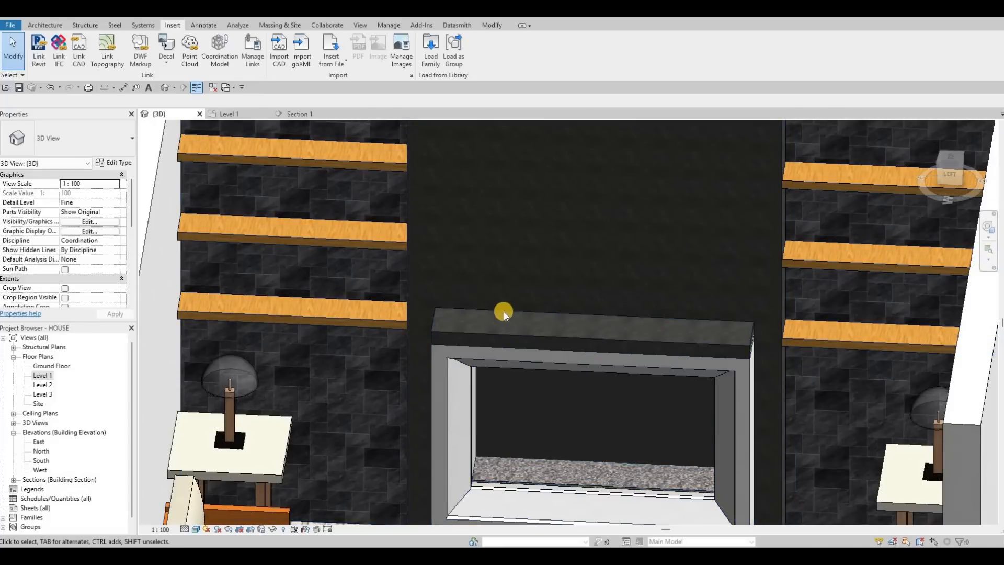
scroll(535, 291, down, 1)
middle_drag(533, 291, 476, 312)
scroll(497, 296, down, 3)
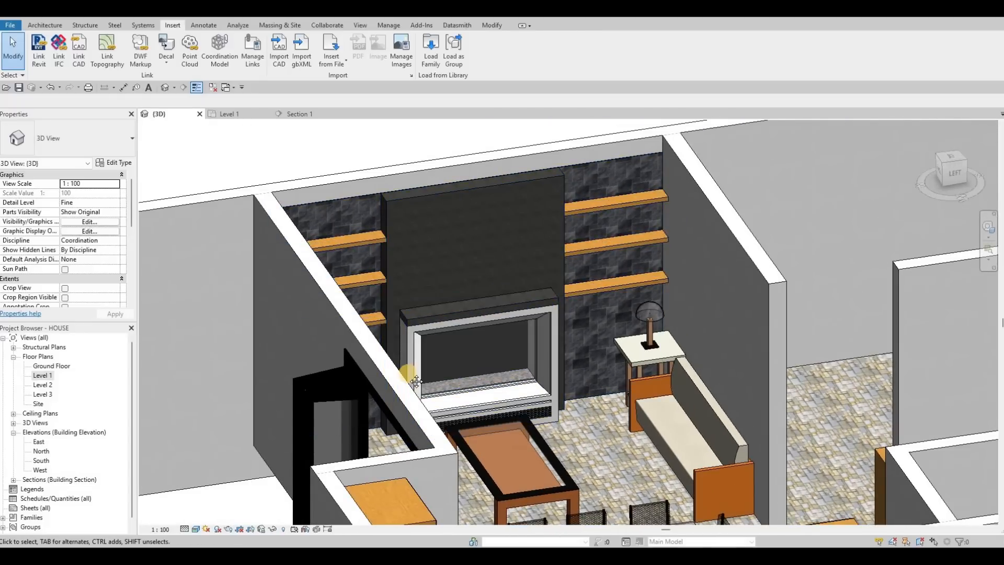
mouse_move(438, 388)
middle_down()
mouse_move(432, 405)
mouse_move(454, 377)
middle_up()
scroll(463, 399, down, 1)
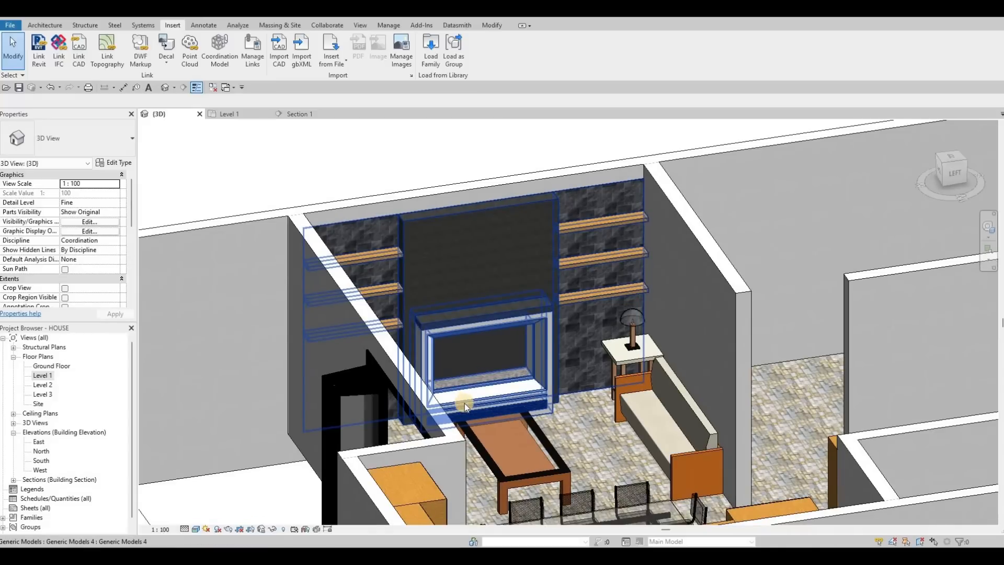